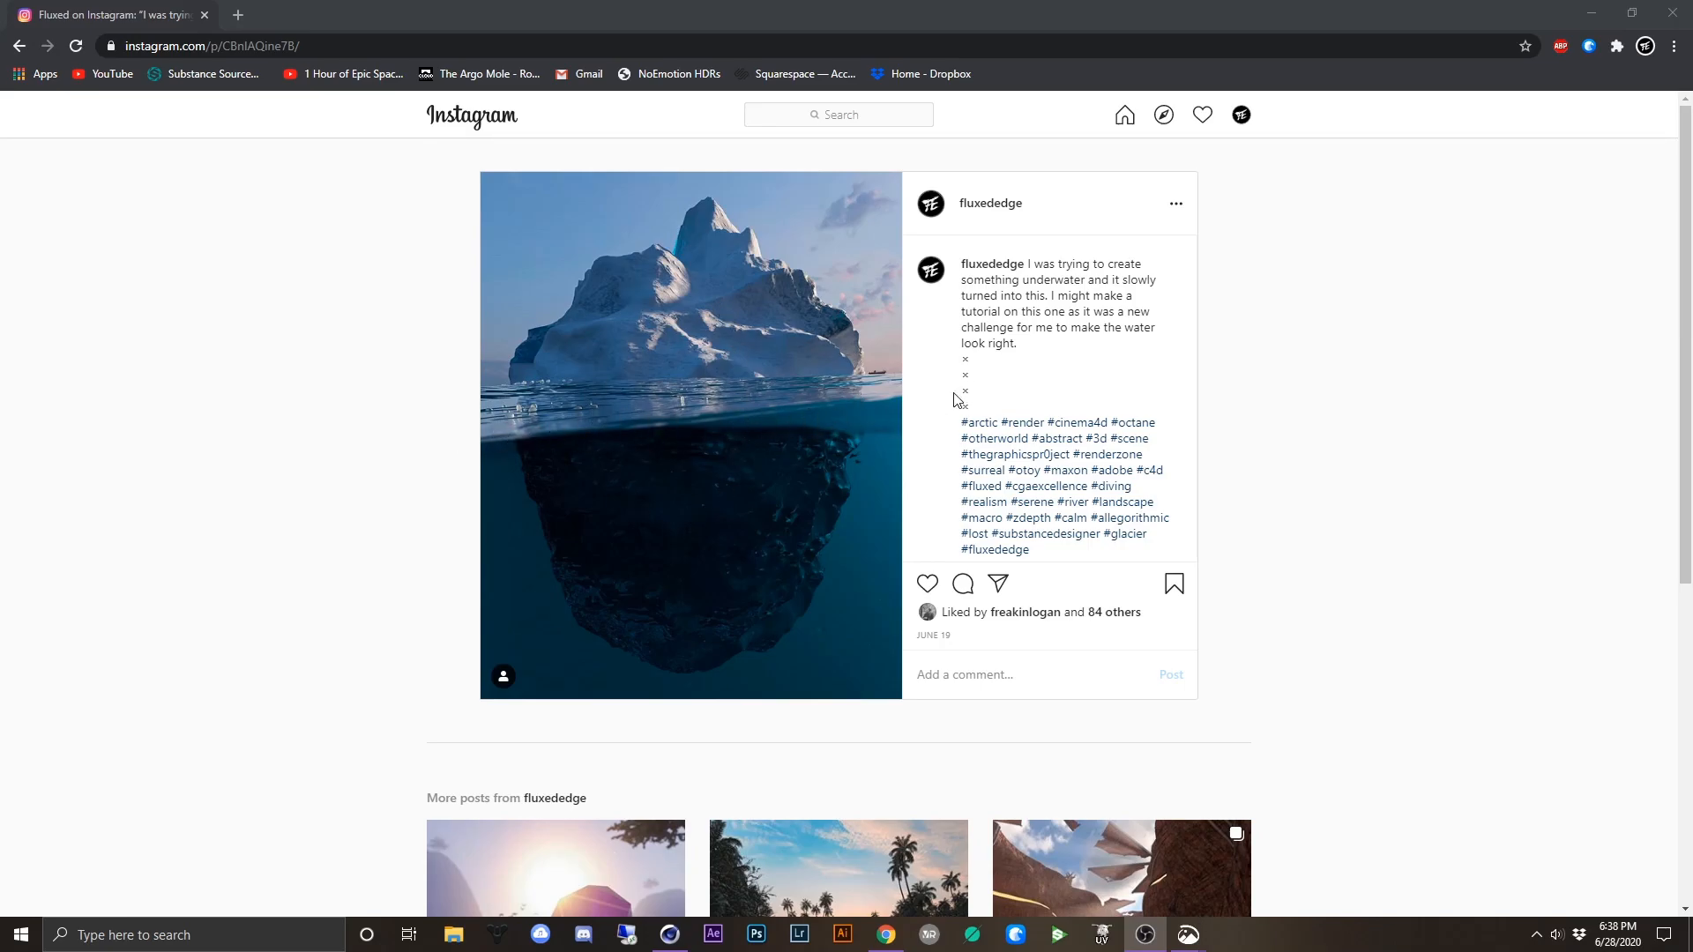
- Switch to Cinema 4D and create a new empty project
click(673, 942)
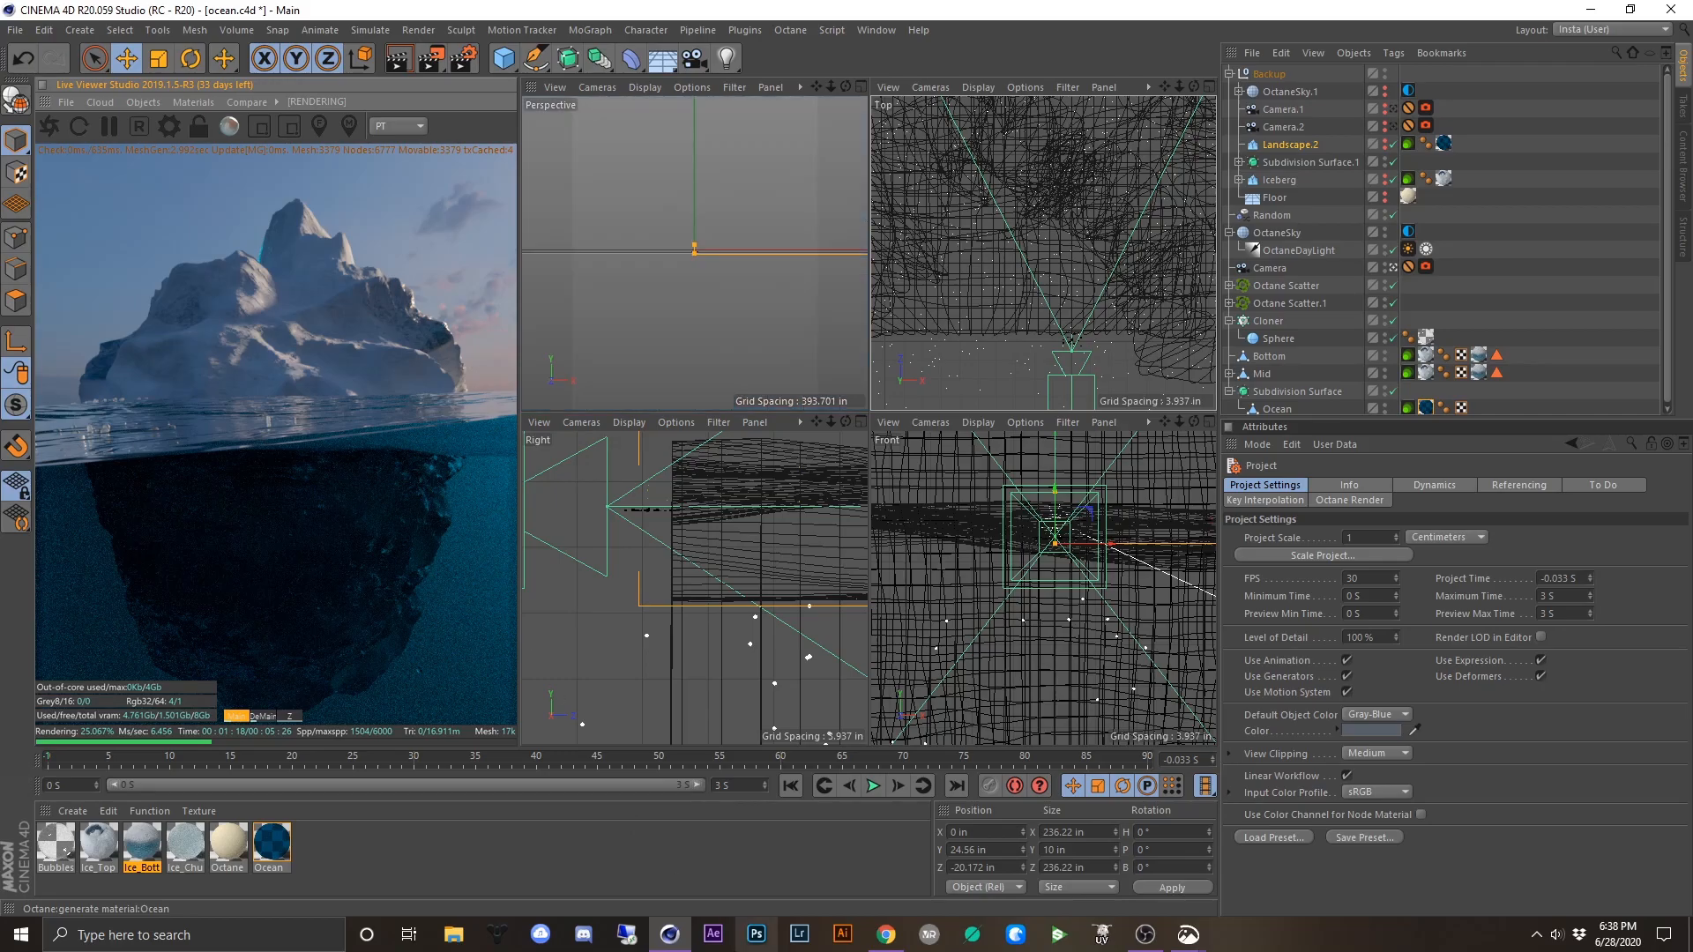
click(886, 934)
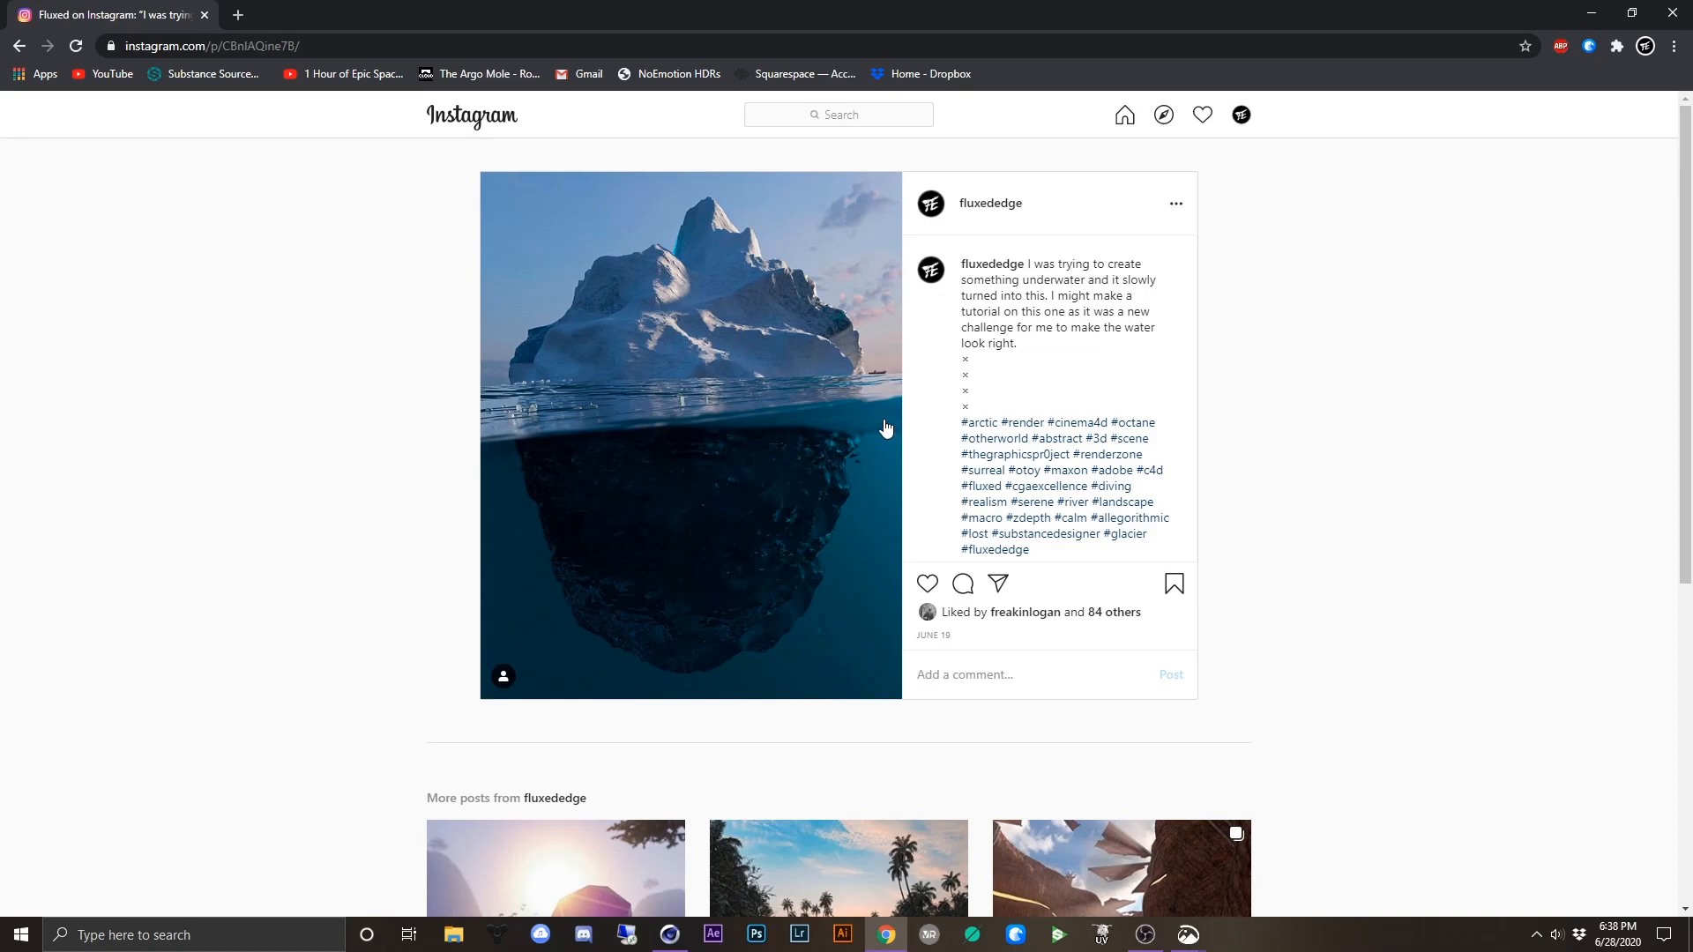
click(670, 935)
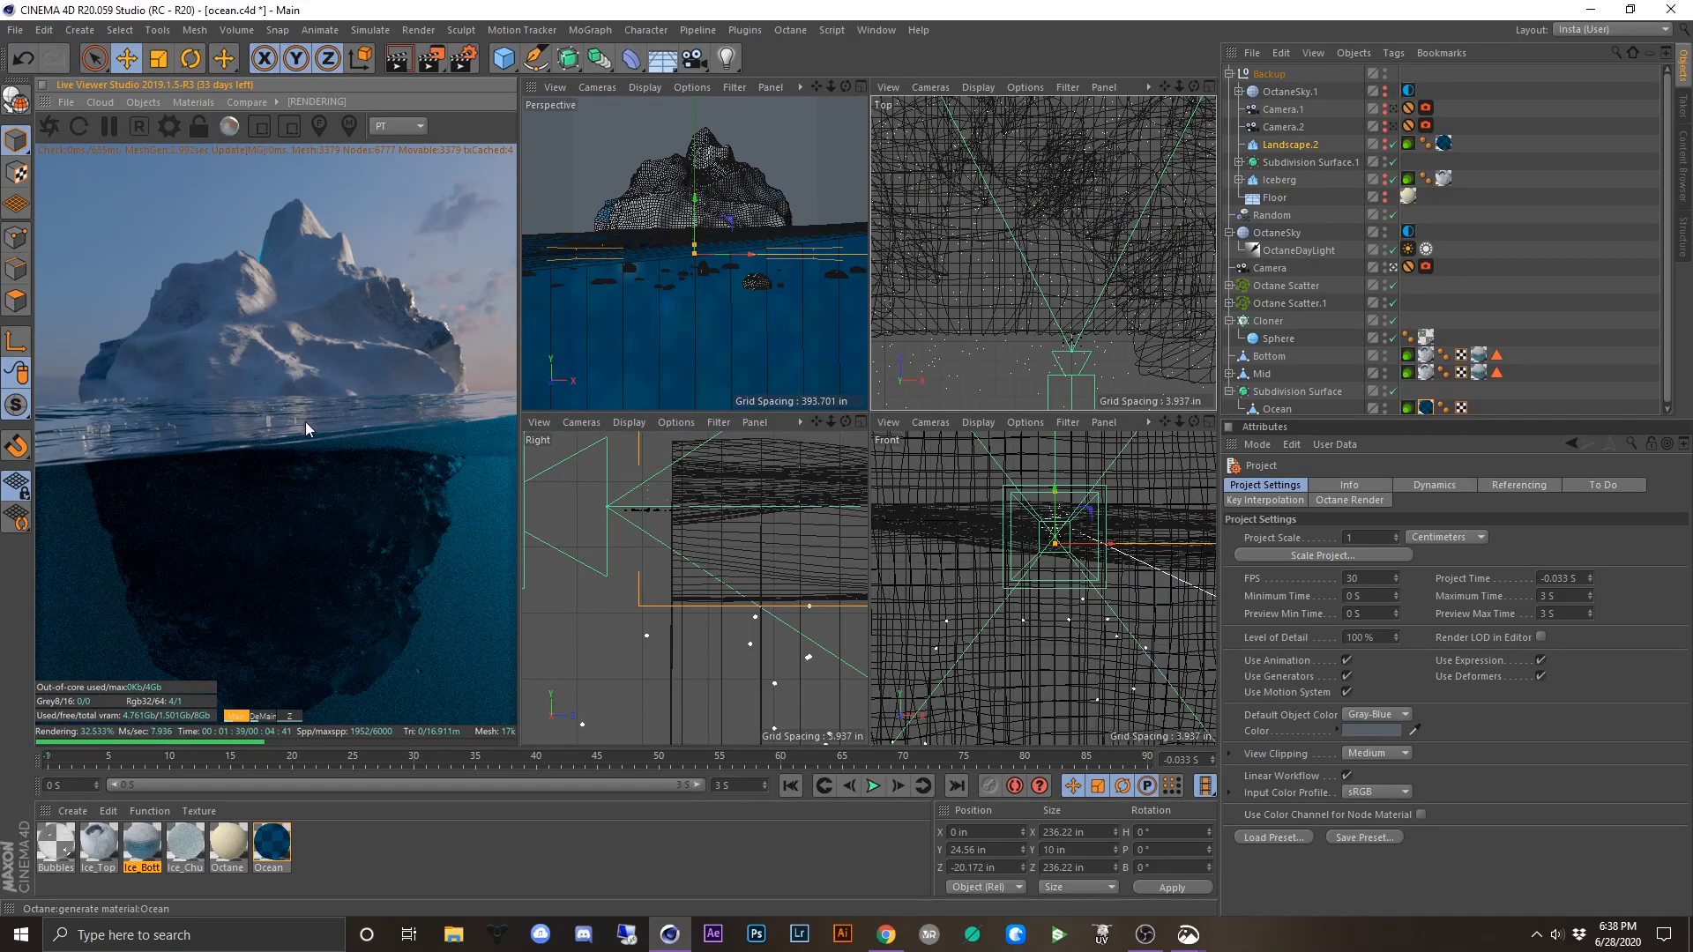
click(16, 30)
click(37, 57)
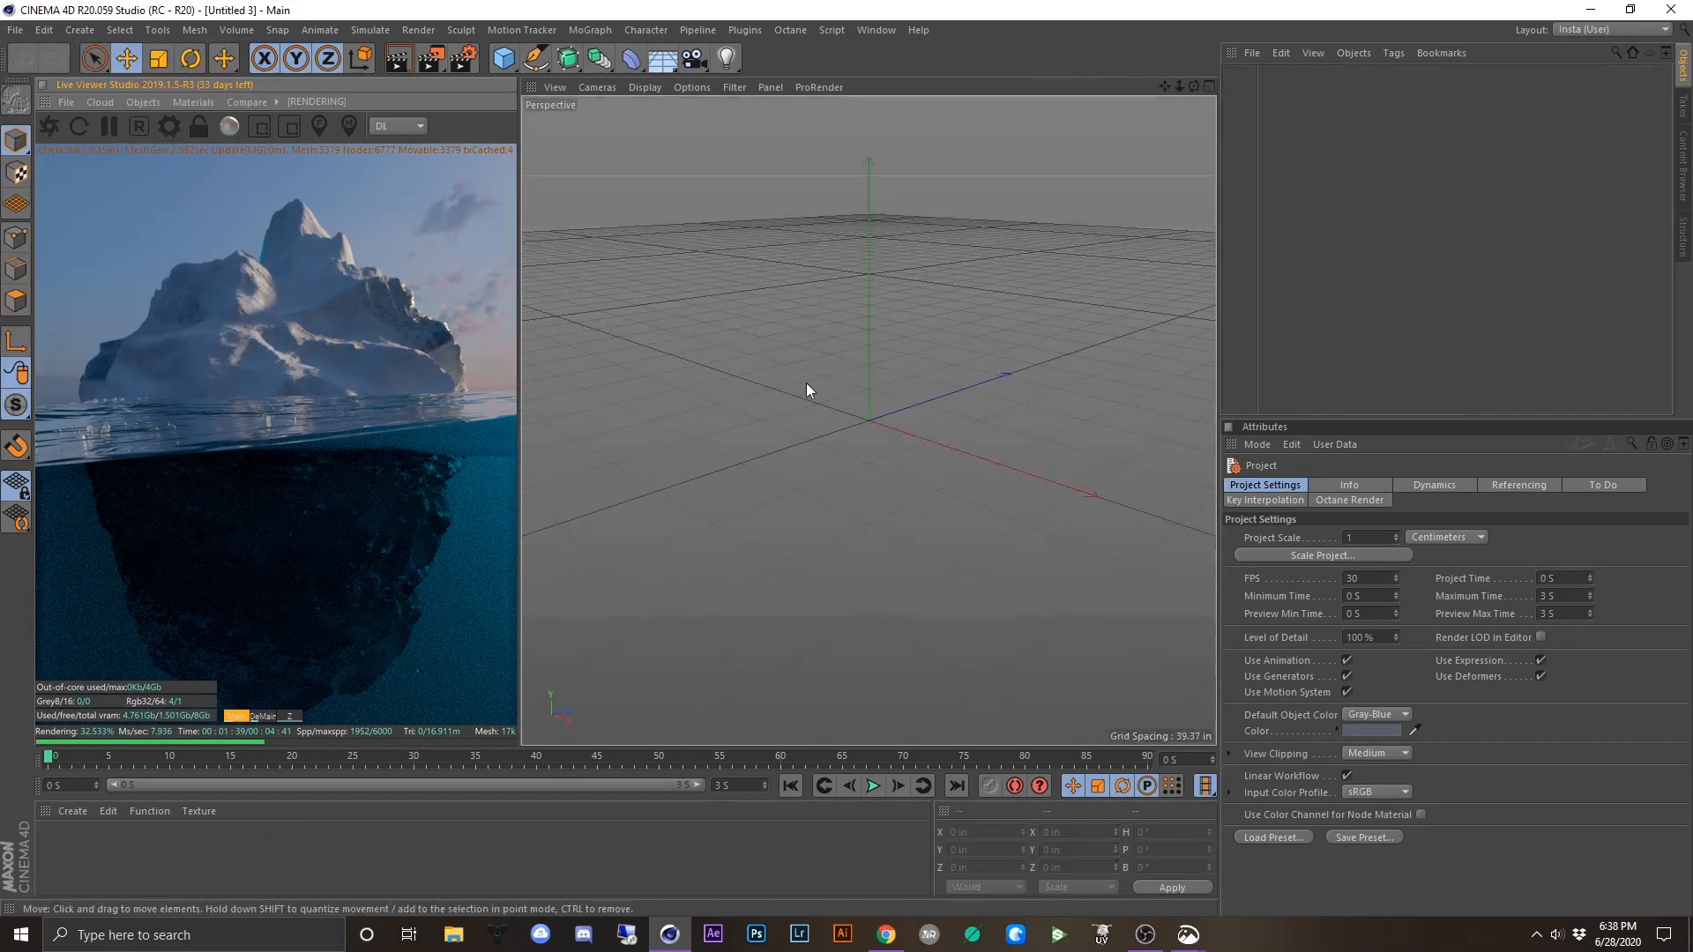
- Set the Octane render kernel to PT and its maximum samples to 3500
click(393, 125)
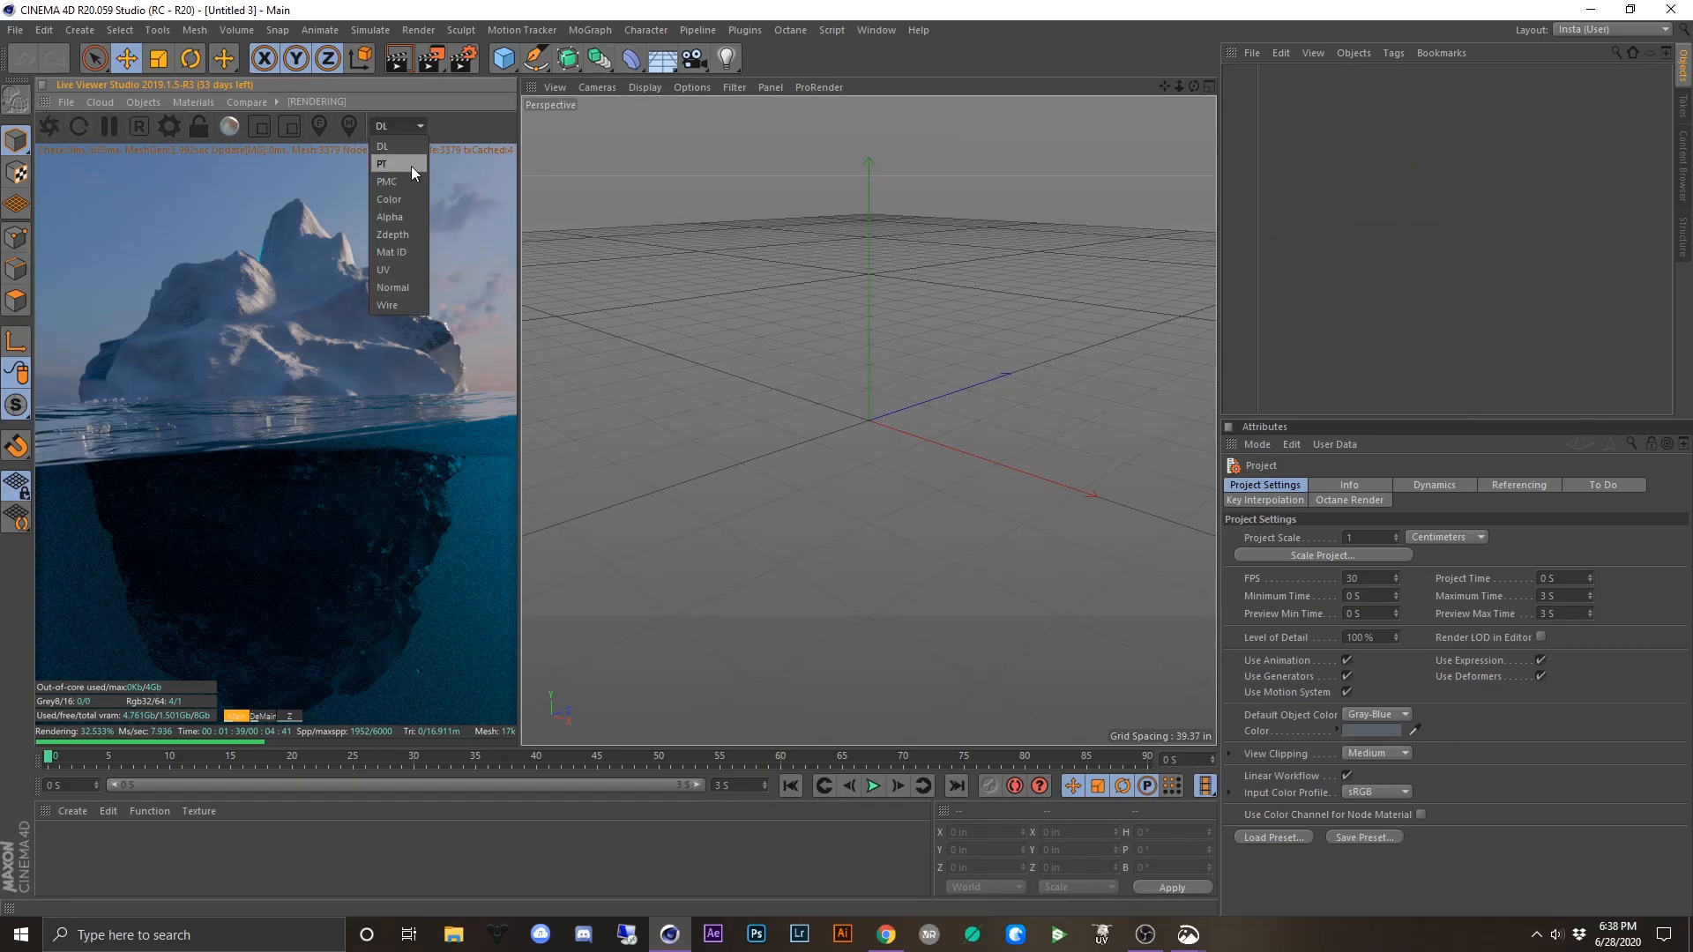
click(411, 165)
click(168, 126)
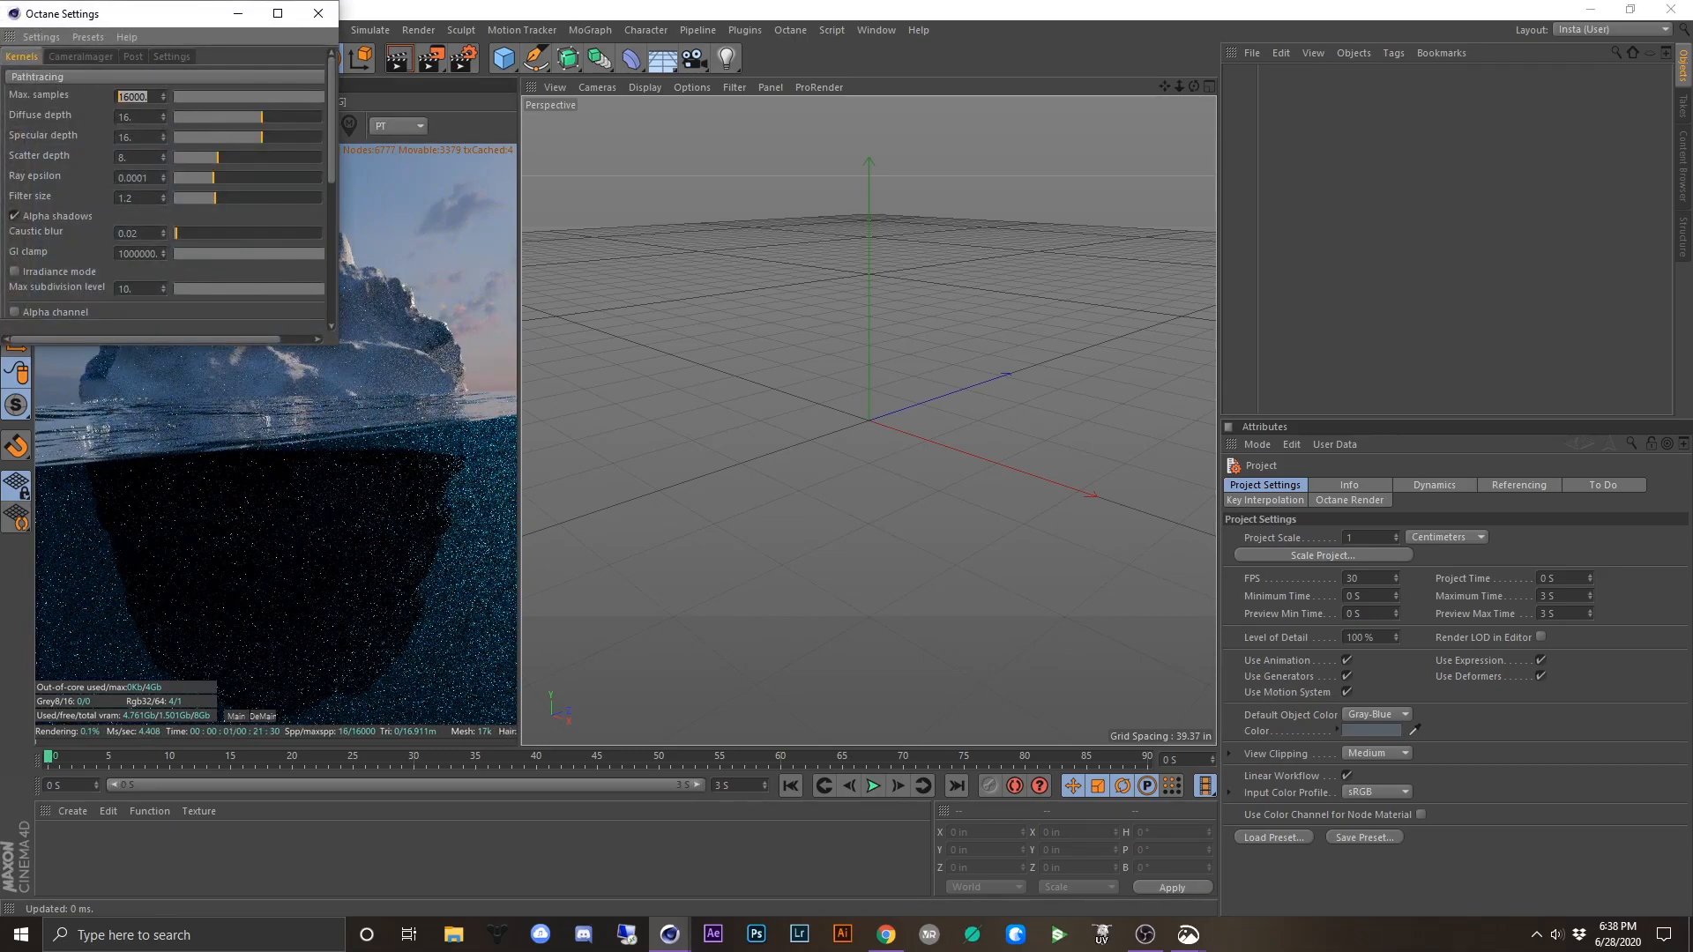
text(35)
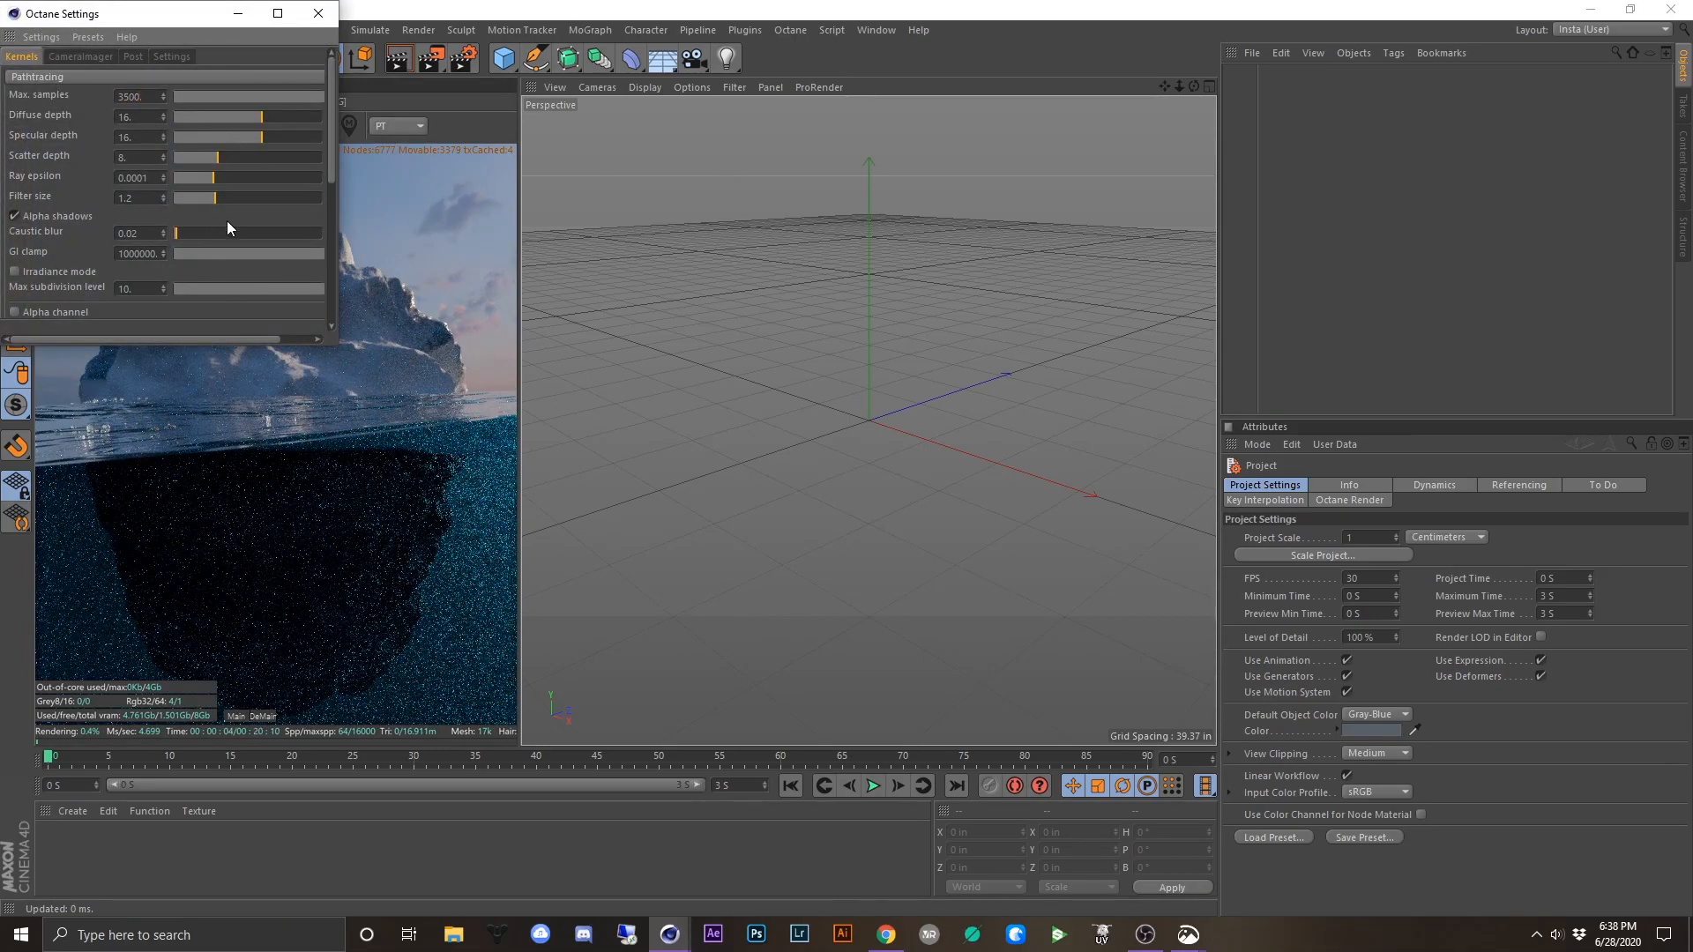
- Set the path tracing kernel's GI clamp to 2 and close the Octane settings
double_click(138, 254)
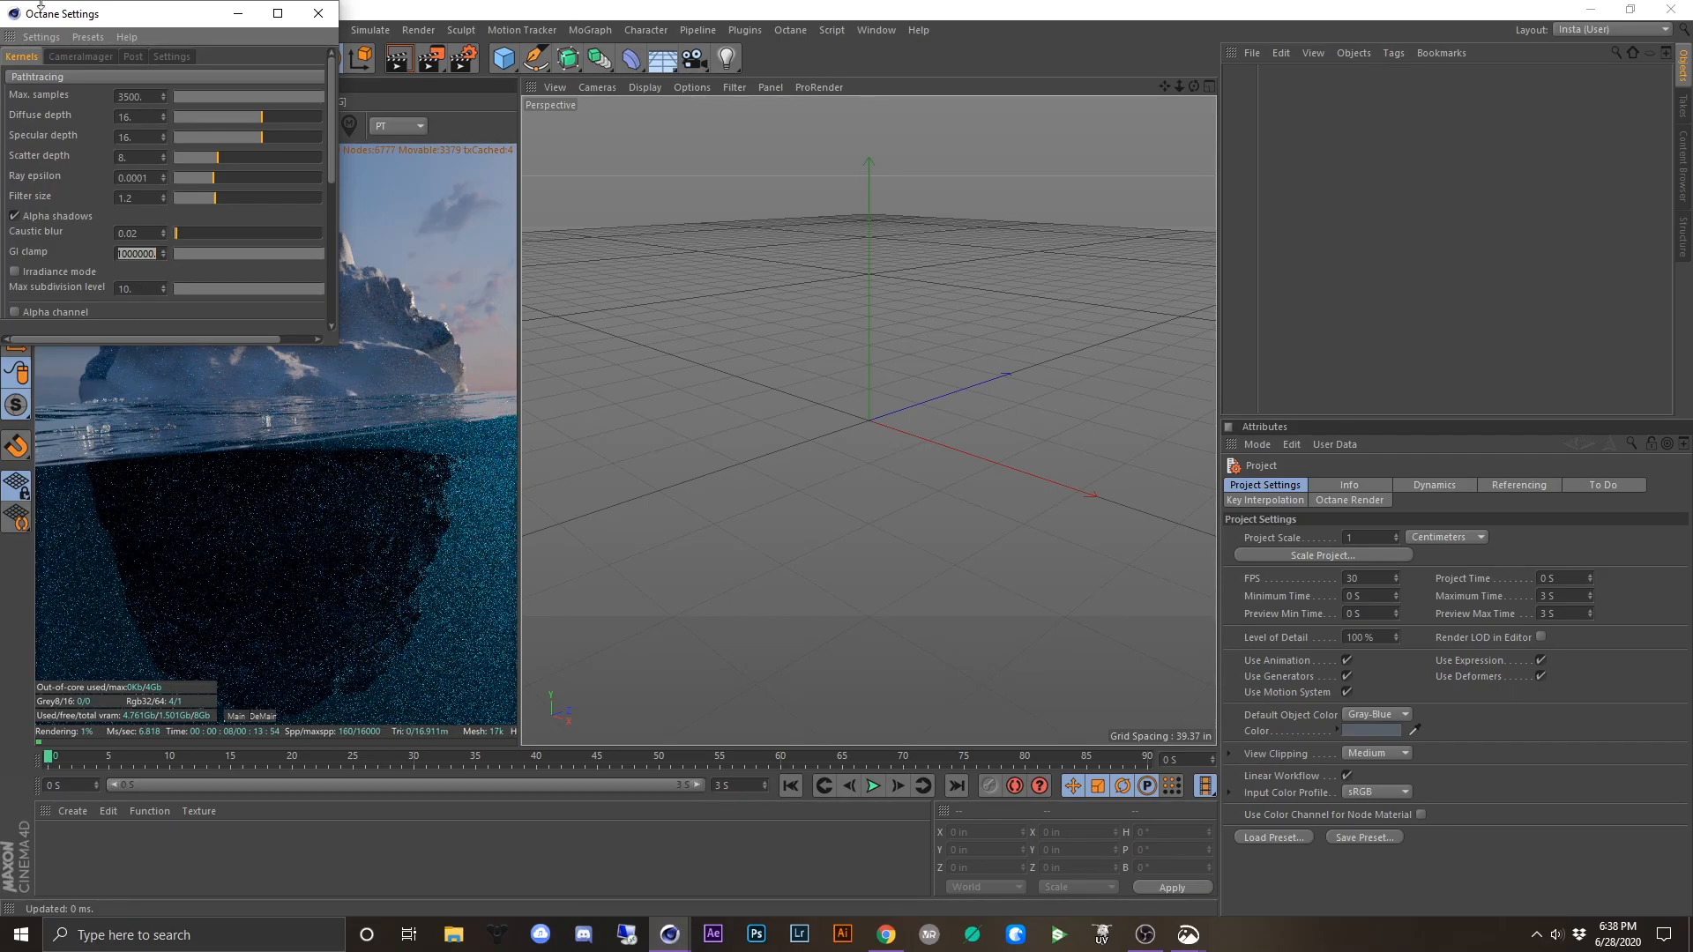
drag(160, 22, 656, 280)
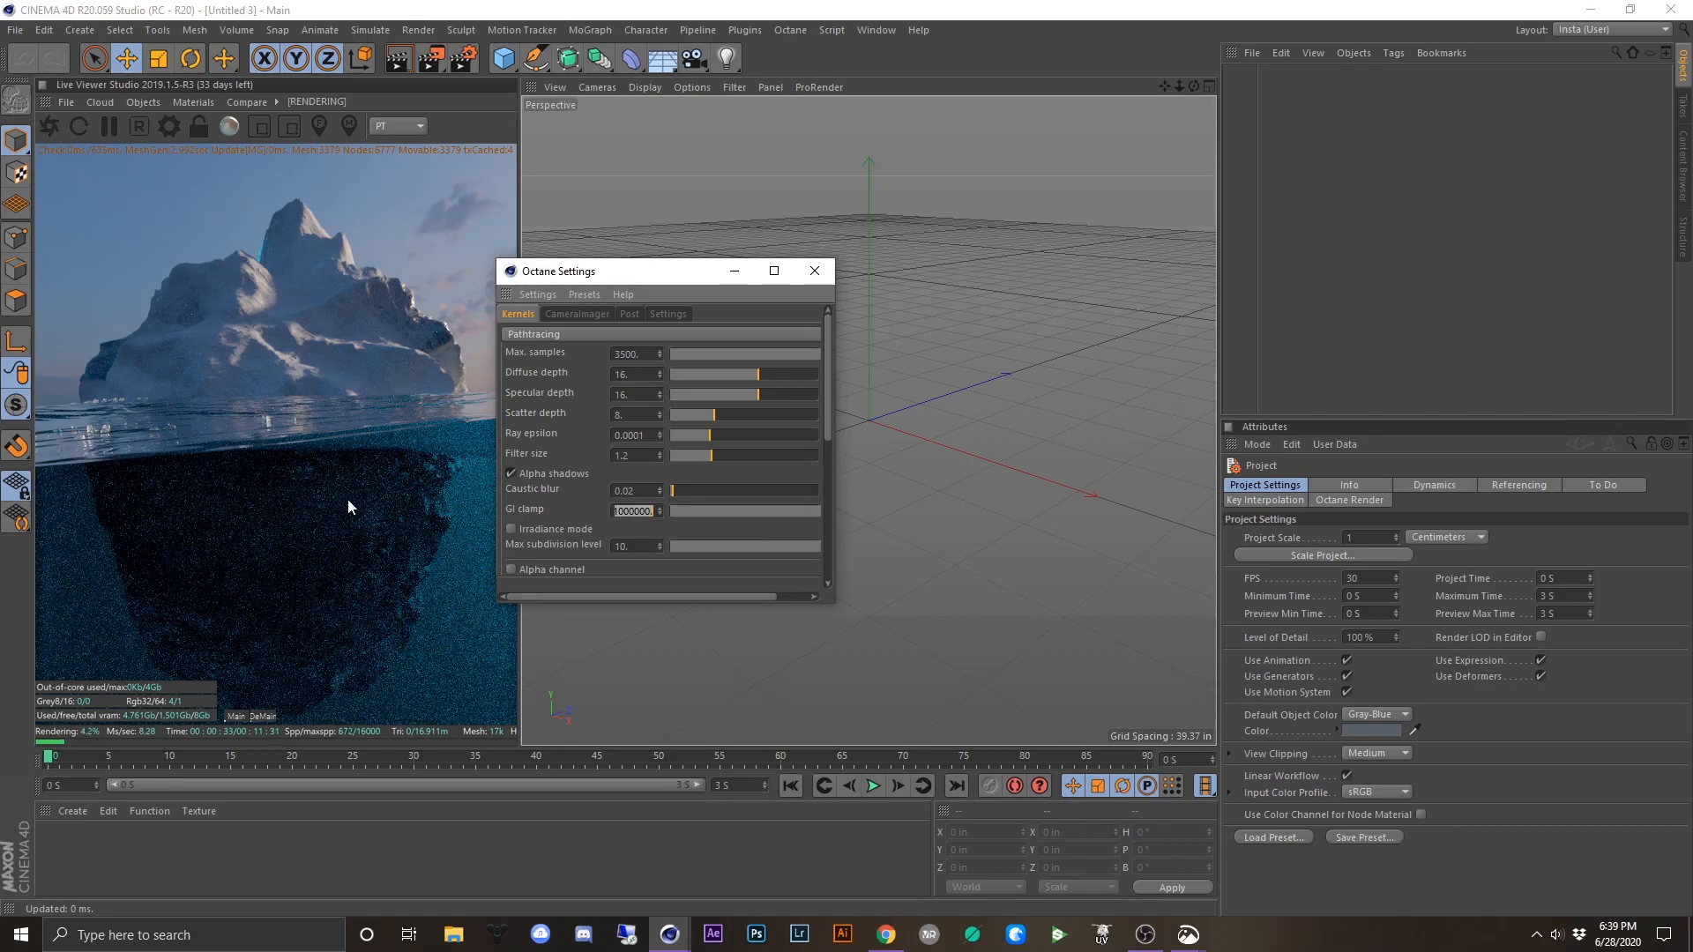
text(2)
key(Return)
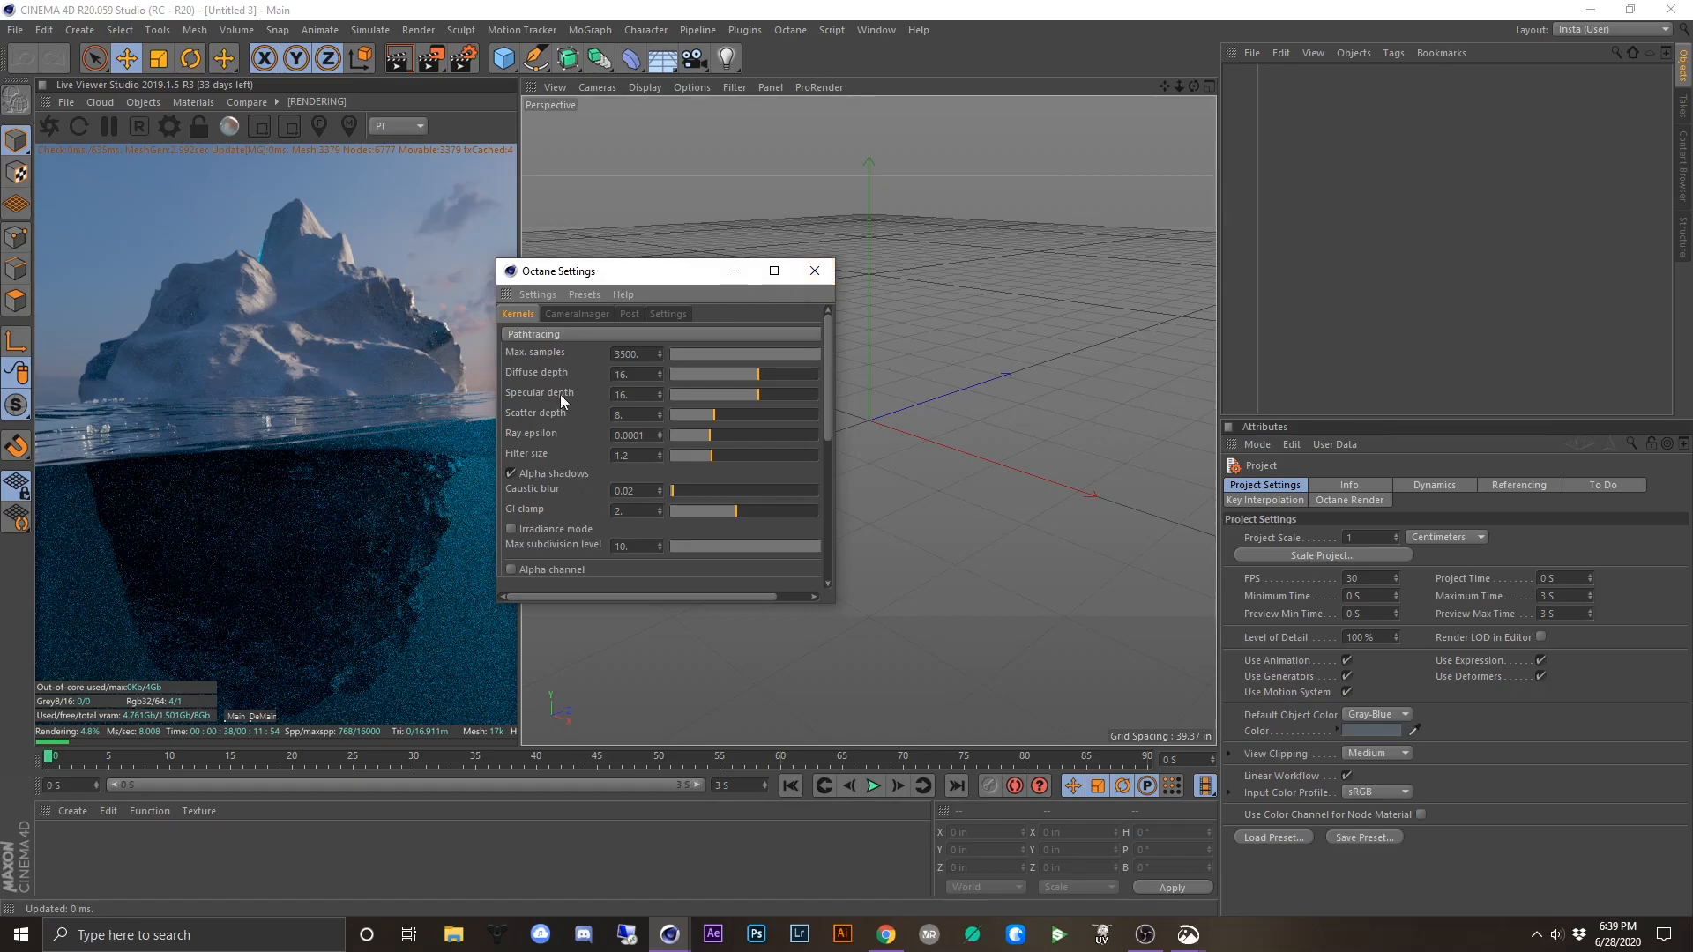
click(813, 281)
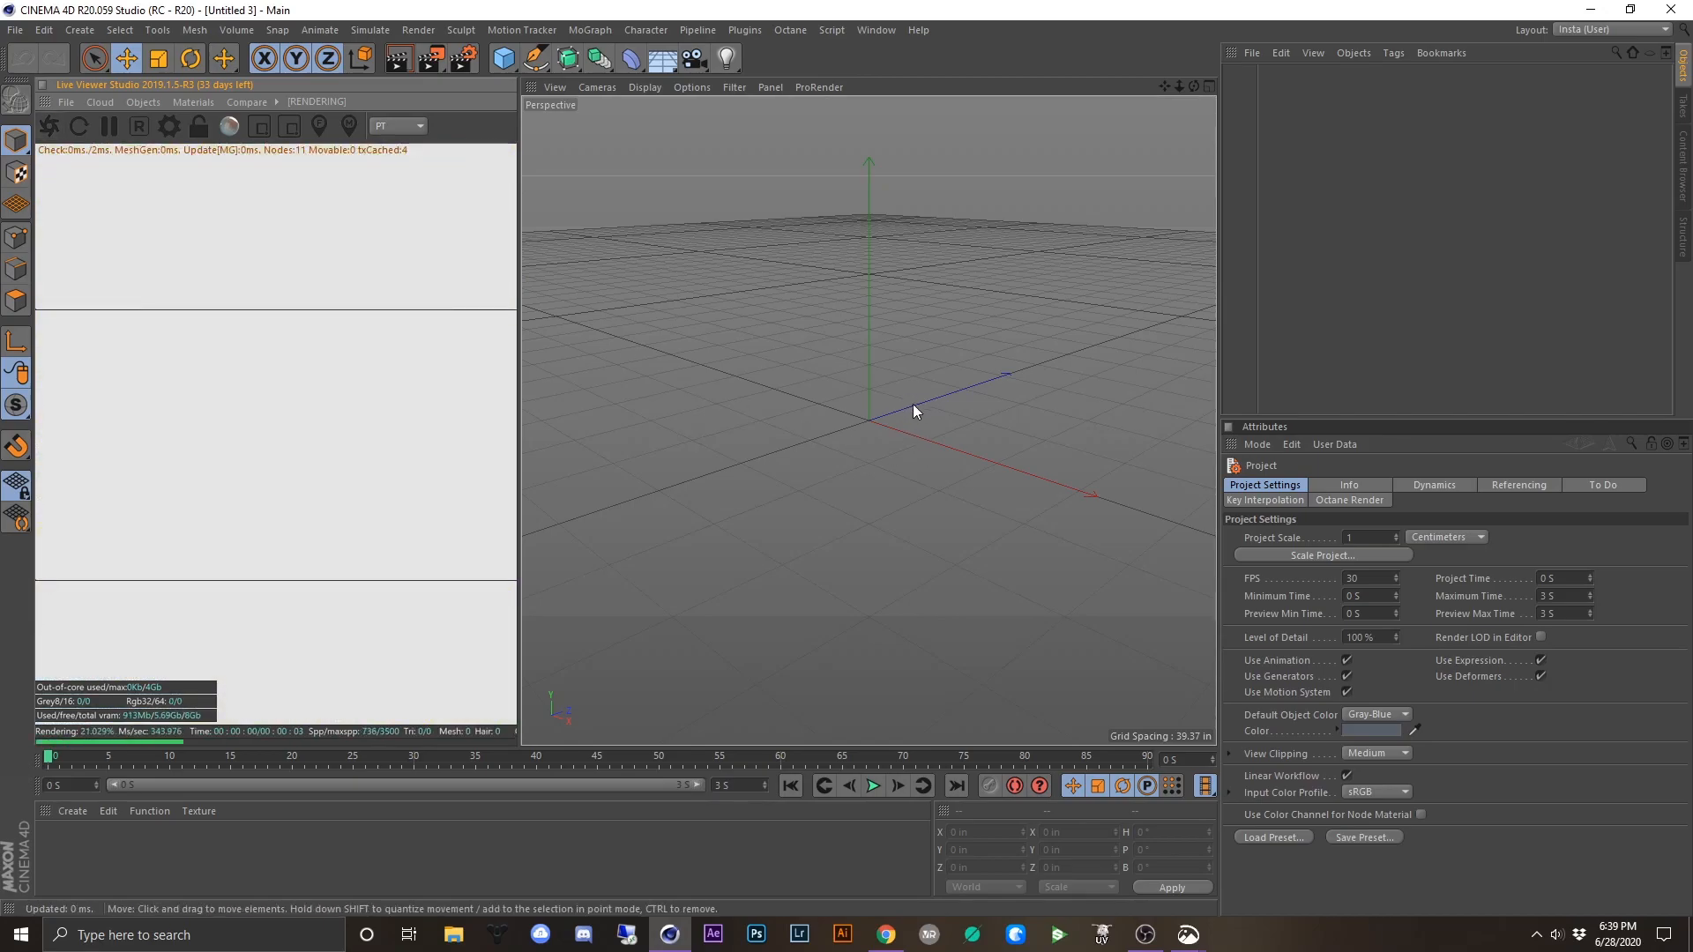
- Add a Landscape object and disable its Borders At Sea Level option
click(503, 59)
click(859, 187)
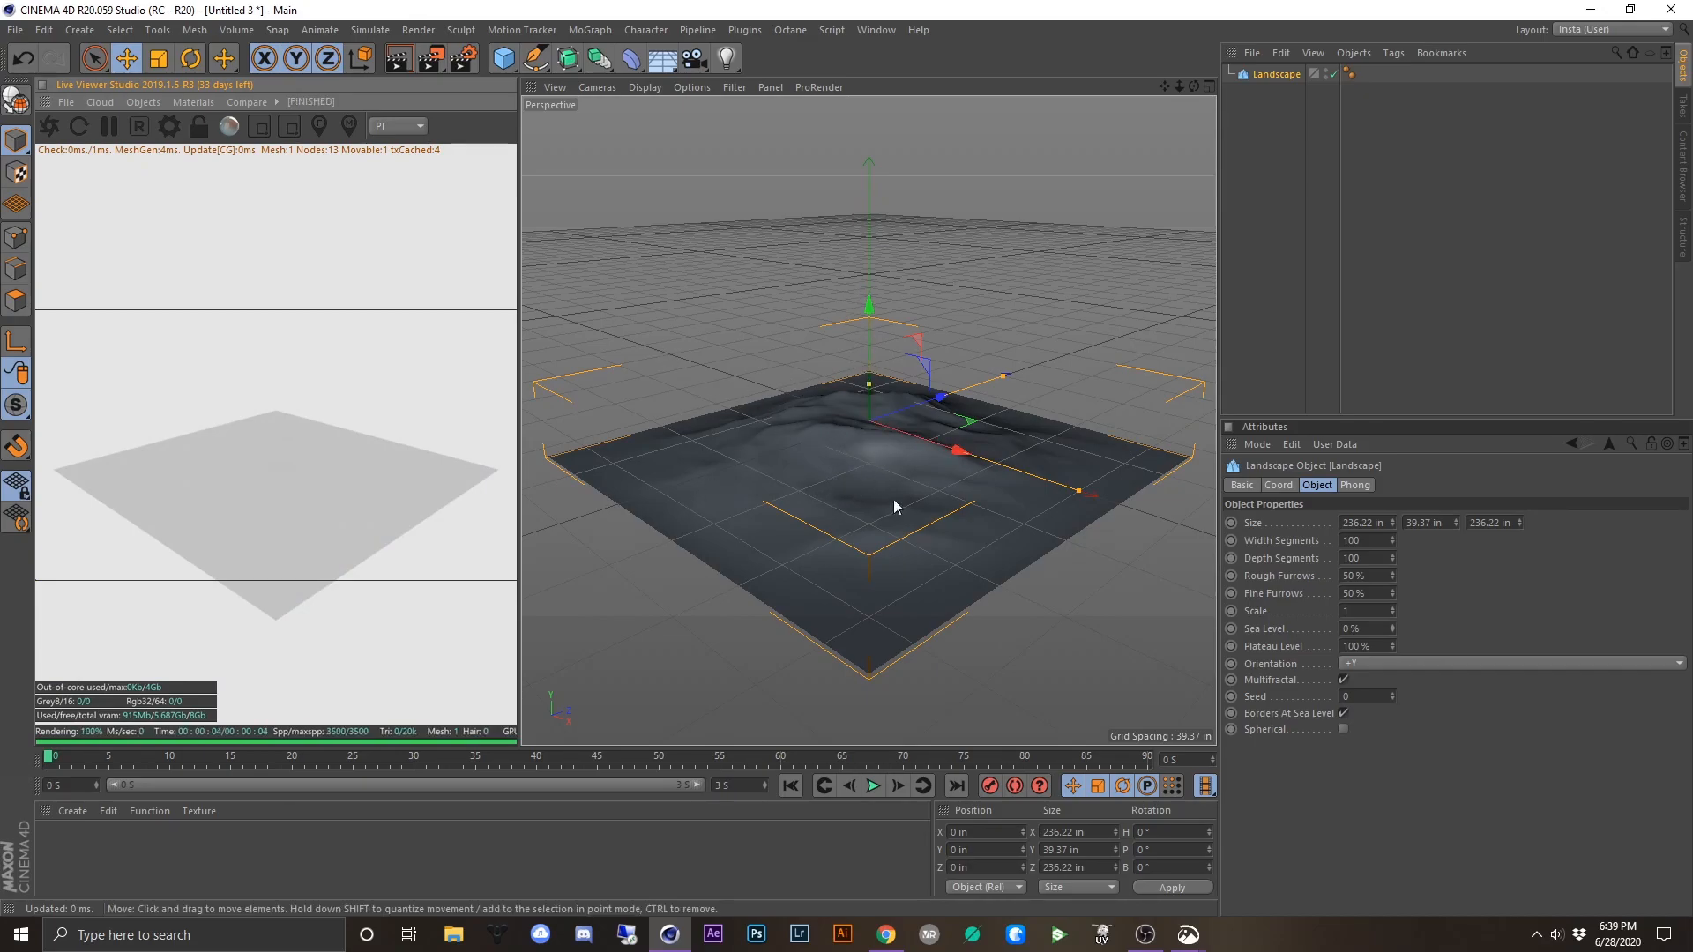
click(1343, 712)
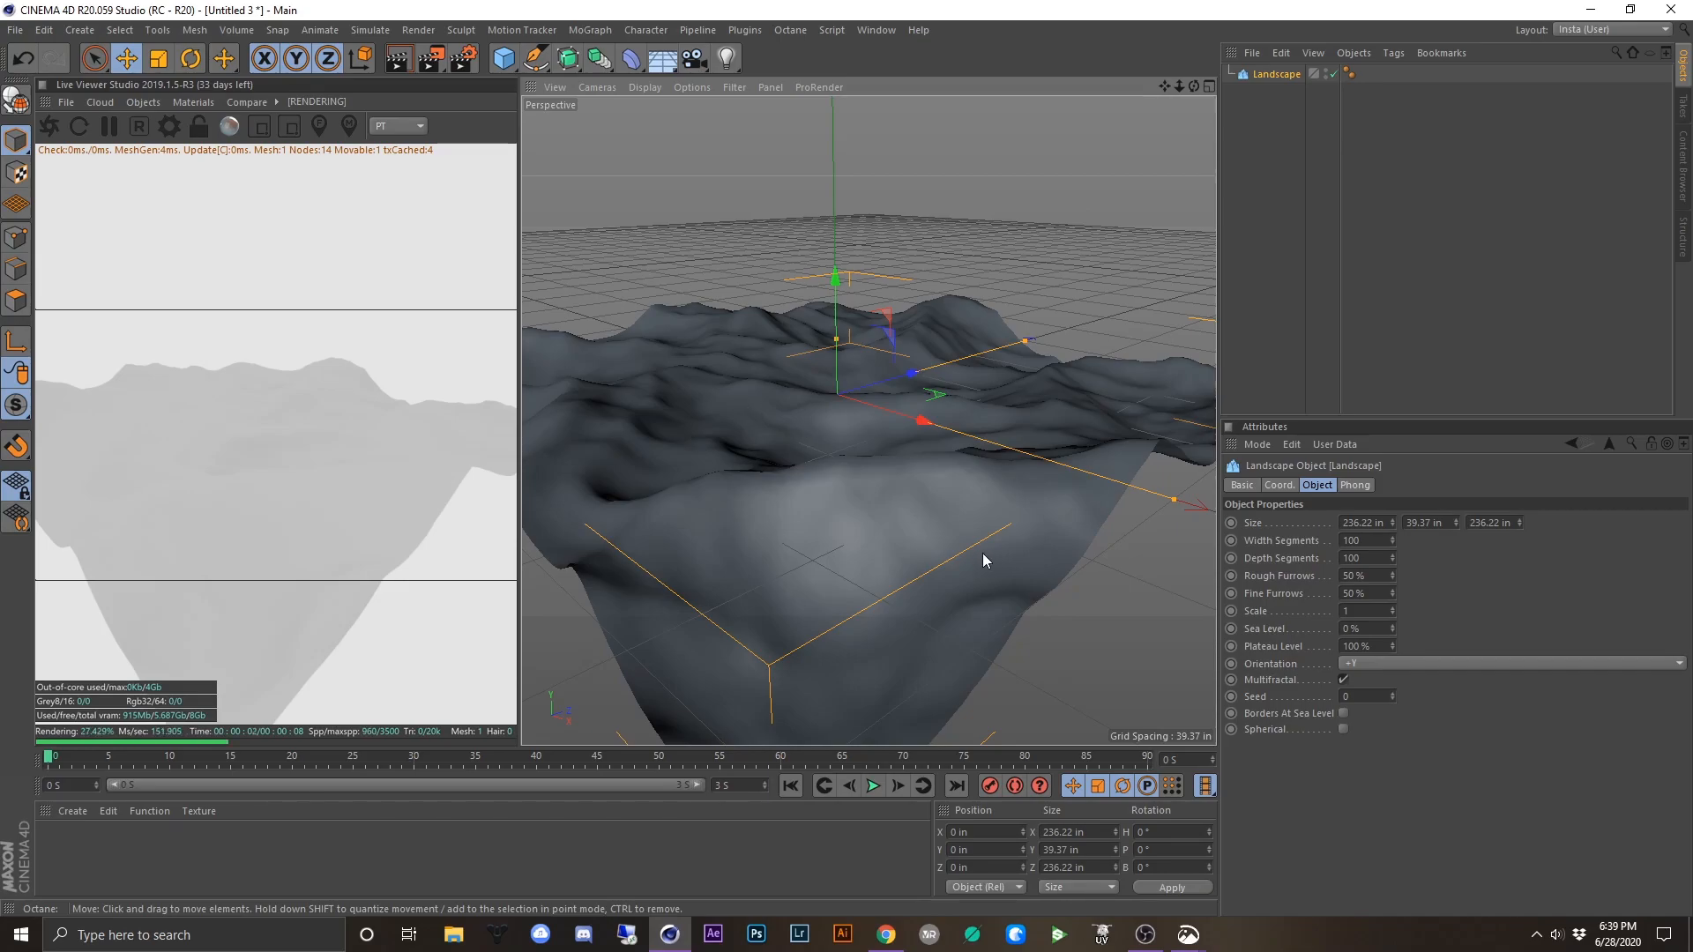
alt+drag(1004, 546, 942, 520)
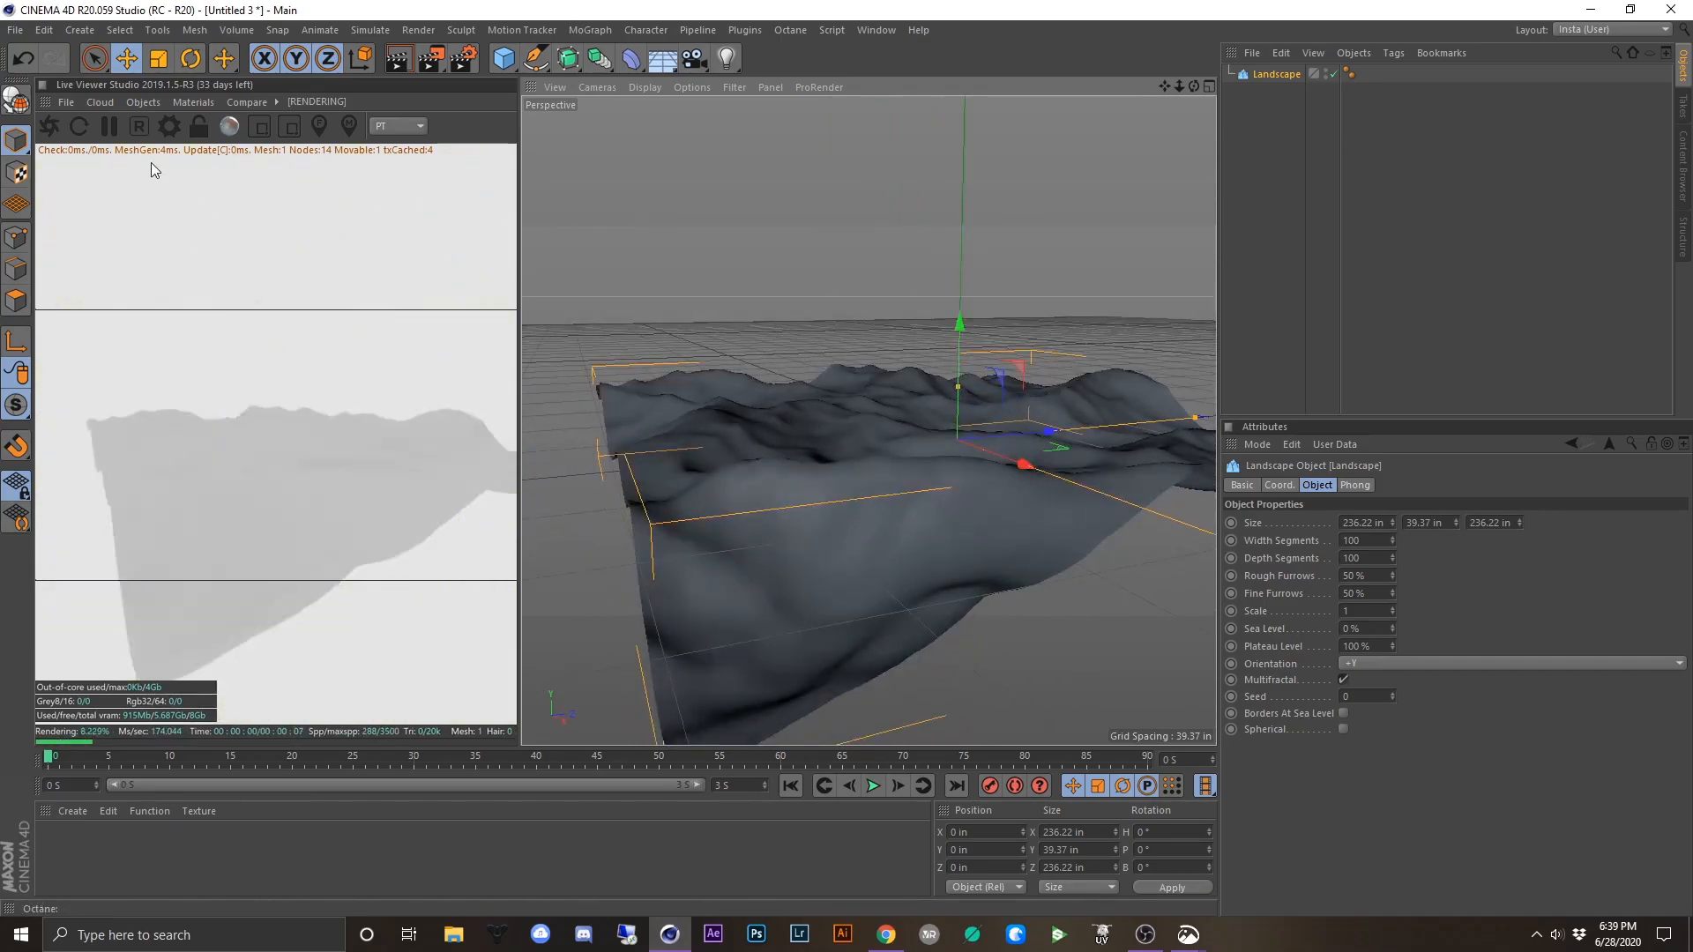
- Add an Octane Daylight and rotate it to a pitch of about -4.5° so the sun sits low
click(140, 107)
mouse_move(218, 174)
click(312, 182)
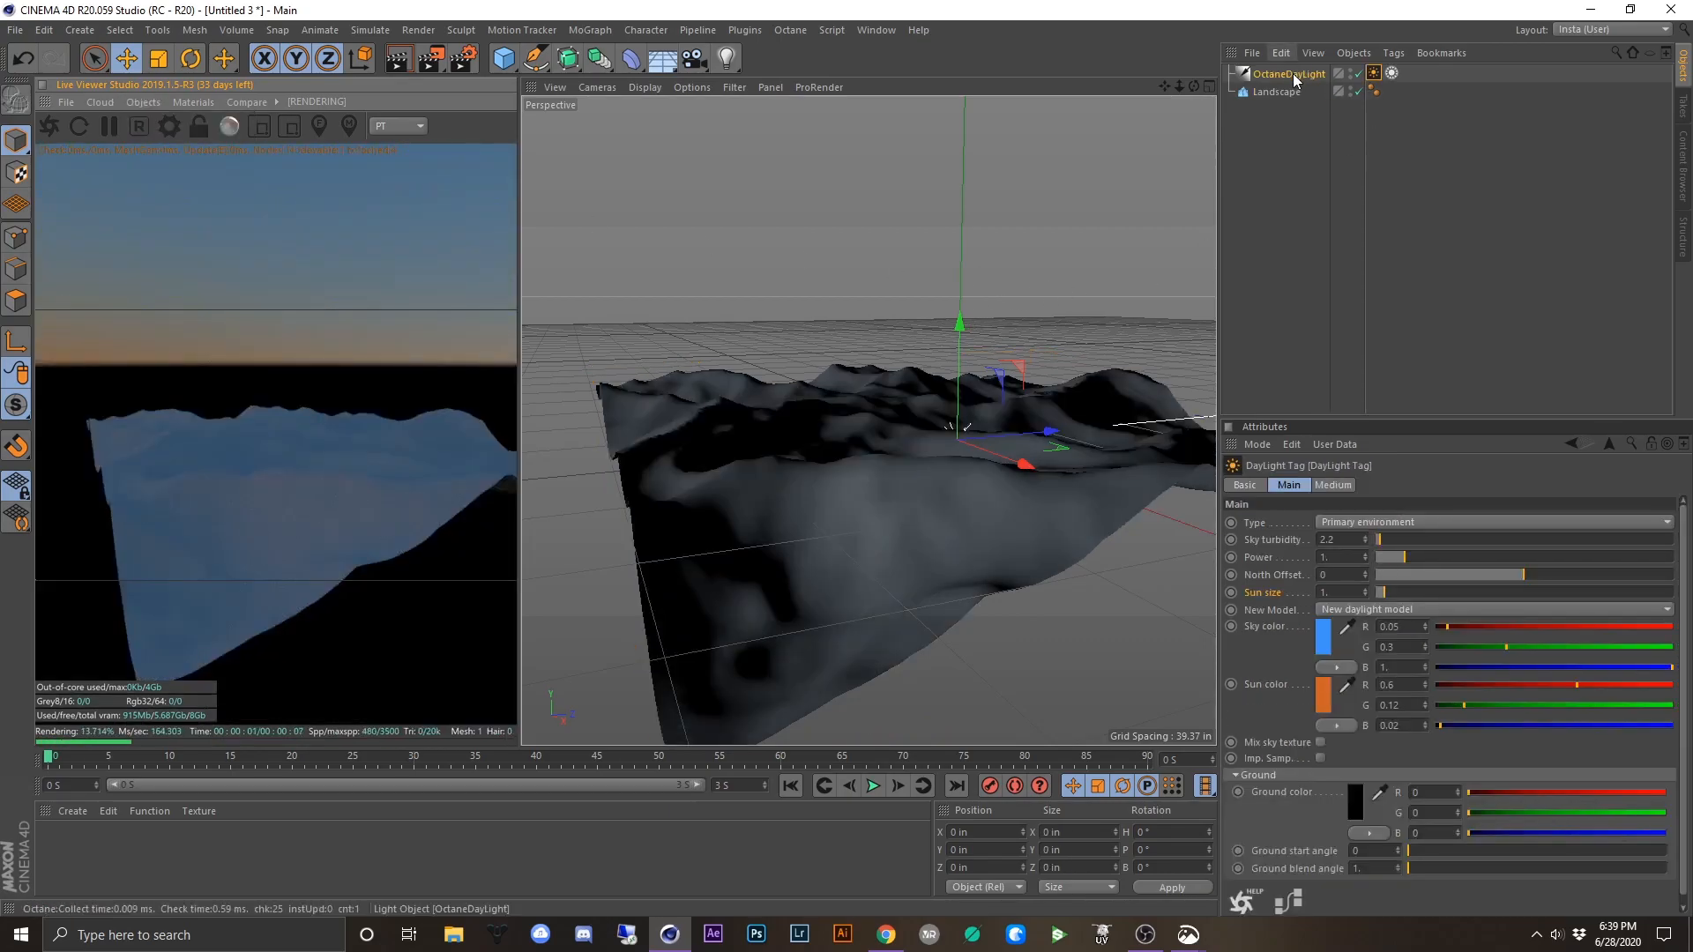
key(r)
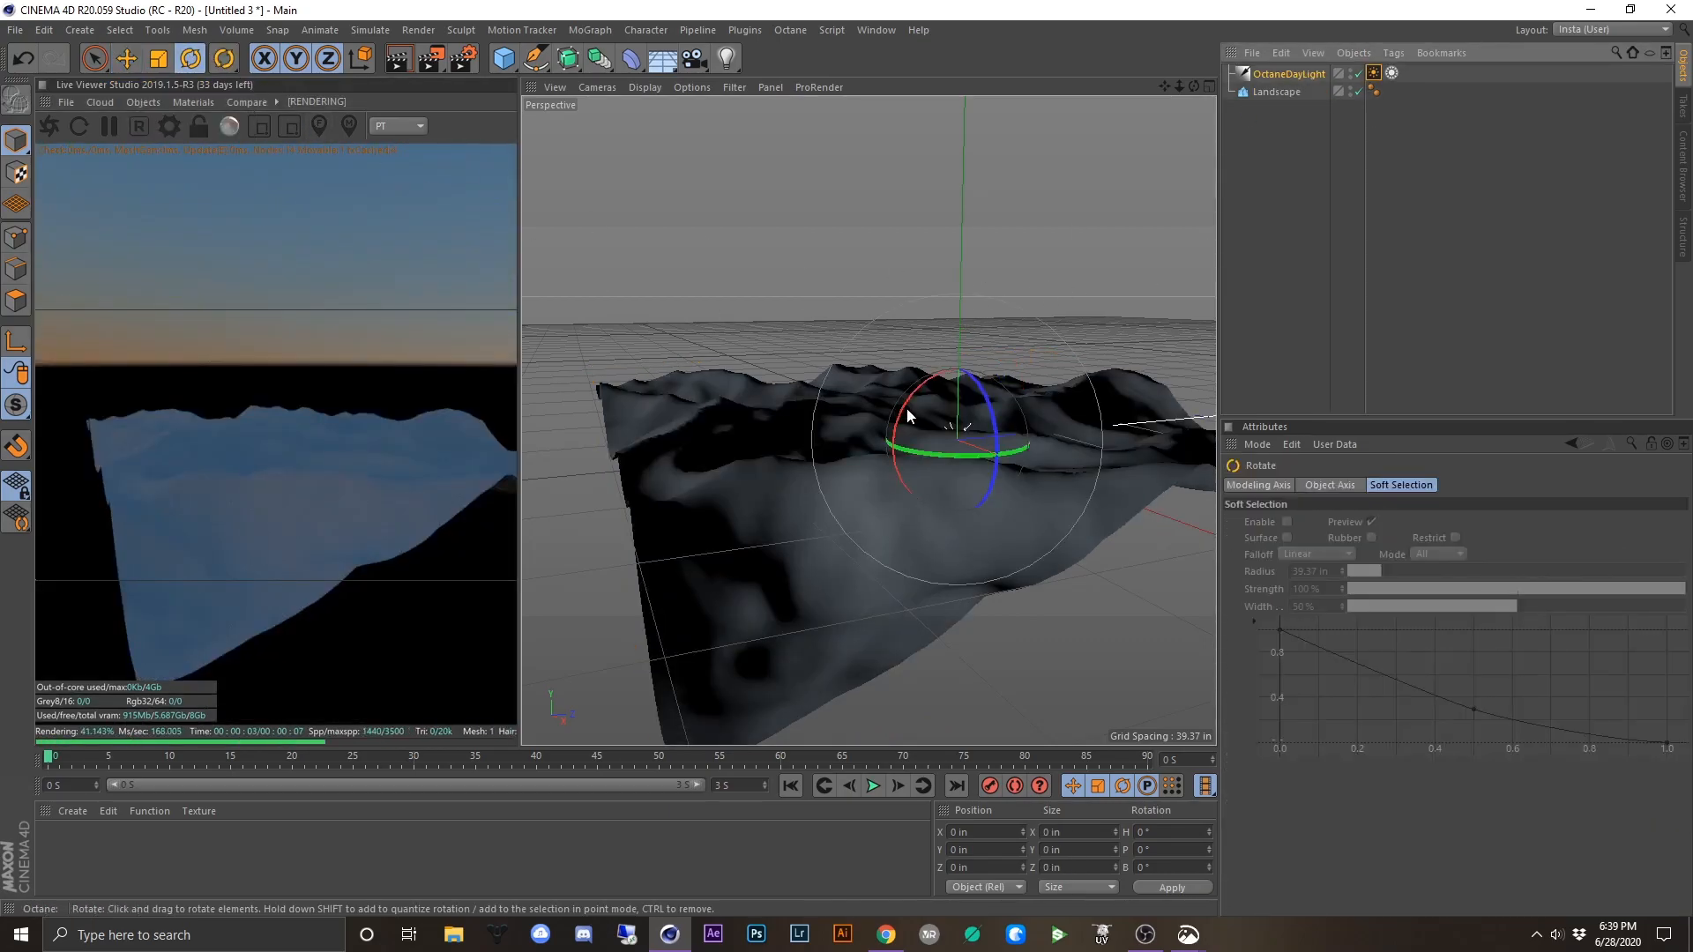
drag(906, 413, 1033, 471)
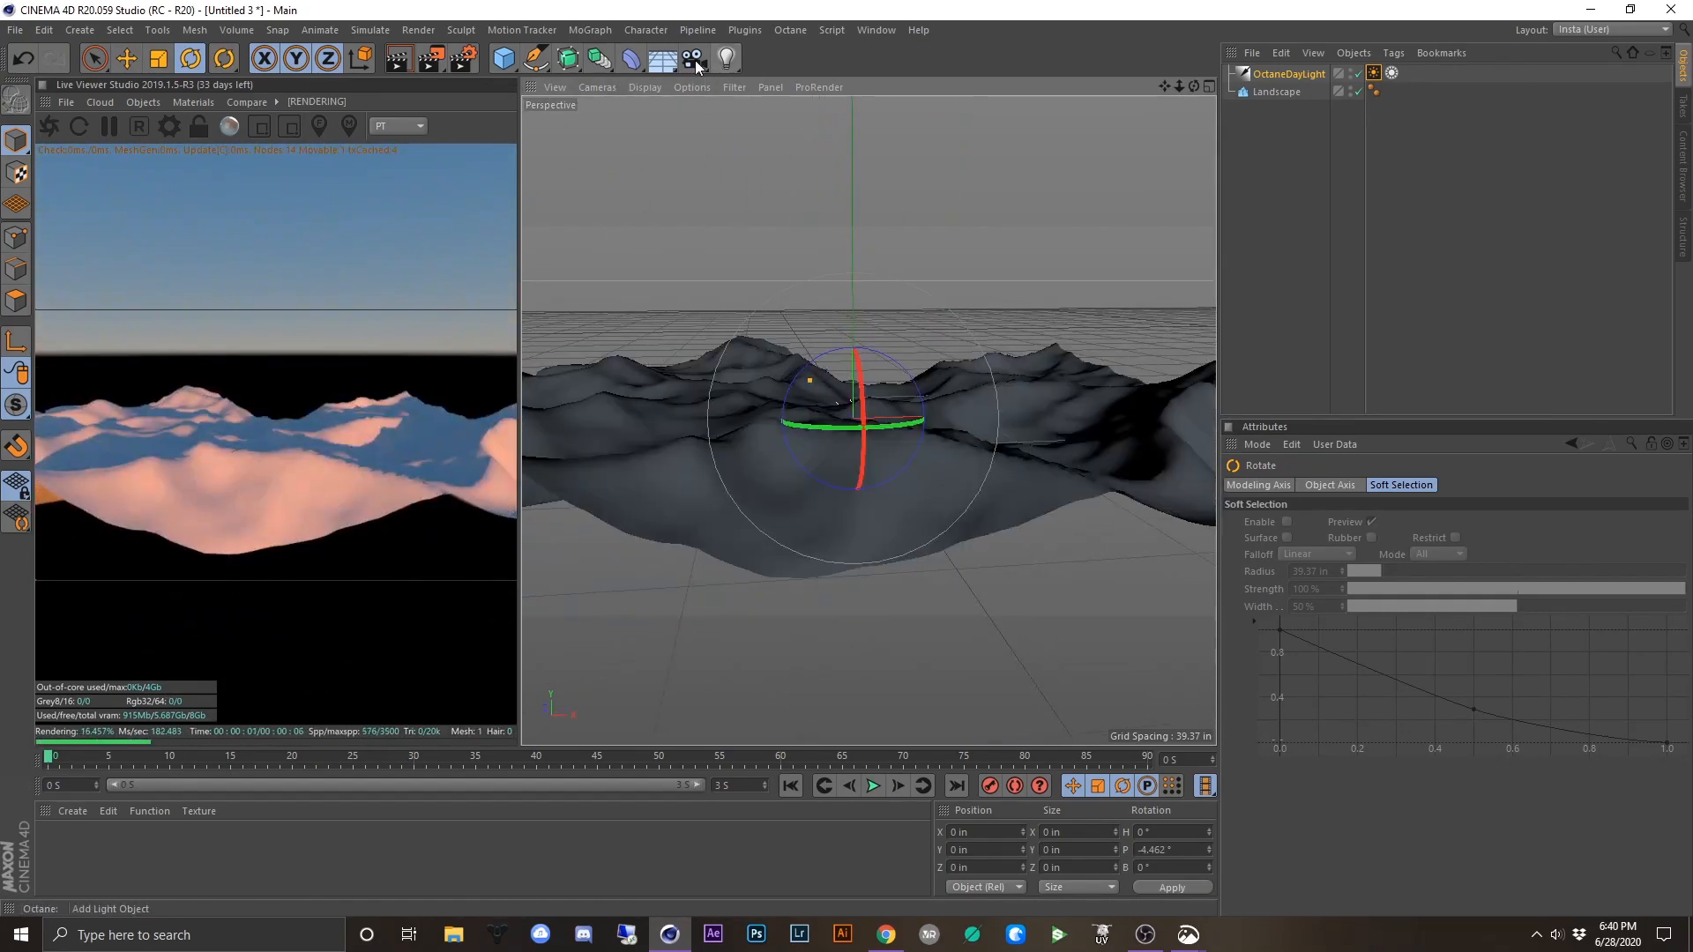
- Add an Octane Camera to the scene and select it
click(143, 101)
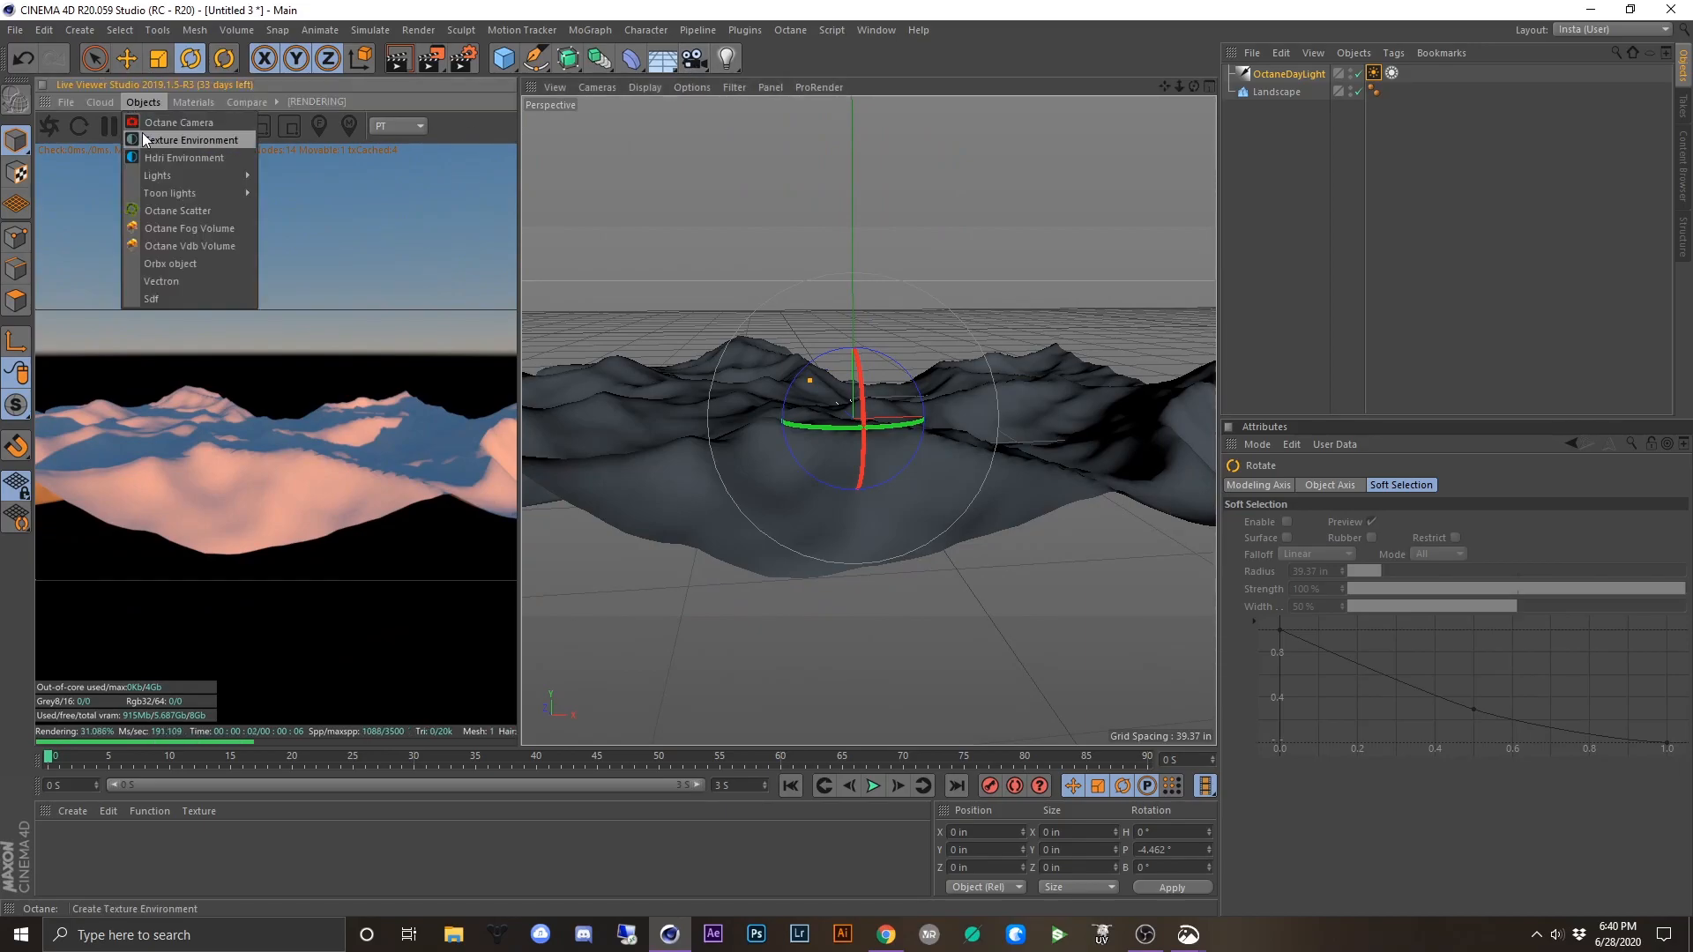
click(167, 123)
click(1280, 74)
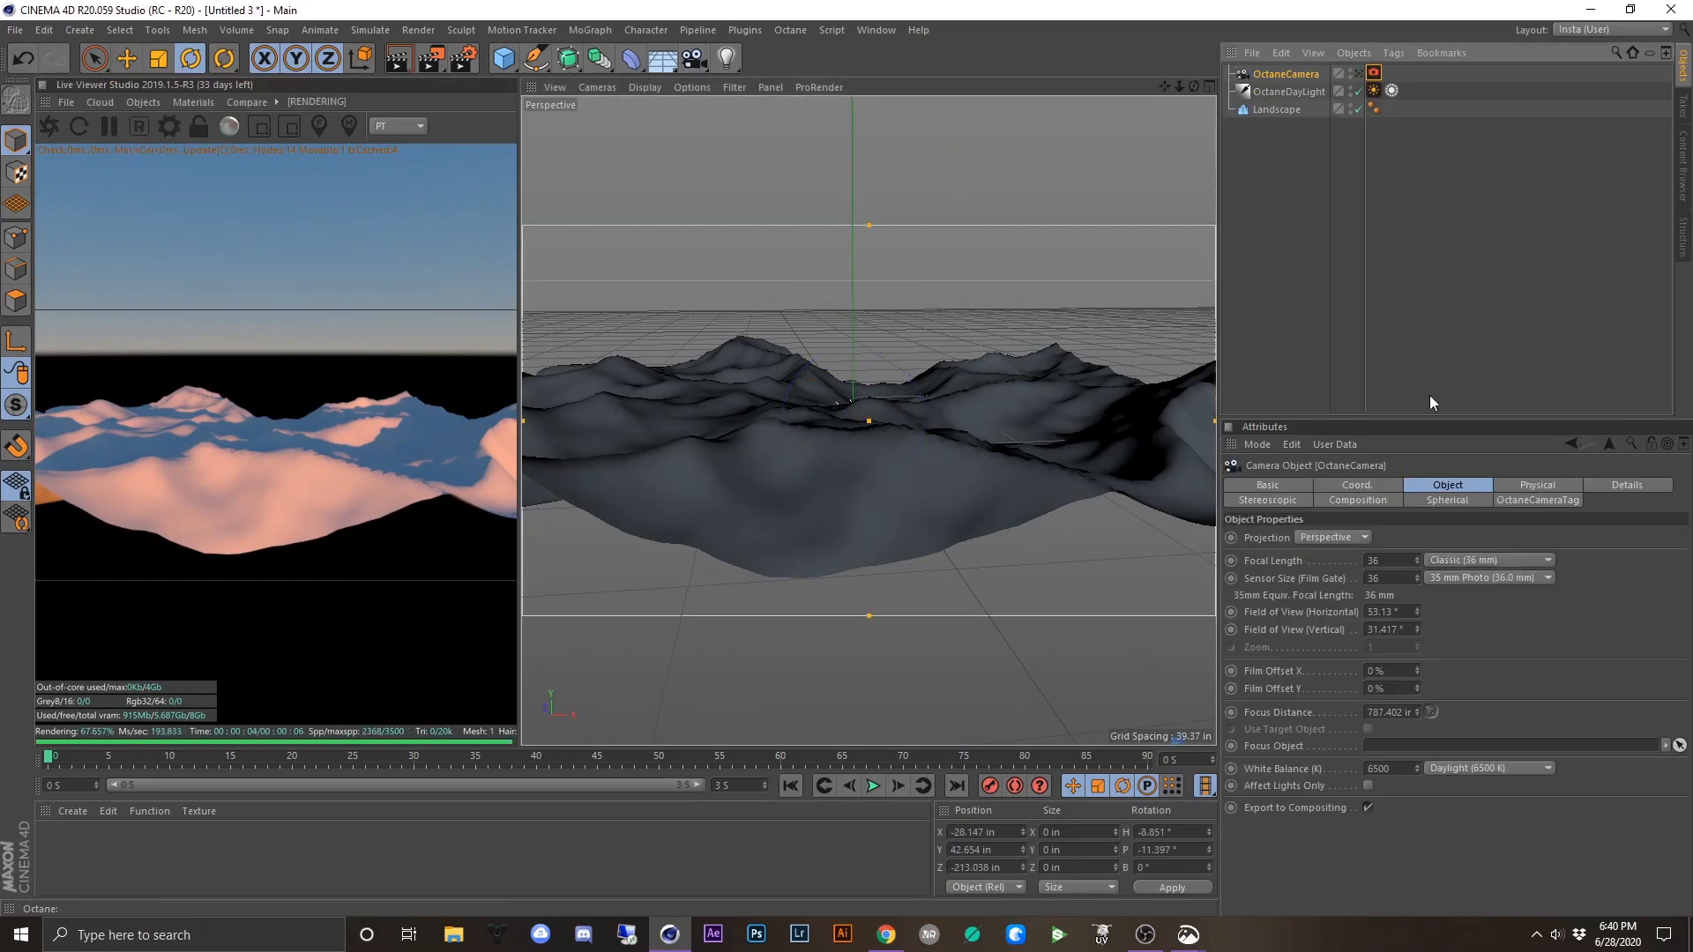
- Set the Octane camera's H, P and B rotations to 0° and look through the camera
click(1371, 486)
double_click(1520, 540)
text(0)
key(Tab)
text(0)
key(Tab)
text(0)
key(Return)
click(1359, 74)
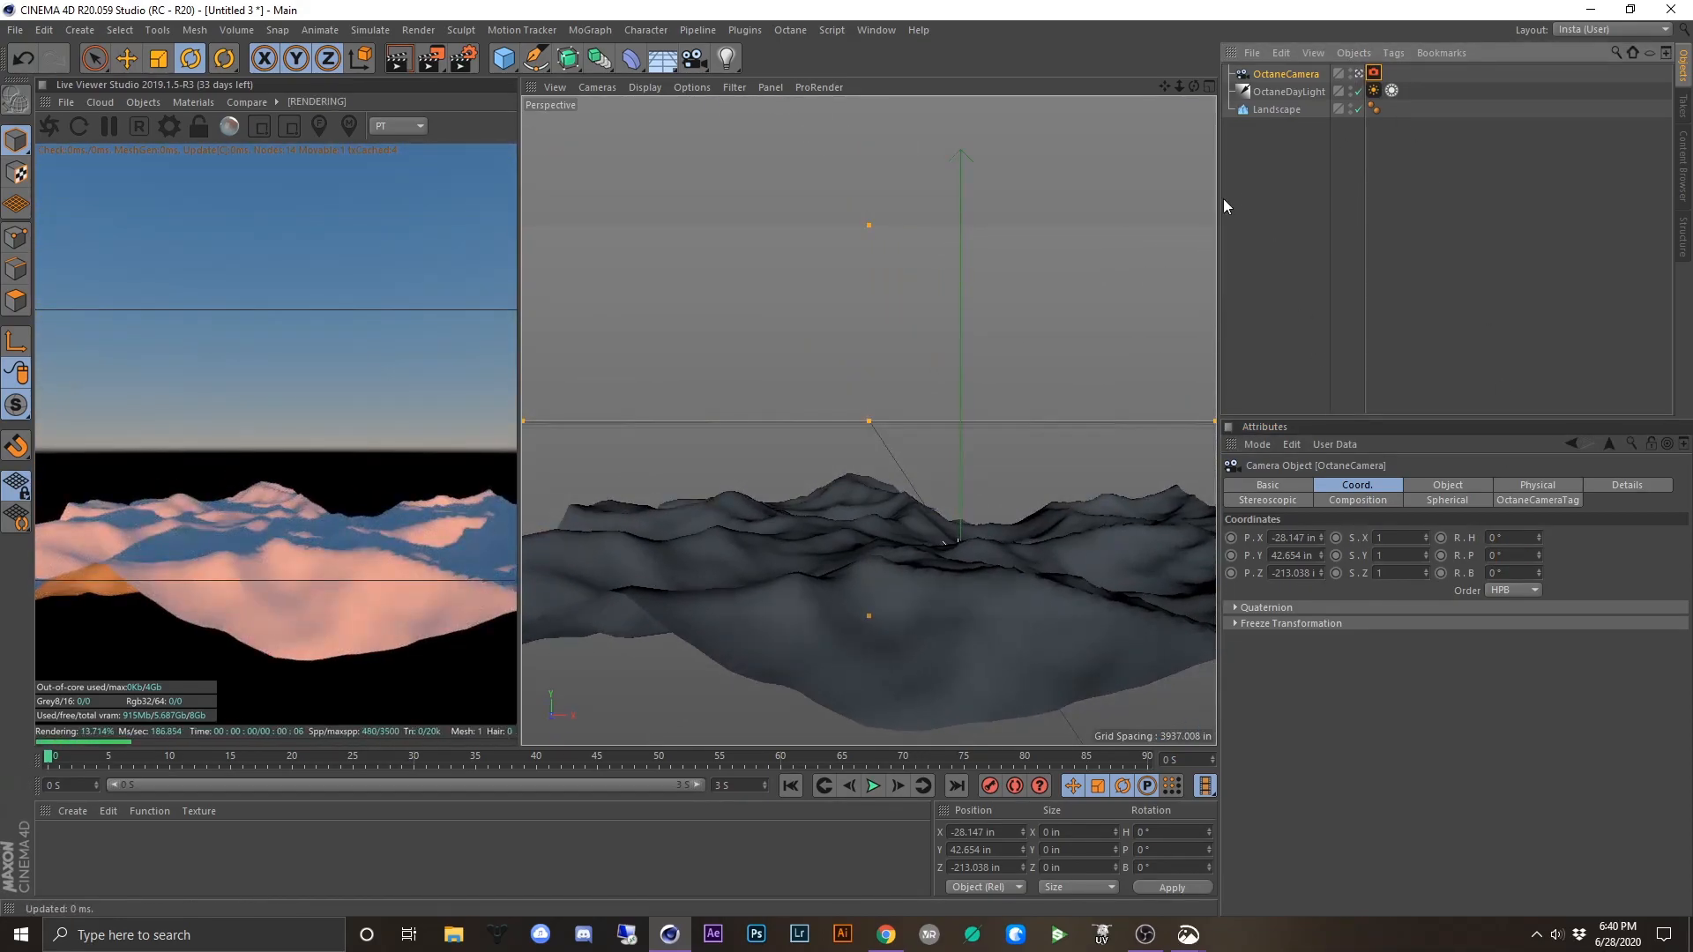
- Set the Octane camera's X, Y and Z positions to 0 in
click(1311, 537)
text(0)
key(Tab)
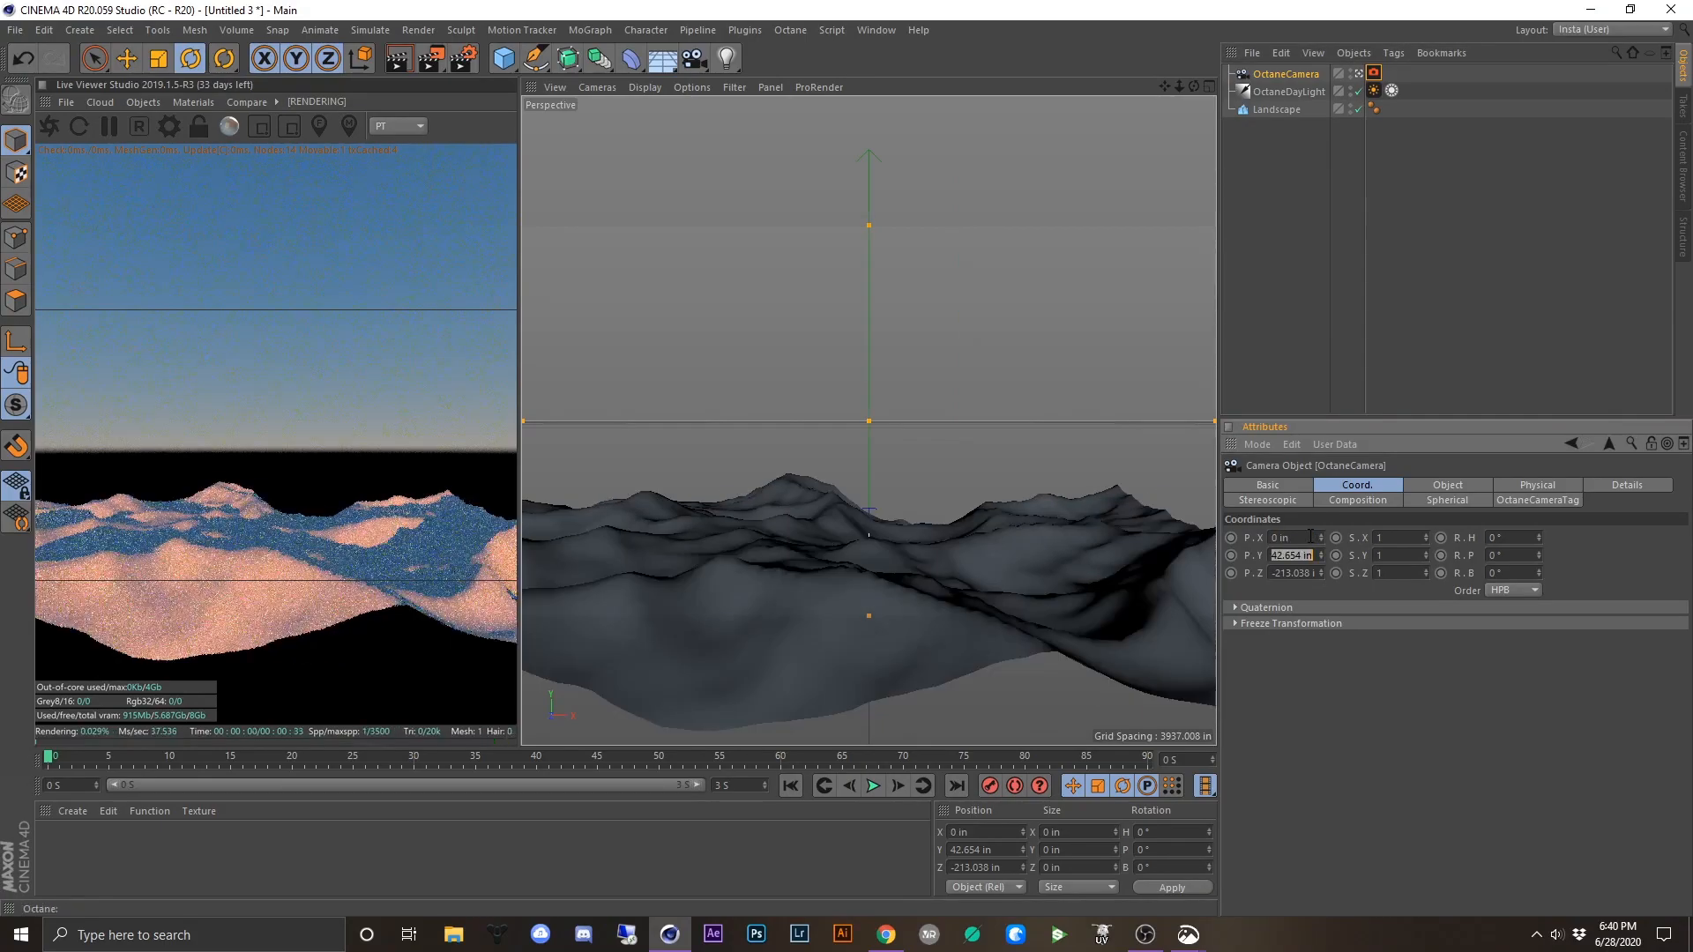
text(10)
key(Tab)
text(0)
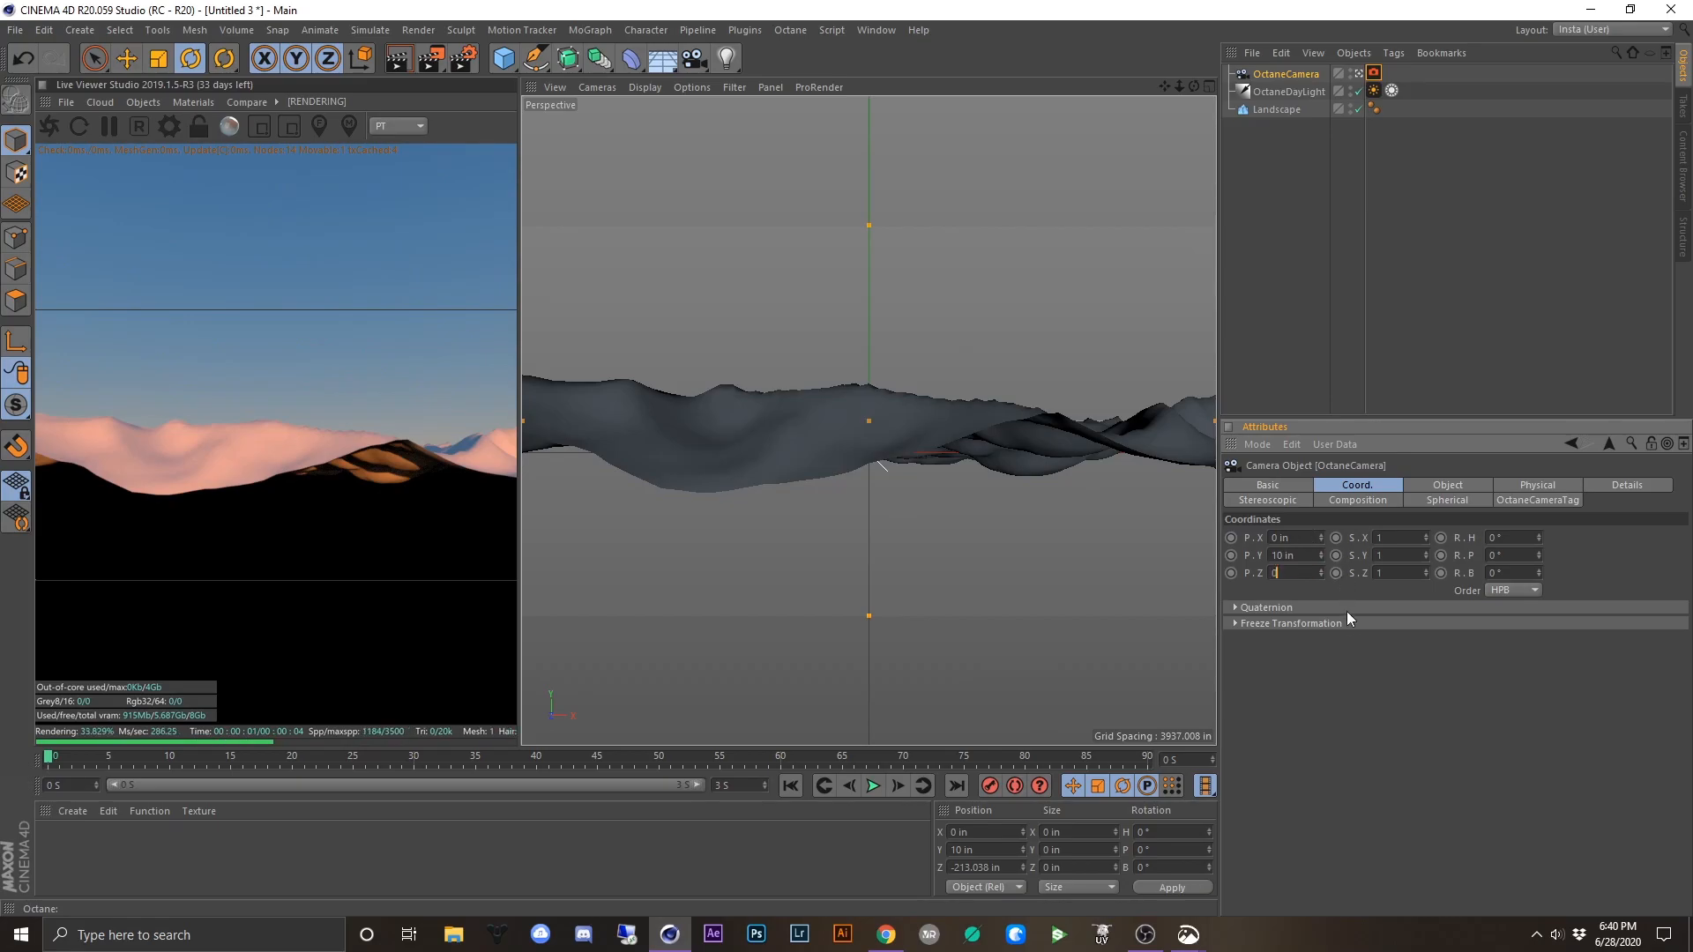
key(Return)
drag(1296, 555, 1113, 541)
text(0)
key(Return)
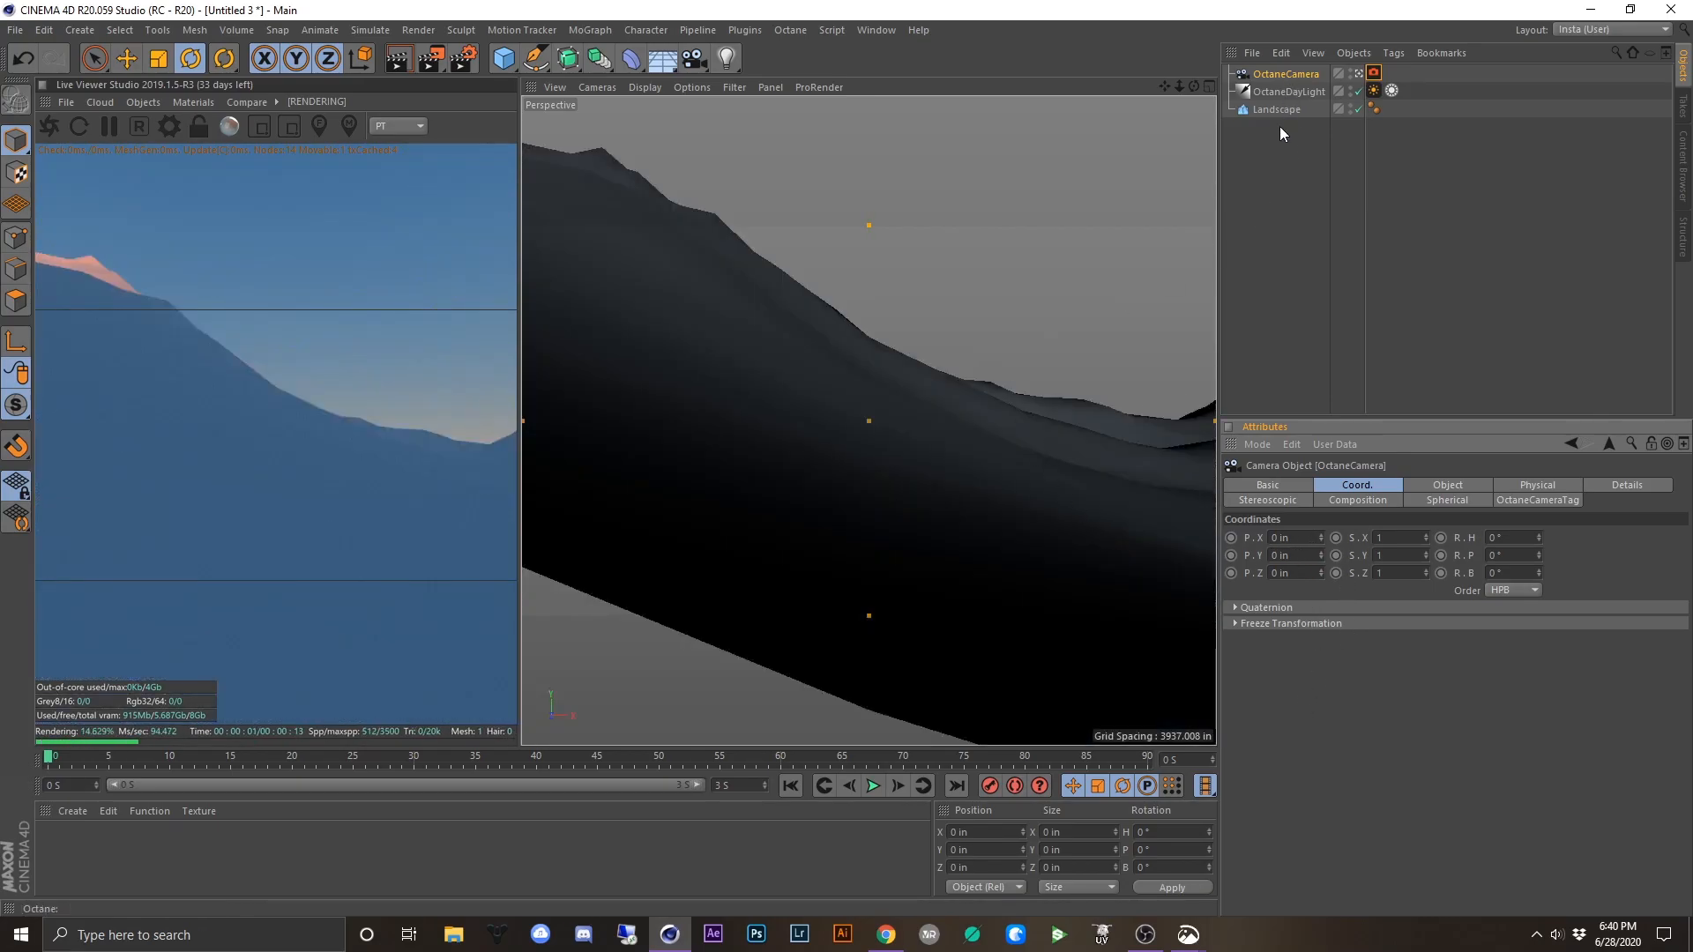
- Flatten the Landscape object by setting its height to 10 in
middle_click(933, 432)
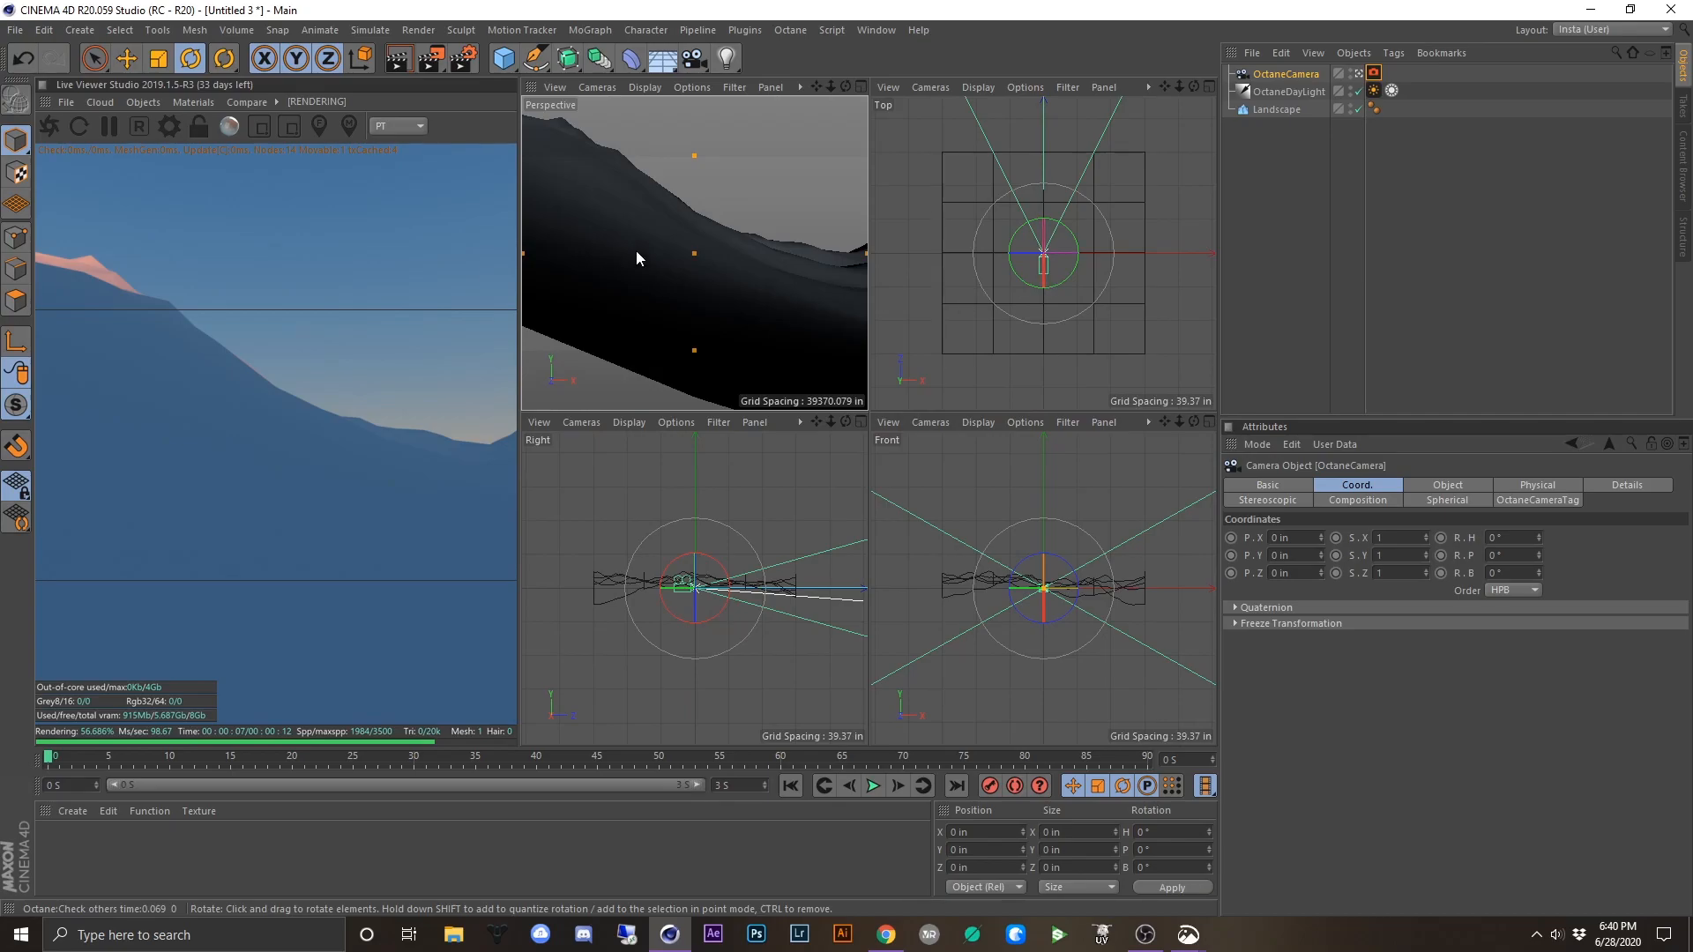
click(1261, 111)
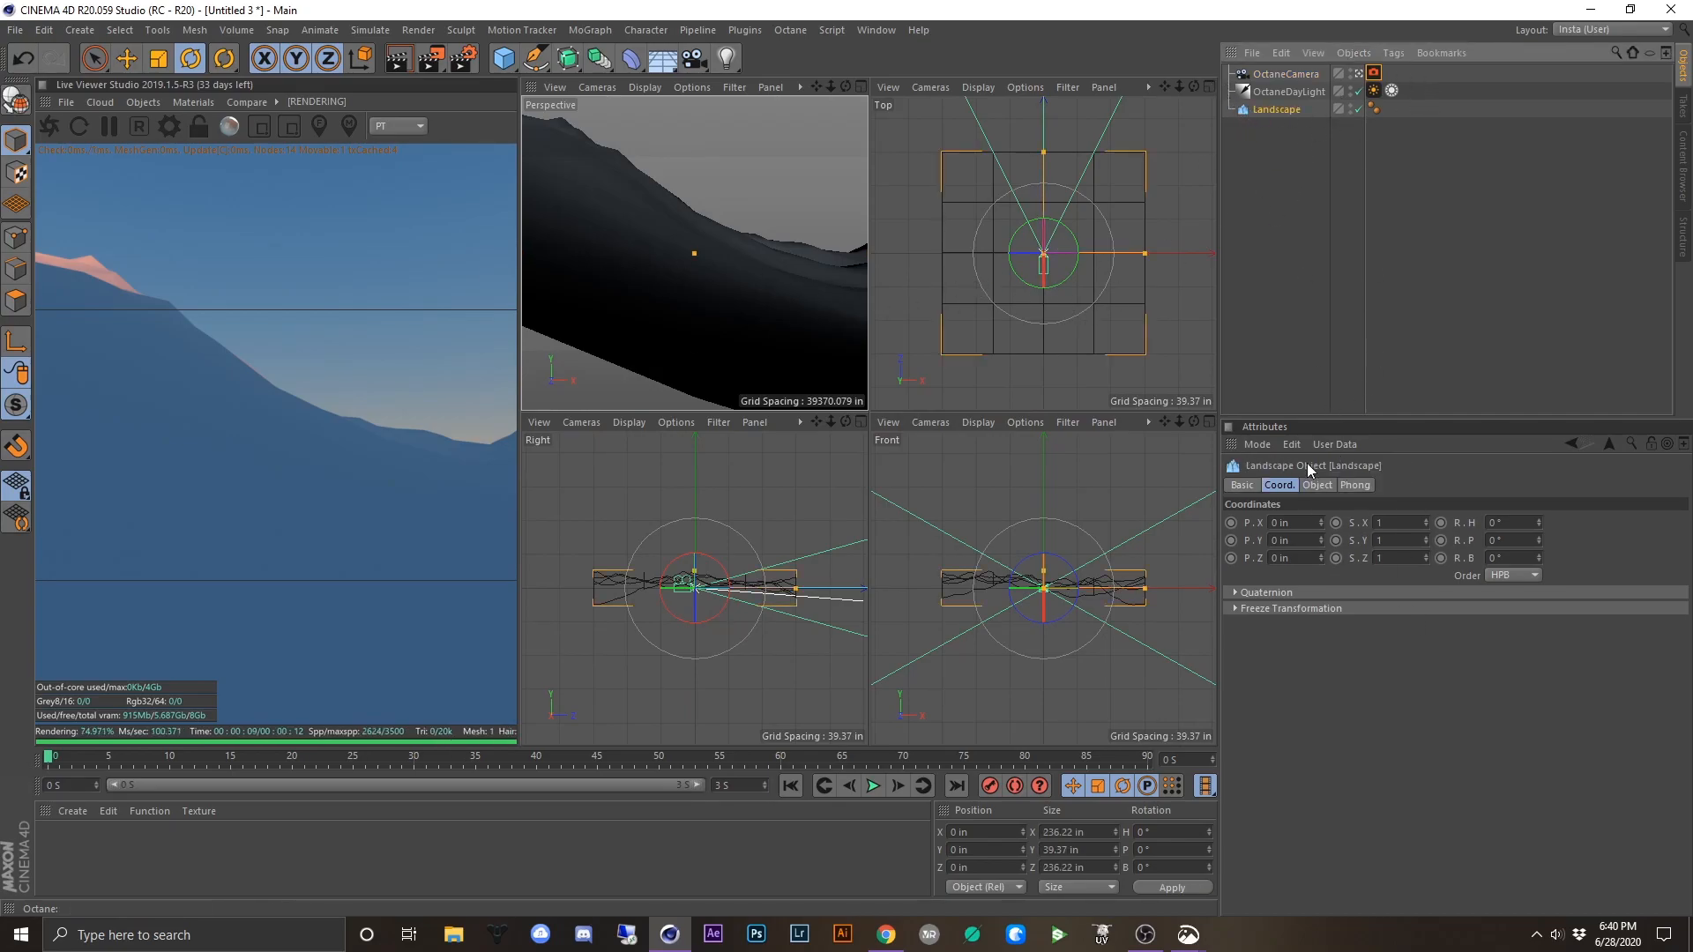
click(1318, 485)
click(1424, 522)
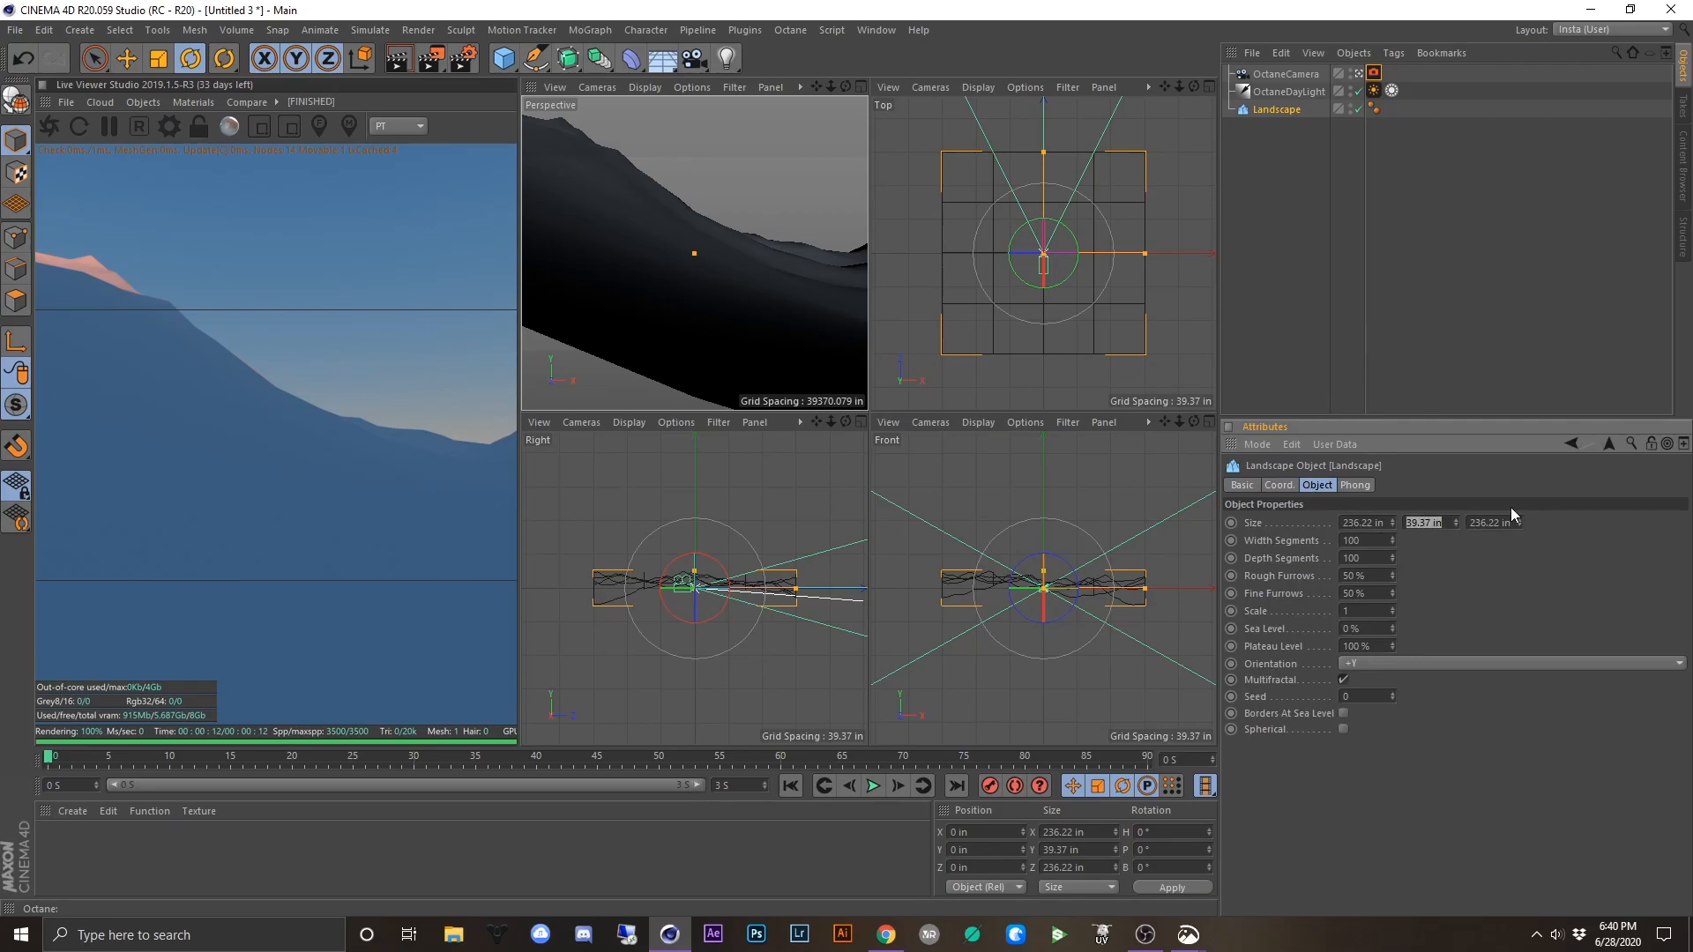
text(10)
key(Return)
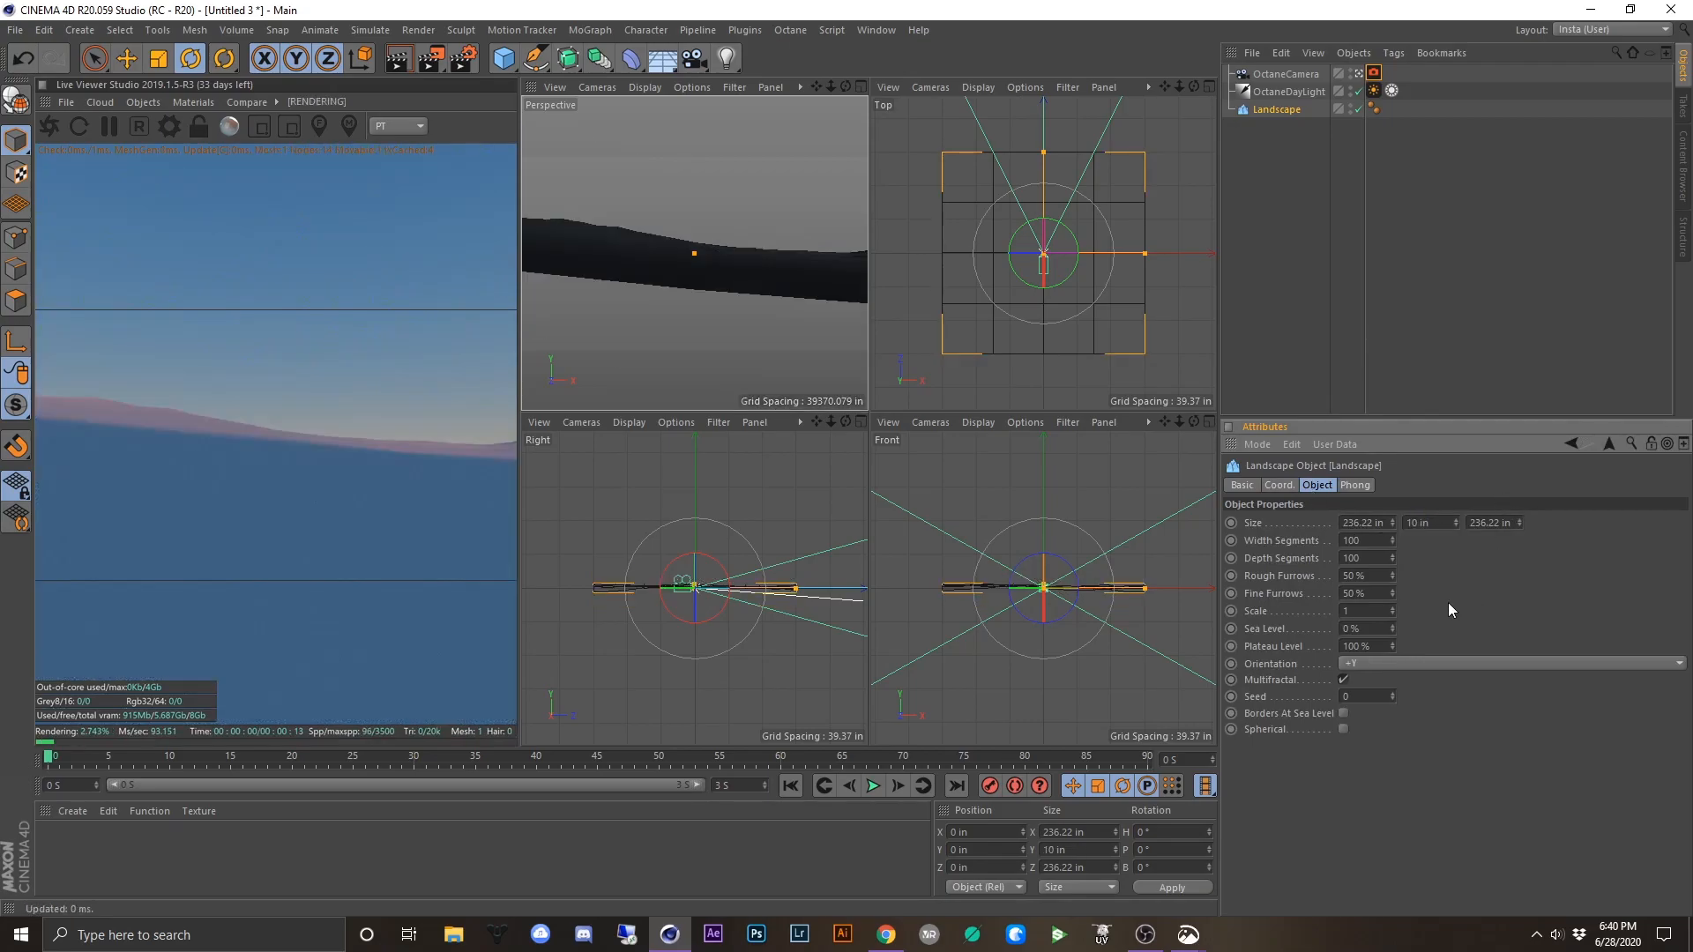
- Set the Landscape object's Scale value to 1.05
text(1.)
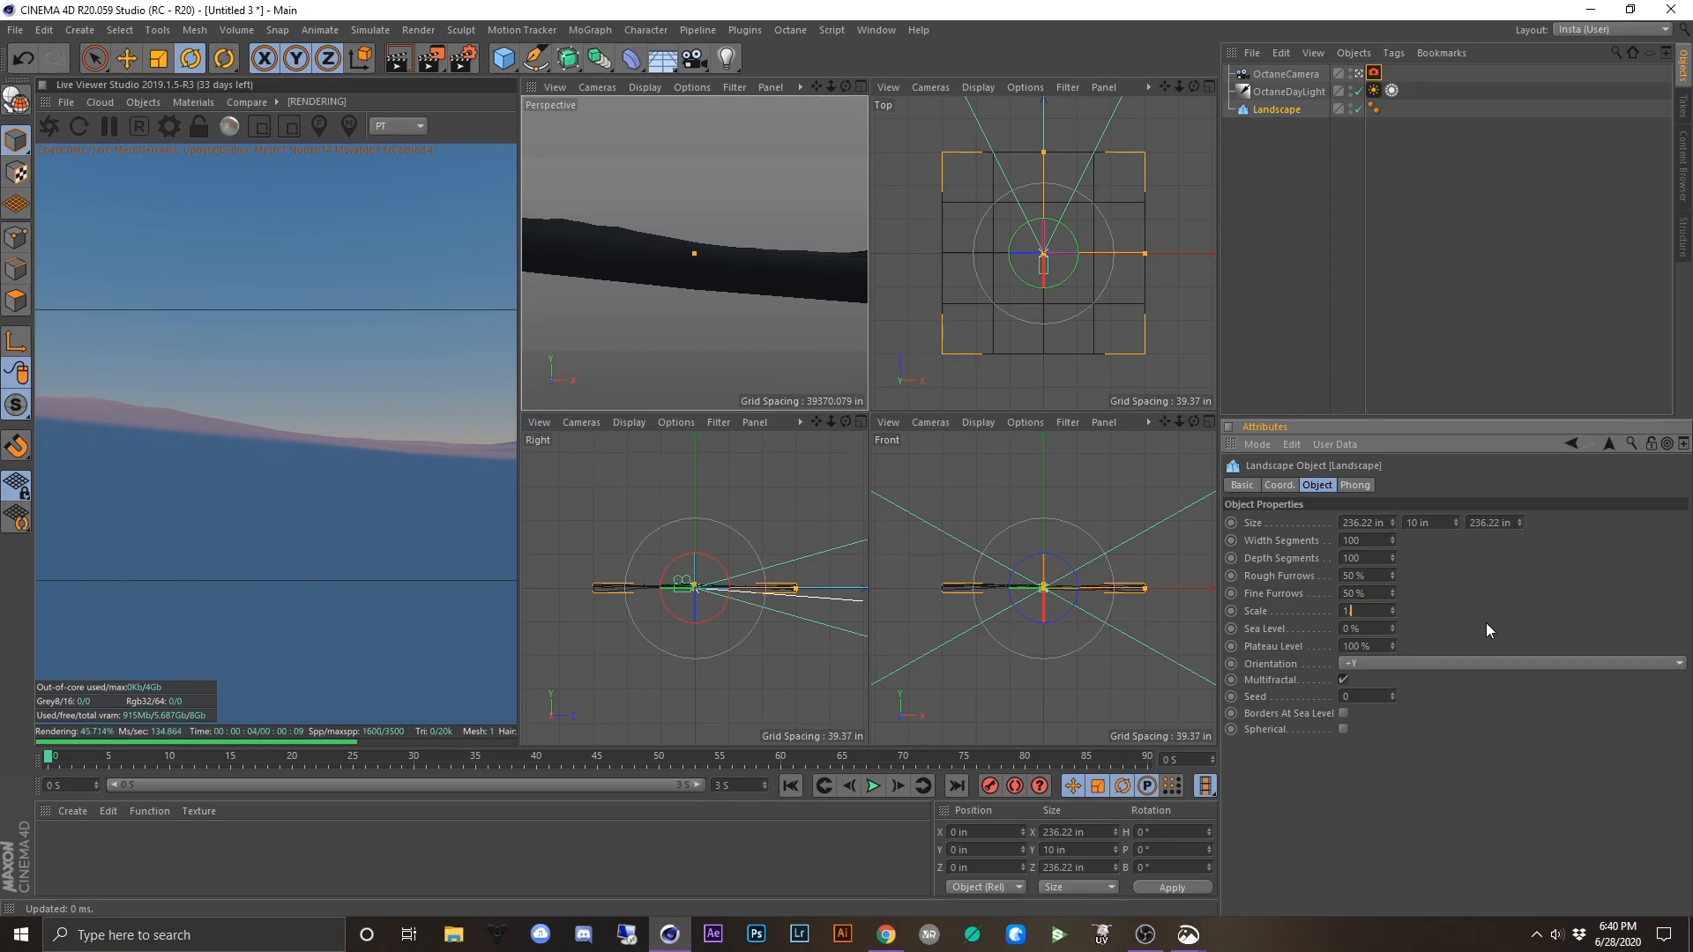
text(05)
key(Return)
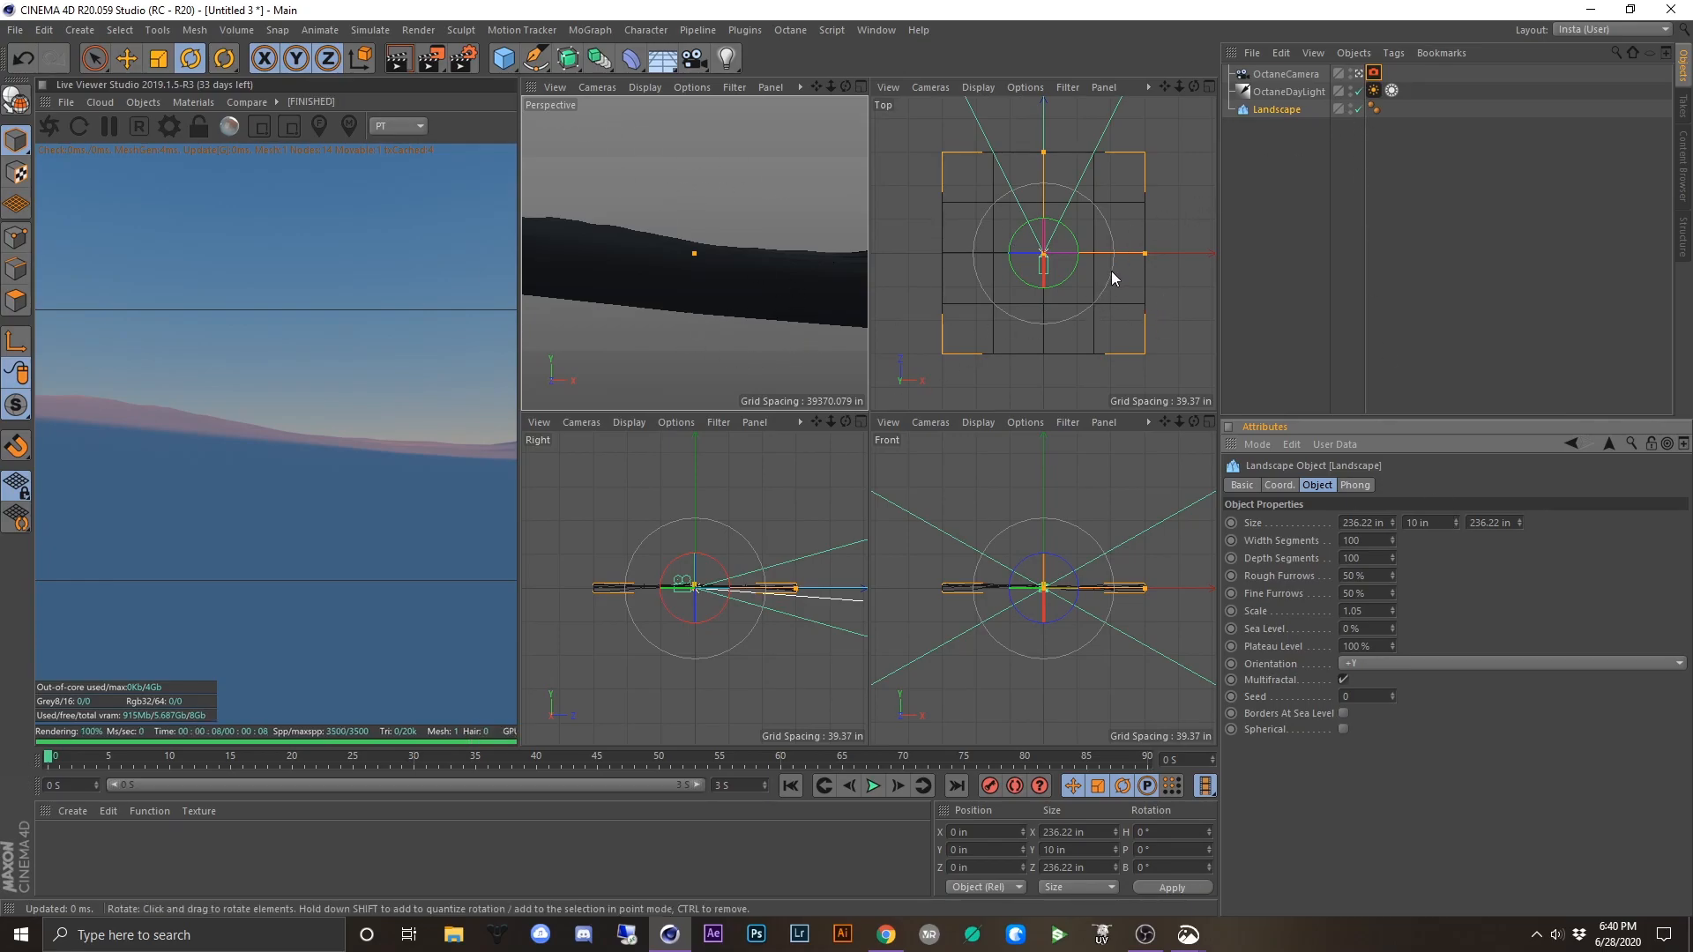
click(861, 85)
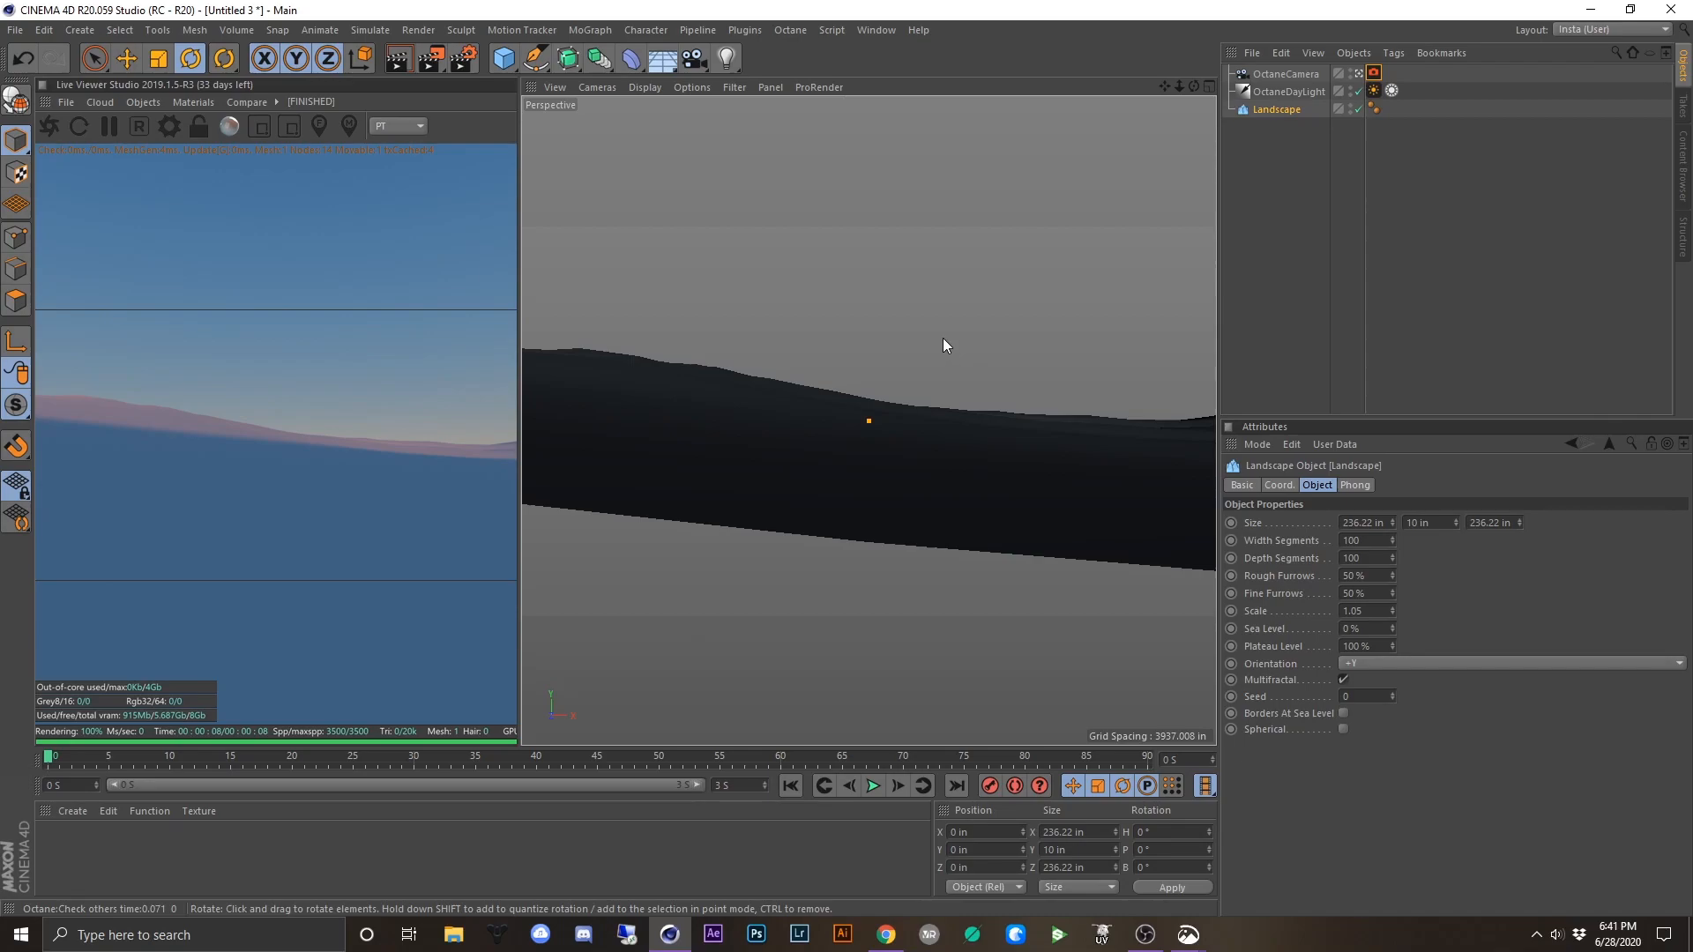
click(1293, 91)
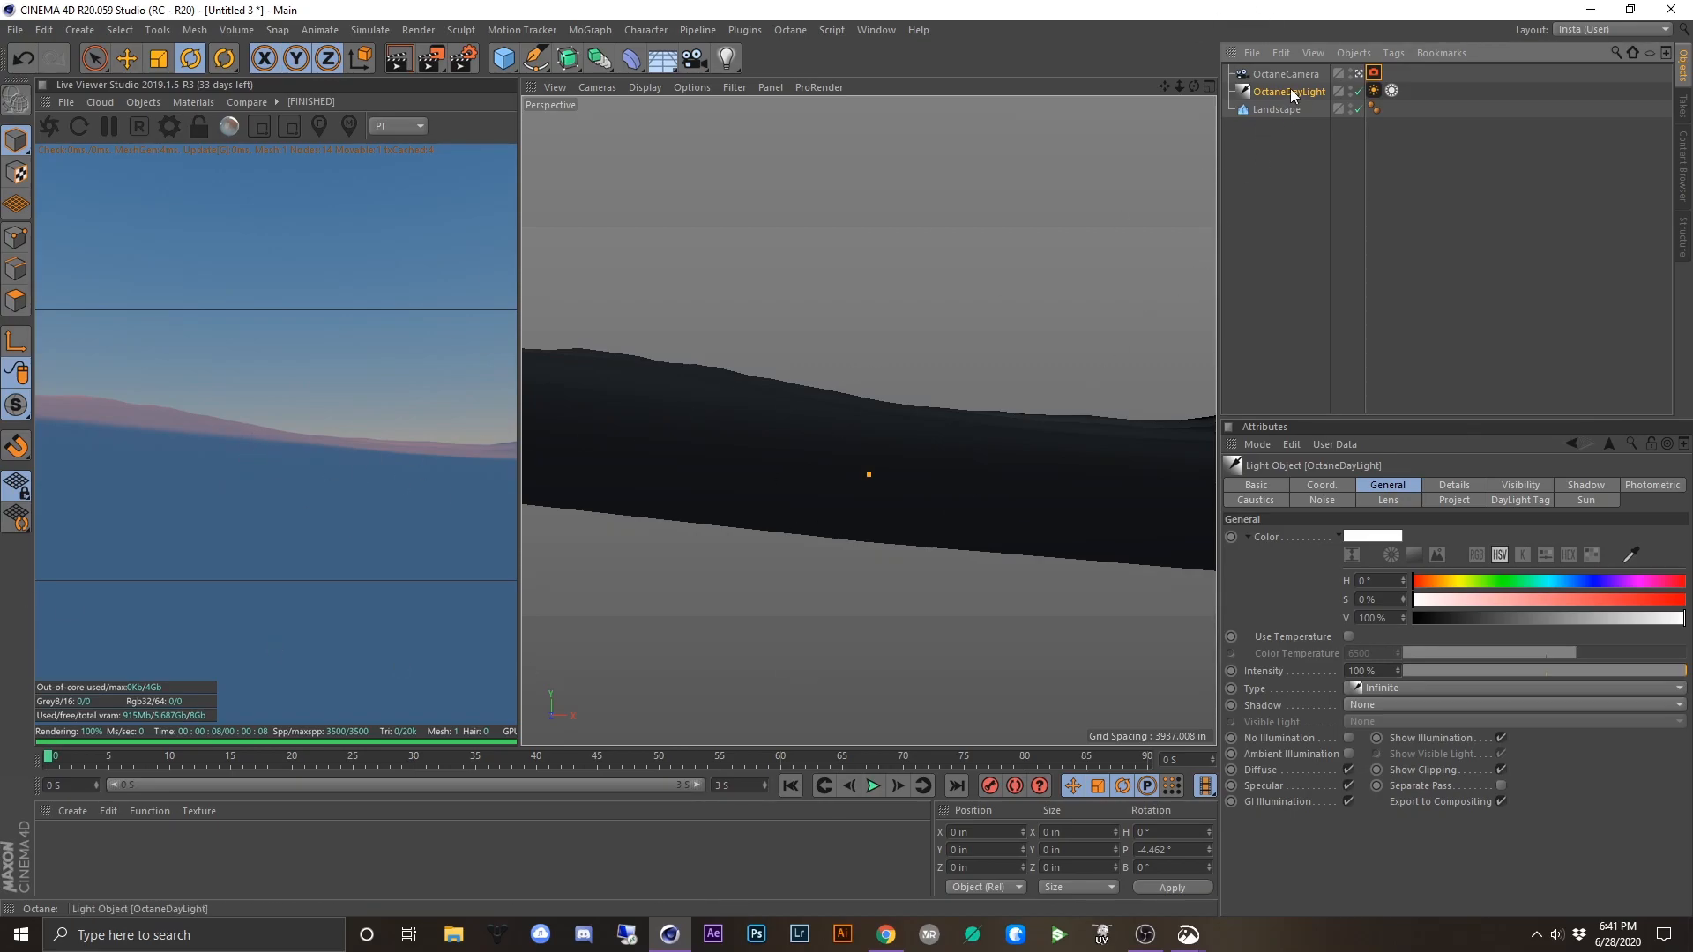
click(1322, 485)
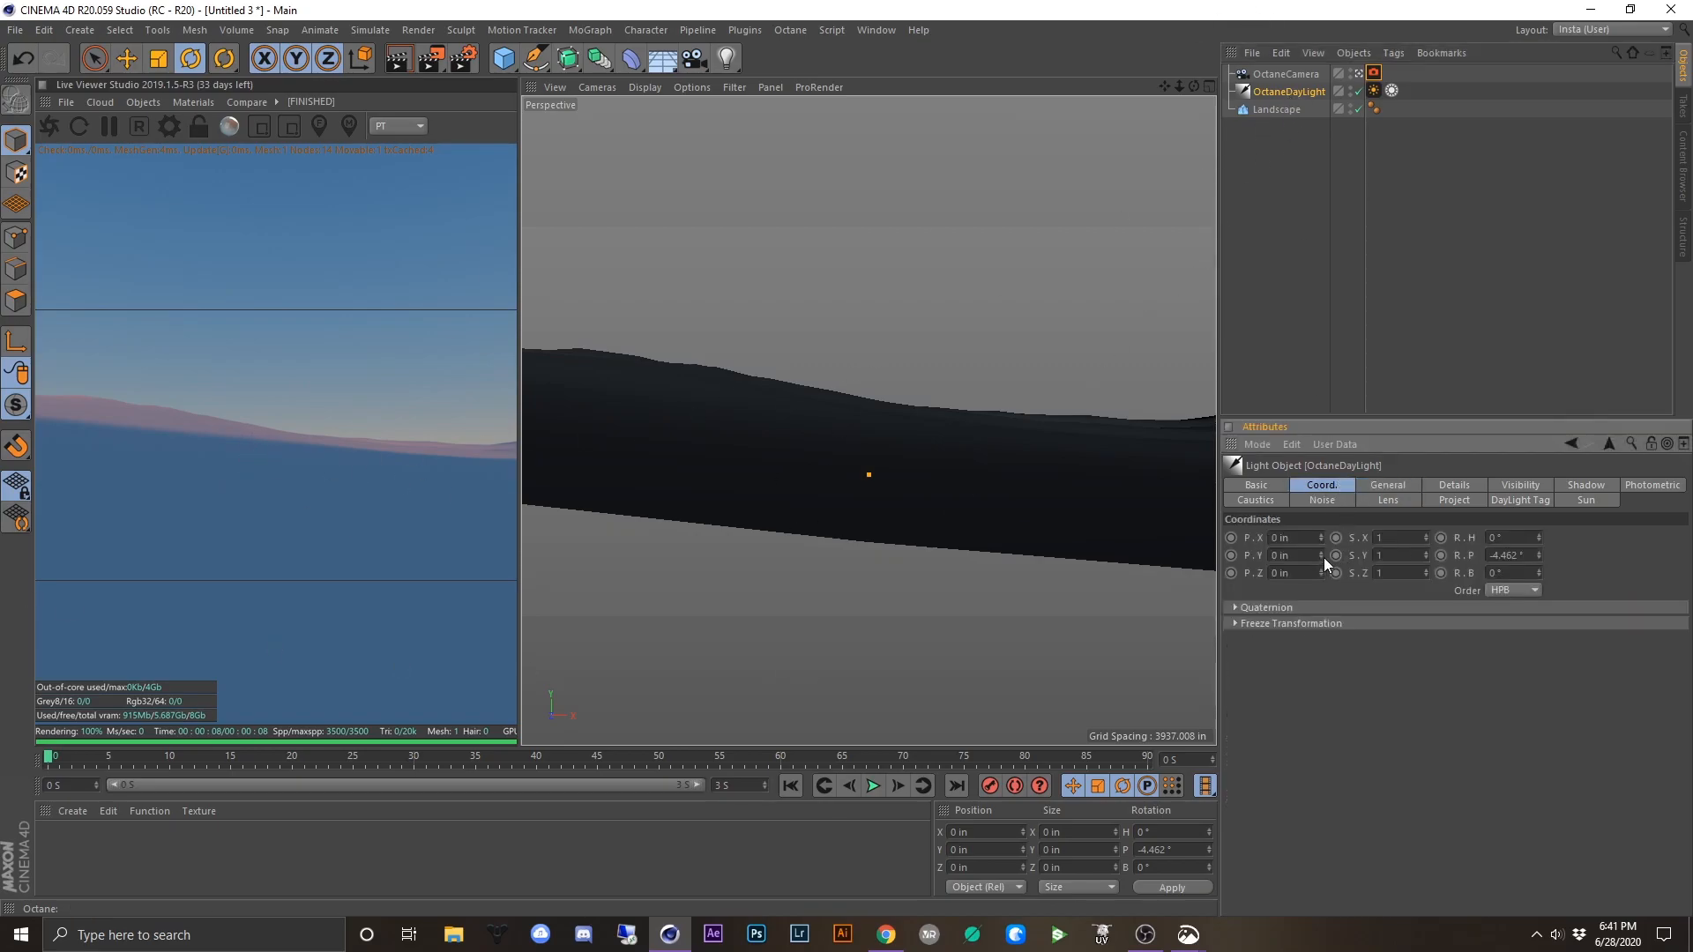
click(1320, 558)
click(1320, 558)
click(1320, 558)
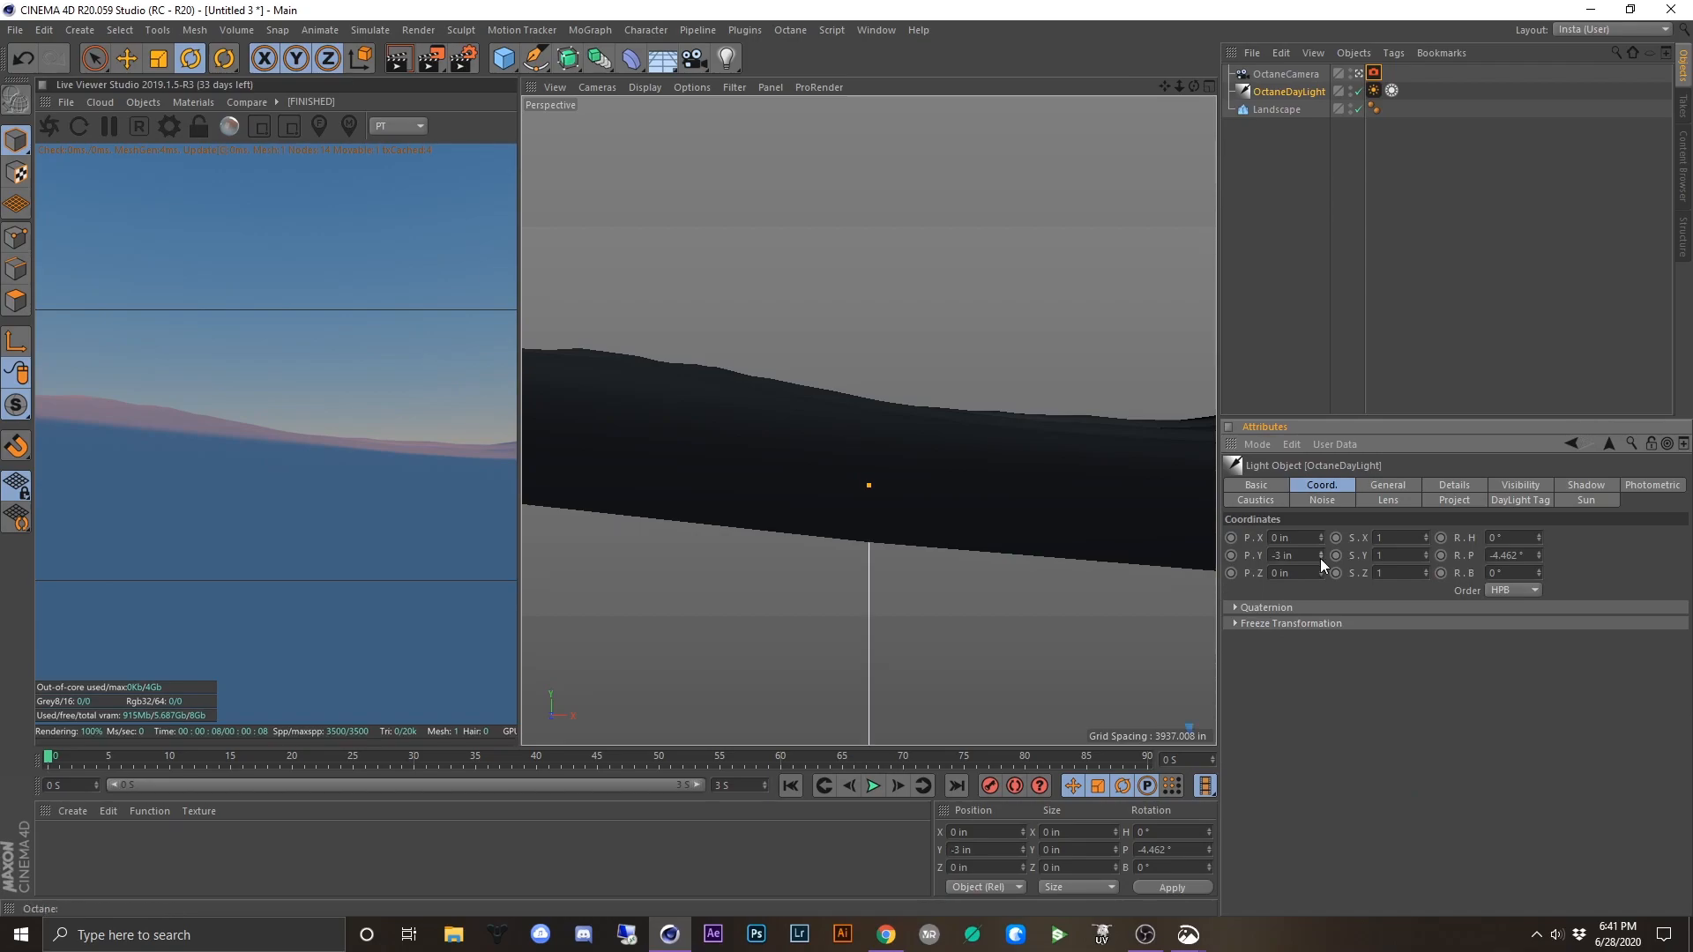
click(1277, 95)
key(ctrl+z)
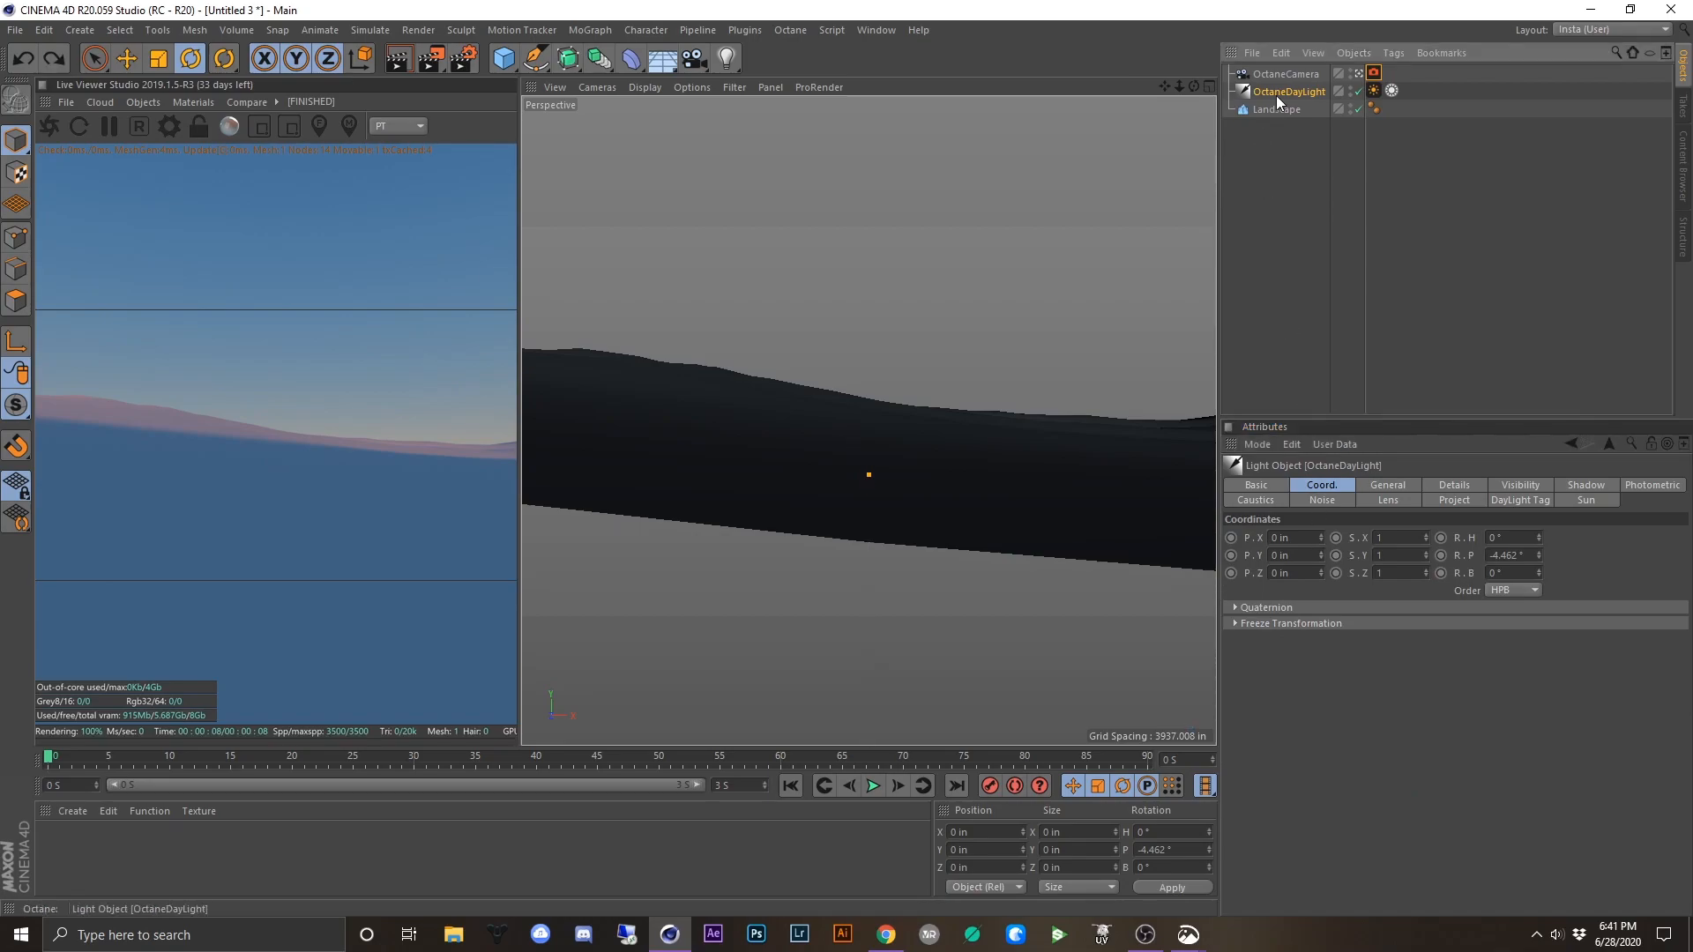
- Lower the Octane camera to a Y position of -1 in
click(1283, 74)
click(1320, 558)
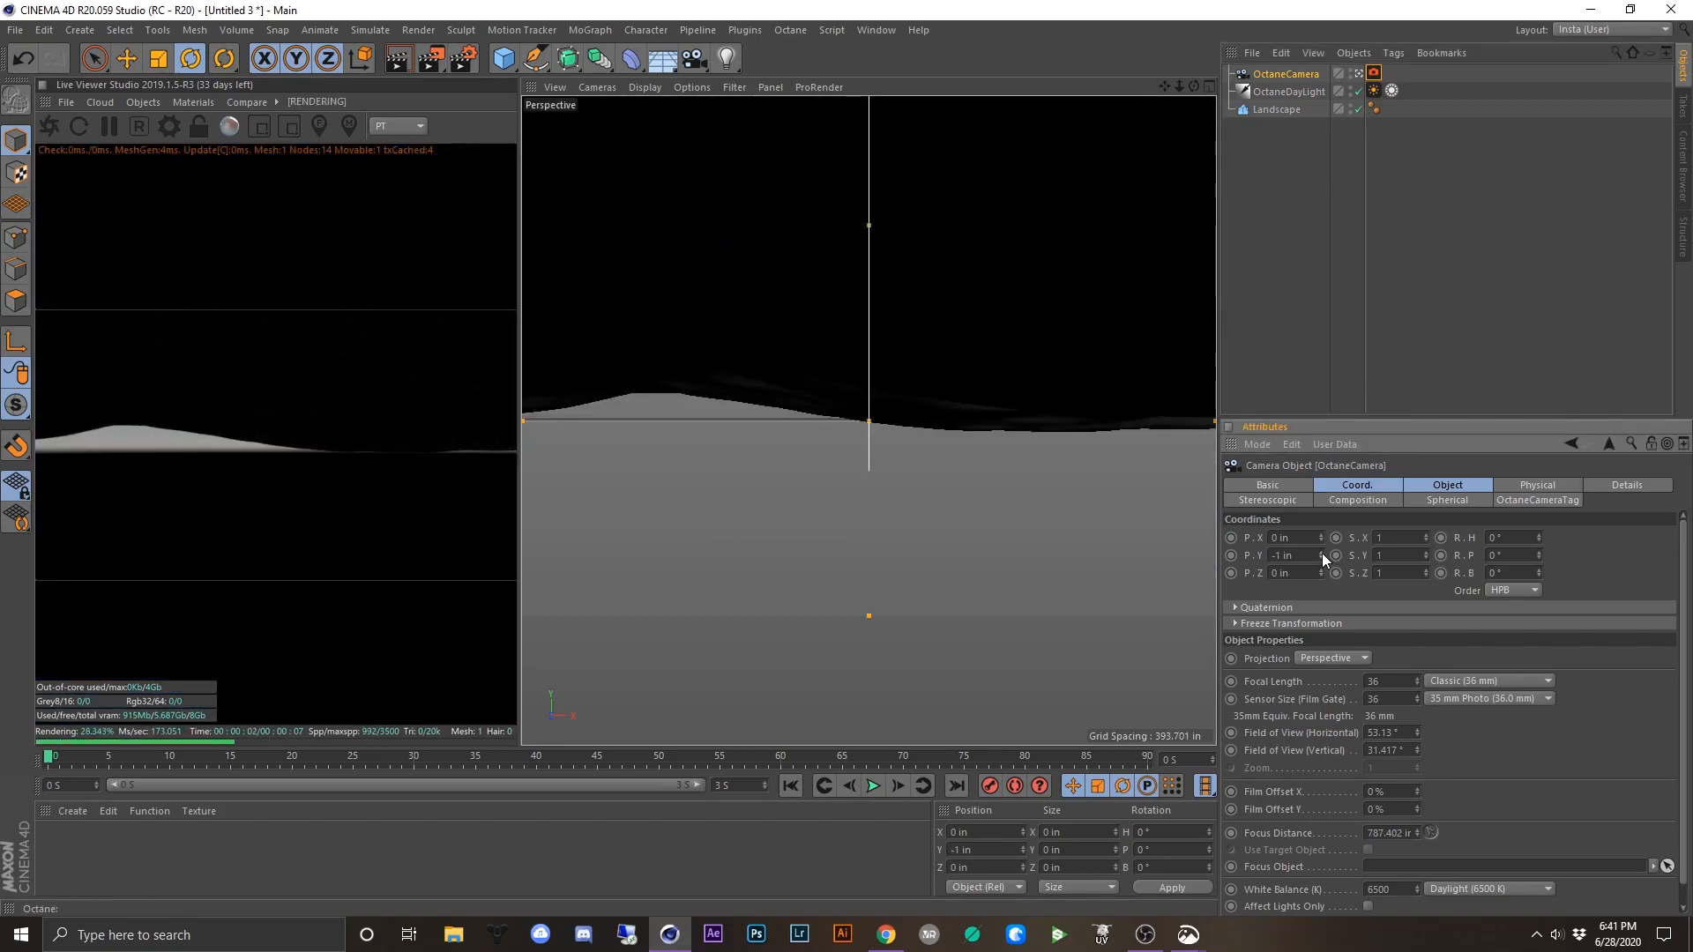
- Raise the Octane camera back to a Y position of 0 in
click(1321, 552)
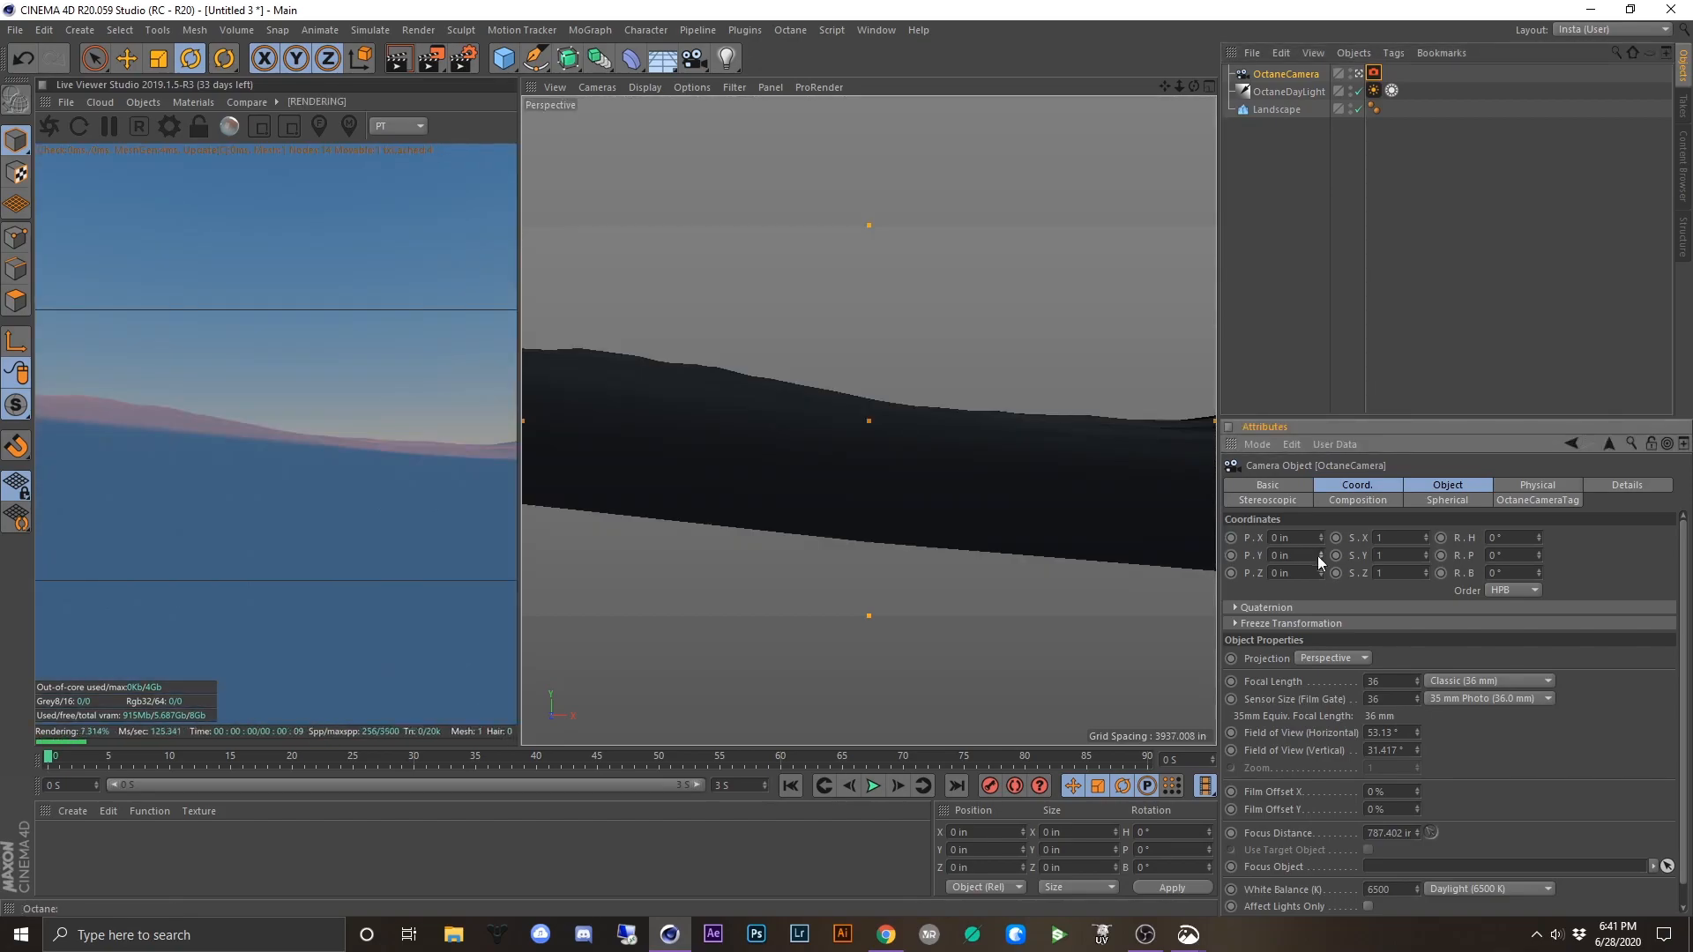
click(1322, 551)
click(1322, 560)
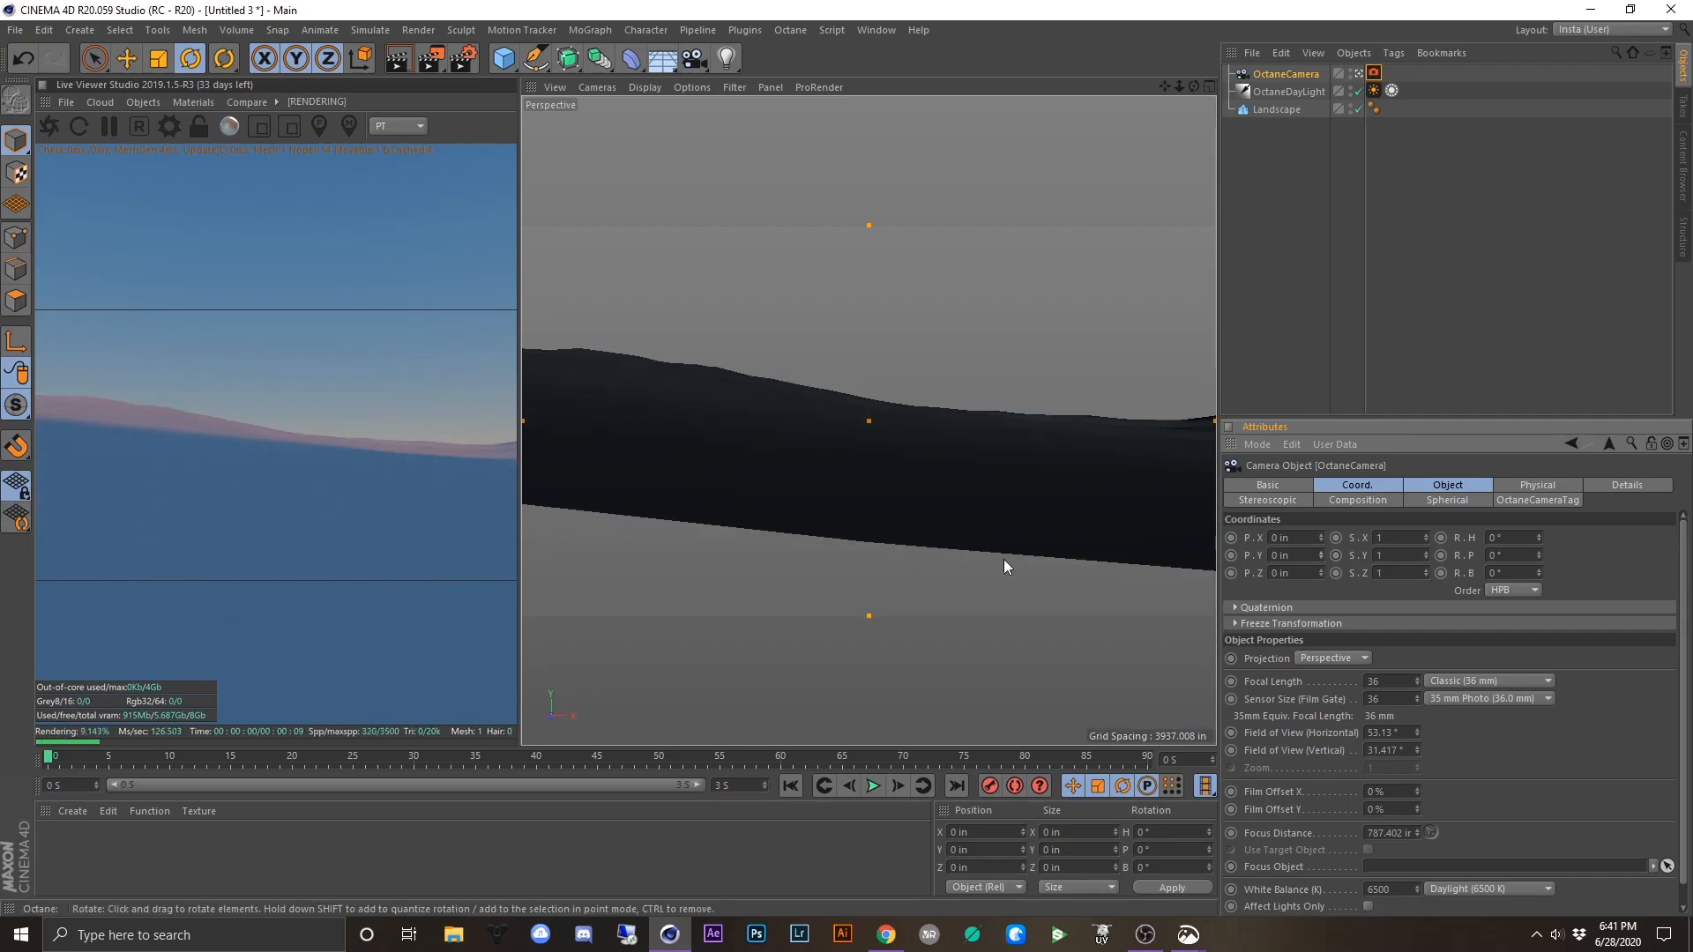
- Try lowering the Octane camera slightly below the origin, with Y positions of -0.01 in and -0.05 in
double_click(1278, 555)
key(BackSpace)
text(-0.01)
key(Return)
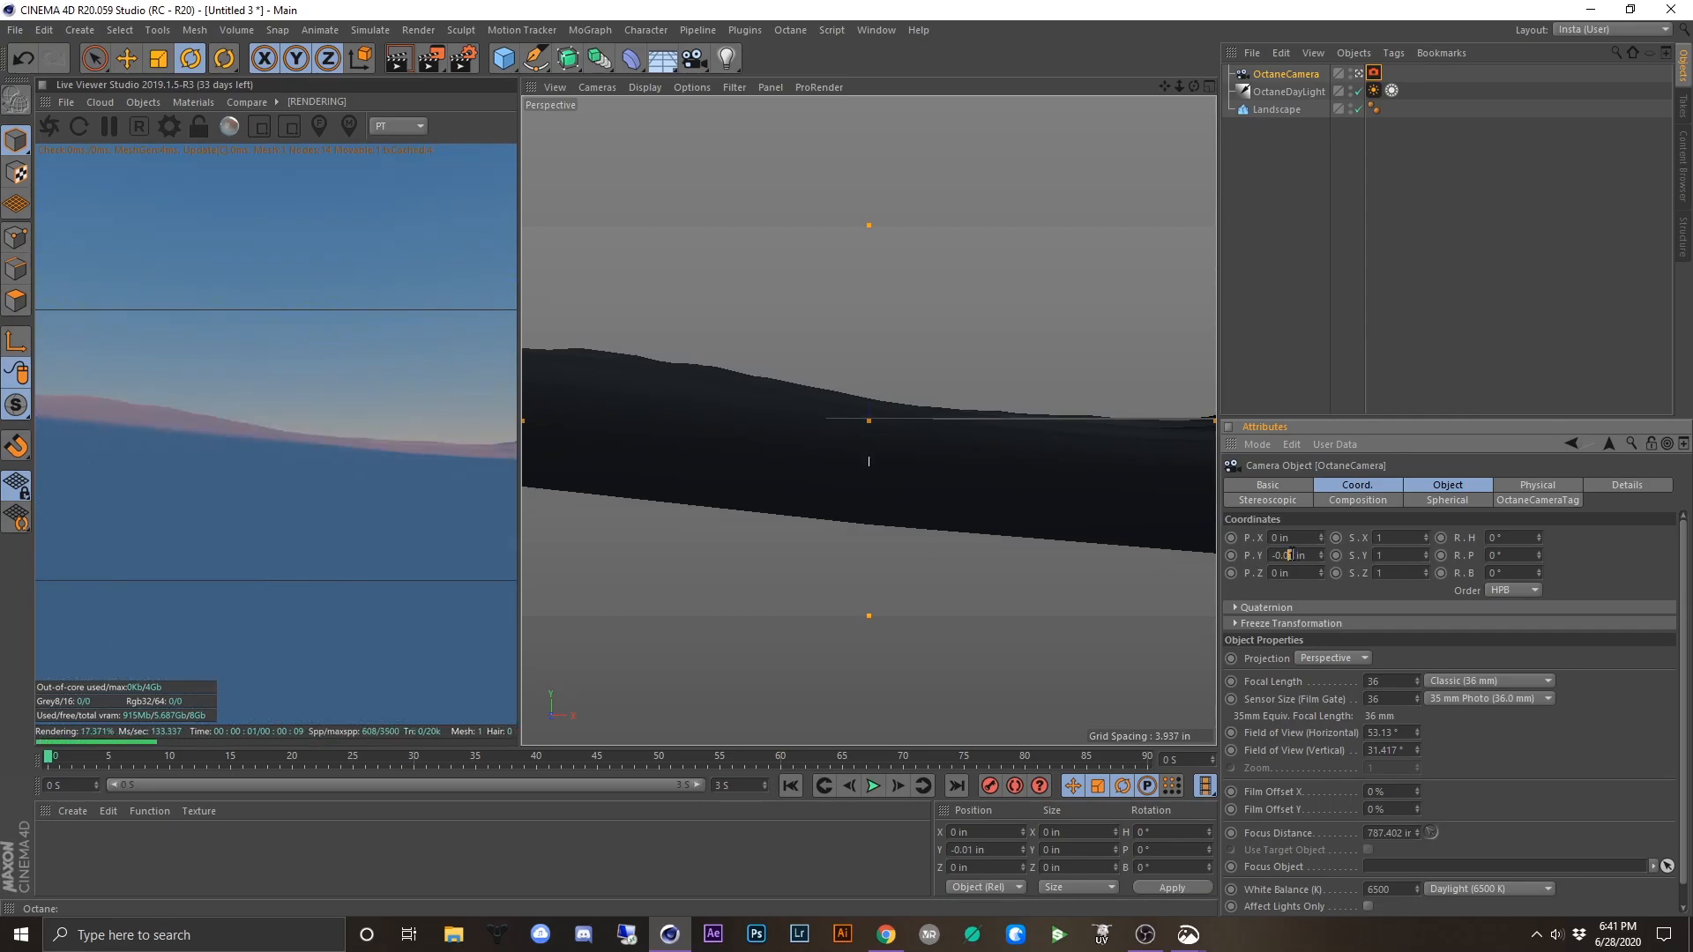
click(1441, 356)
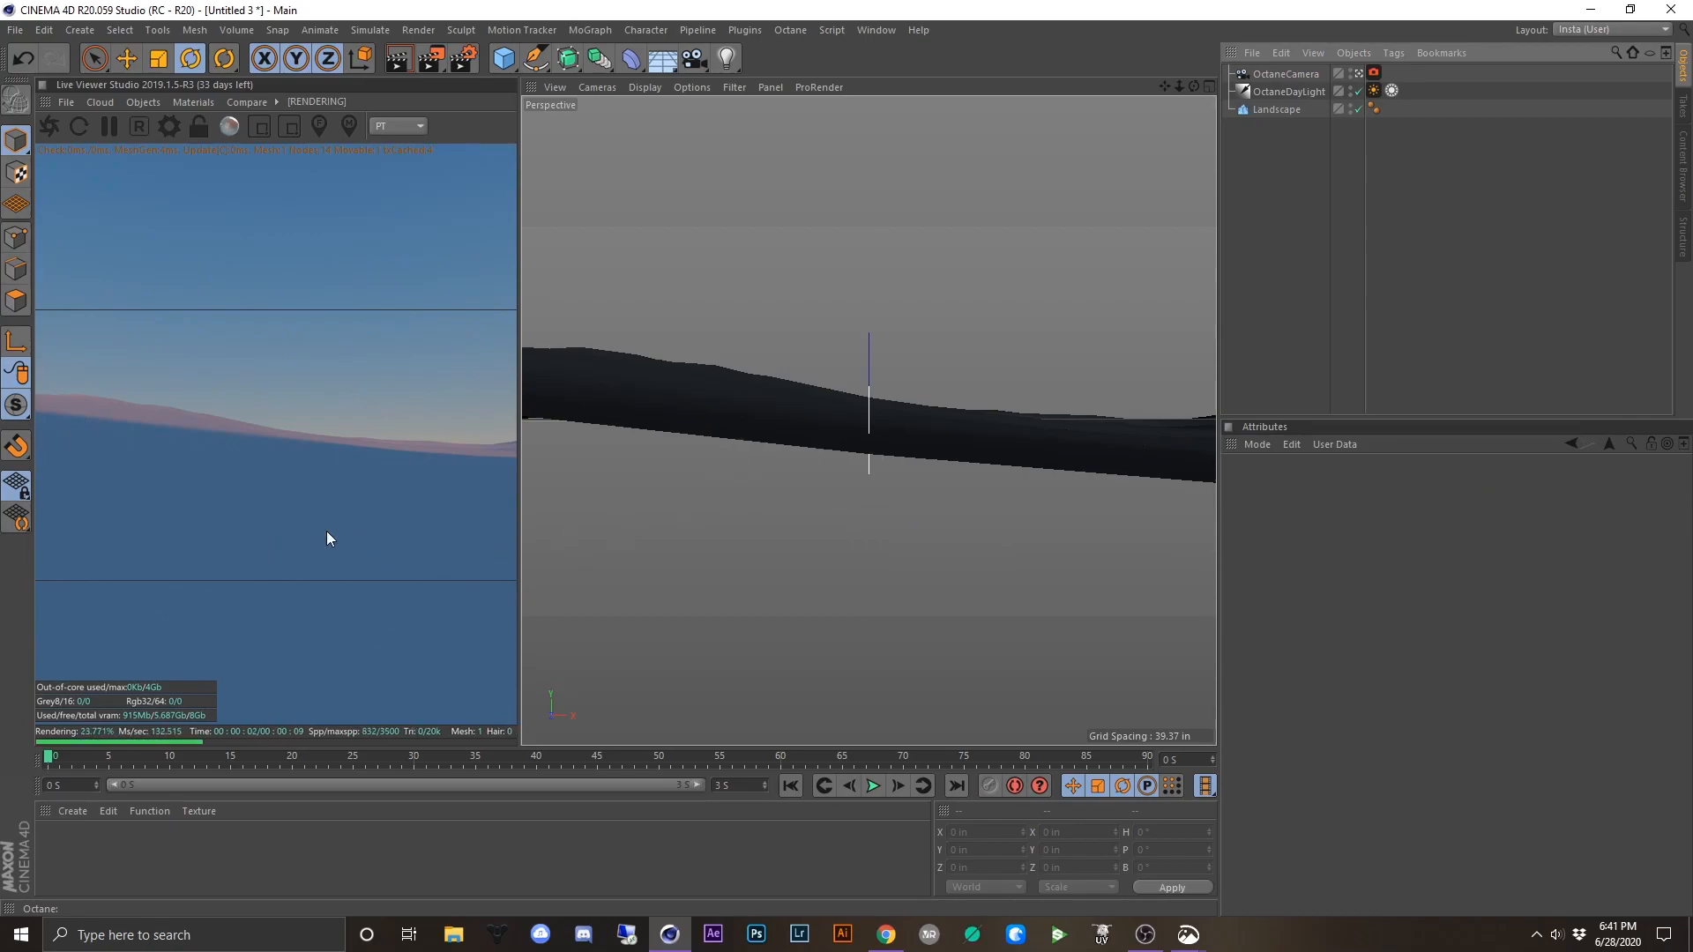
click(1280, 111)
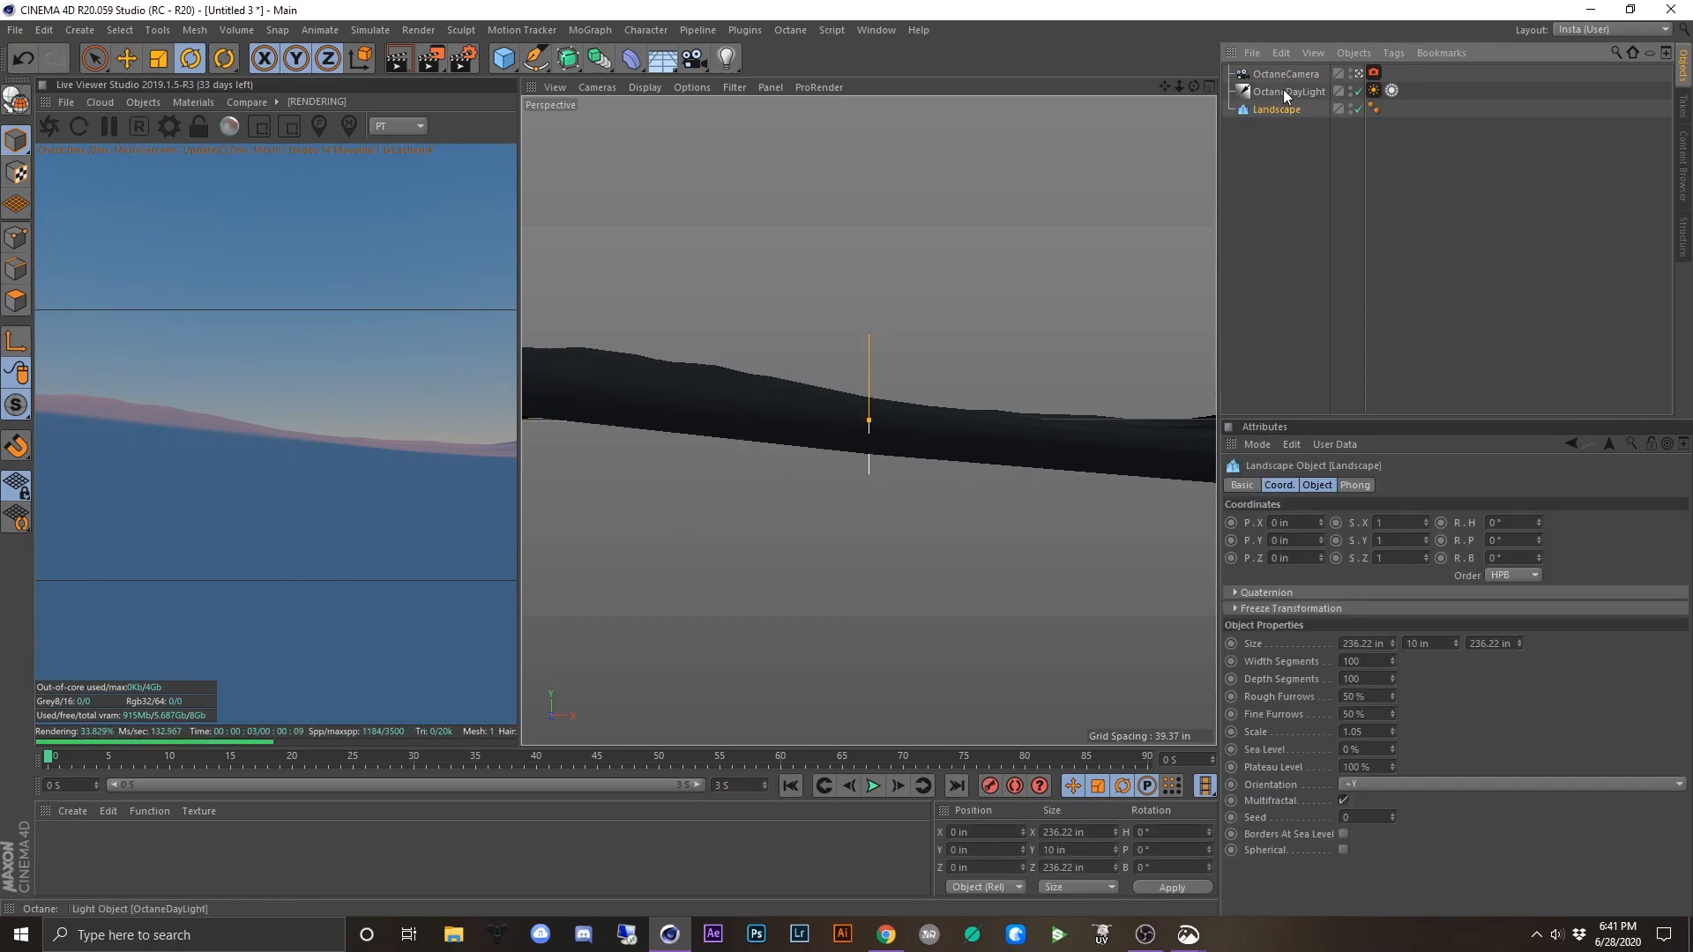
click(1282, 76)
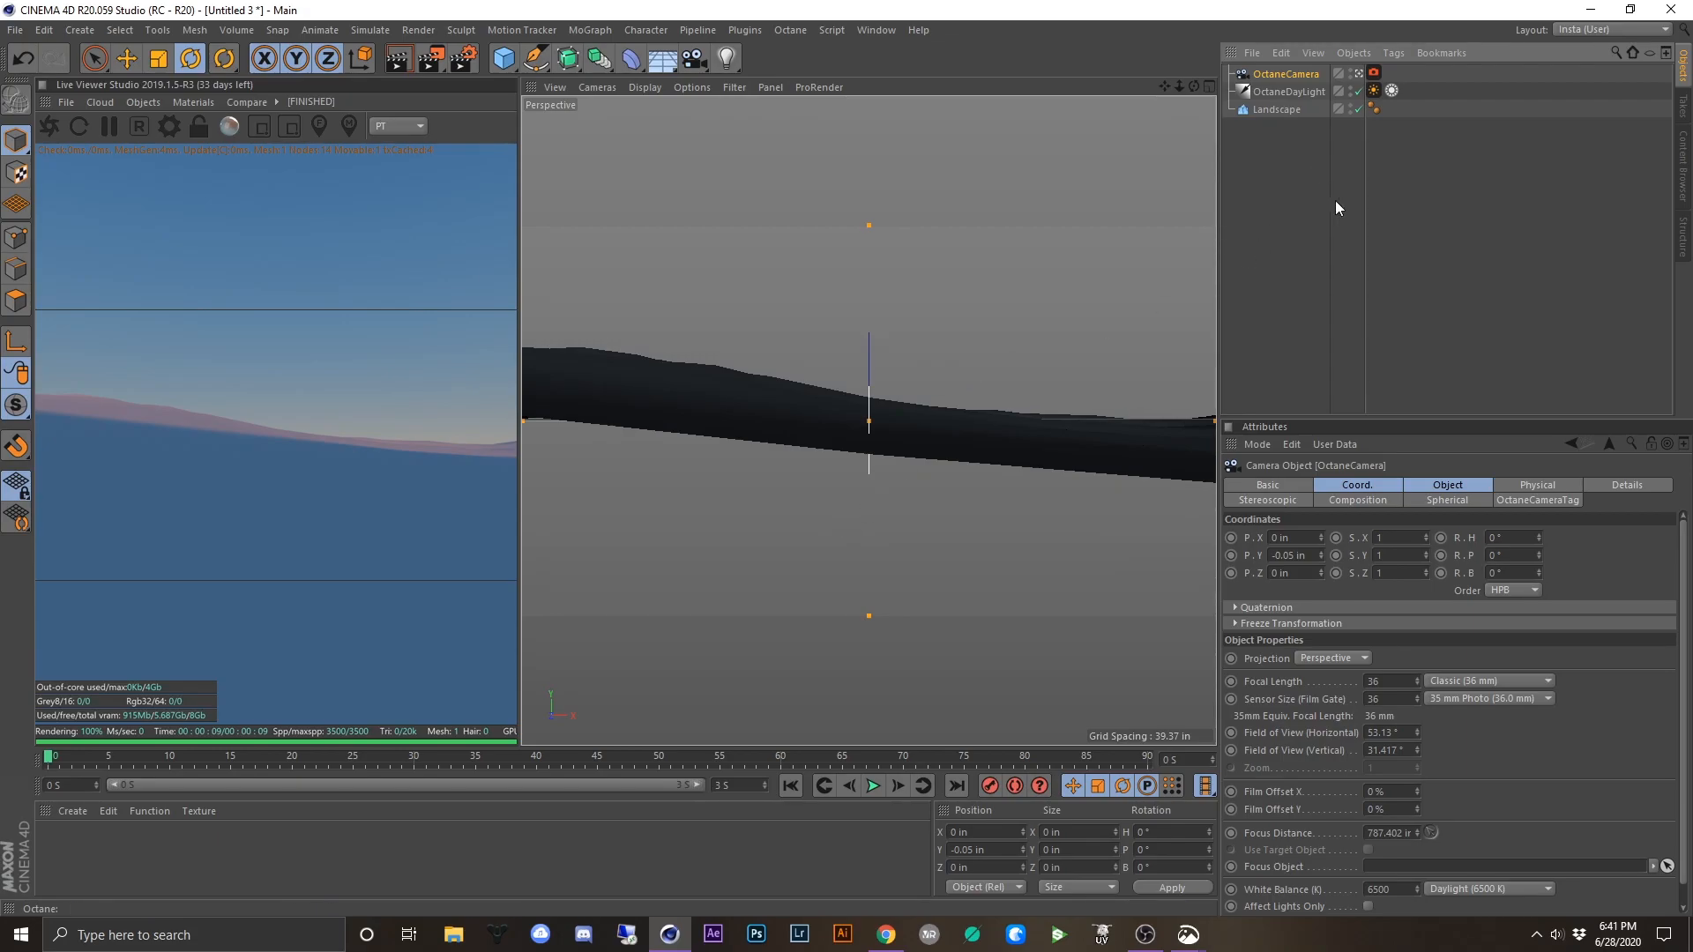
- Show all four viewports and set the Octane camera's Y position to 0 in
click(1205, 86)
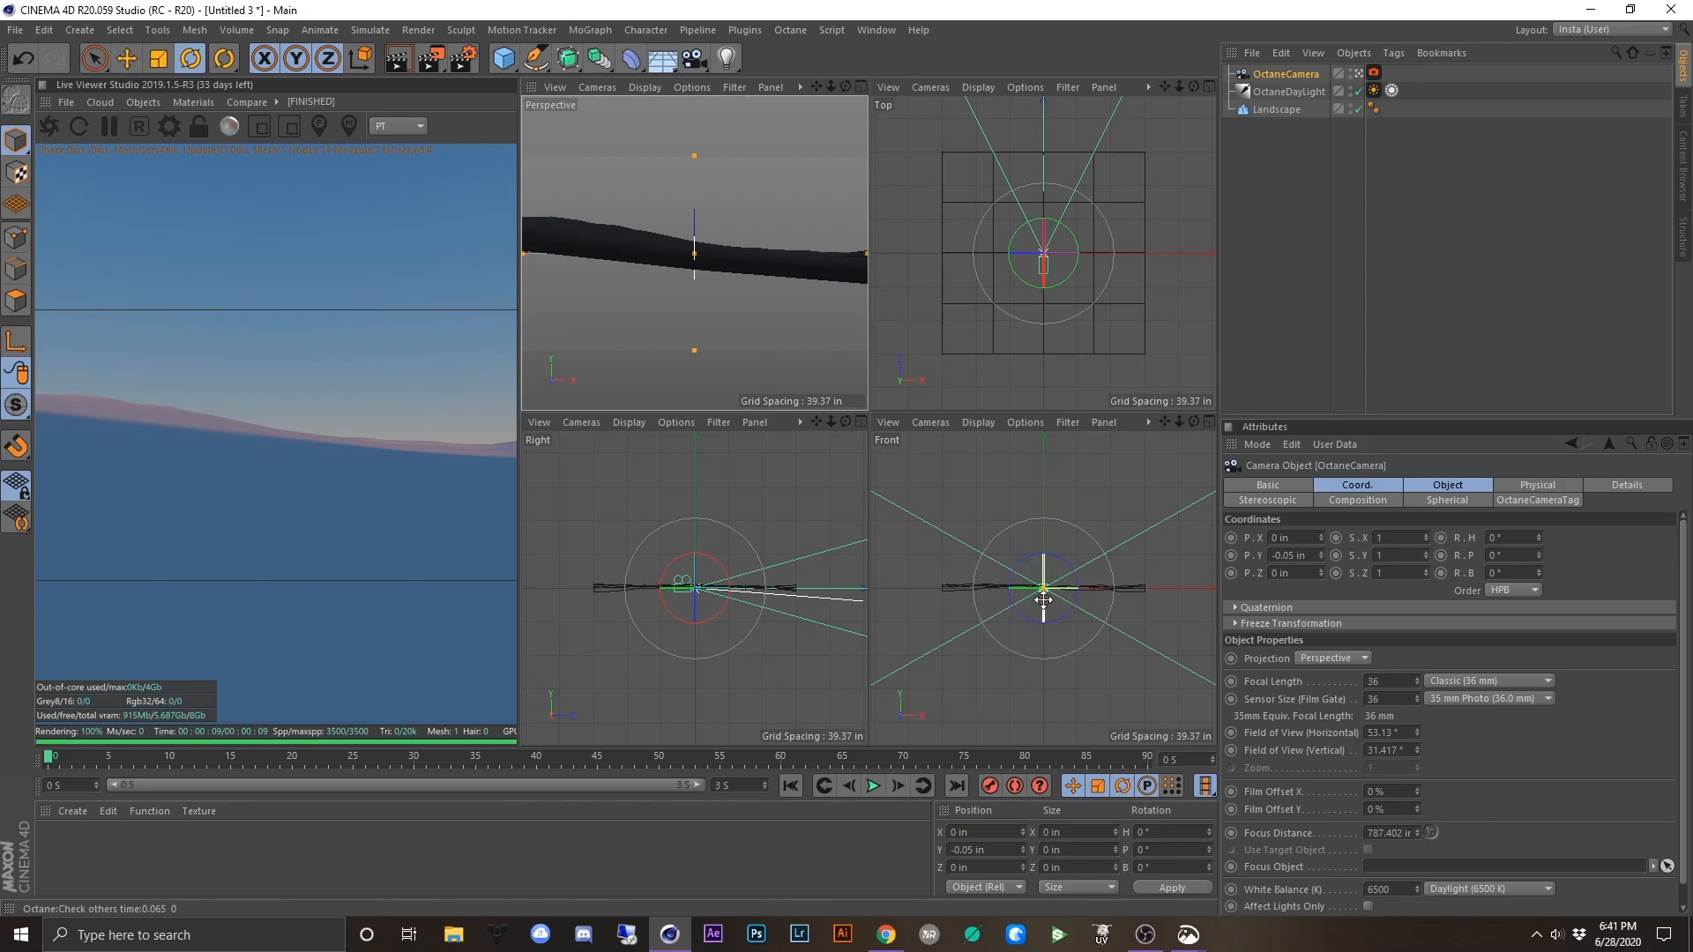
scroll(1023, 326, up, 3)
scroll(1056, 231, down, 2)
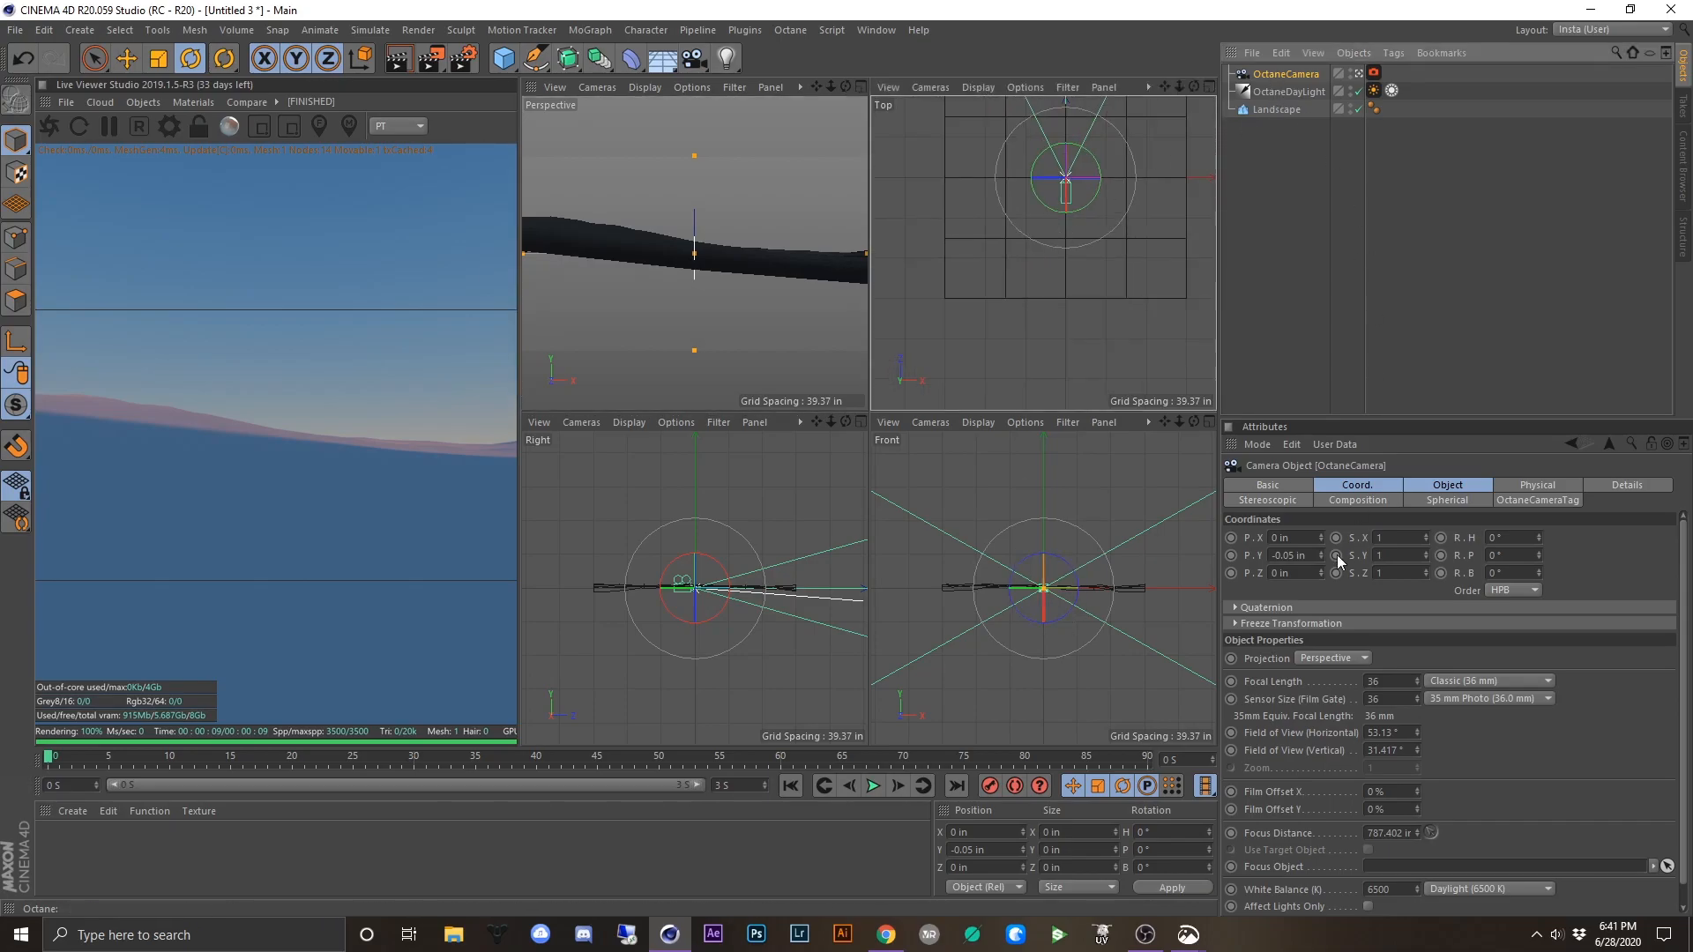
click(1289, 555)
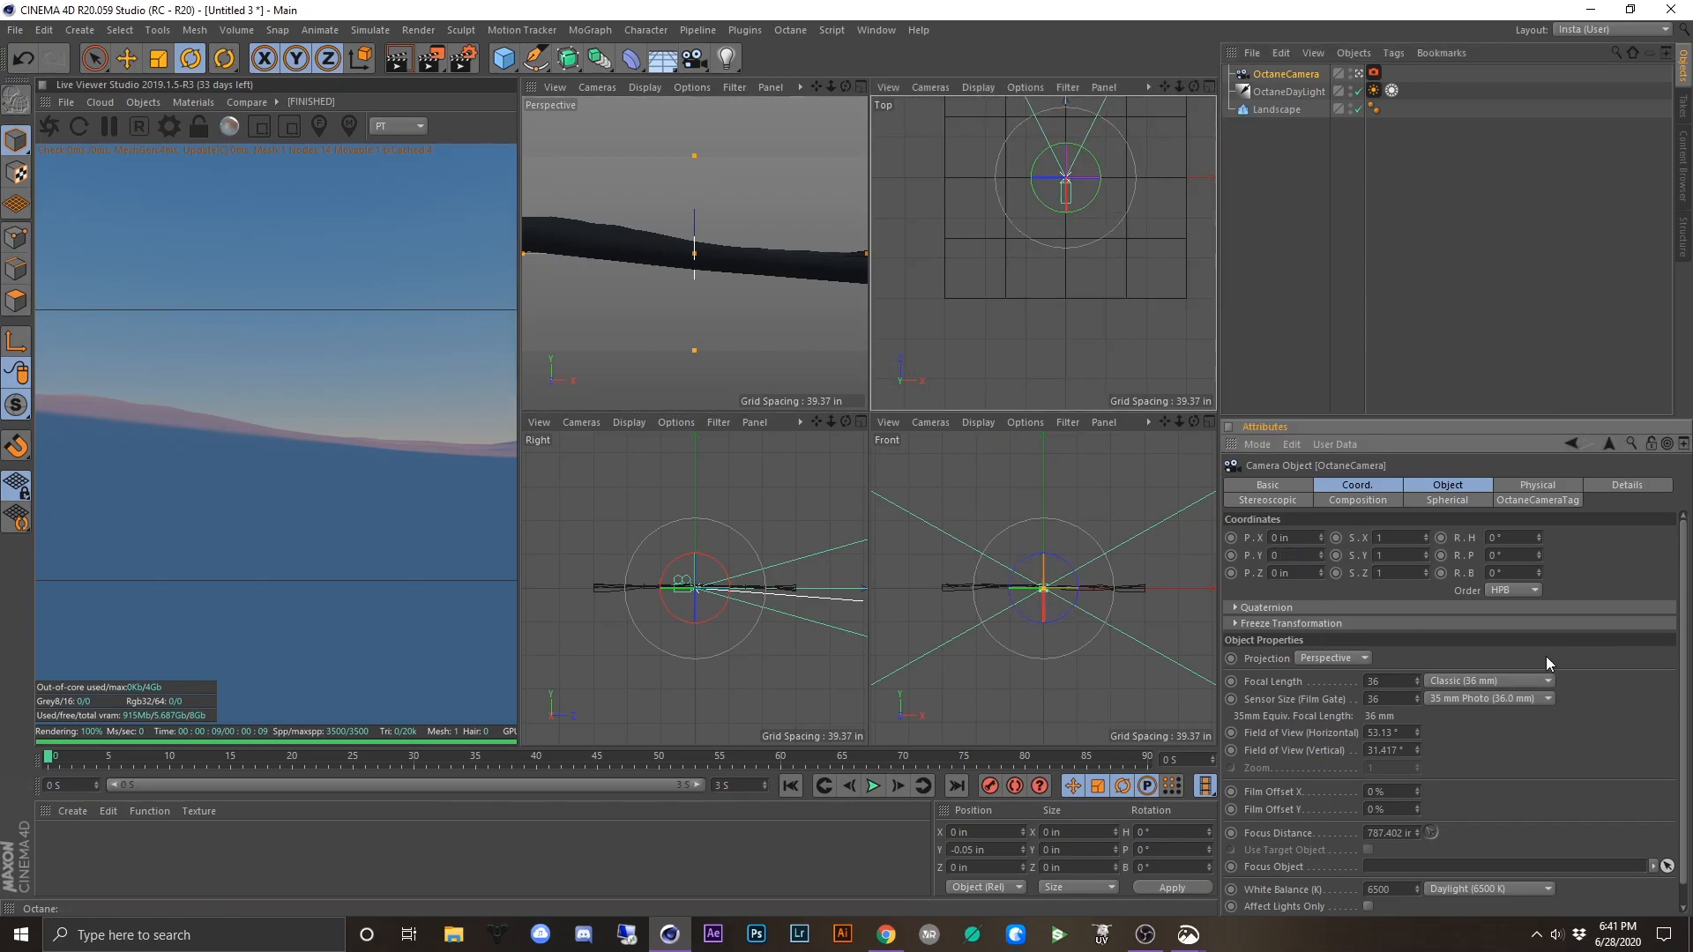
text(0)
key(Return)
- Move the Octane camera back along Z to about -122 in, at the near edge of the landscape
click(127, 58)
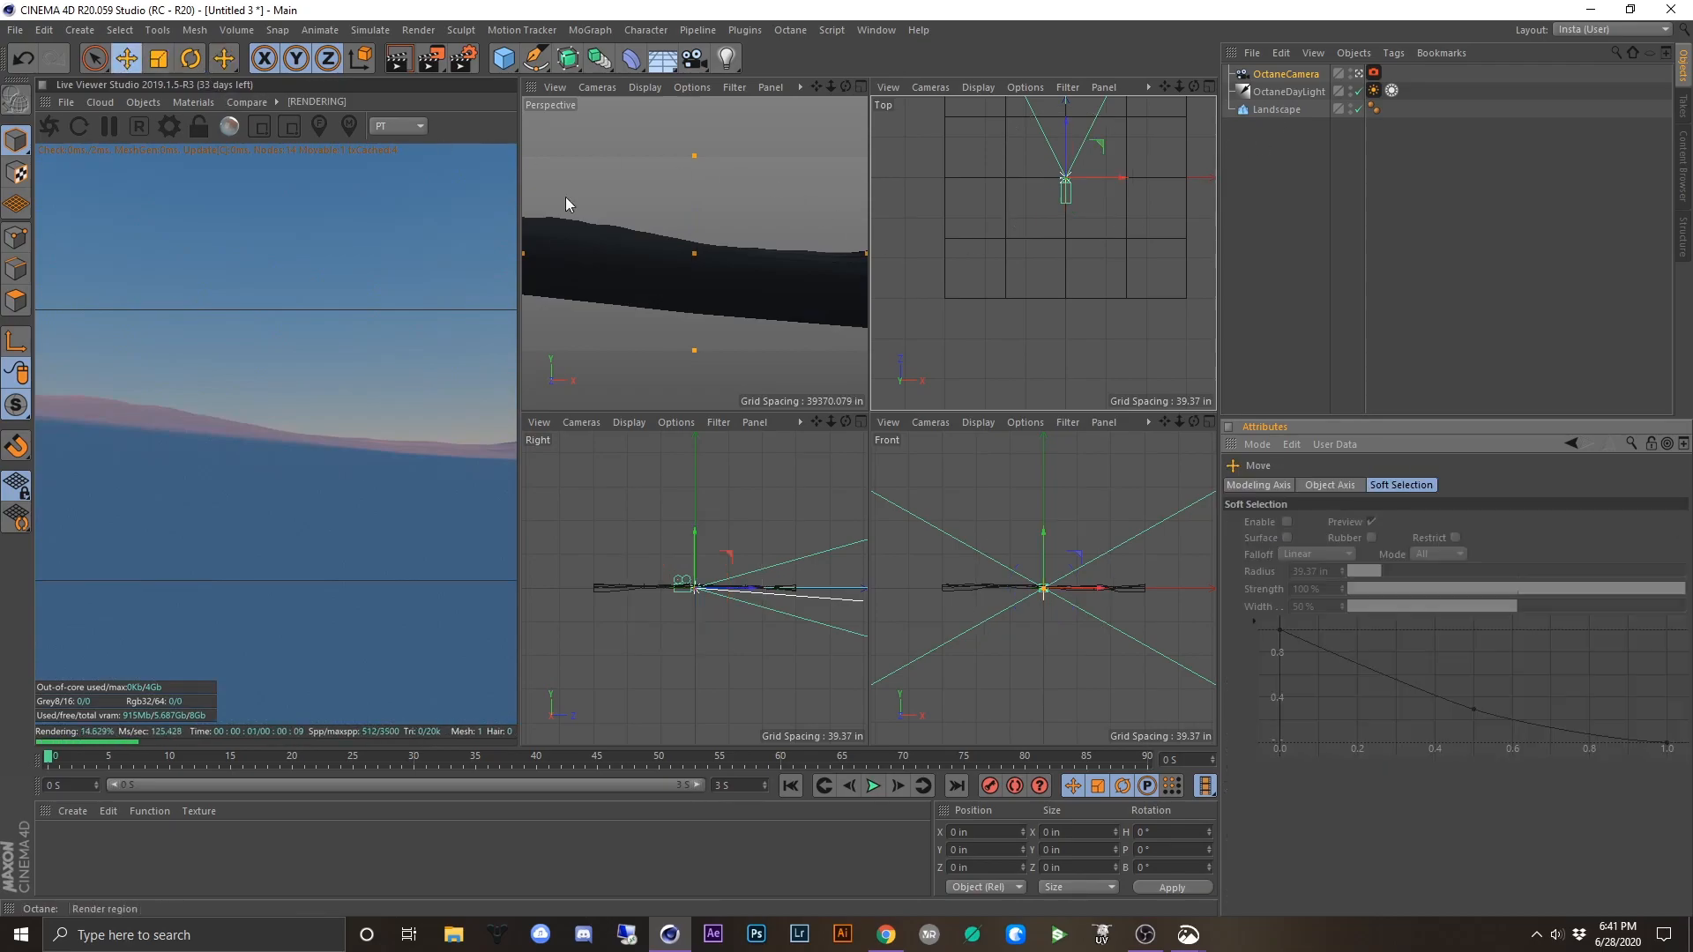
drag(1071, 138, 1075, 263)
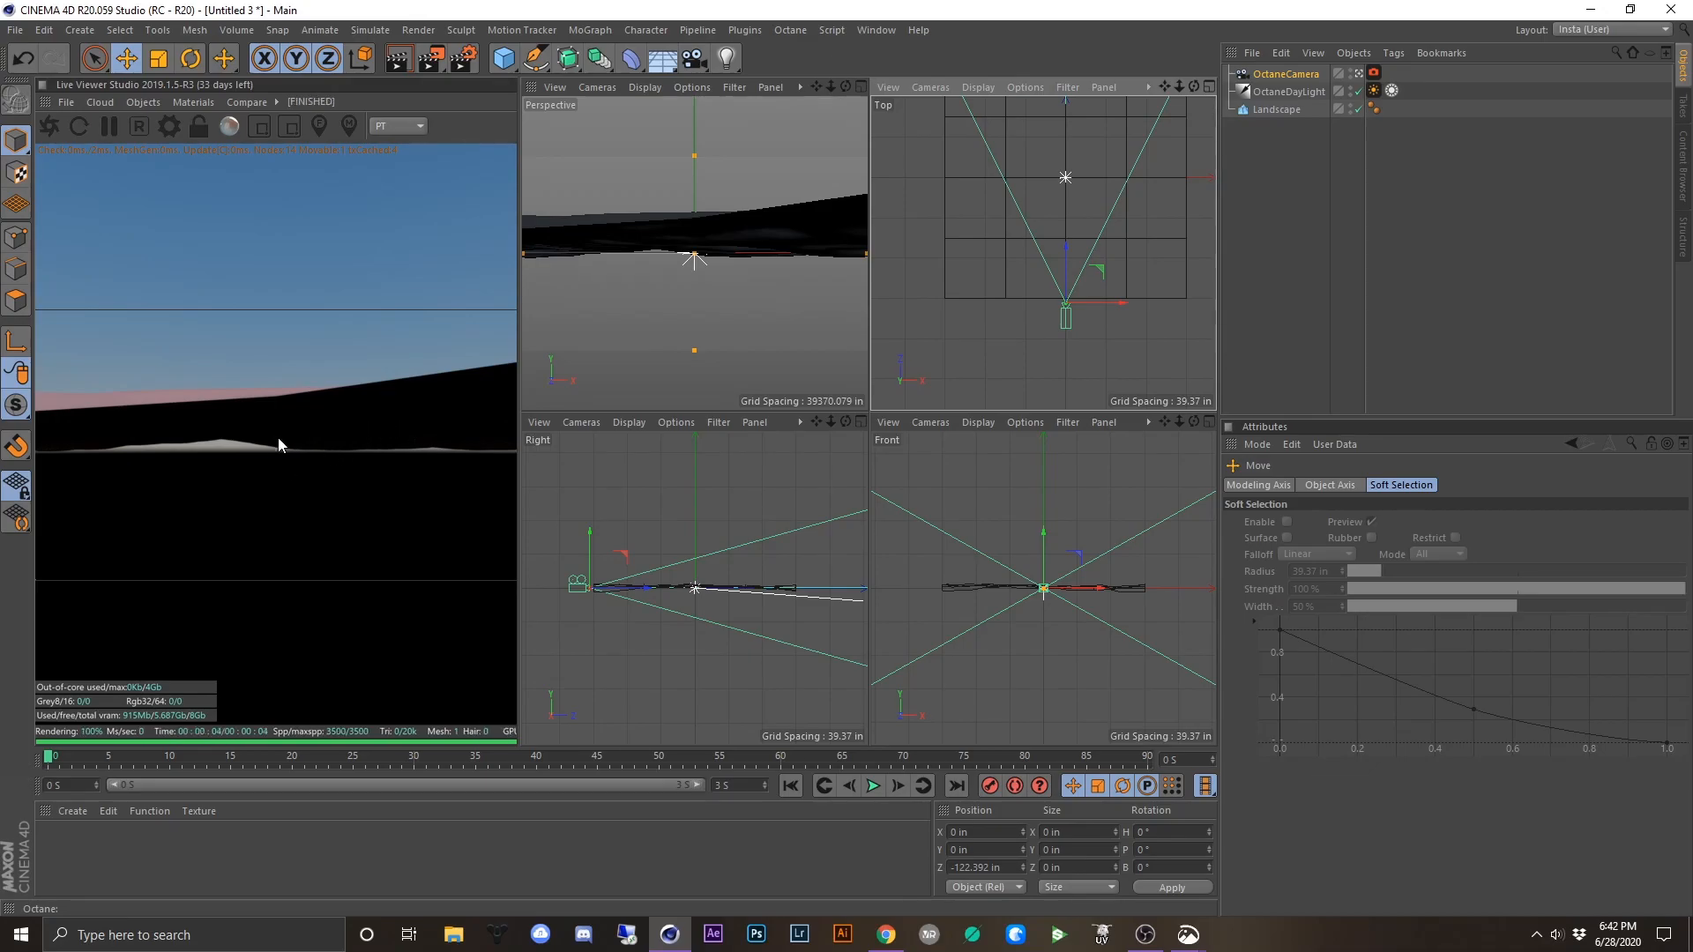
drag(1067, 282, 1104, 309)
key(ctrl+z)
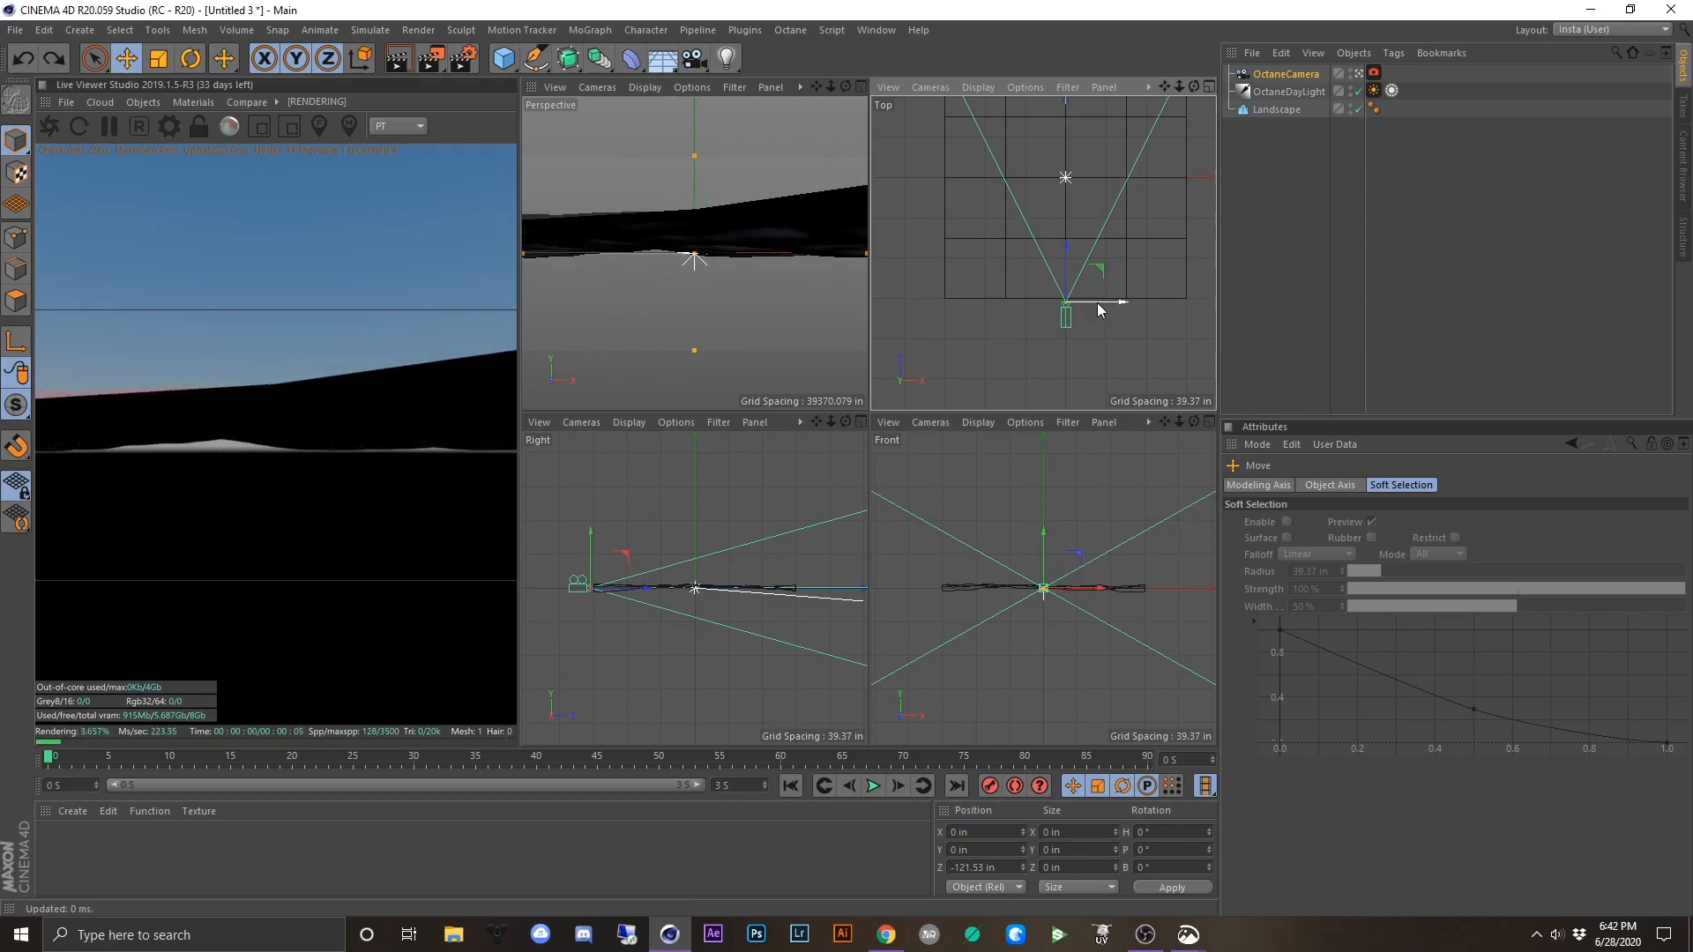
- Set the ground start angle of the OctaneDayLight's daylight tag to 90
click(1277, 110)
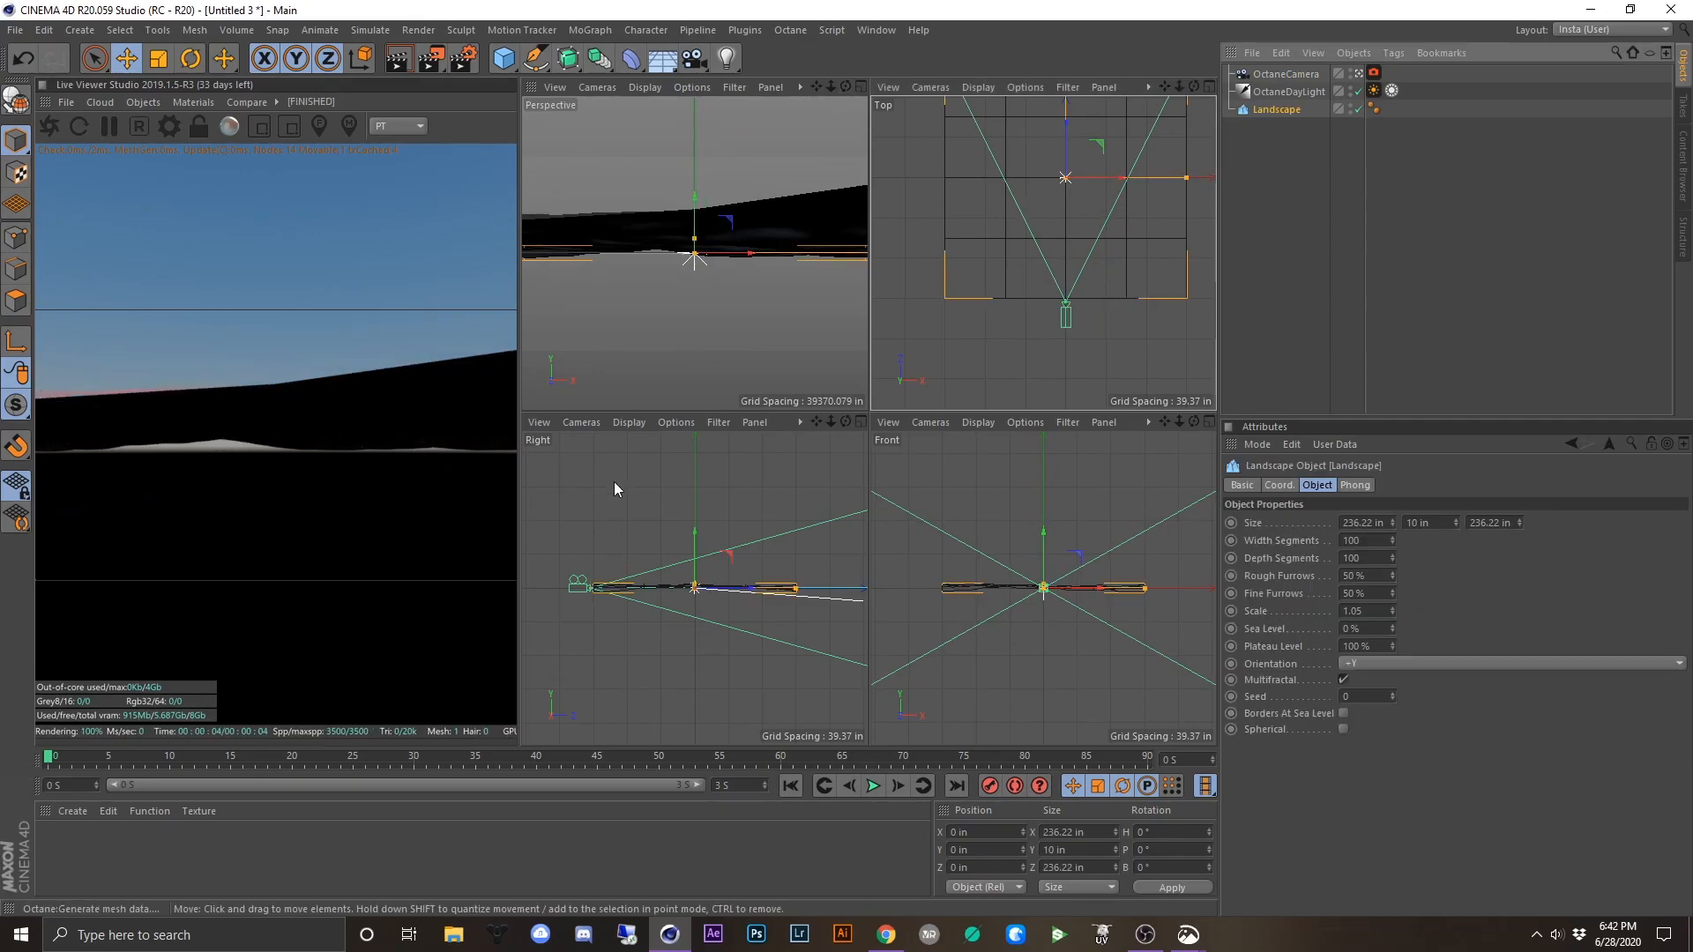
click(1327, 92)
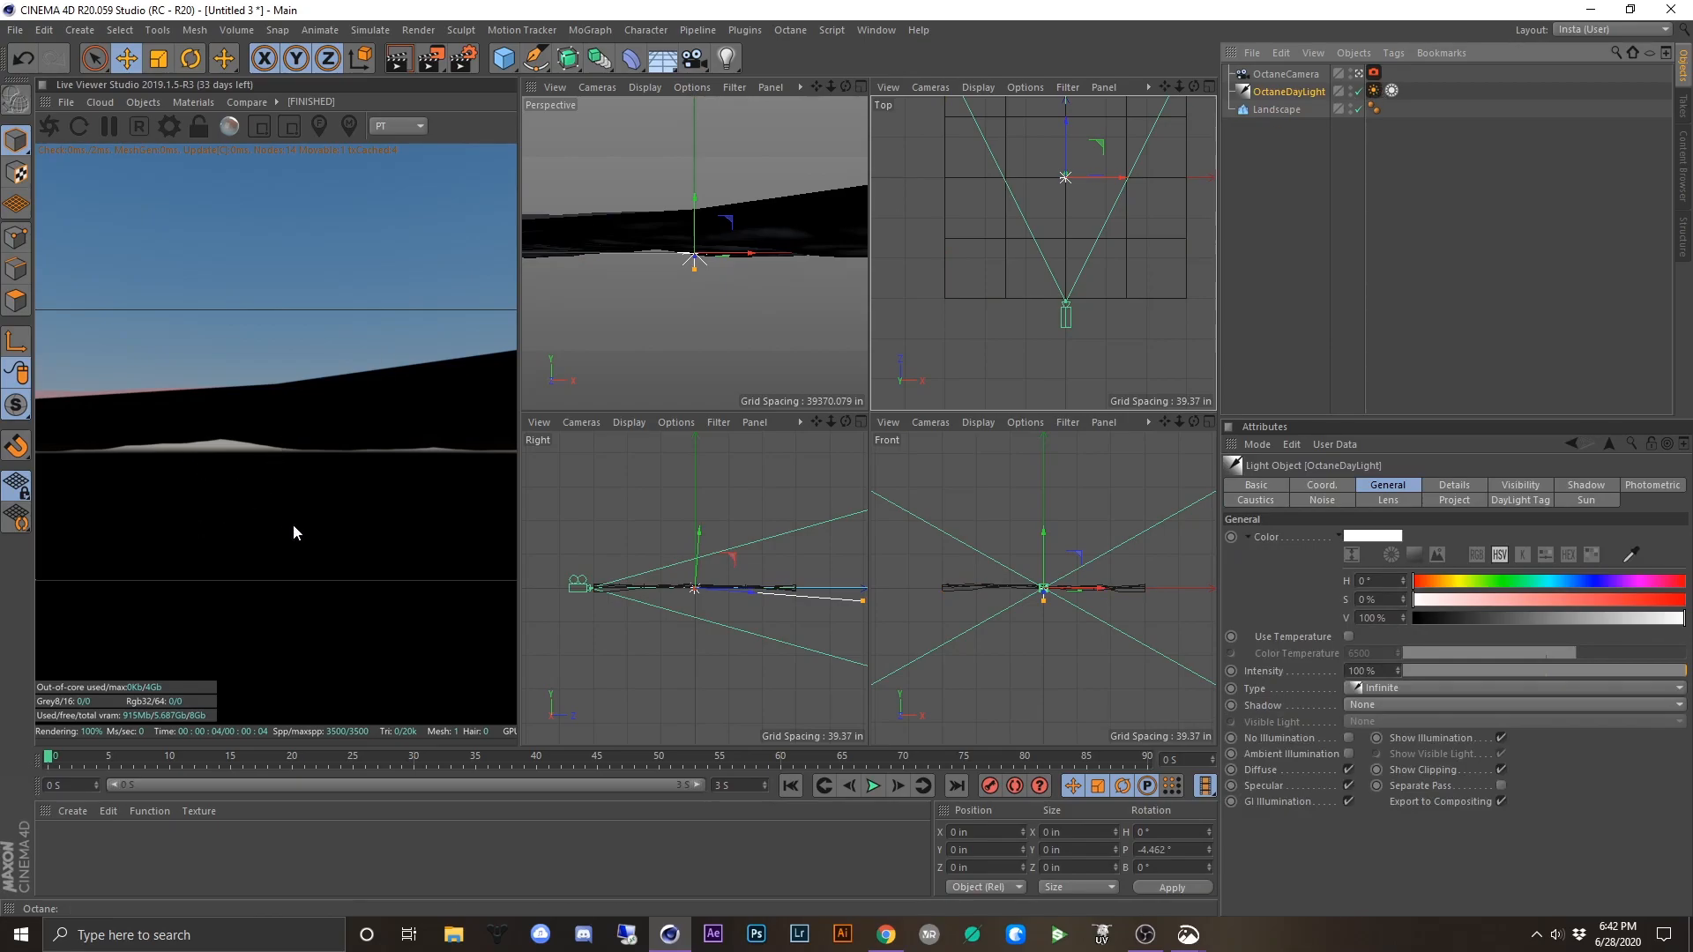
click(1374, 91)
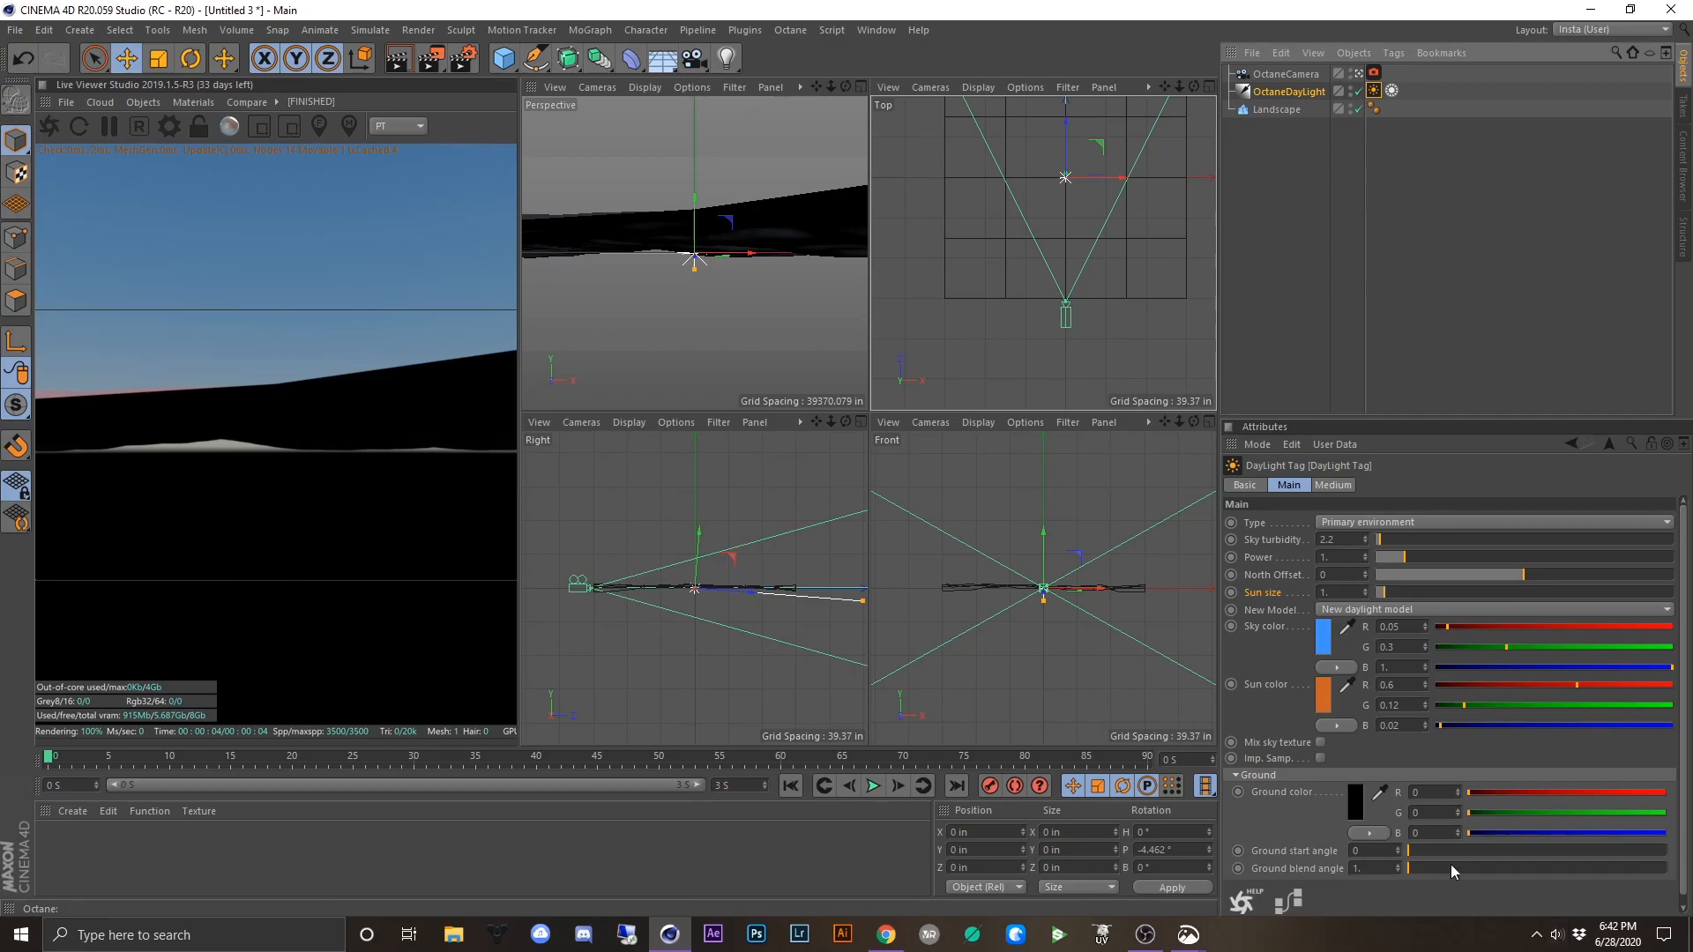
drag(1436, 850, 1687, 838)
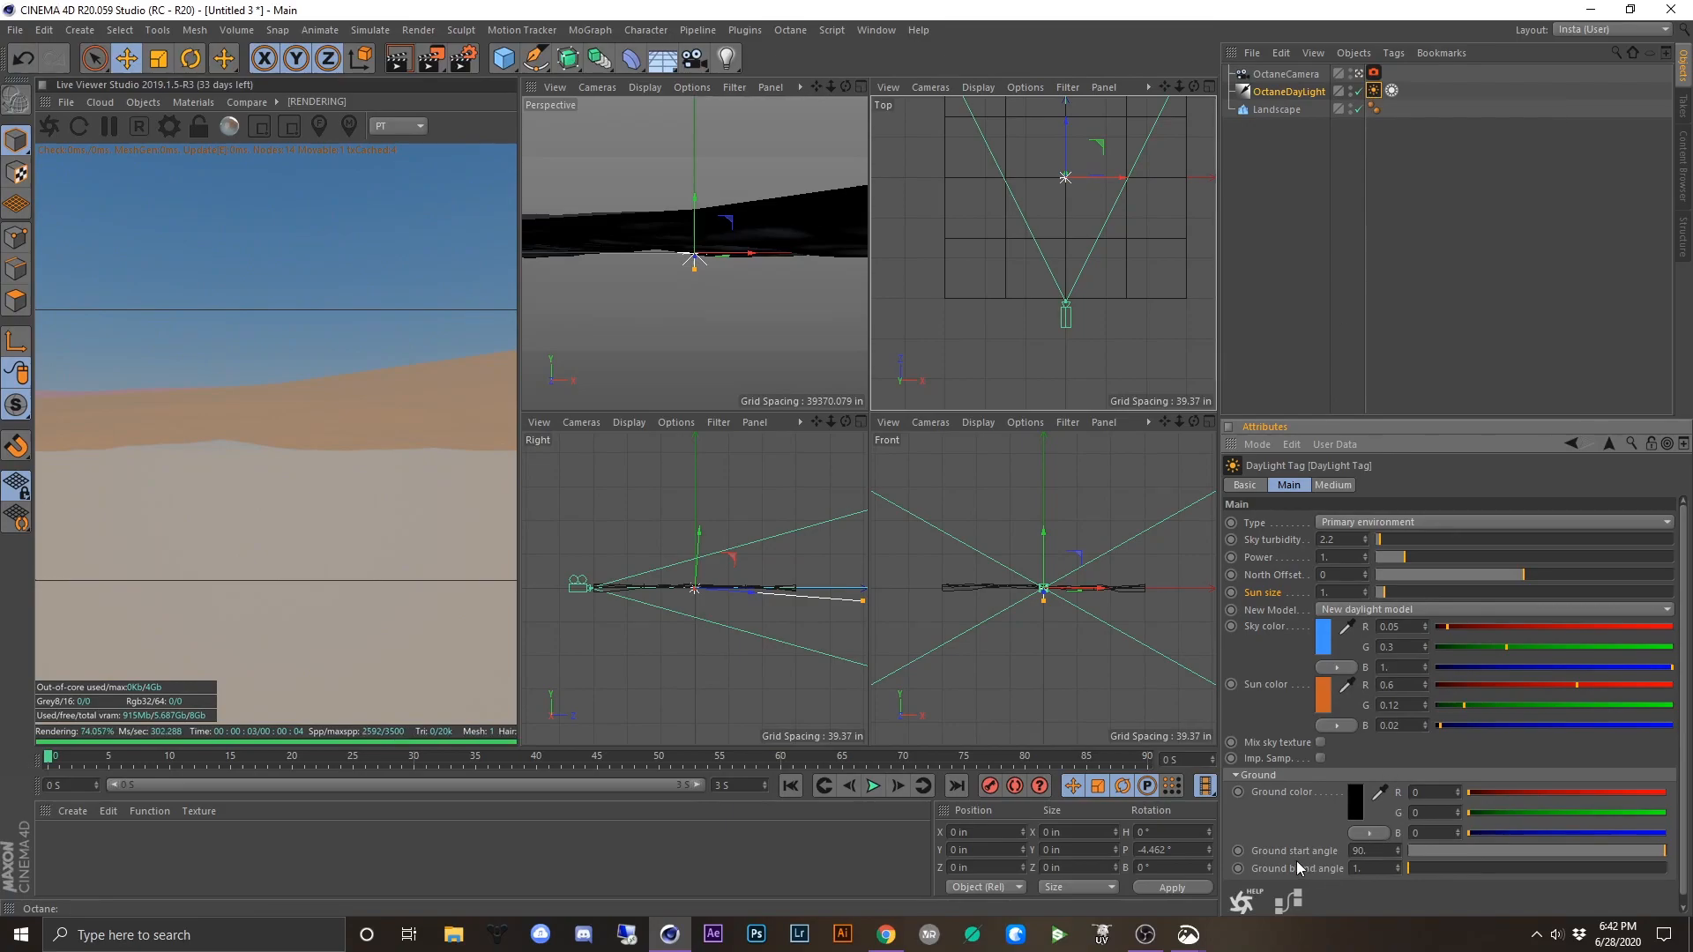
click(1236, 775)
click(1235, 774)
drag(1582, 859, 1684, 854)
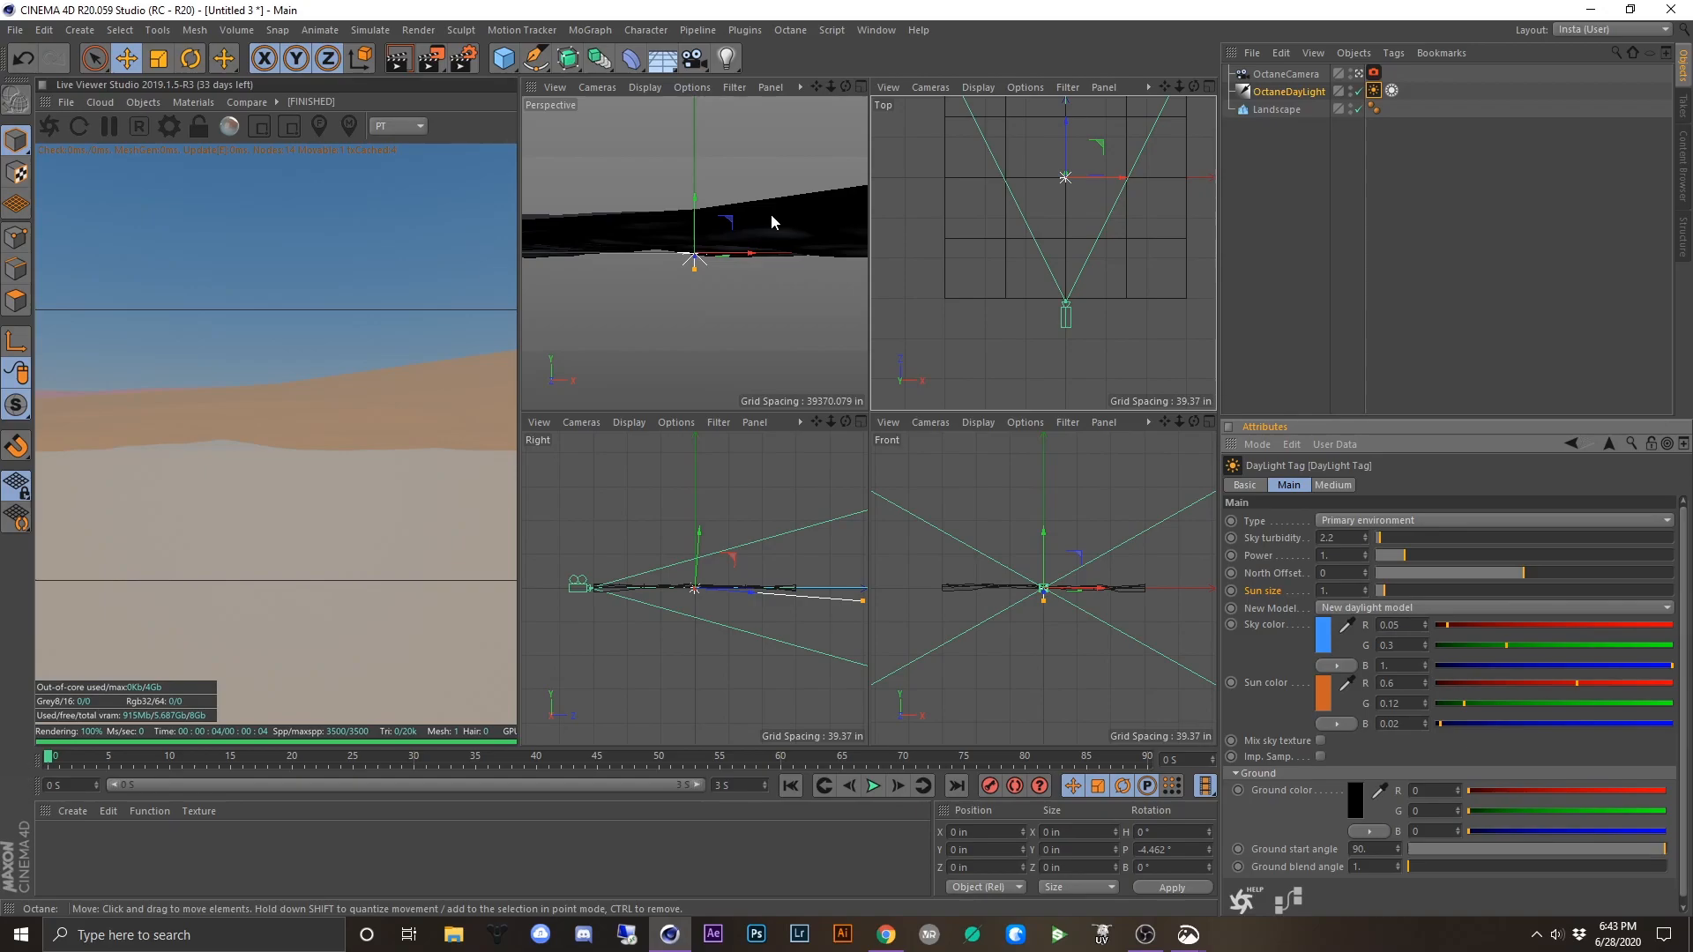
click(146, 103)
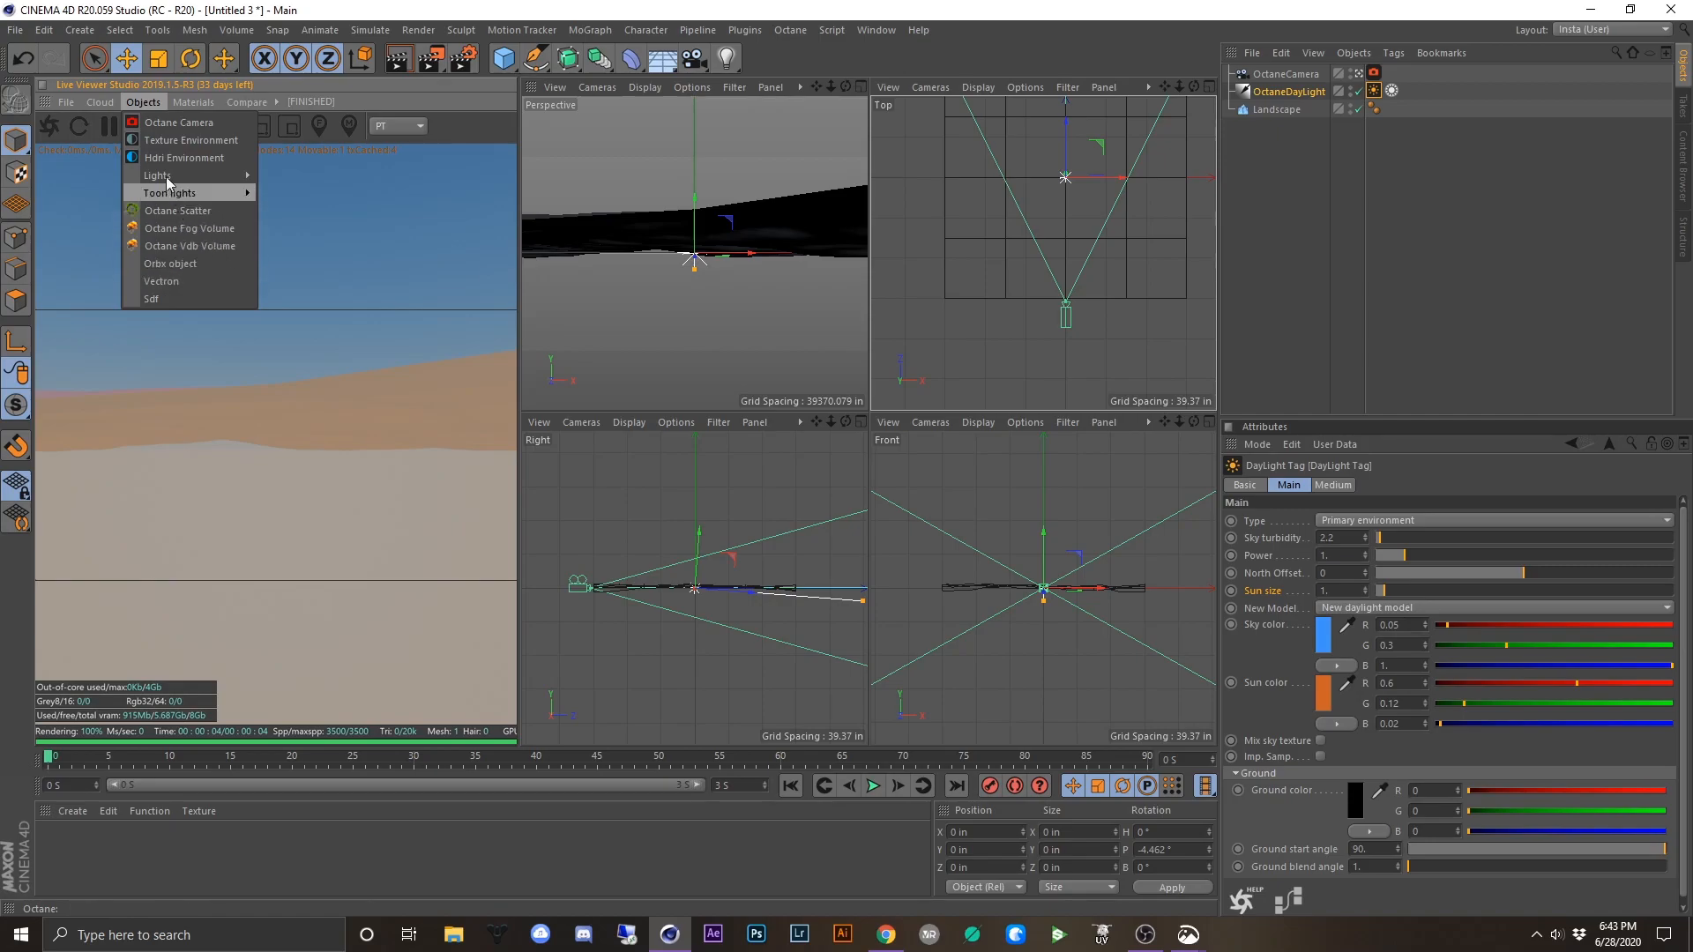
click(129, 103)
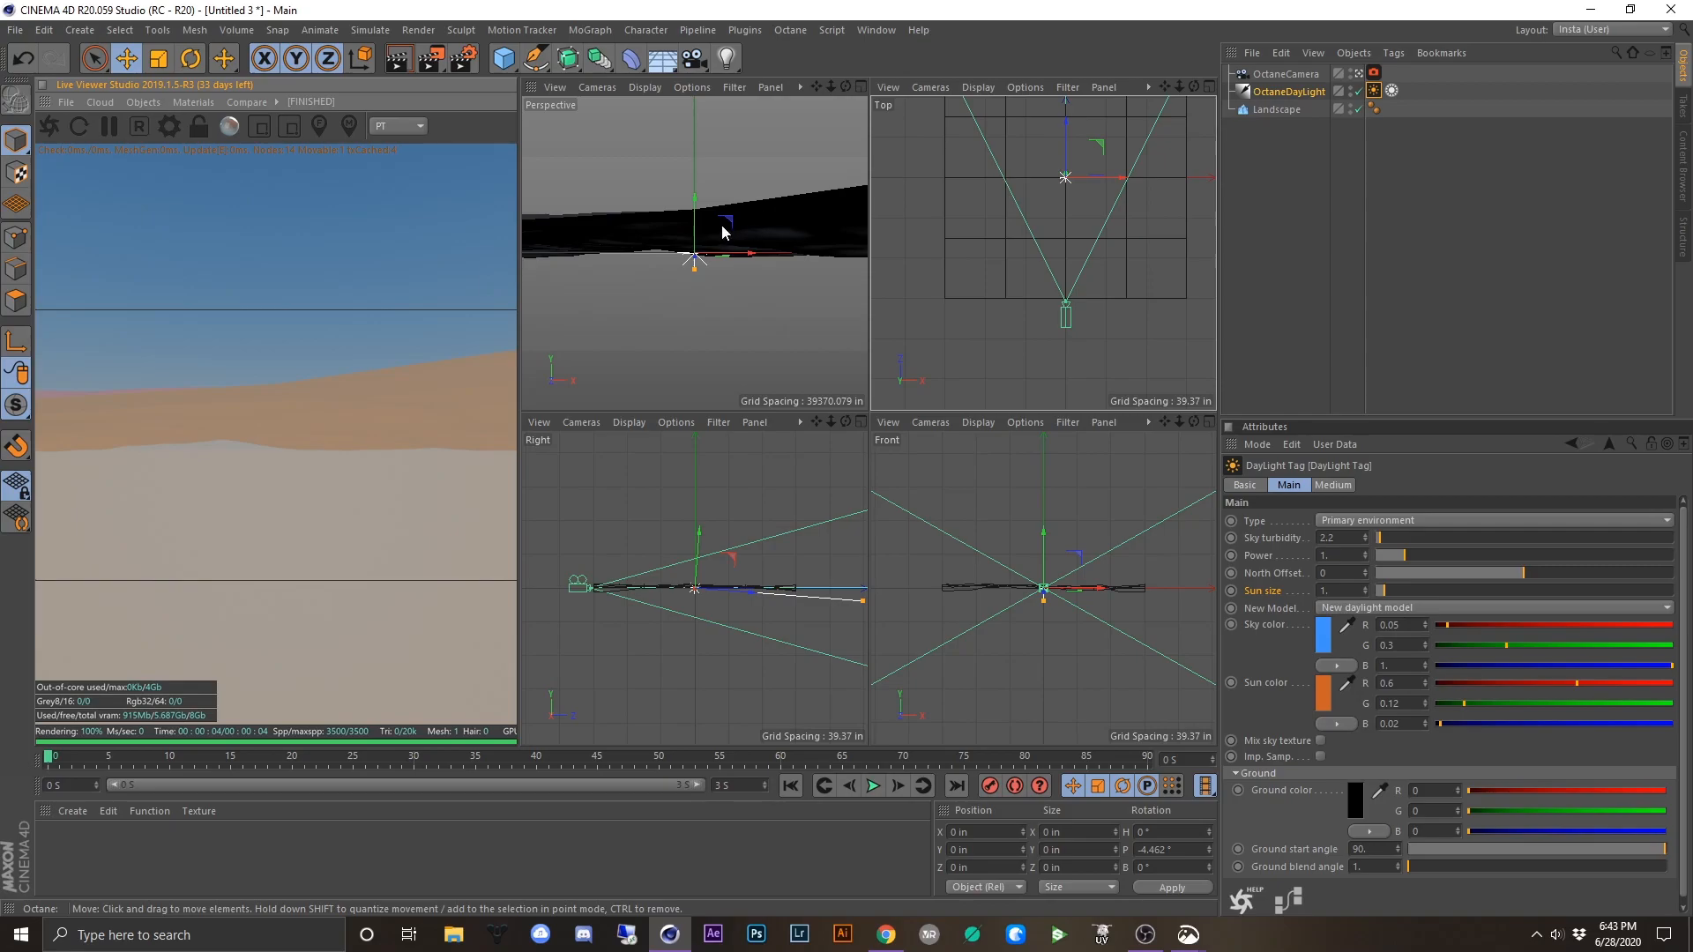
click(1289, 93)
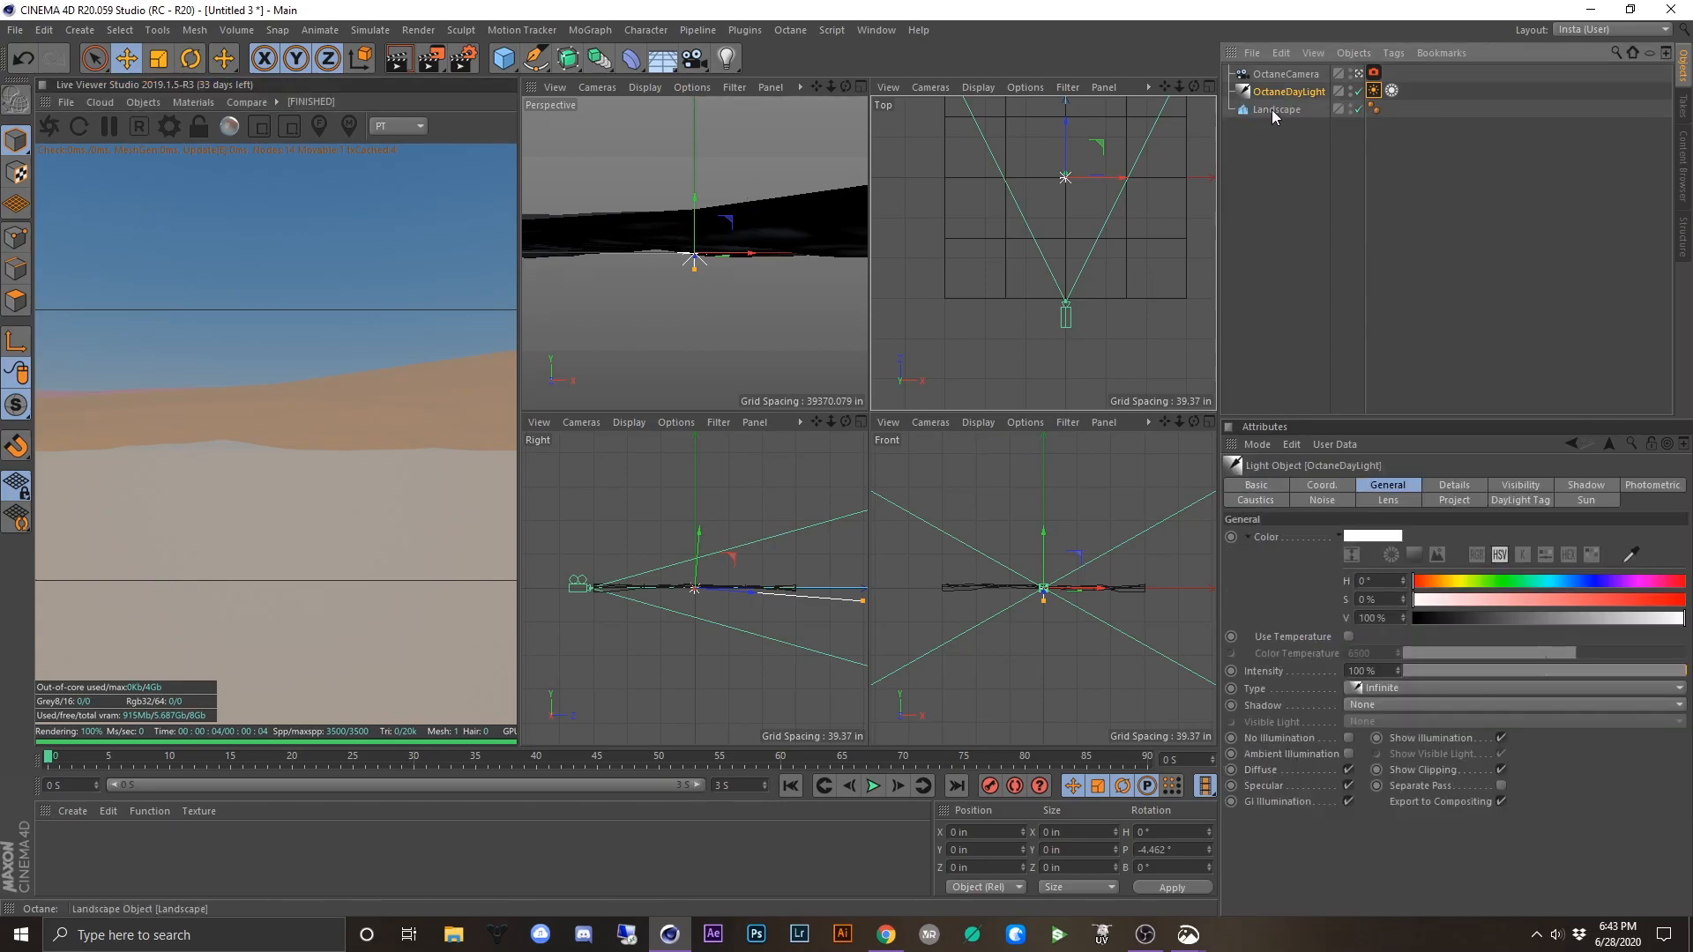
- Move the Landscape object to the top of the object list and hide it in the editor and renderer
click(1279, 110)
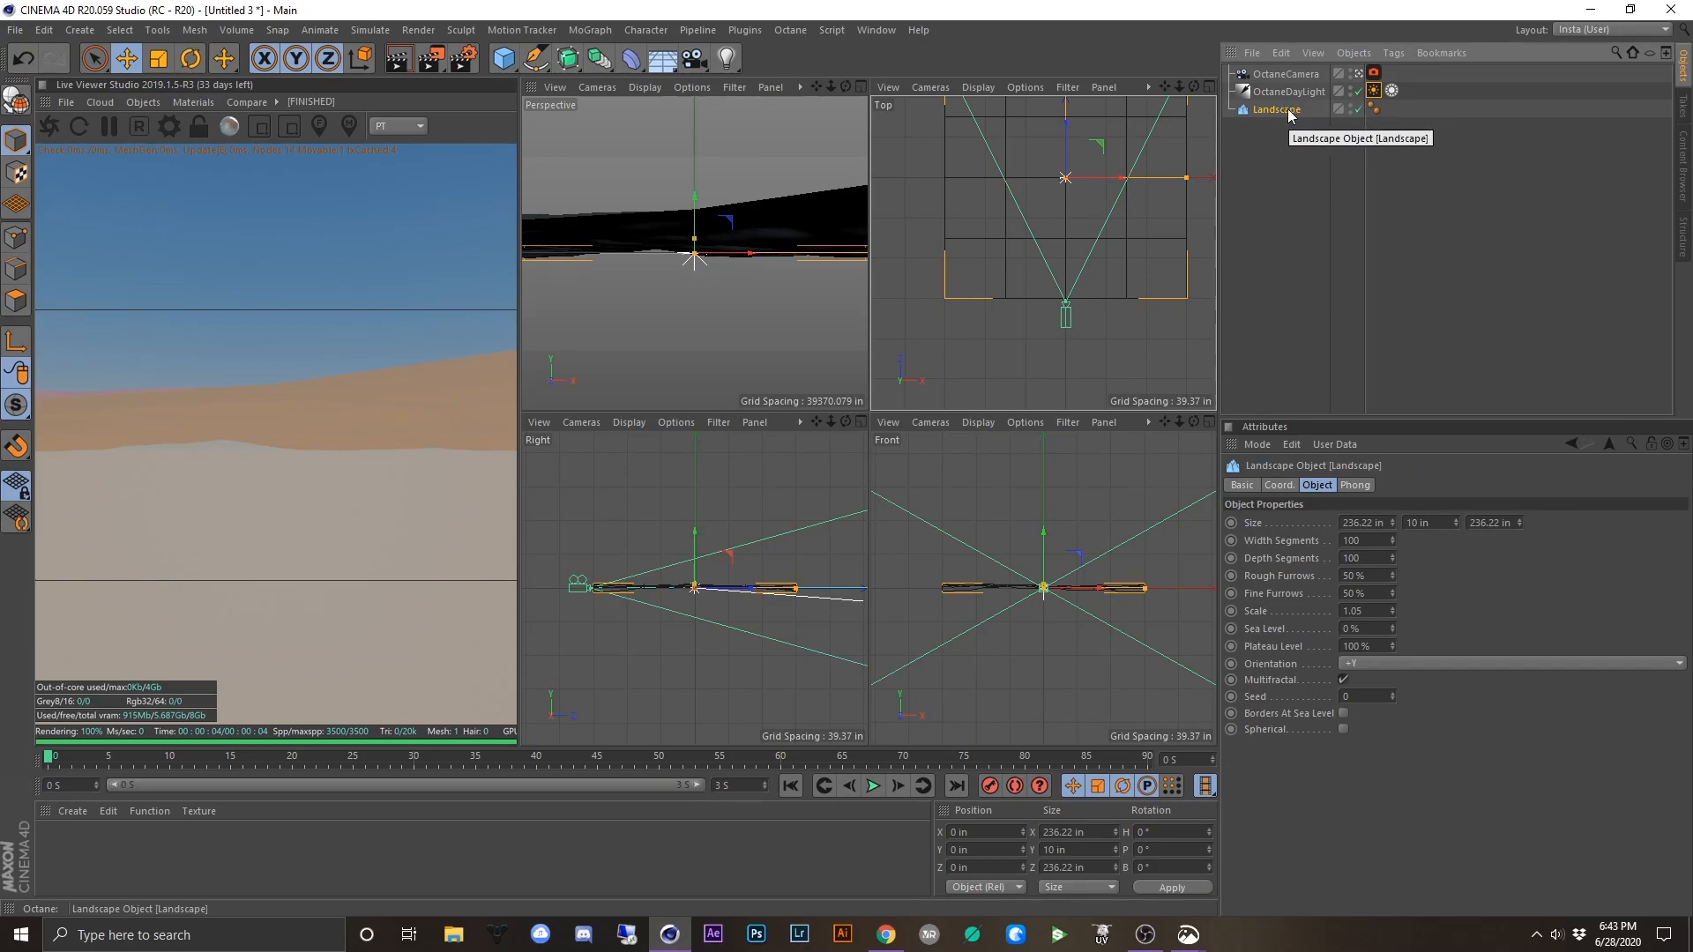
drag(1288, 114, 1286, 77)
click(1350, 71)
click(1350, 71)
click(1350, 70)
click(1350, 71)
click(1351, 77)
click(1351, 77)
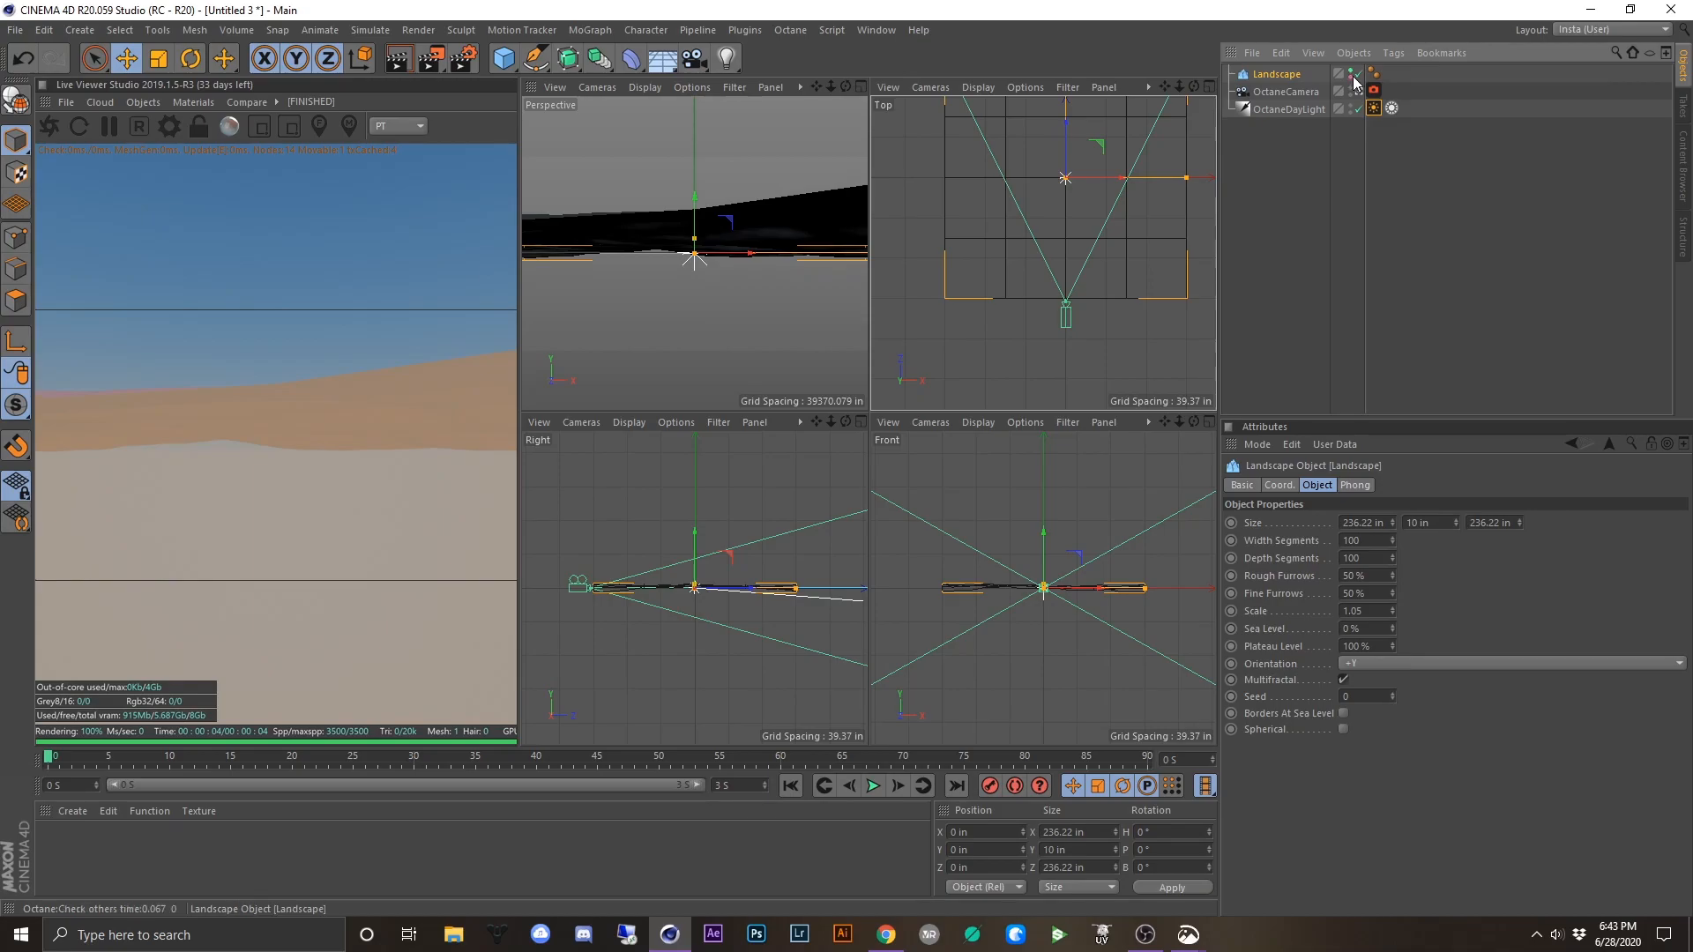
click(1350, 71)
- Duplicate the Landscape object, keeping Landscape.1 hidden as a backup and making the Landscape at the end of the list visible
click(1279, 109)
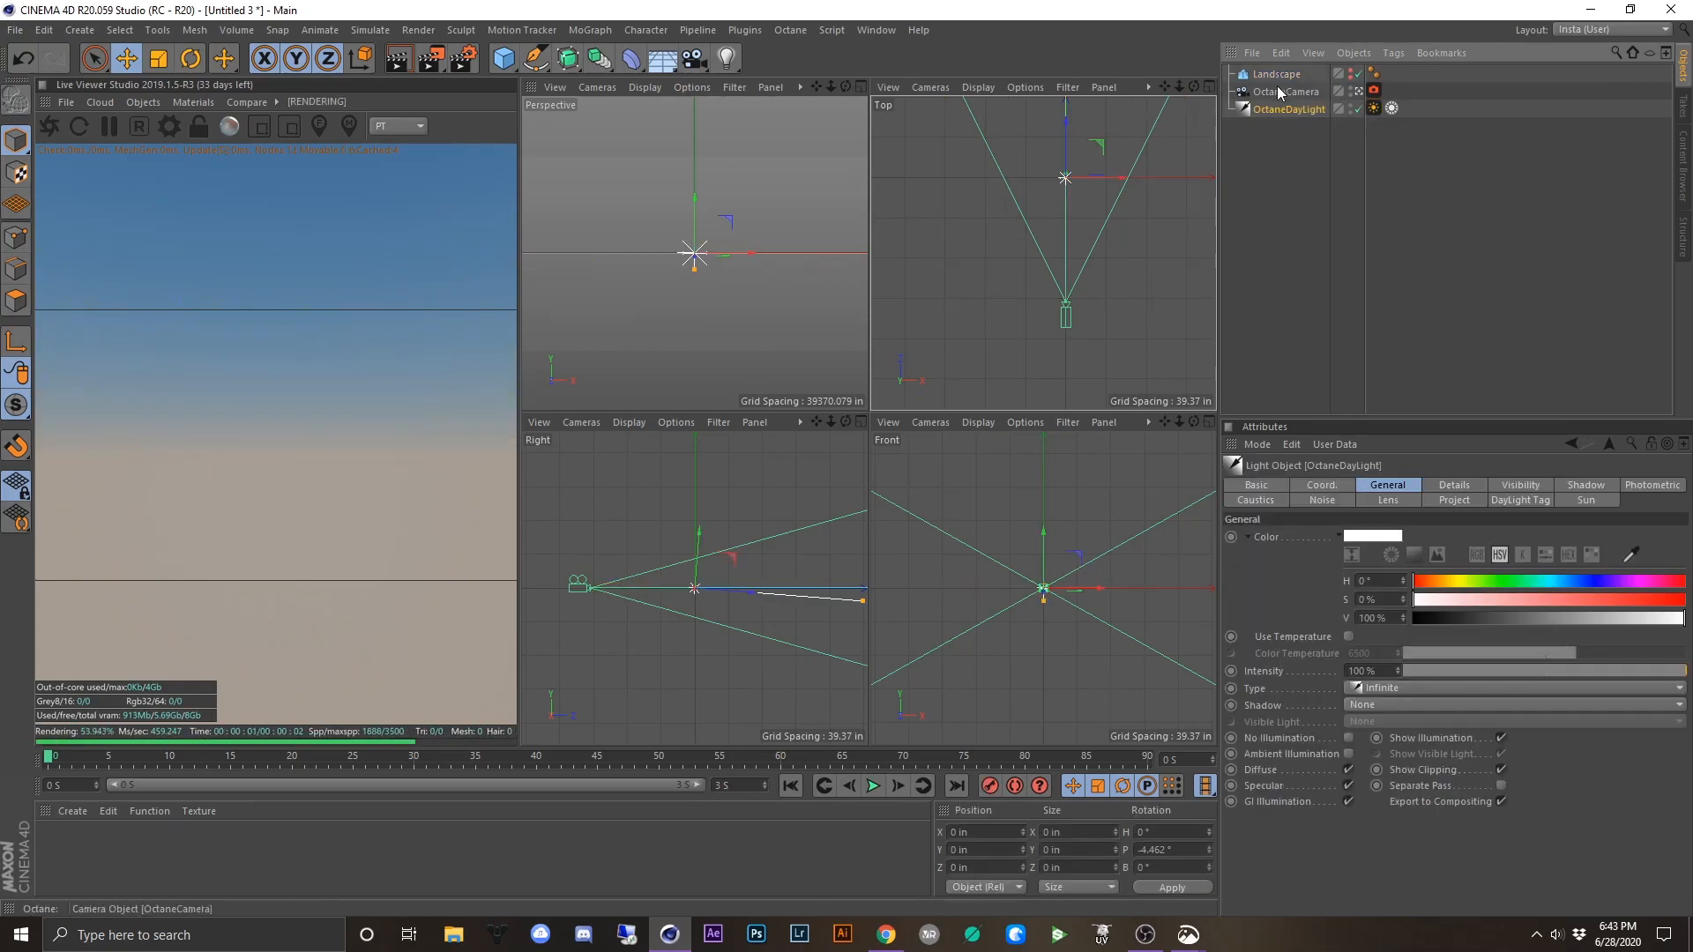
click(1273, 77)
mouse_move(1272, 77)
mouse_down()
mouse_move(1289, 177)
mouse_move(1273, 67)
mouse_up()
alt+click(1350, 125)
- Convert the visible Landscape into an editable polygon object and switch to polygon editing
click(1282, 131)
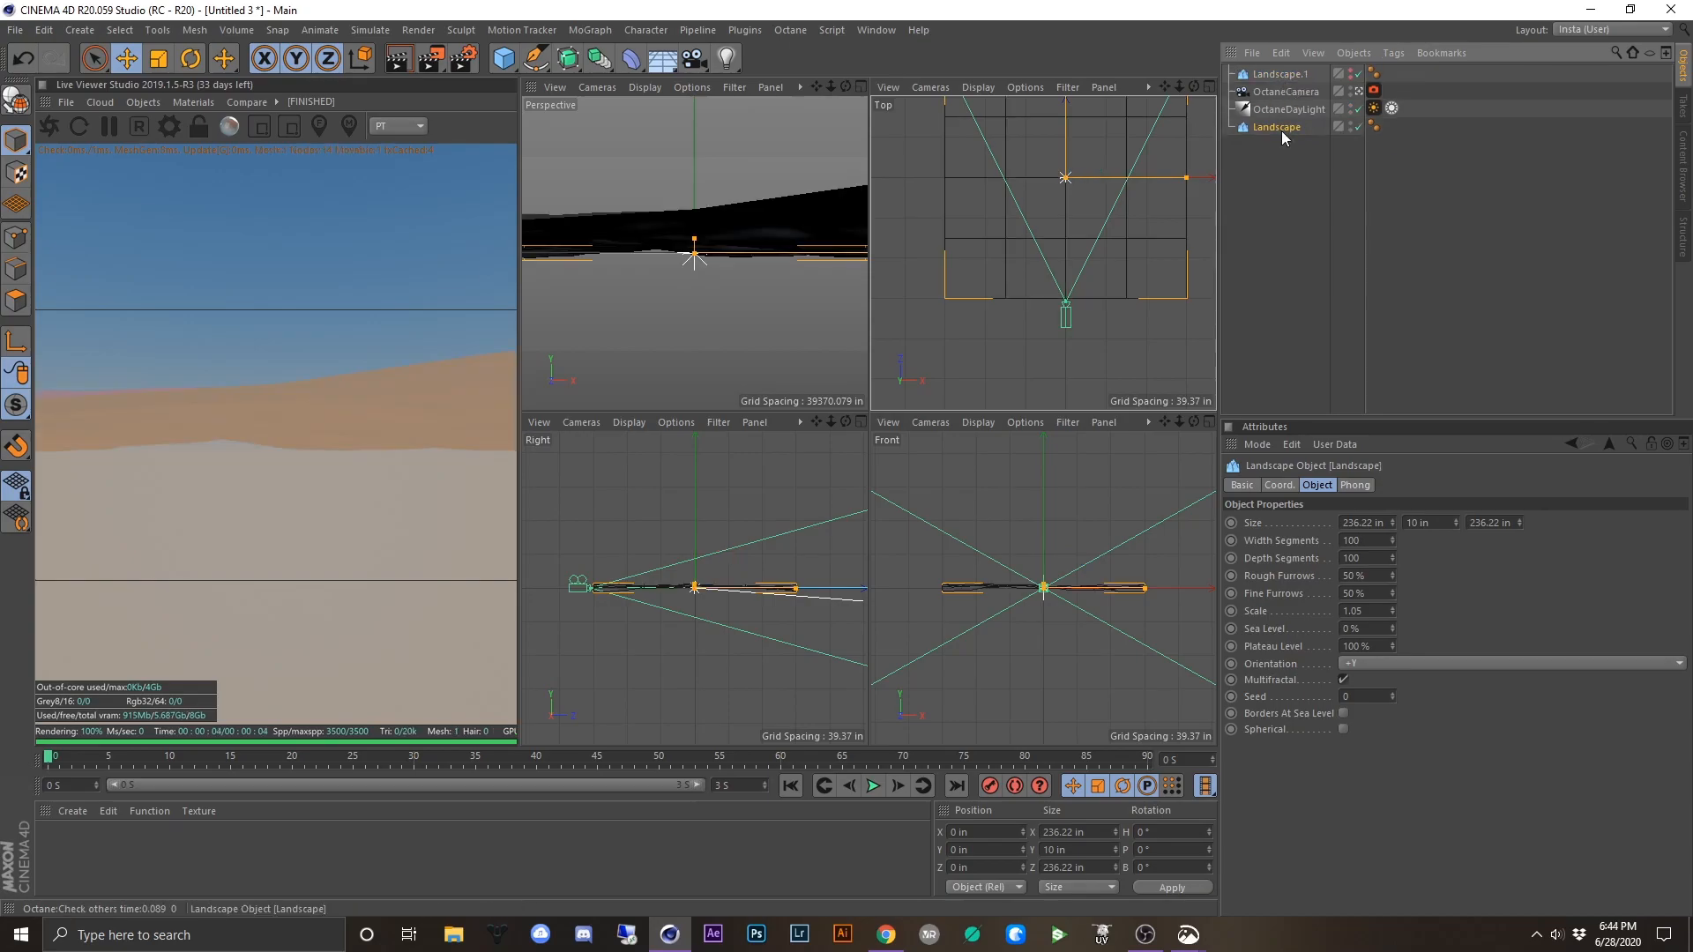
key(c)
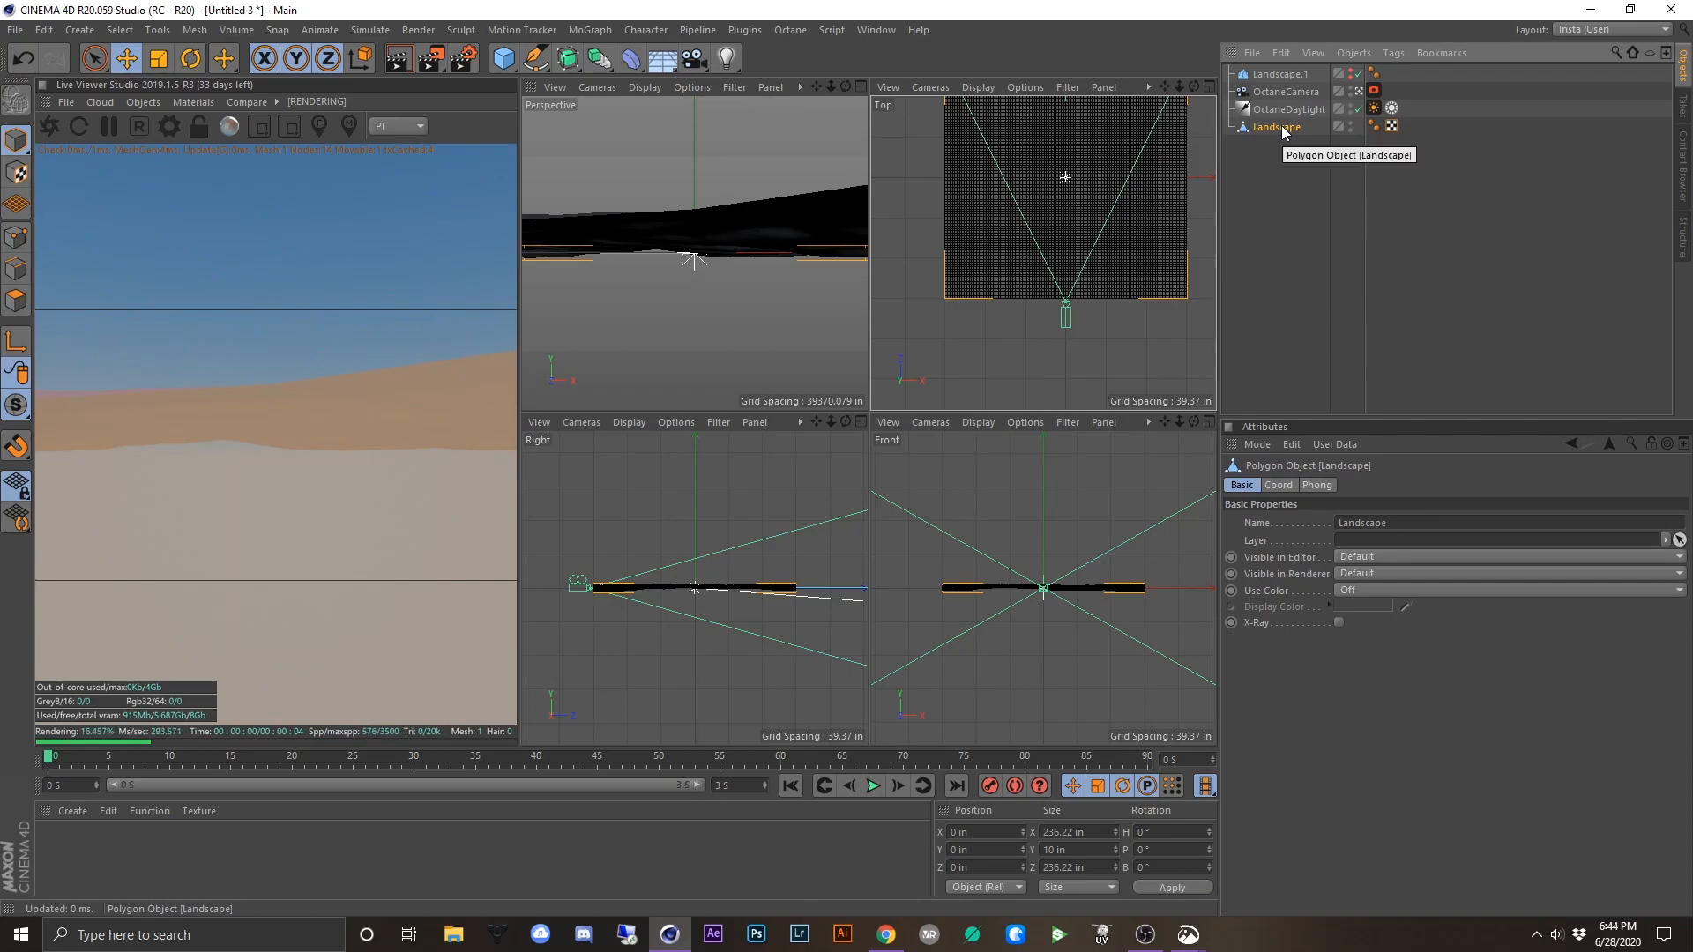
click(15, 300)
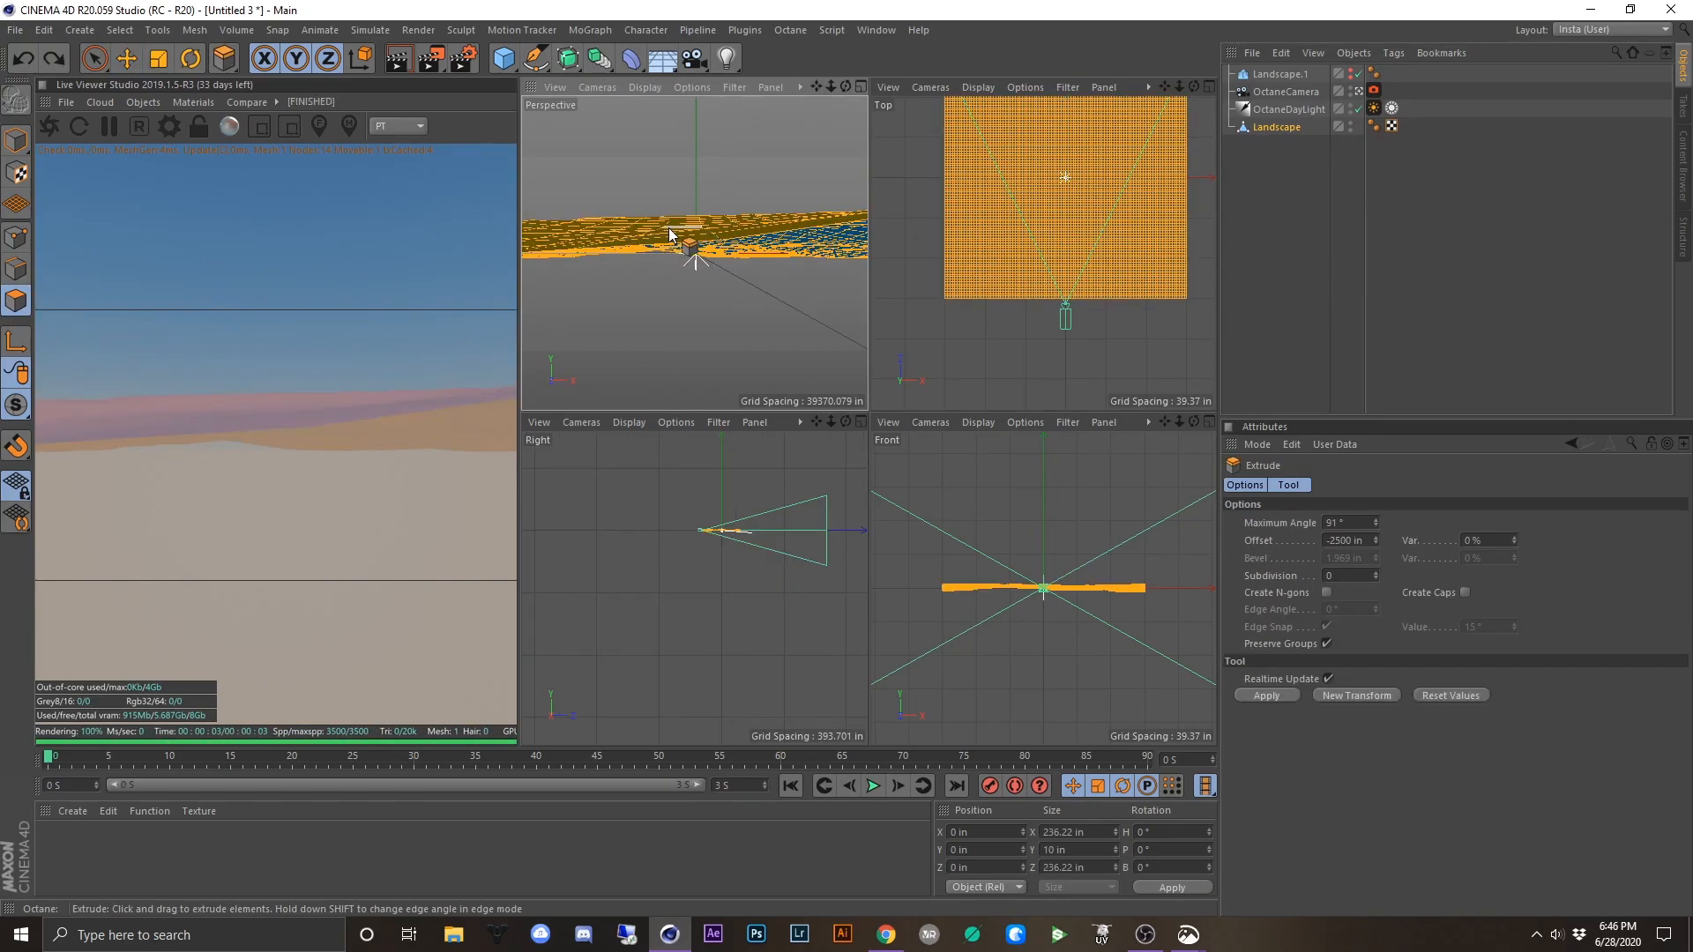
- Try extruding all Landscape polygons with an offset of -2500 in and no caps, and undo the extrusion
right_click(698, 236)
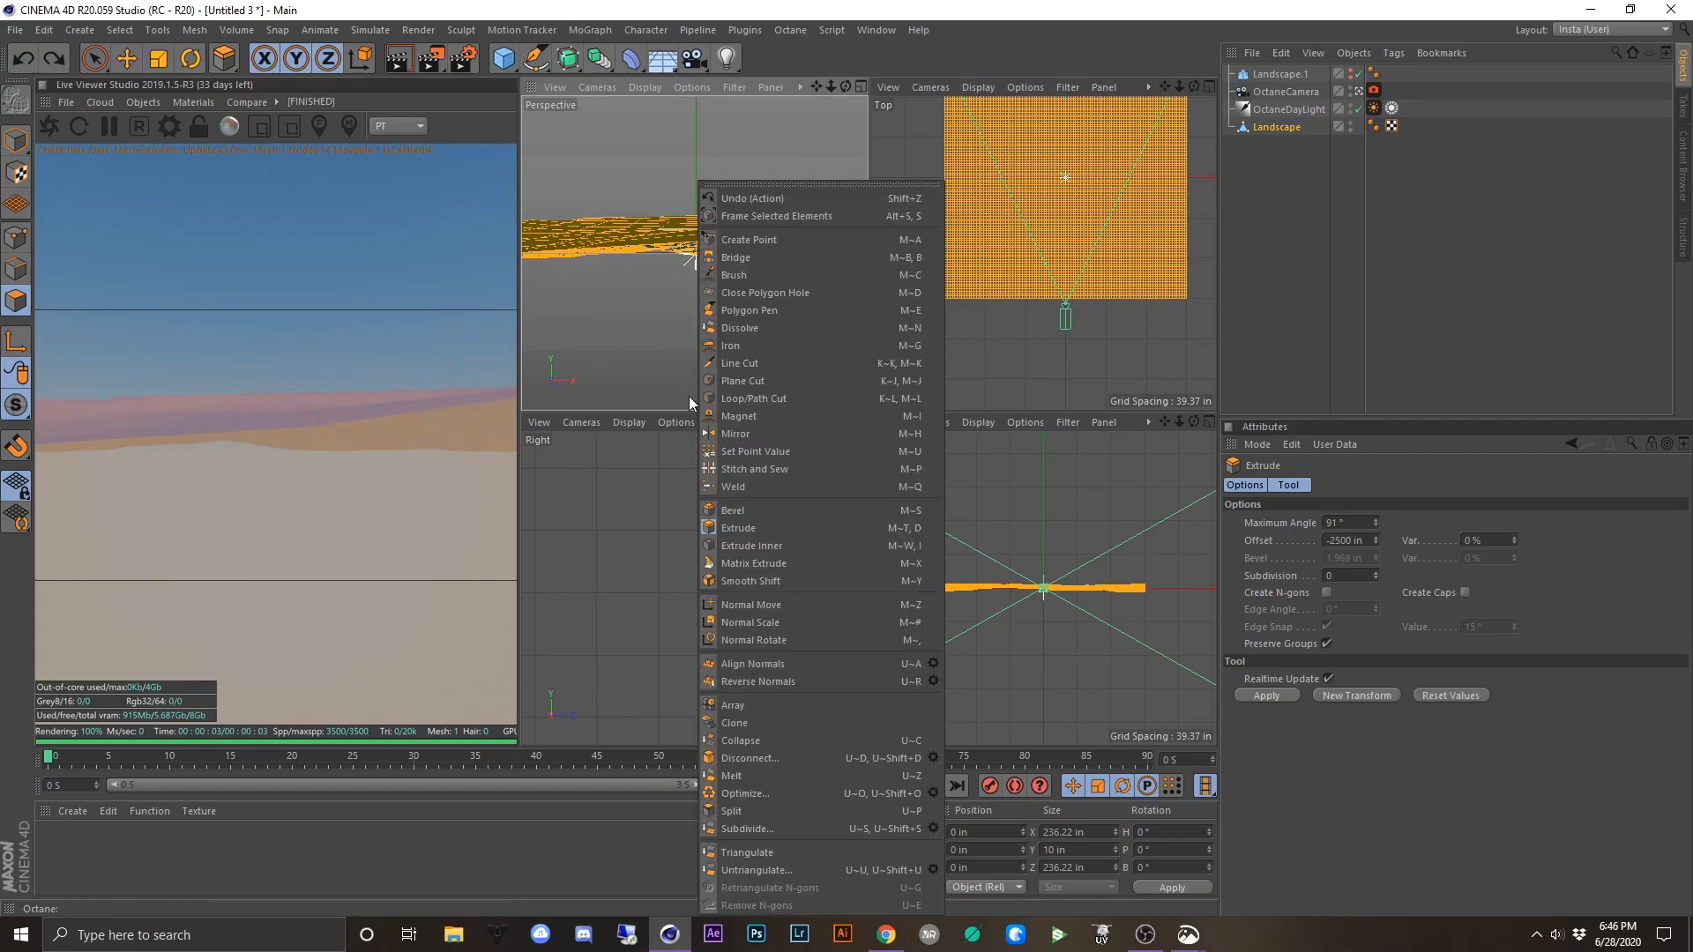
click(713, 529)
double_click(1358, 544)
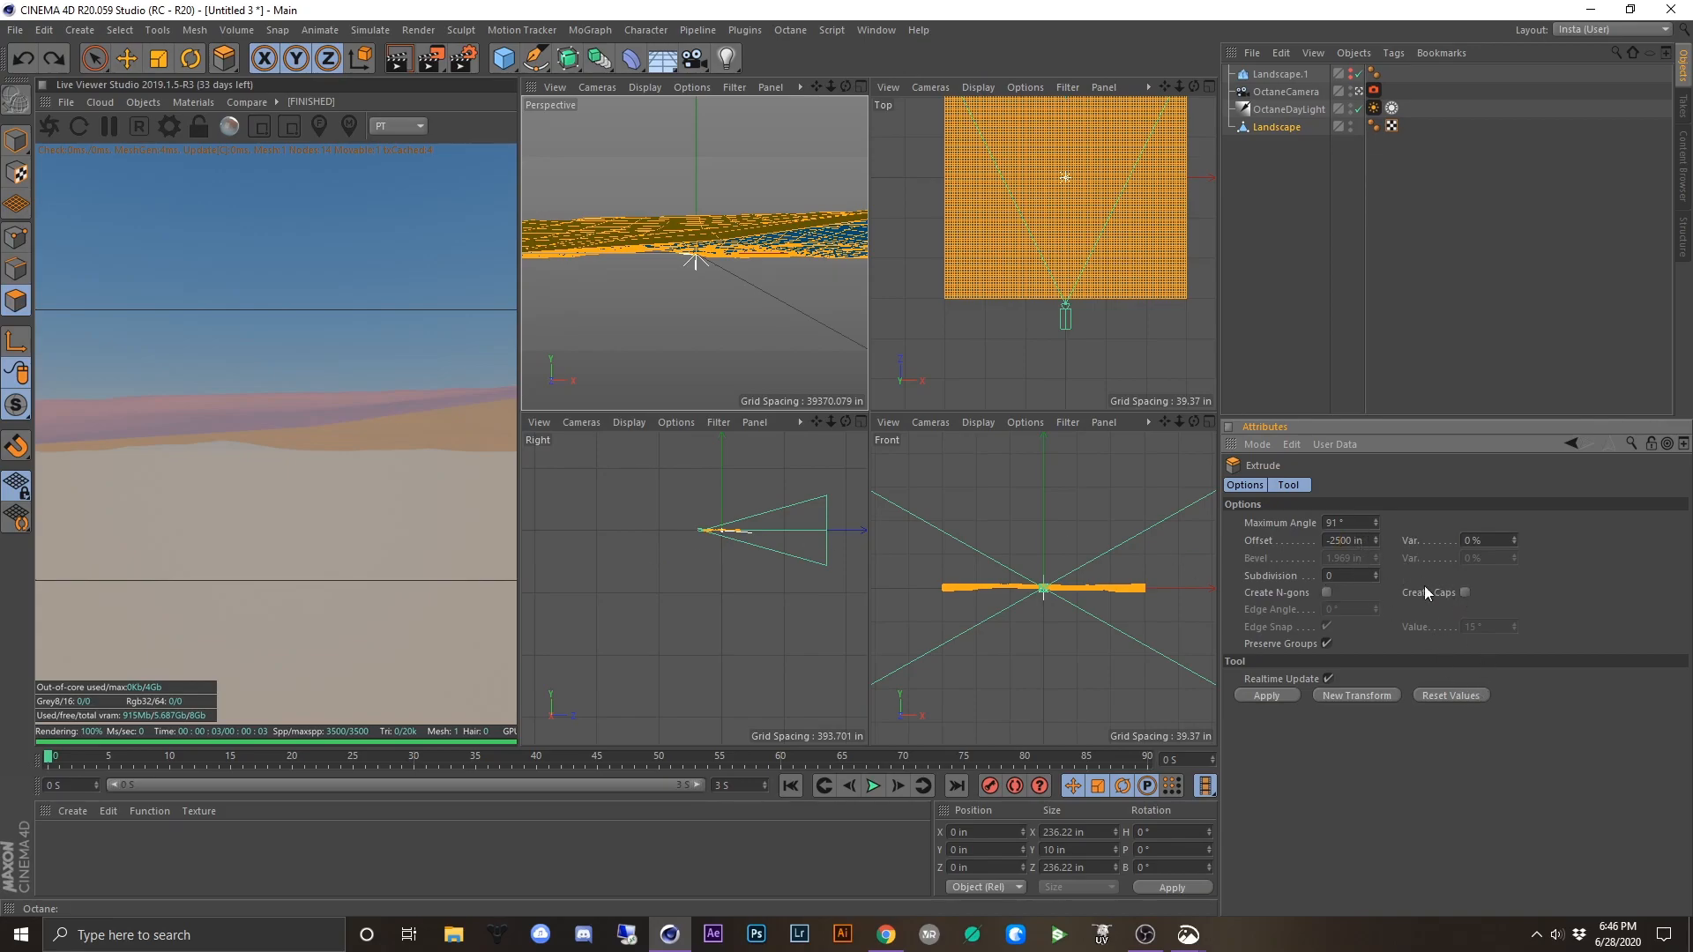
click(1267, 695)
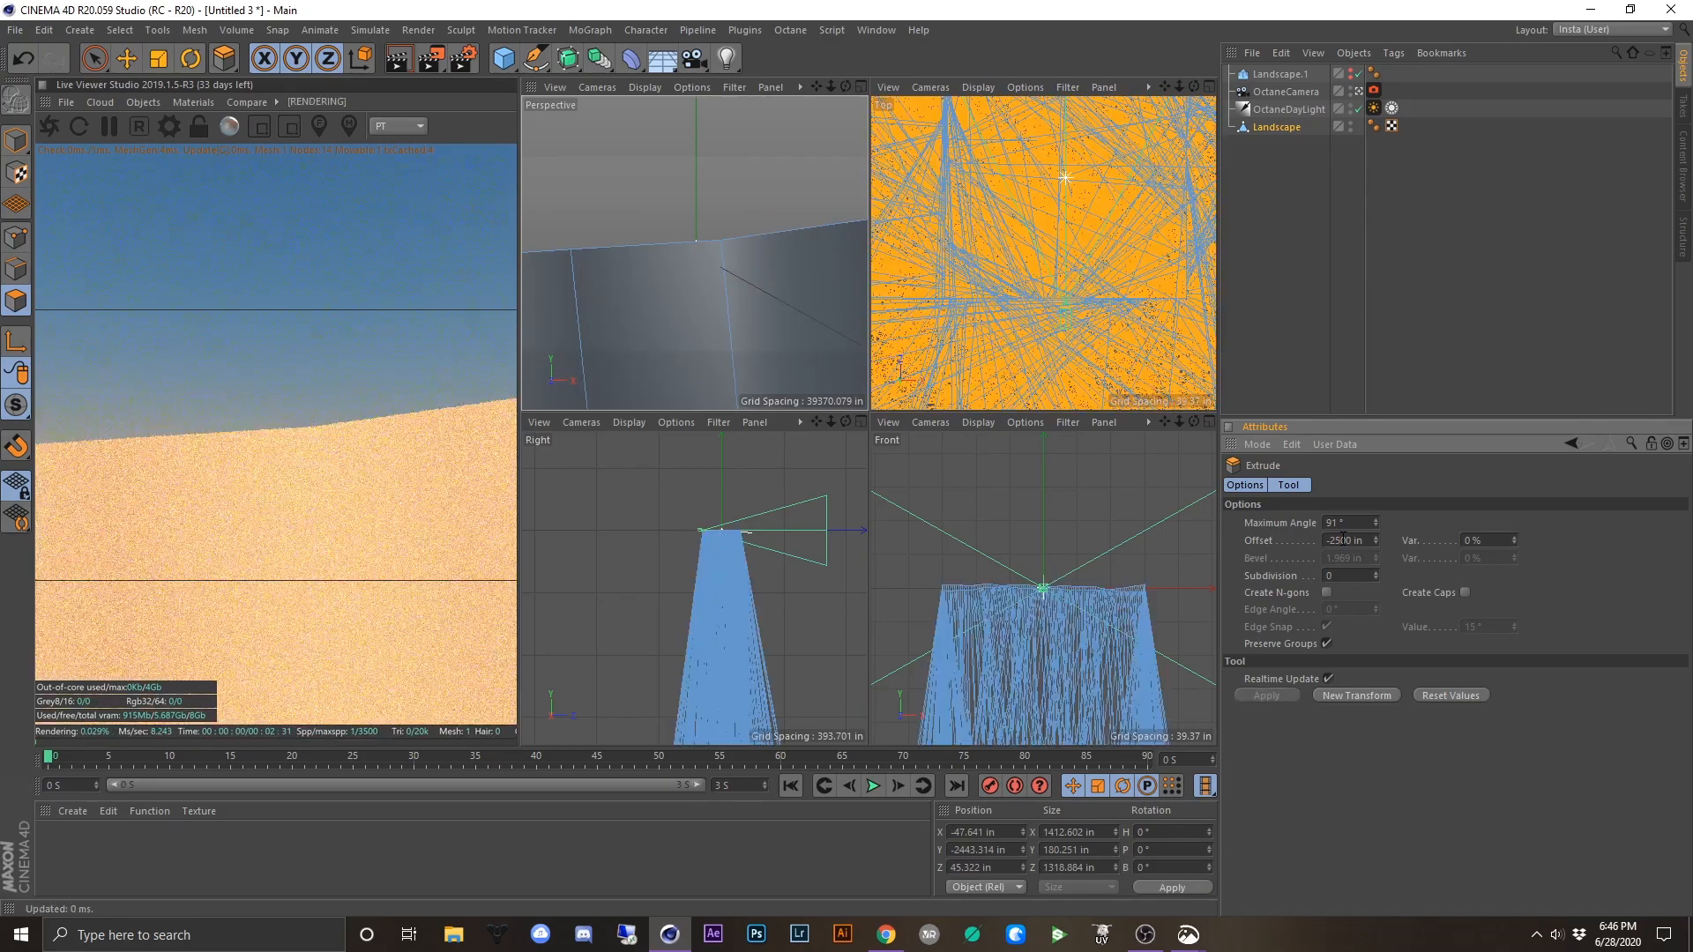
mouse_move(705, 249)
alt+mouse_down()
mouse_move(613, 255)
mouse_move(692, 222)
alt+mouse_up()
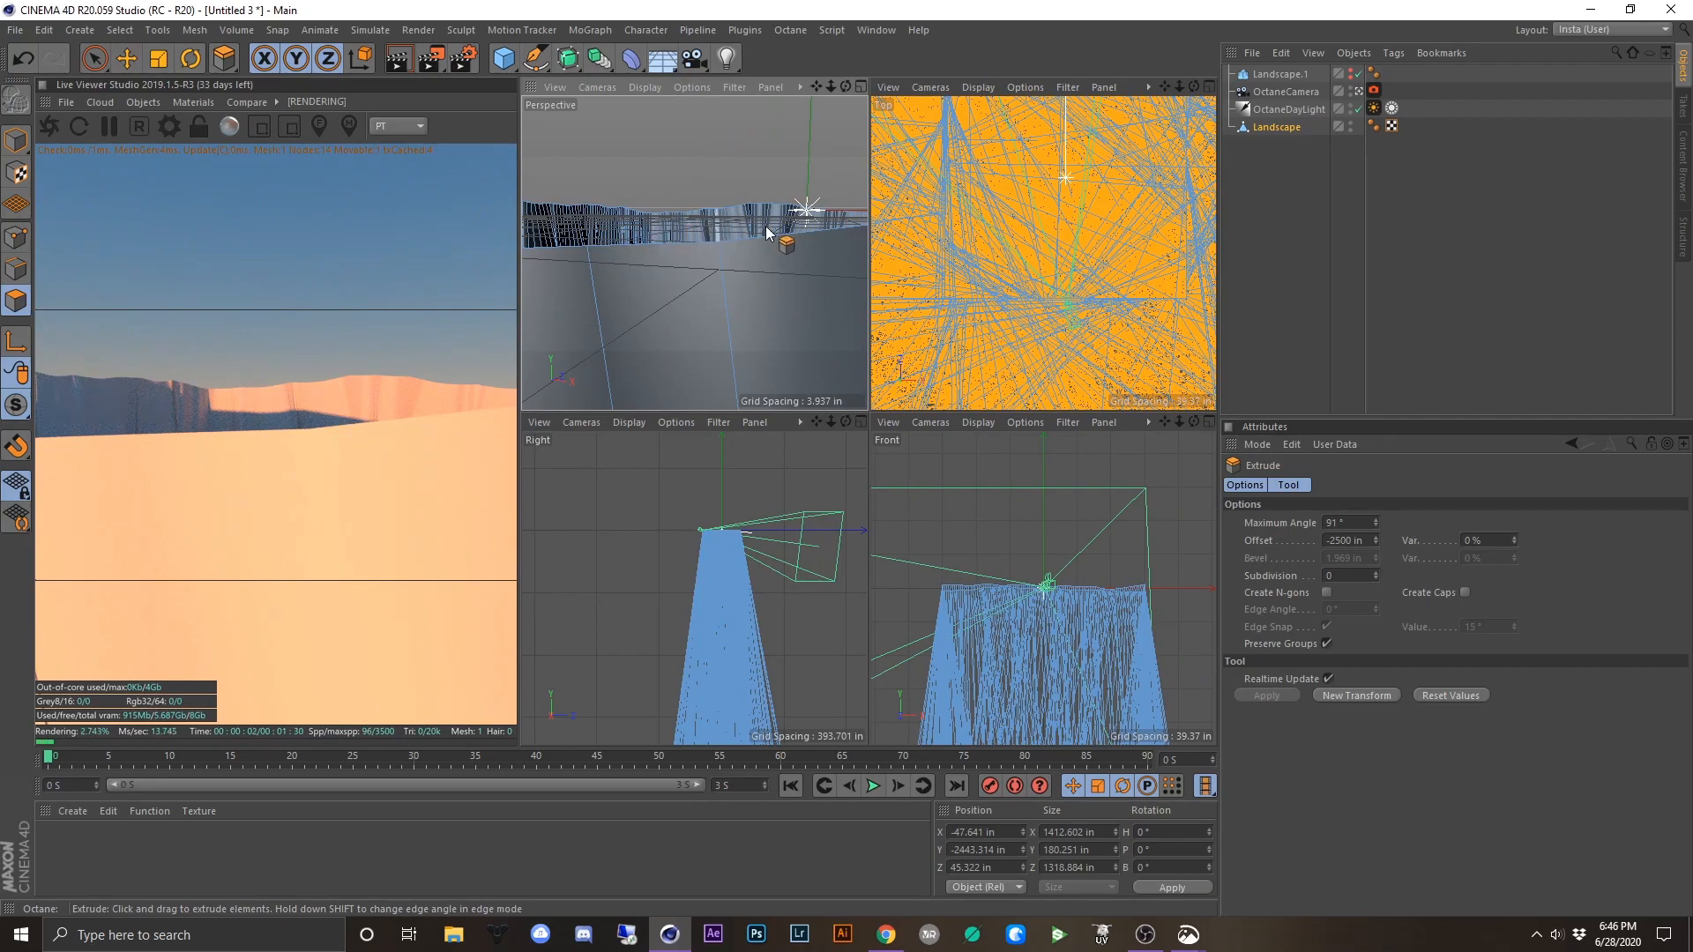
key(ctrl+z)
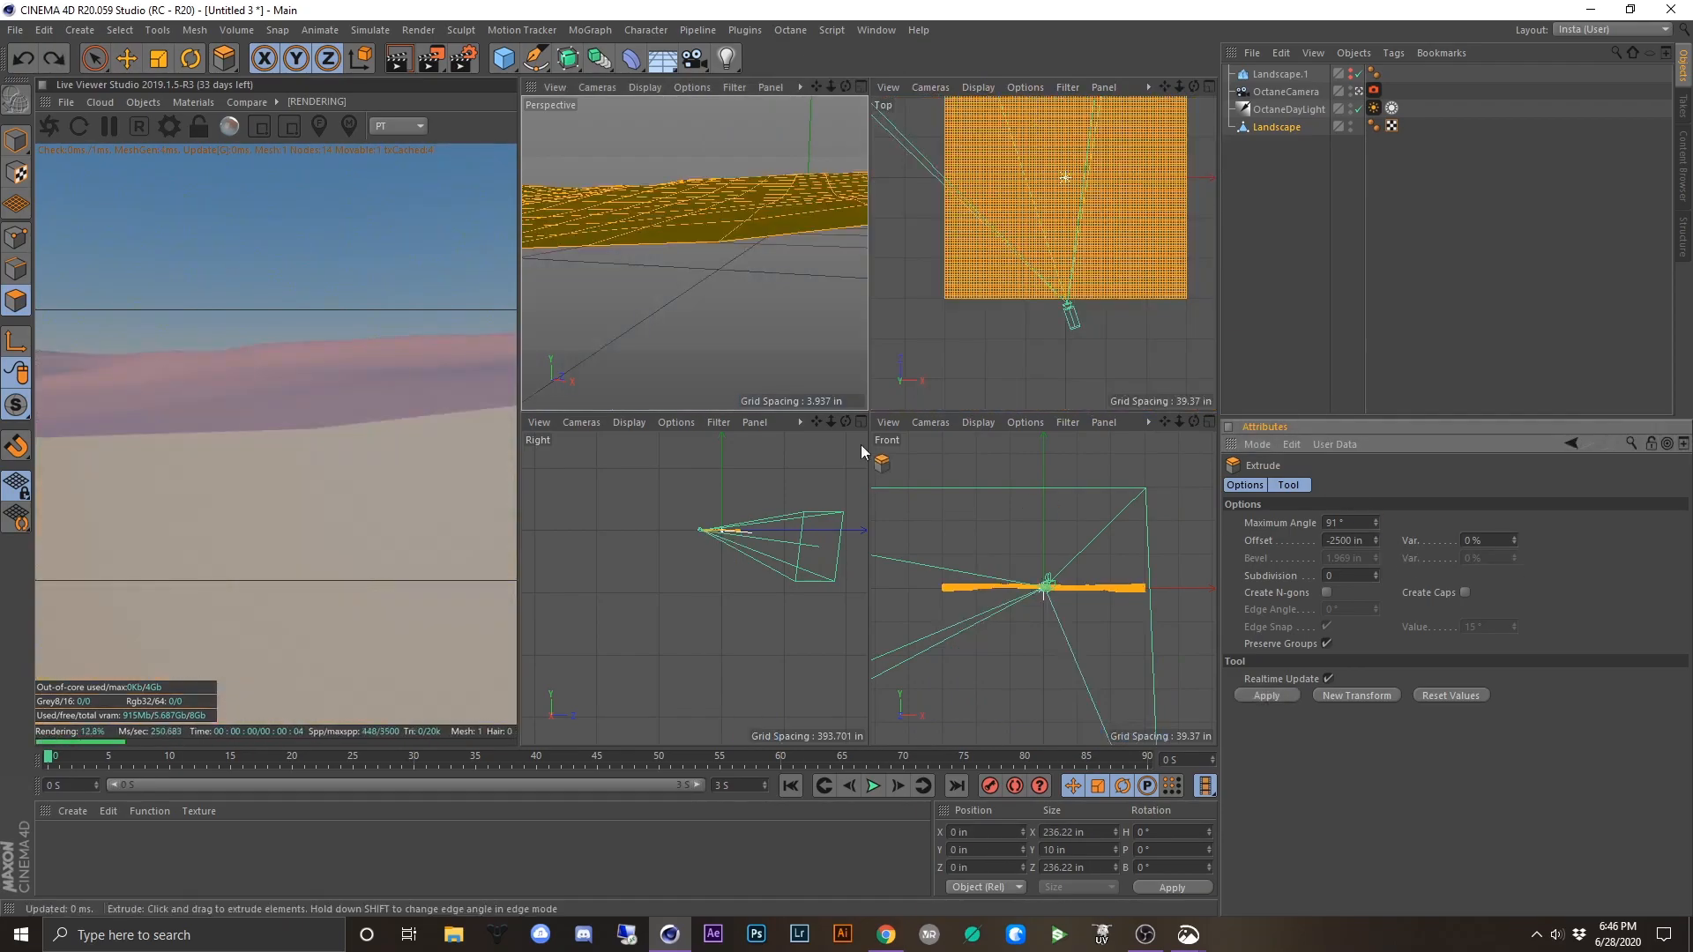
key(ctrl+shift+z)
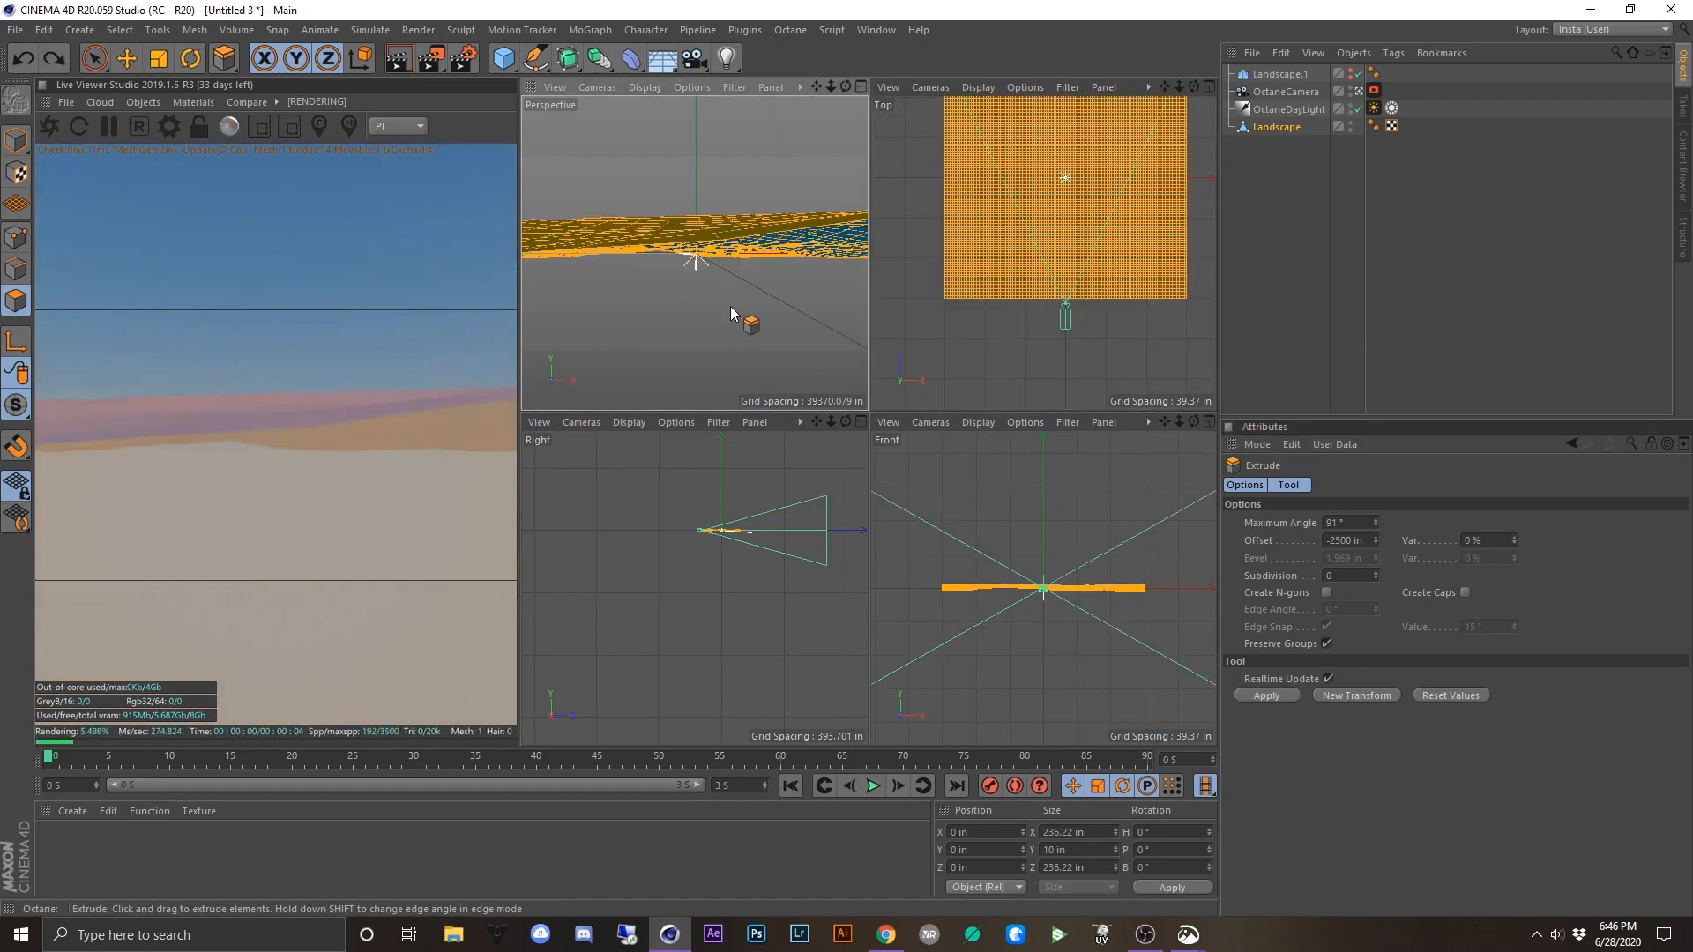
- Extrude all Landscape polygons with an offset of -2500 in and Create Caps enabled
click(1466, 593)
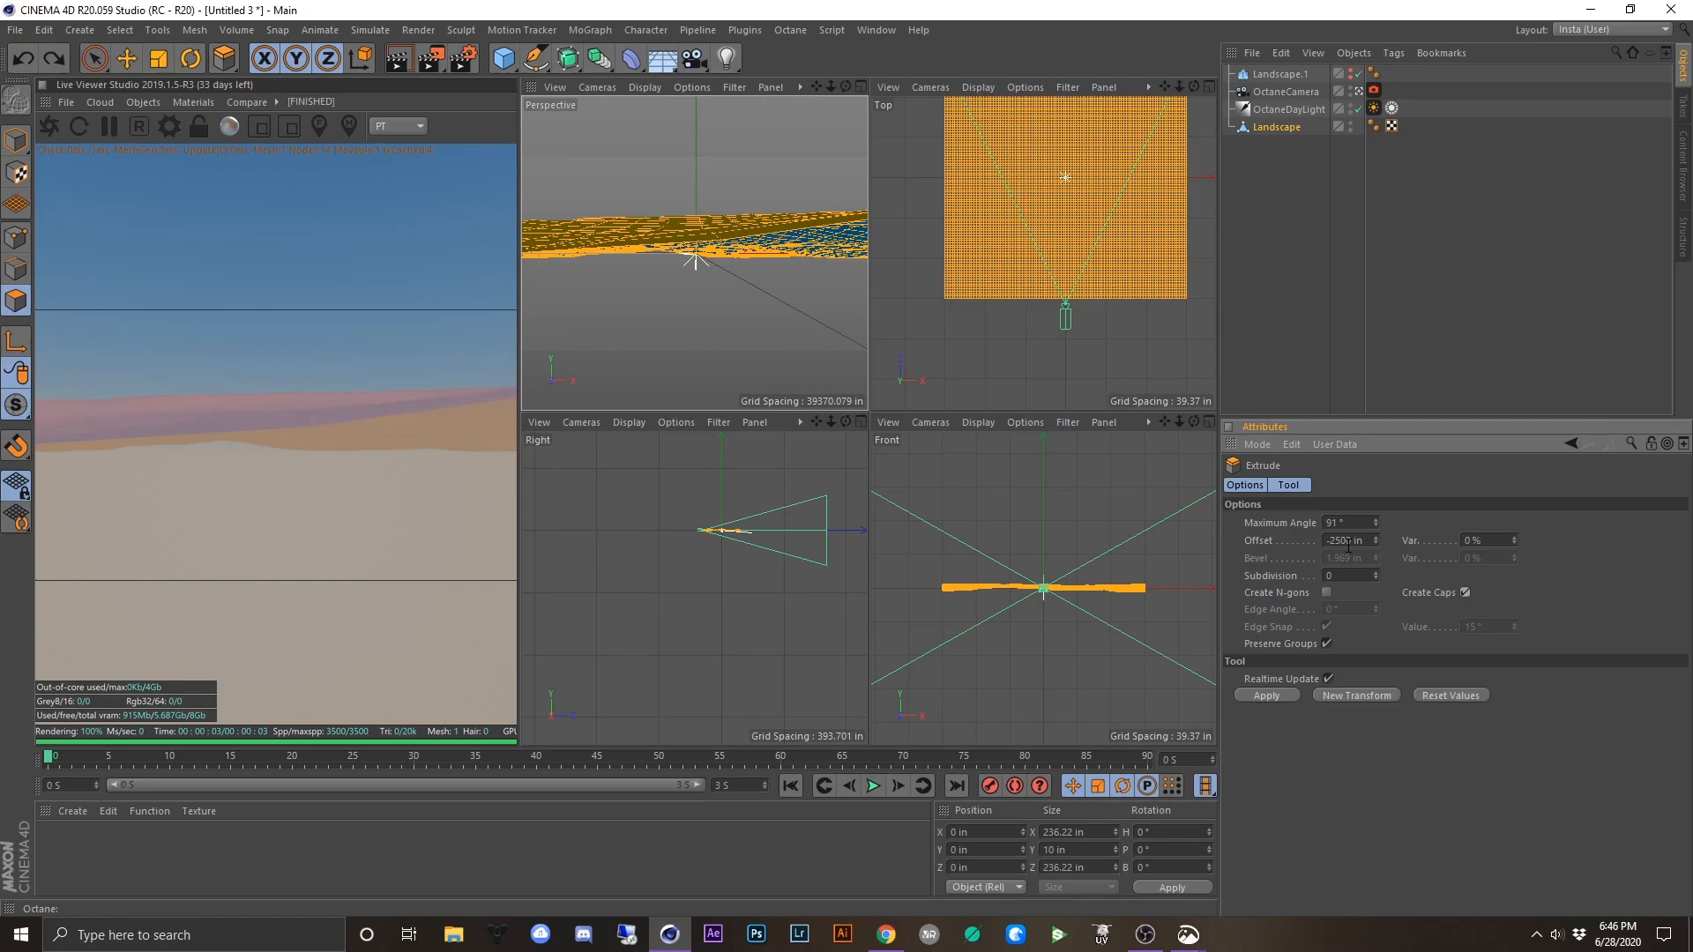
click(1264, 695)
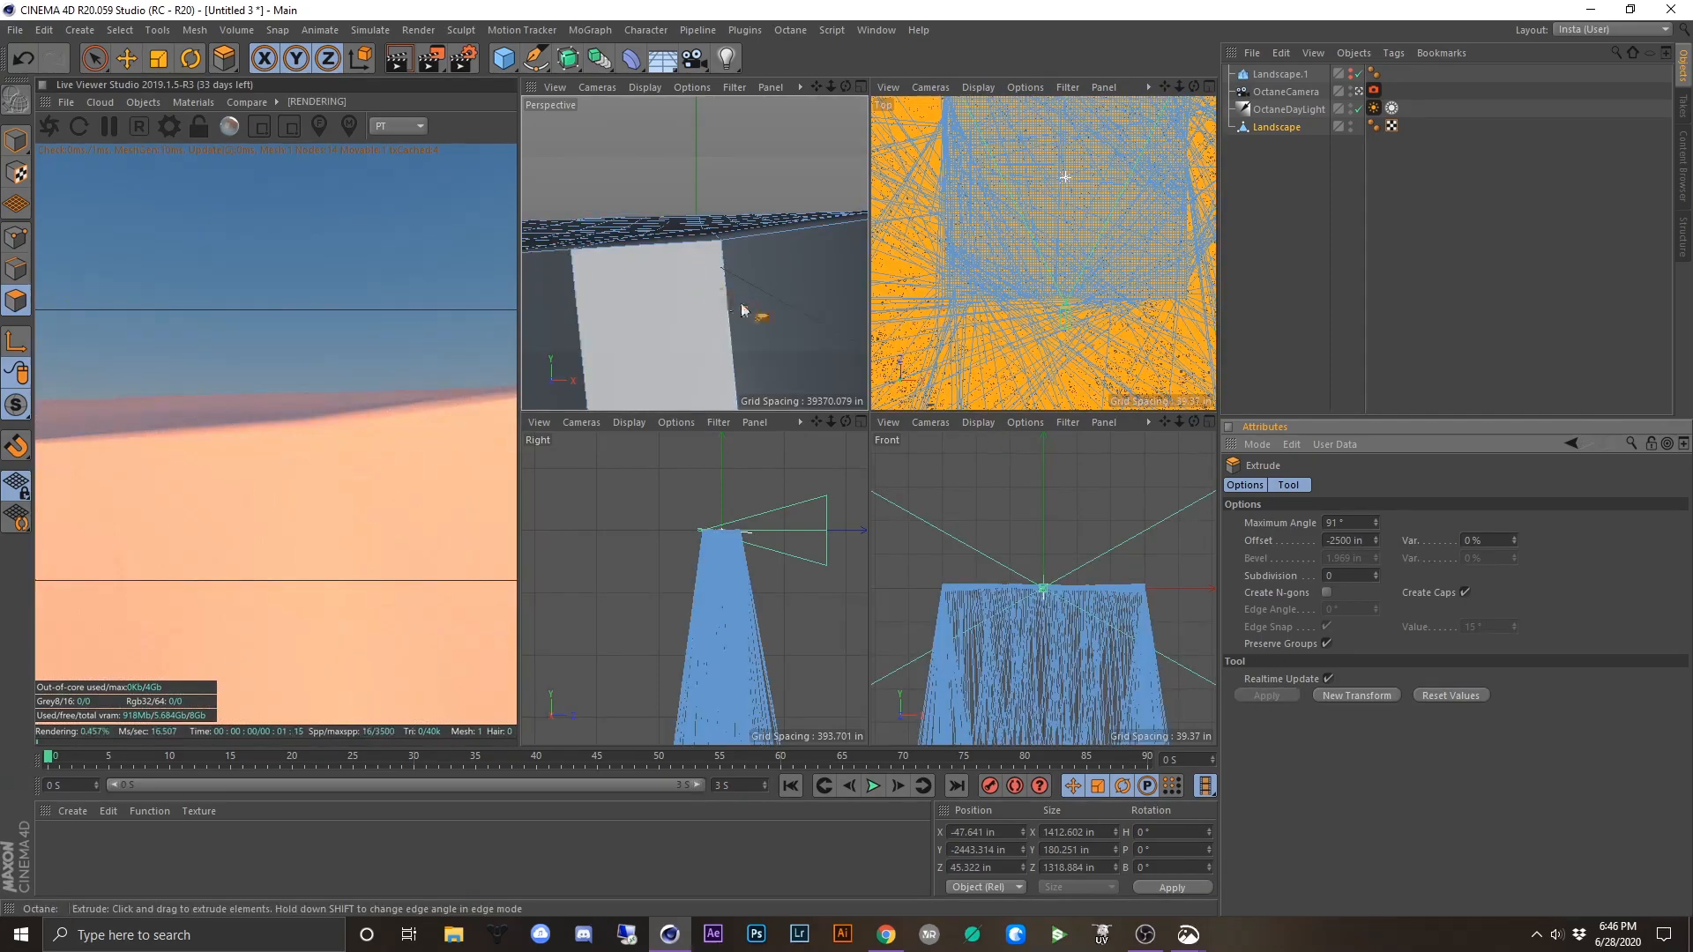
scroll(998, 332, down, 5)
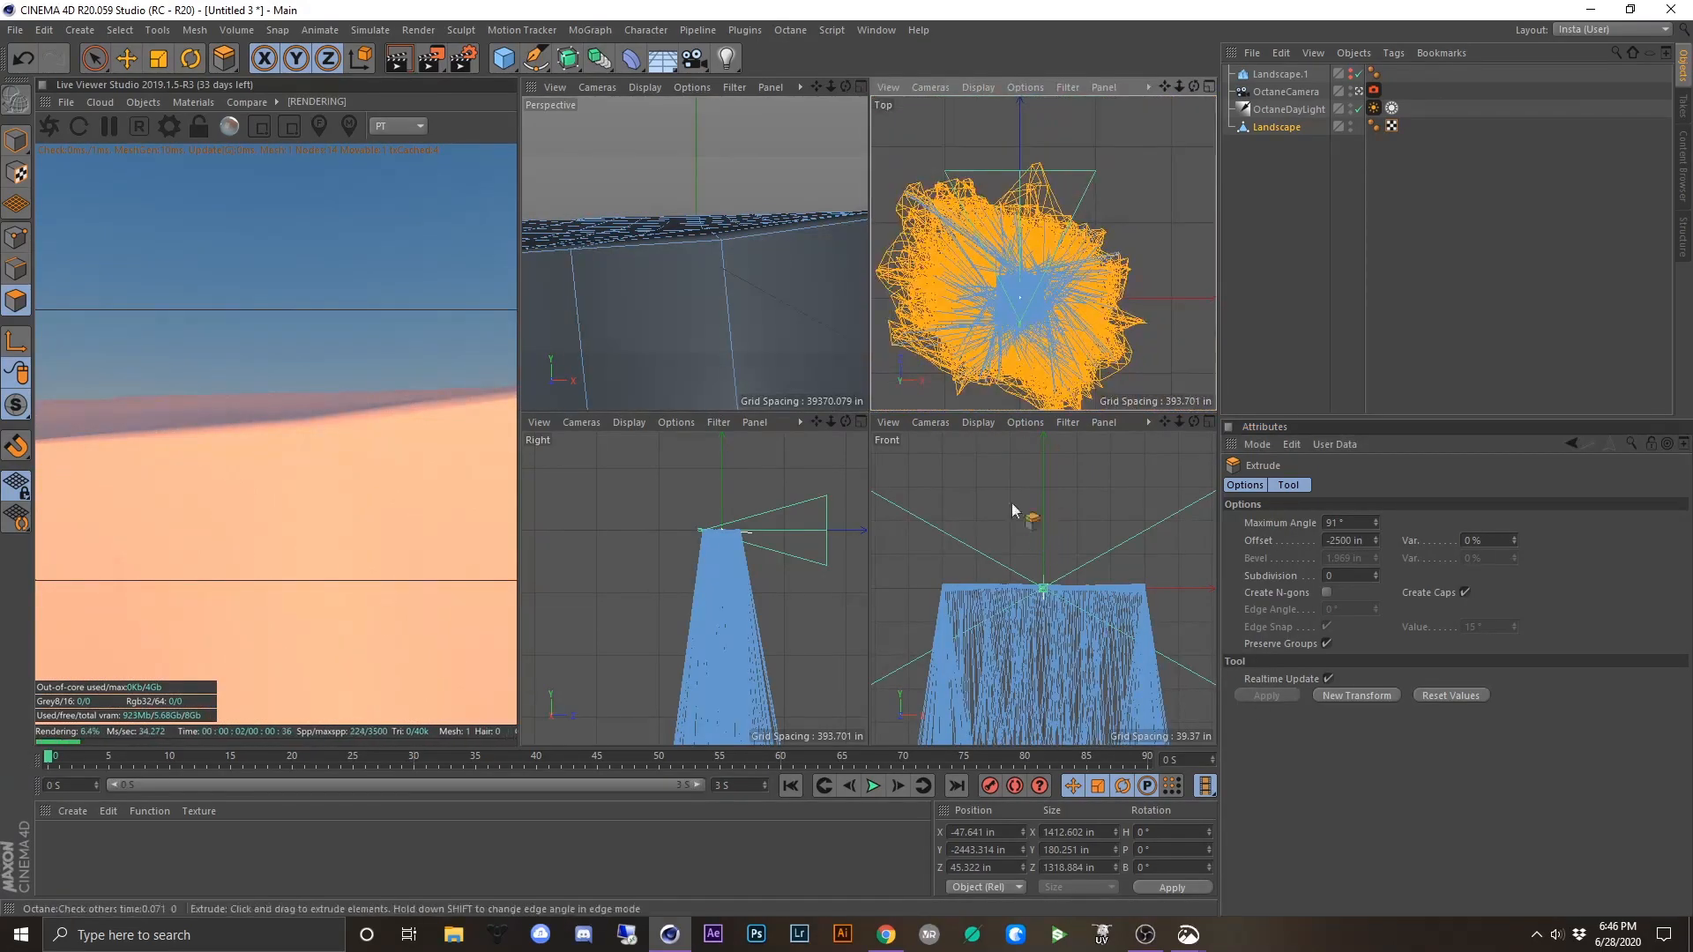
- Inspect the flared side walls of the extruded Landscape and undo the -2500 in extrusion
scroll(1061, 630, down, 6)
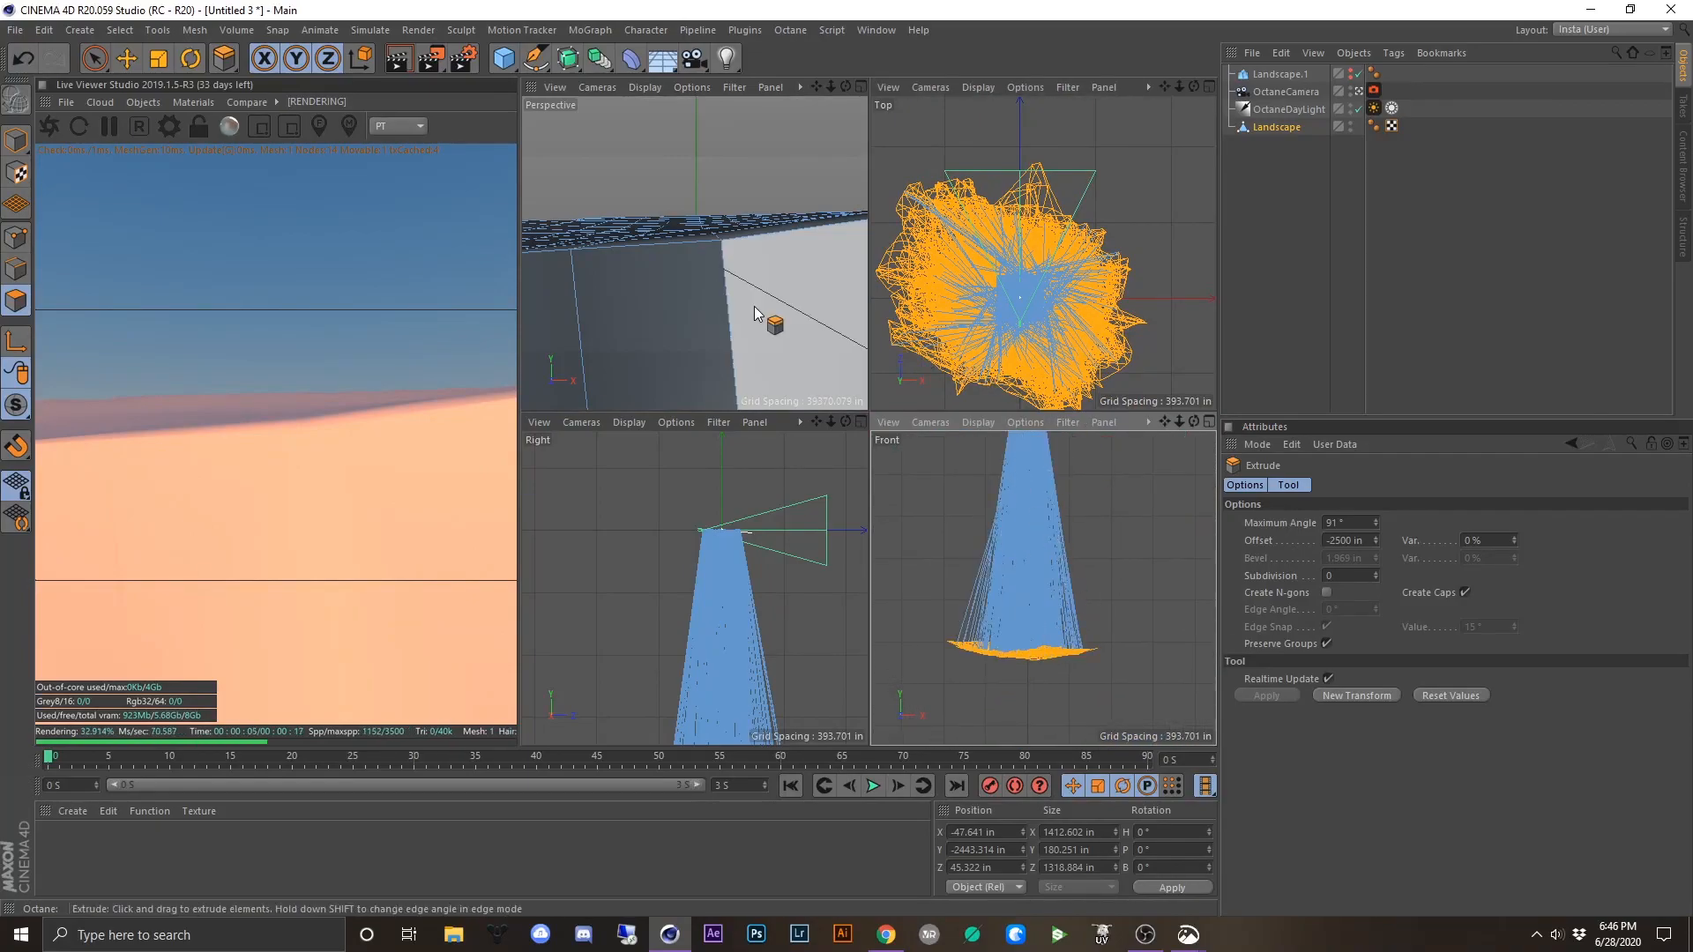
scroll(754, 305, down, 4)
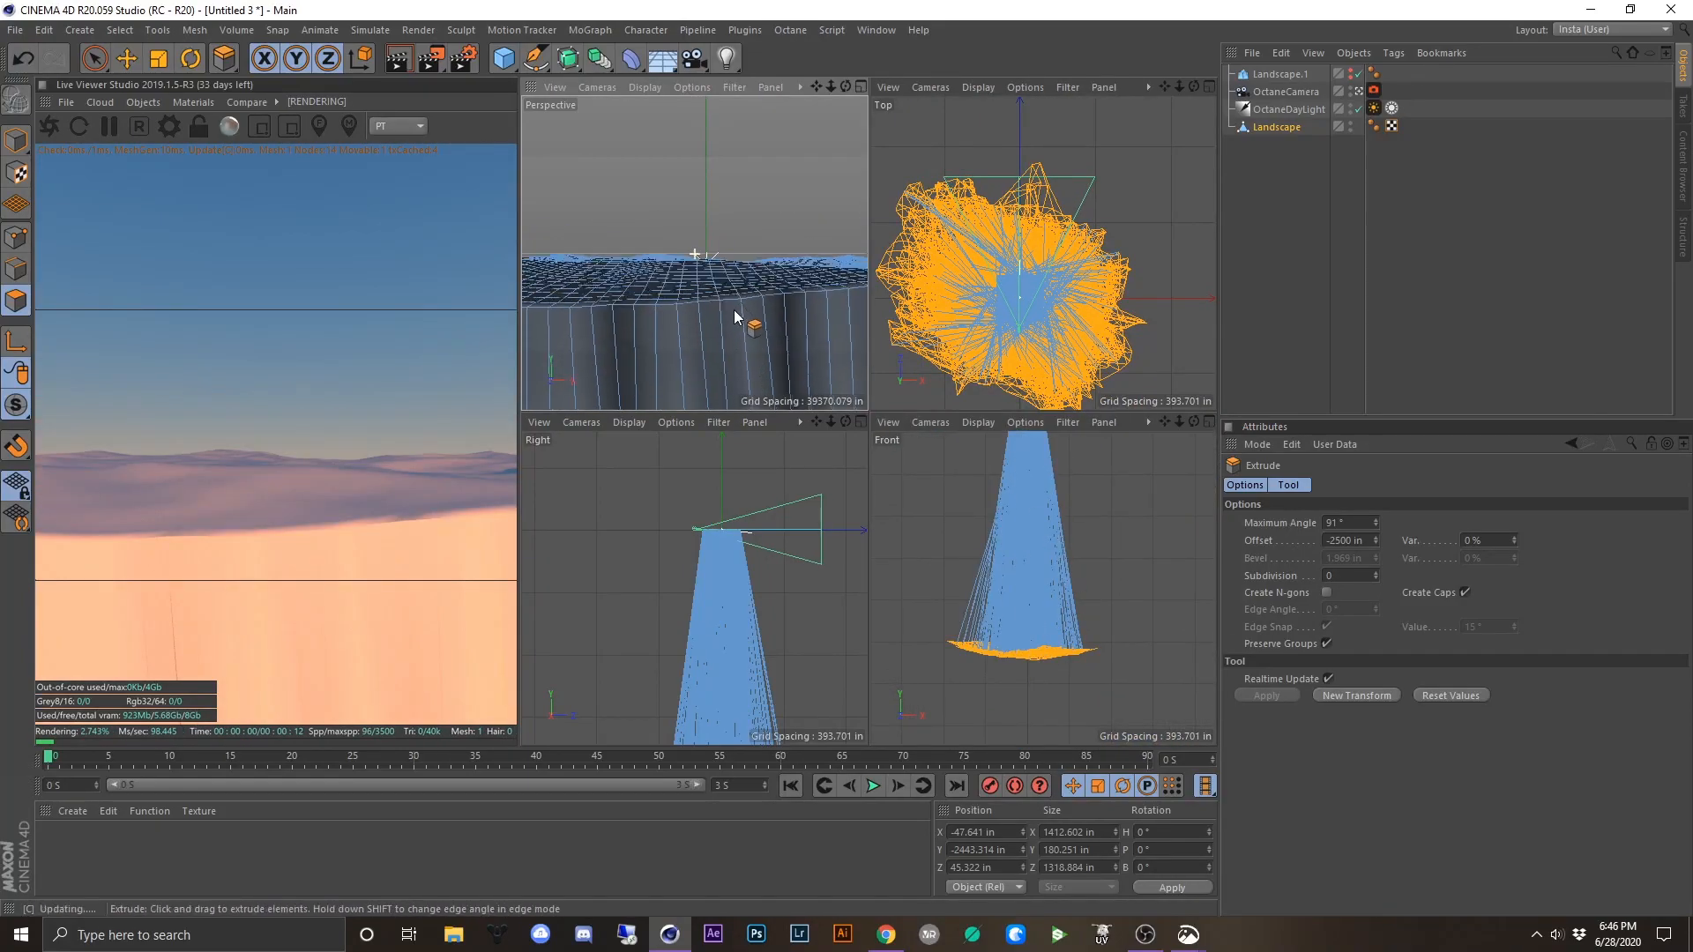
scroll(733, 310, up, 4)
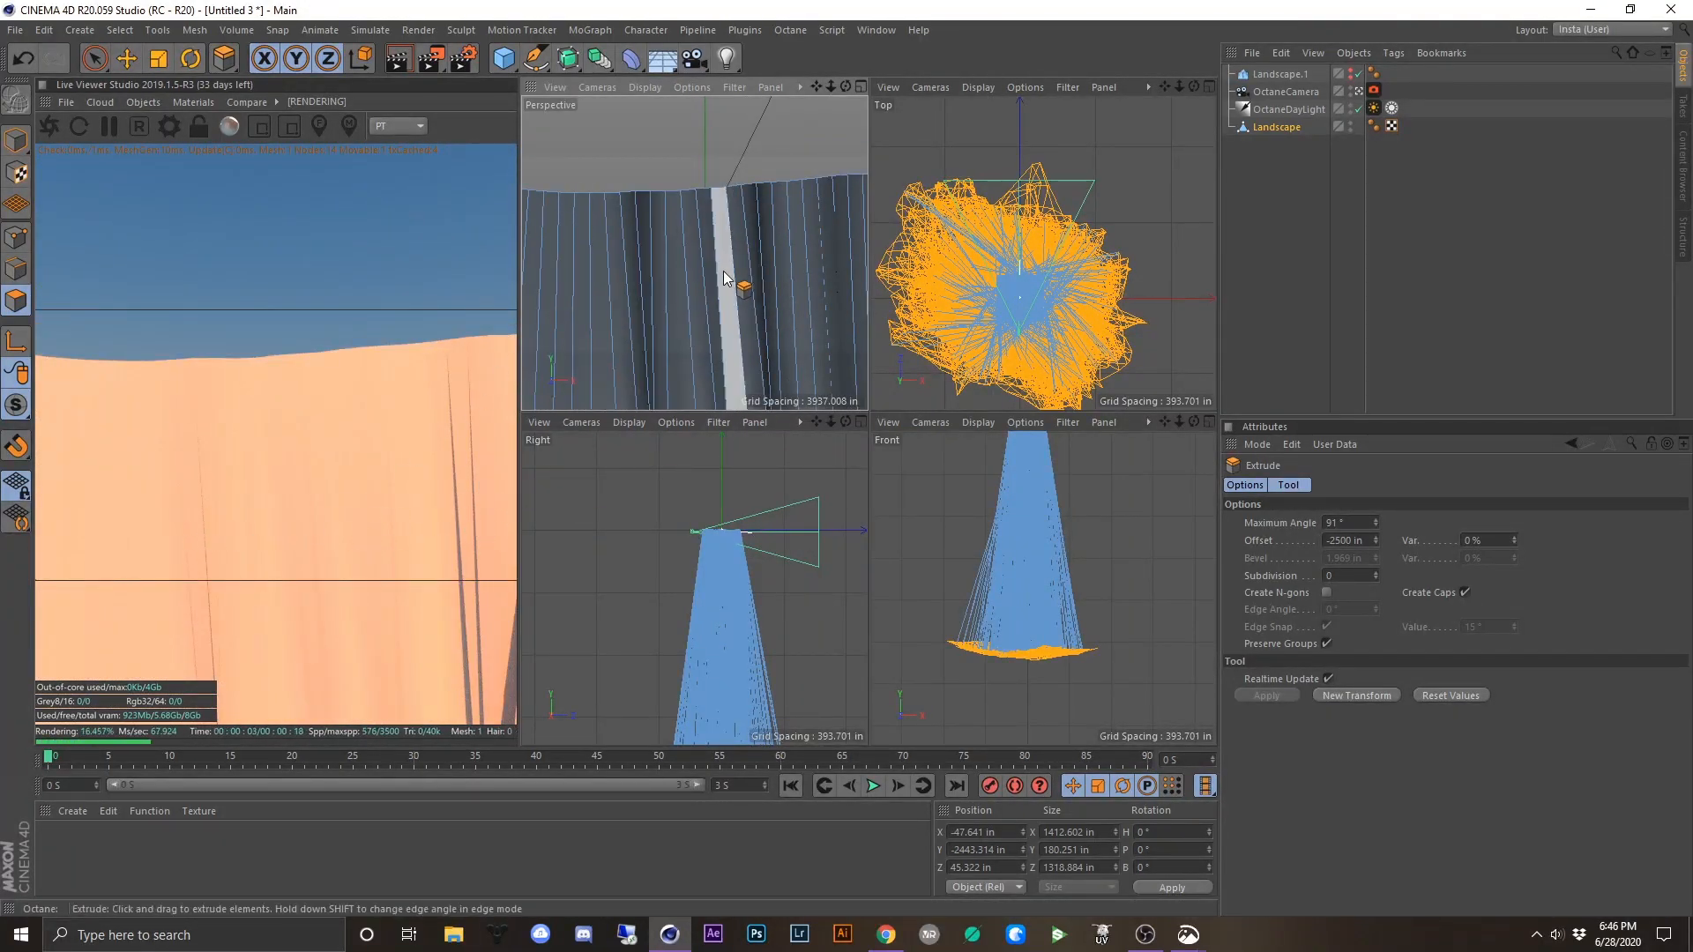
key(ctrl+z)
key(ctrl+z)
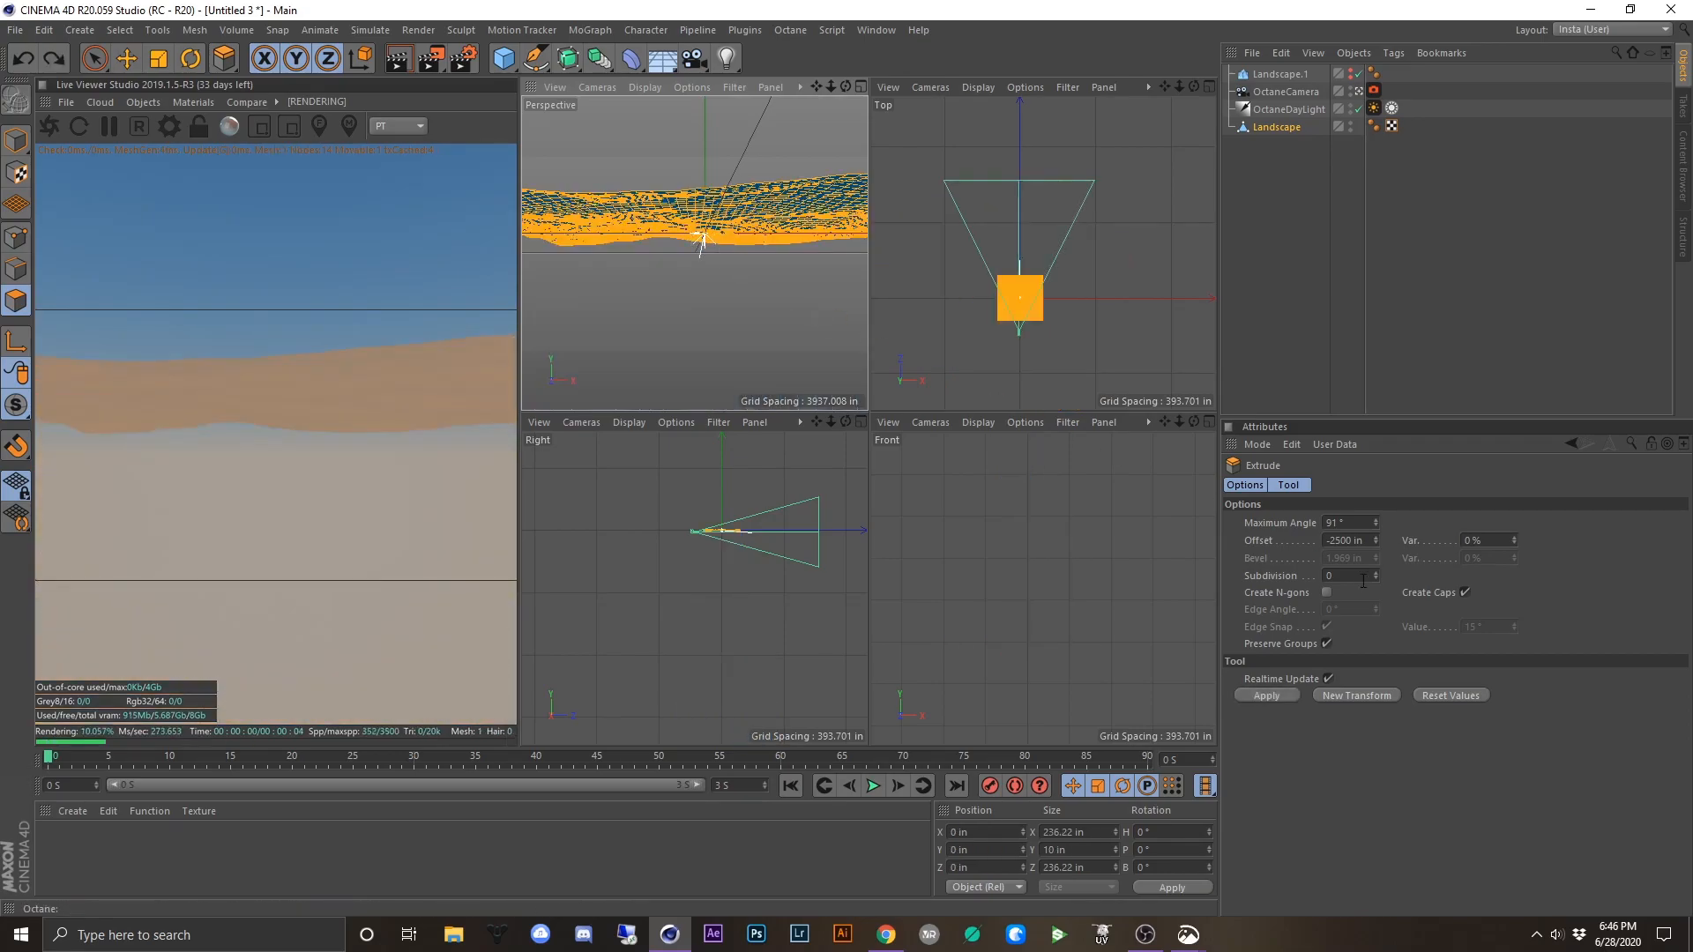
key(ctrl+z)
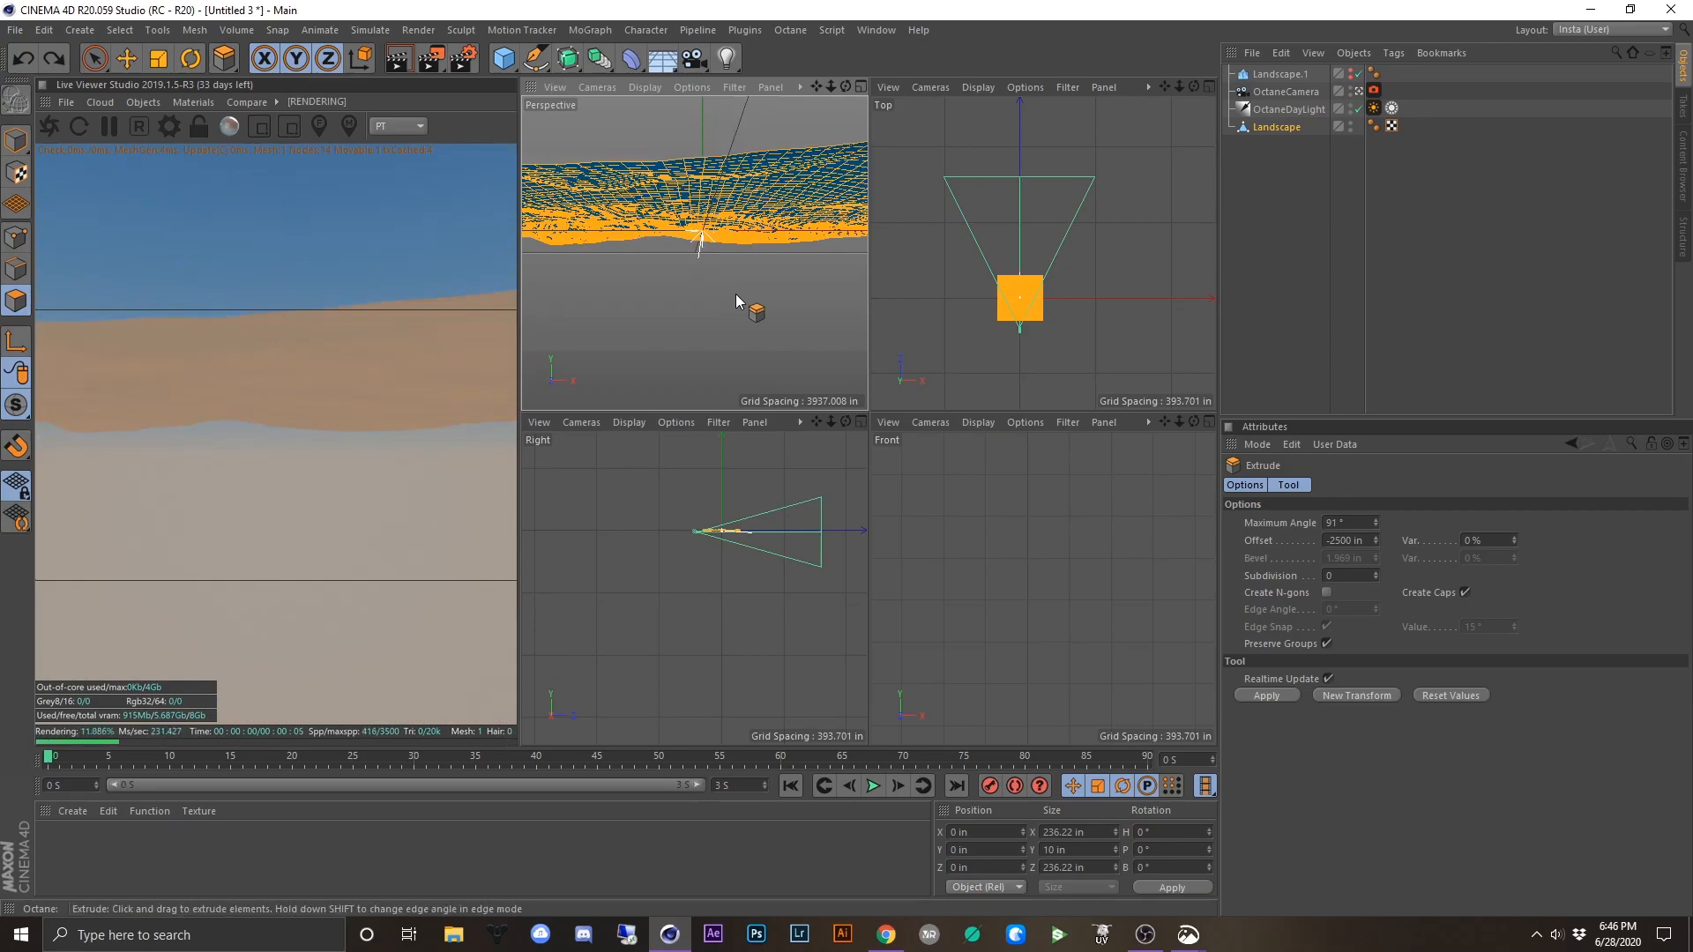
key(ctrl+z)
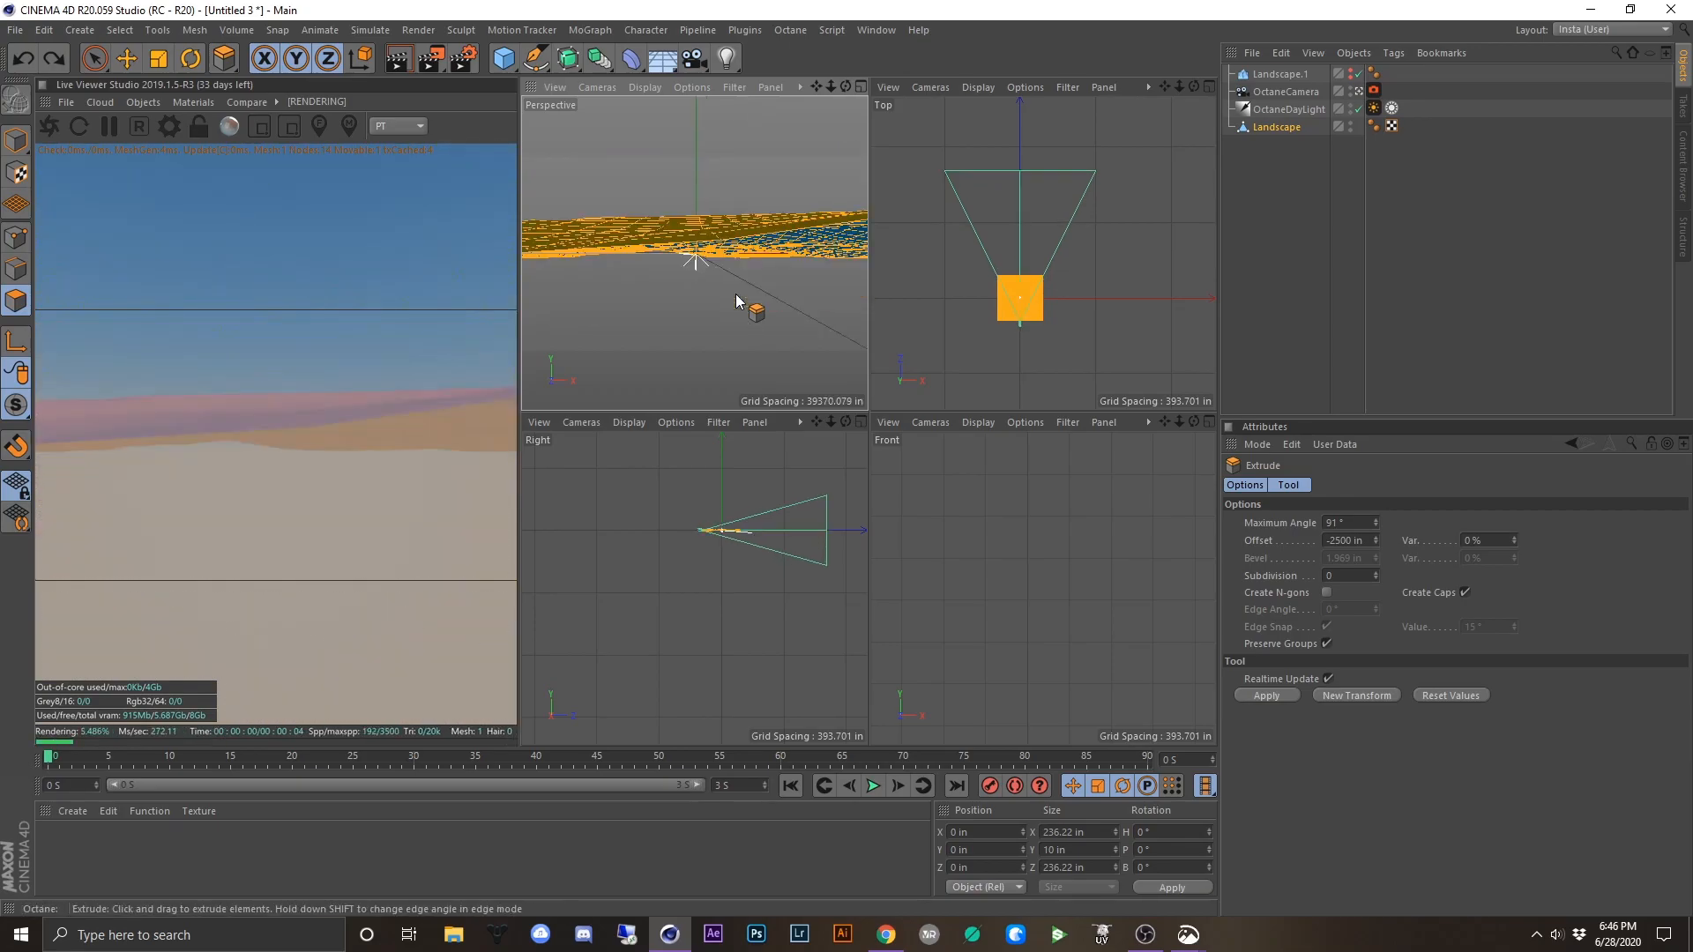
- Extrude all Landscape polygons with an offset of -1 in and move the extruded faces straight down about 2660 in
text(-)
key(Return)
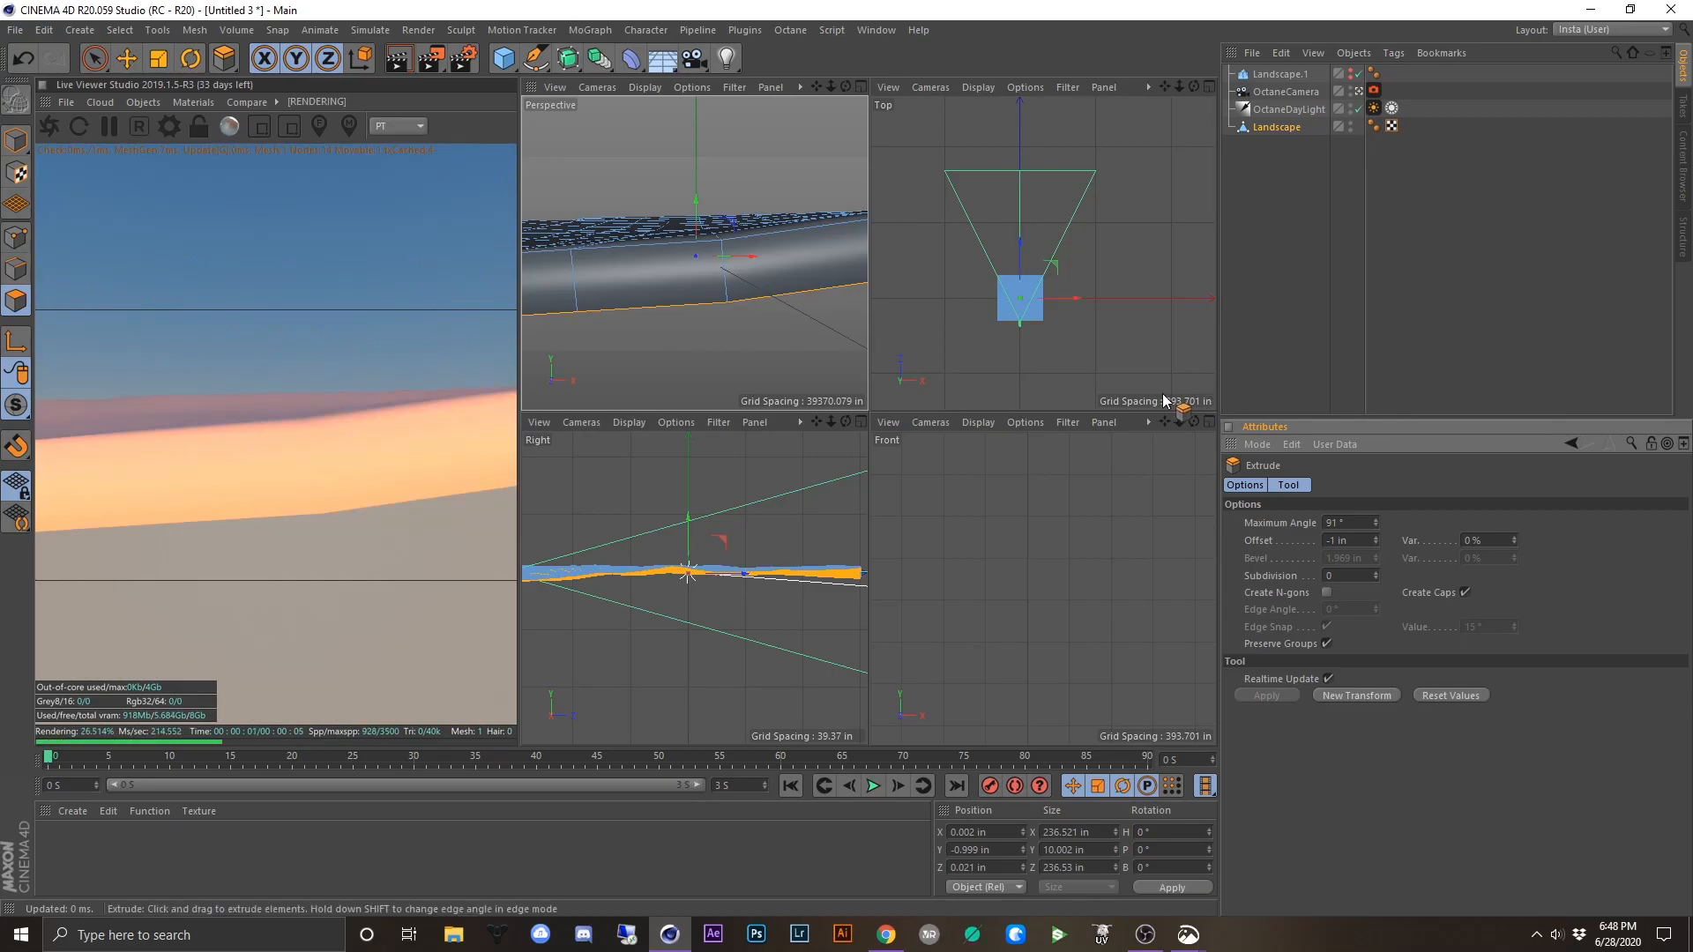
key(e)
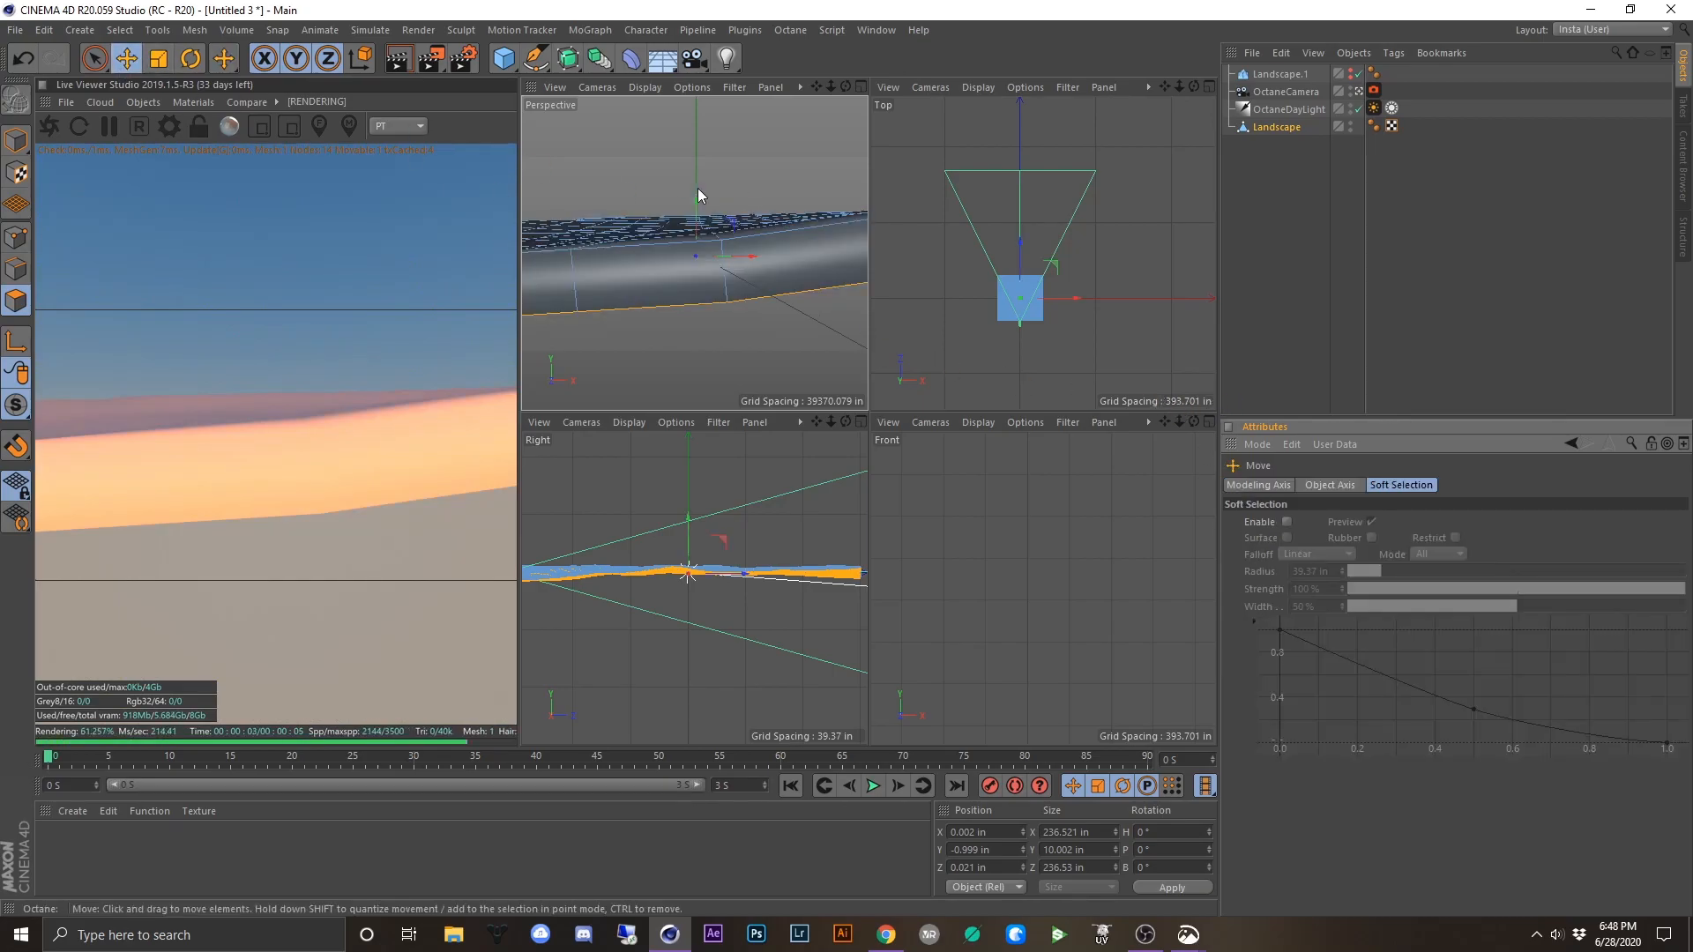
drag(698, 203, 697, 445)
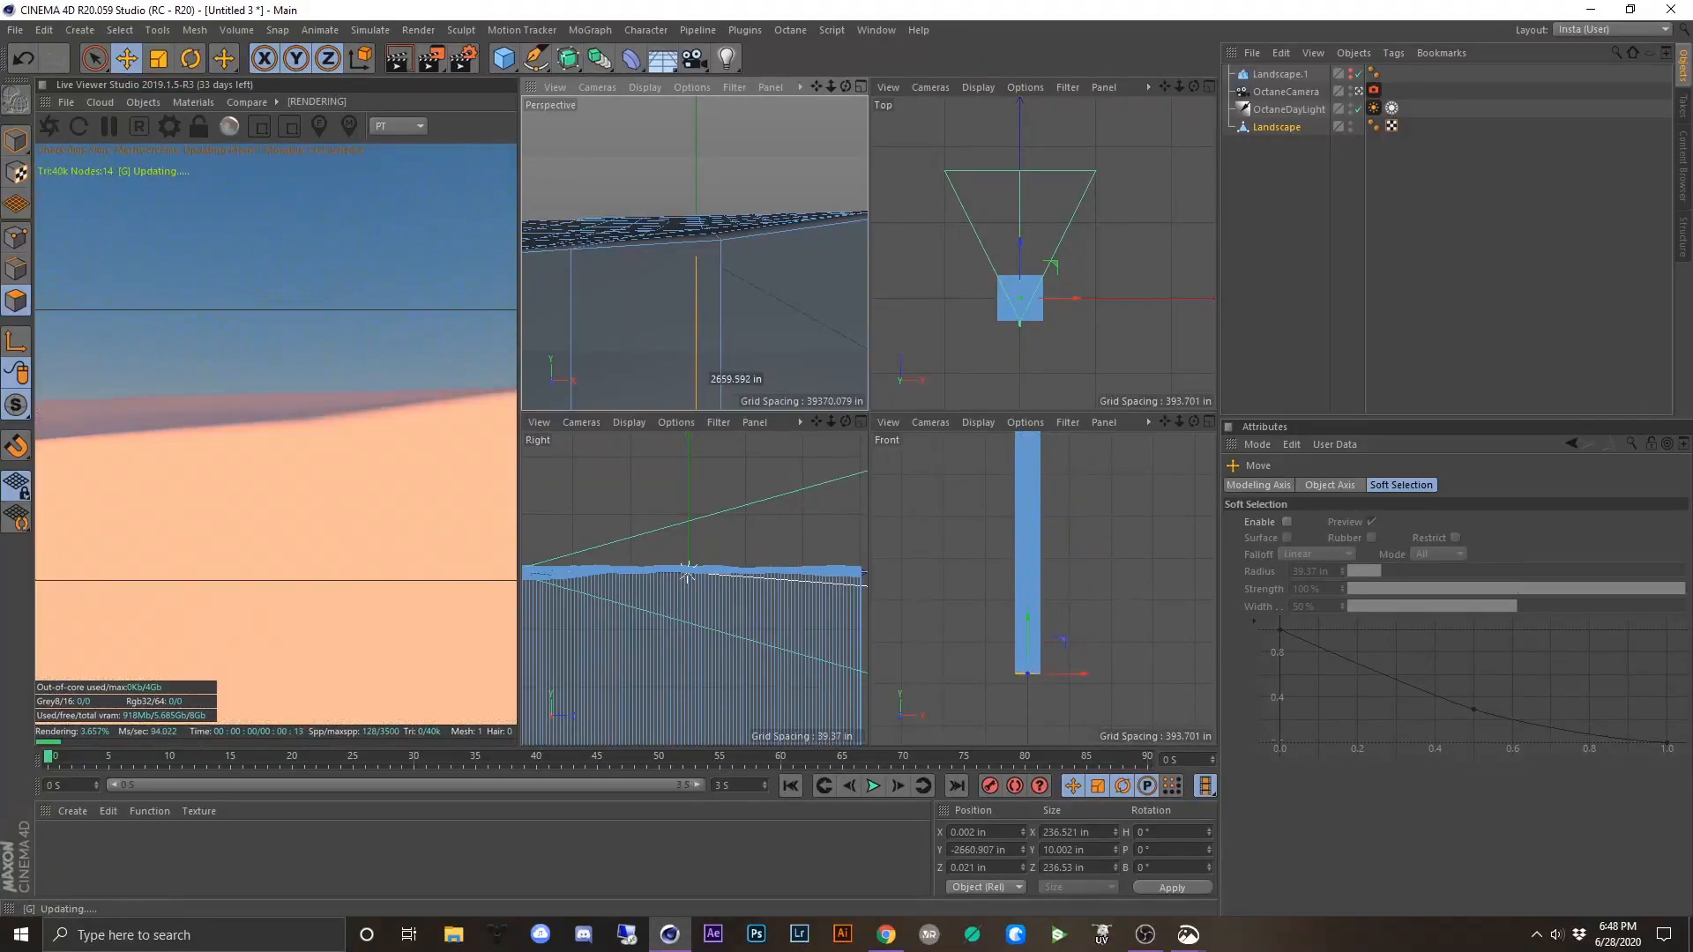
drag(698, 198, 698, 199)
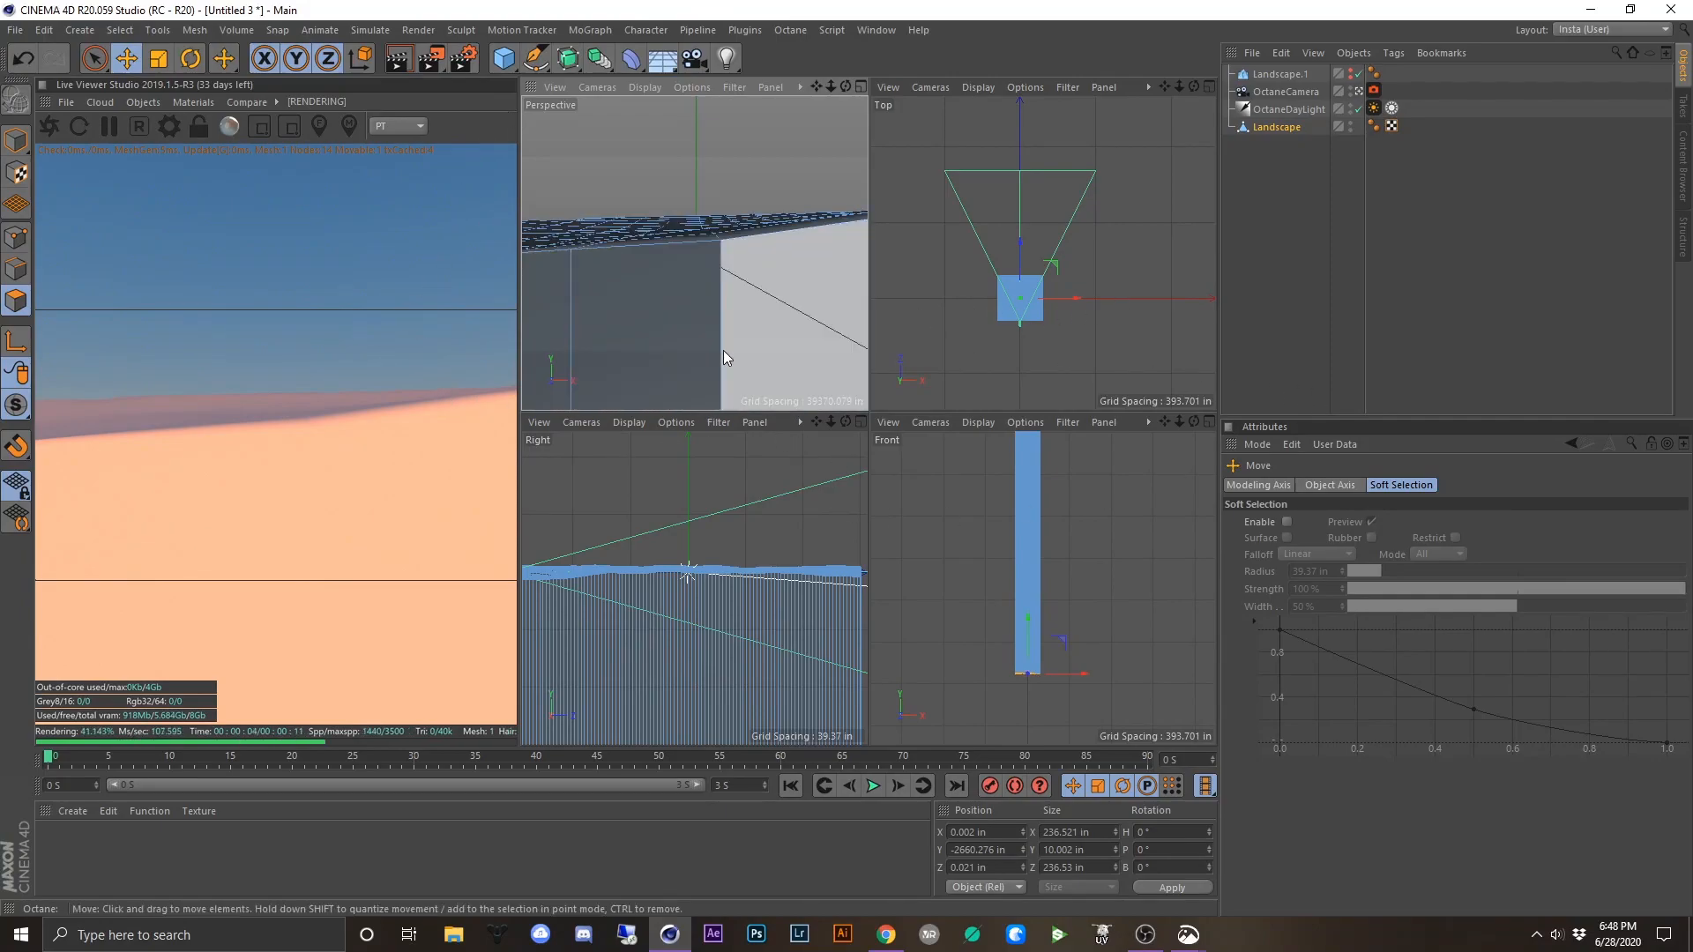
- Check the deepened Landscape from outside the OctaneCamera and return to the camera's view
click(1358, 91)
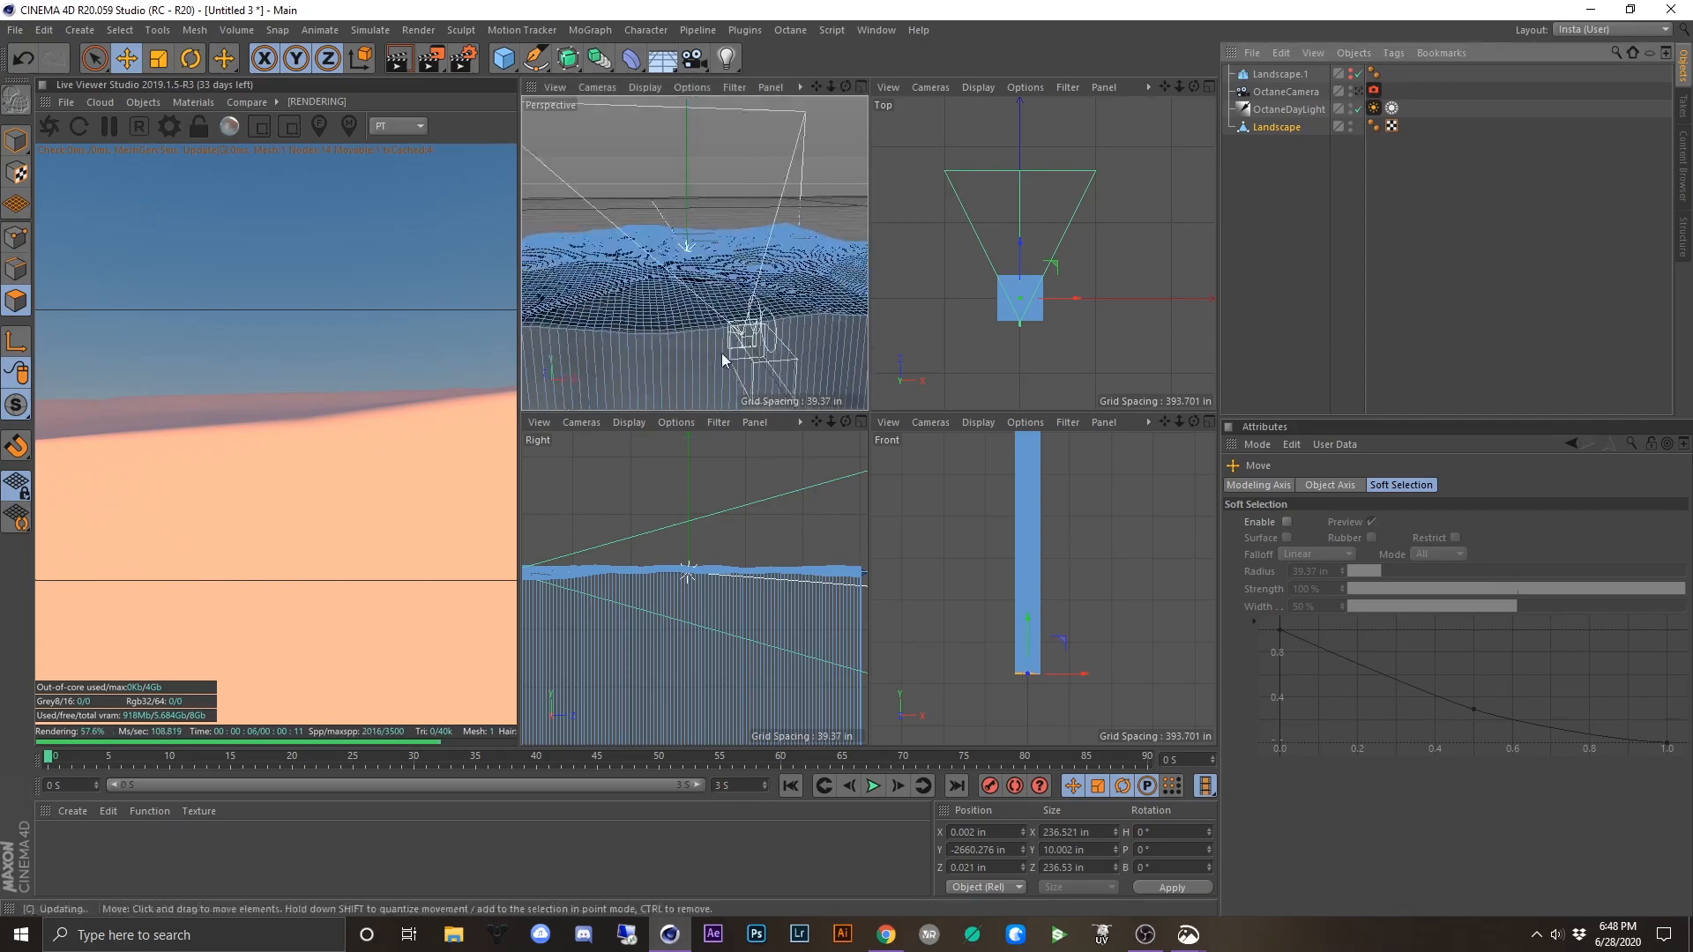
alt+drag(783, 353, 679, 196)
click(1361, 92)
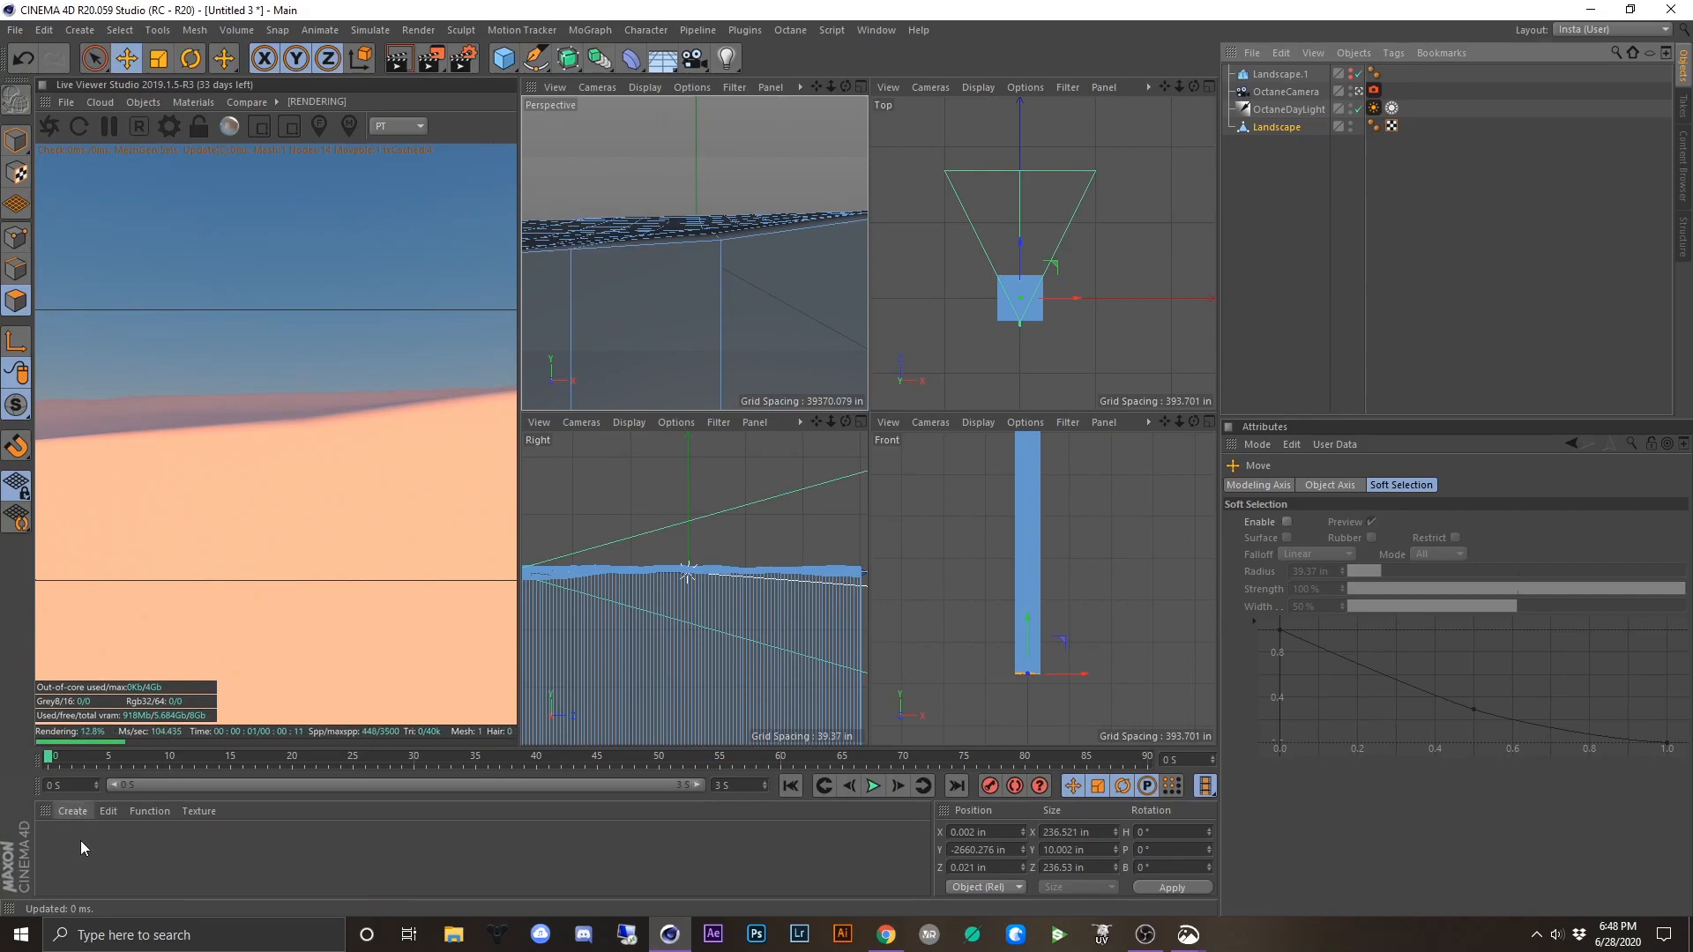
click(76, 815)
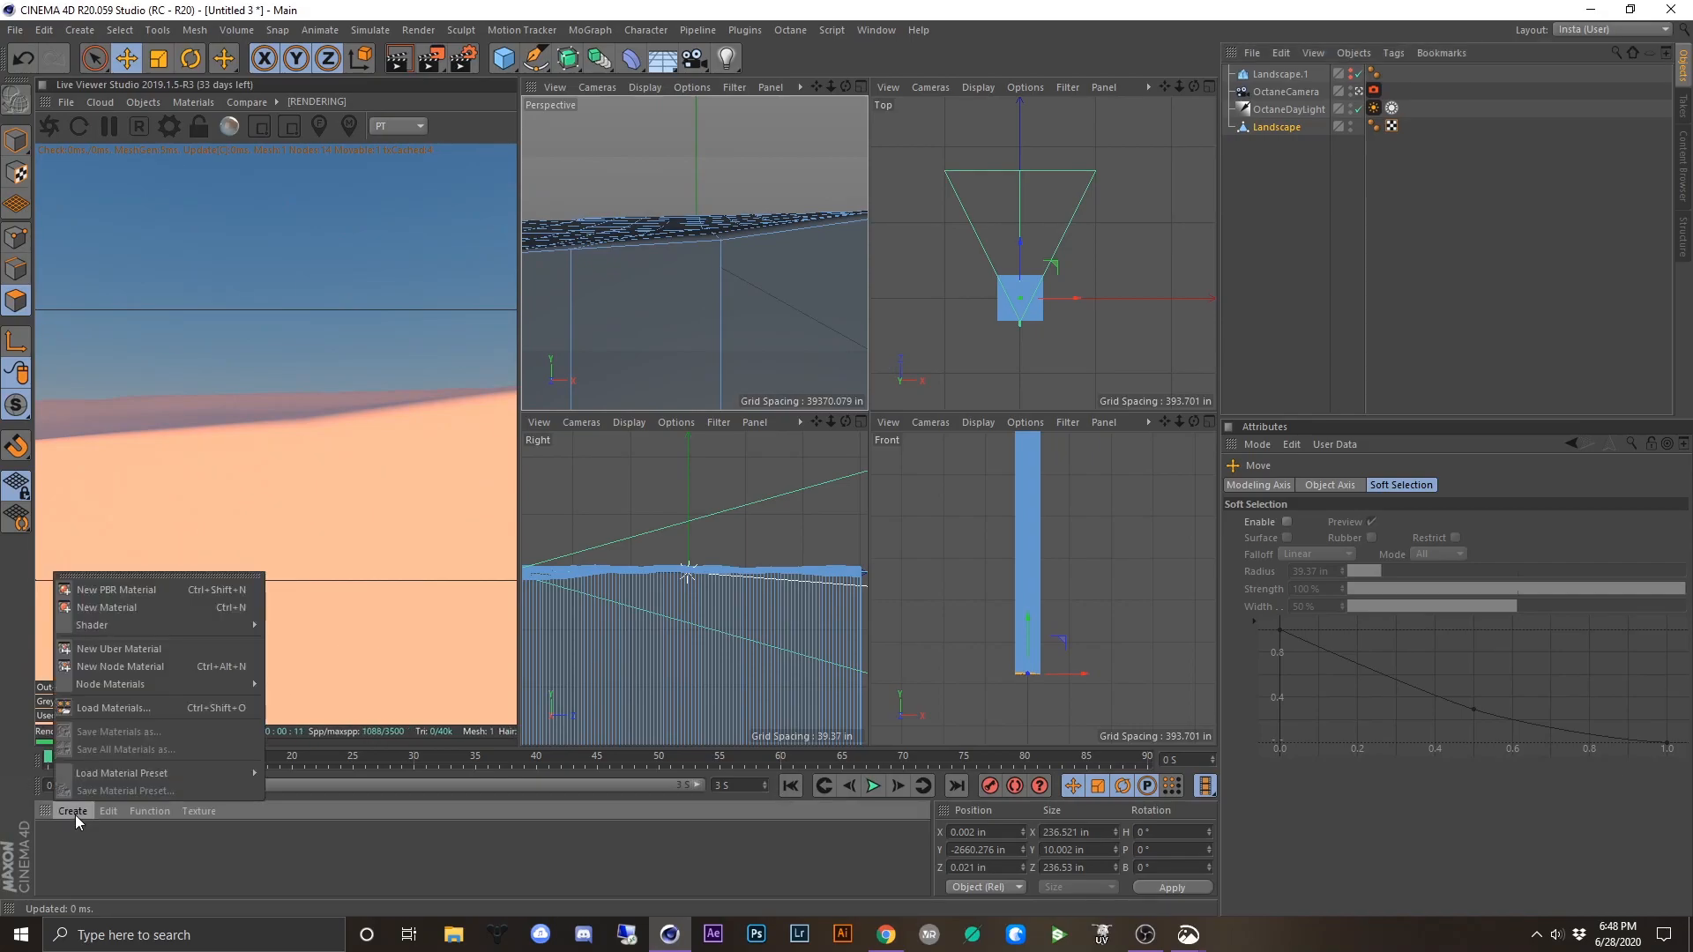
click(76, 815)
- Set the North Offset of the OctaneDayLight's daylight tag to about -0.405
click(1295, 110)
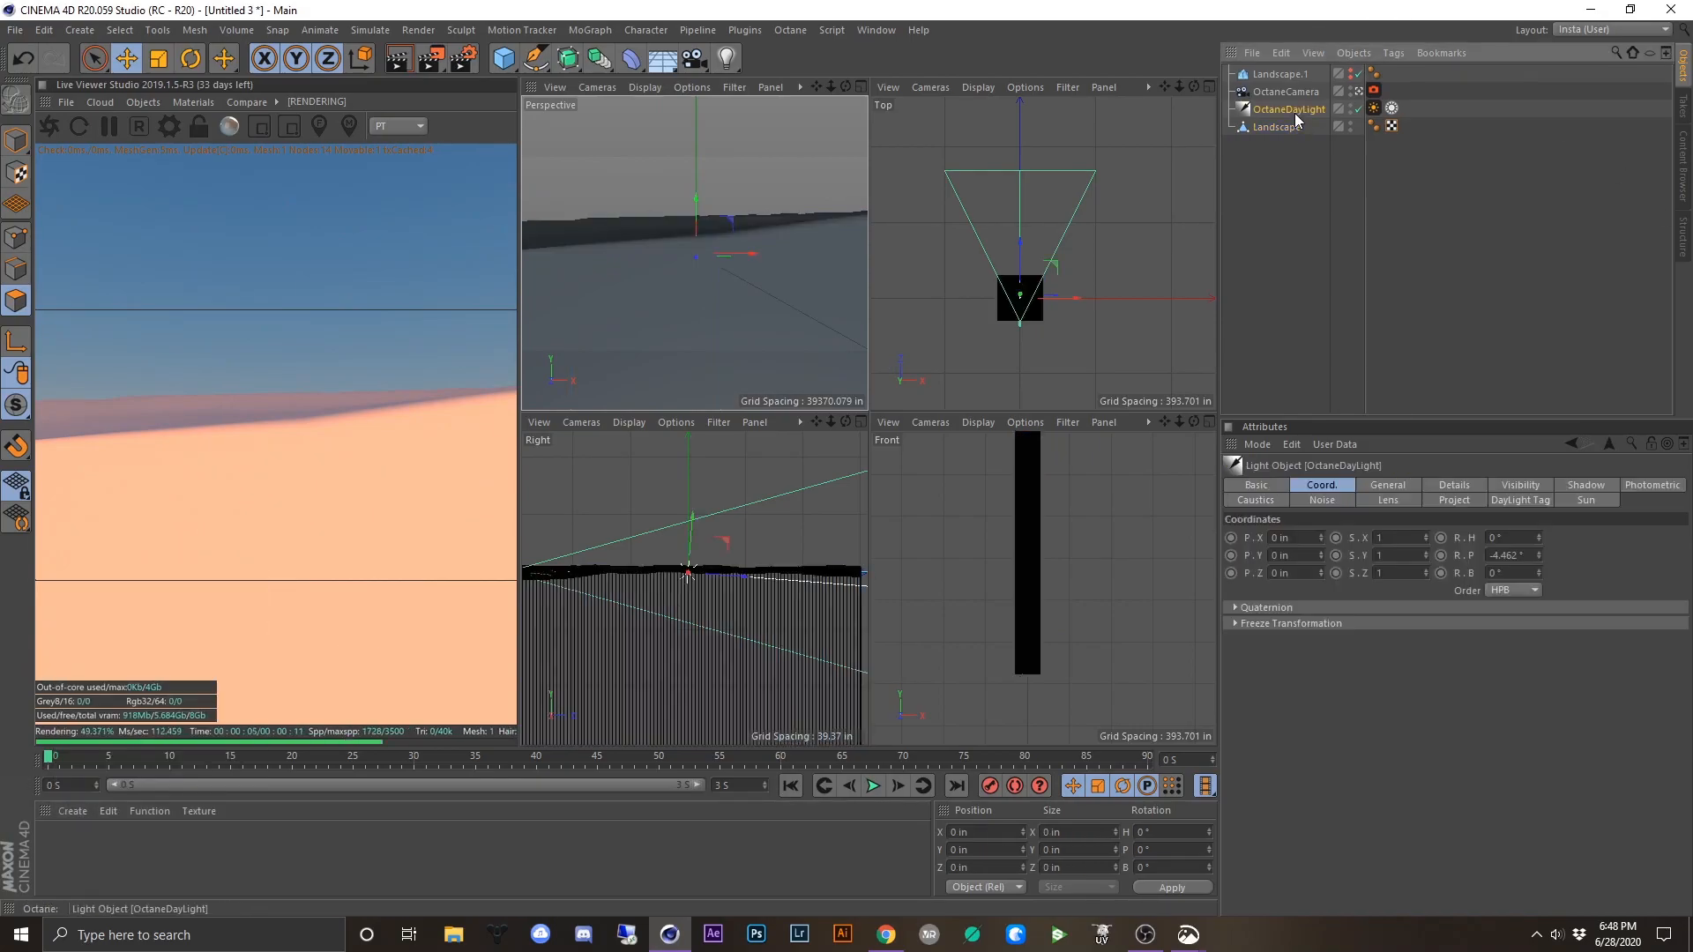
click(1373, 106)
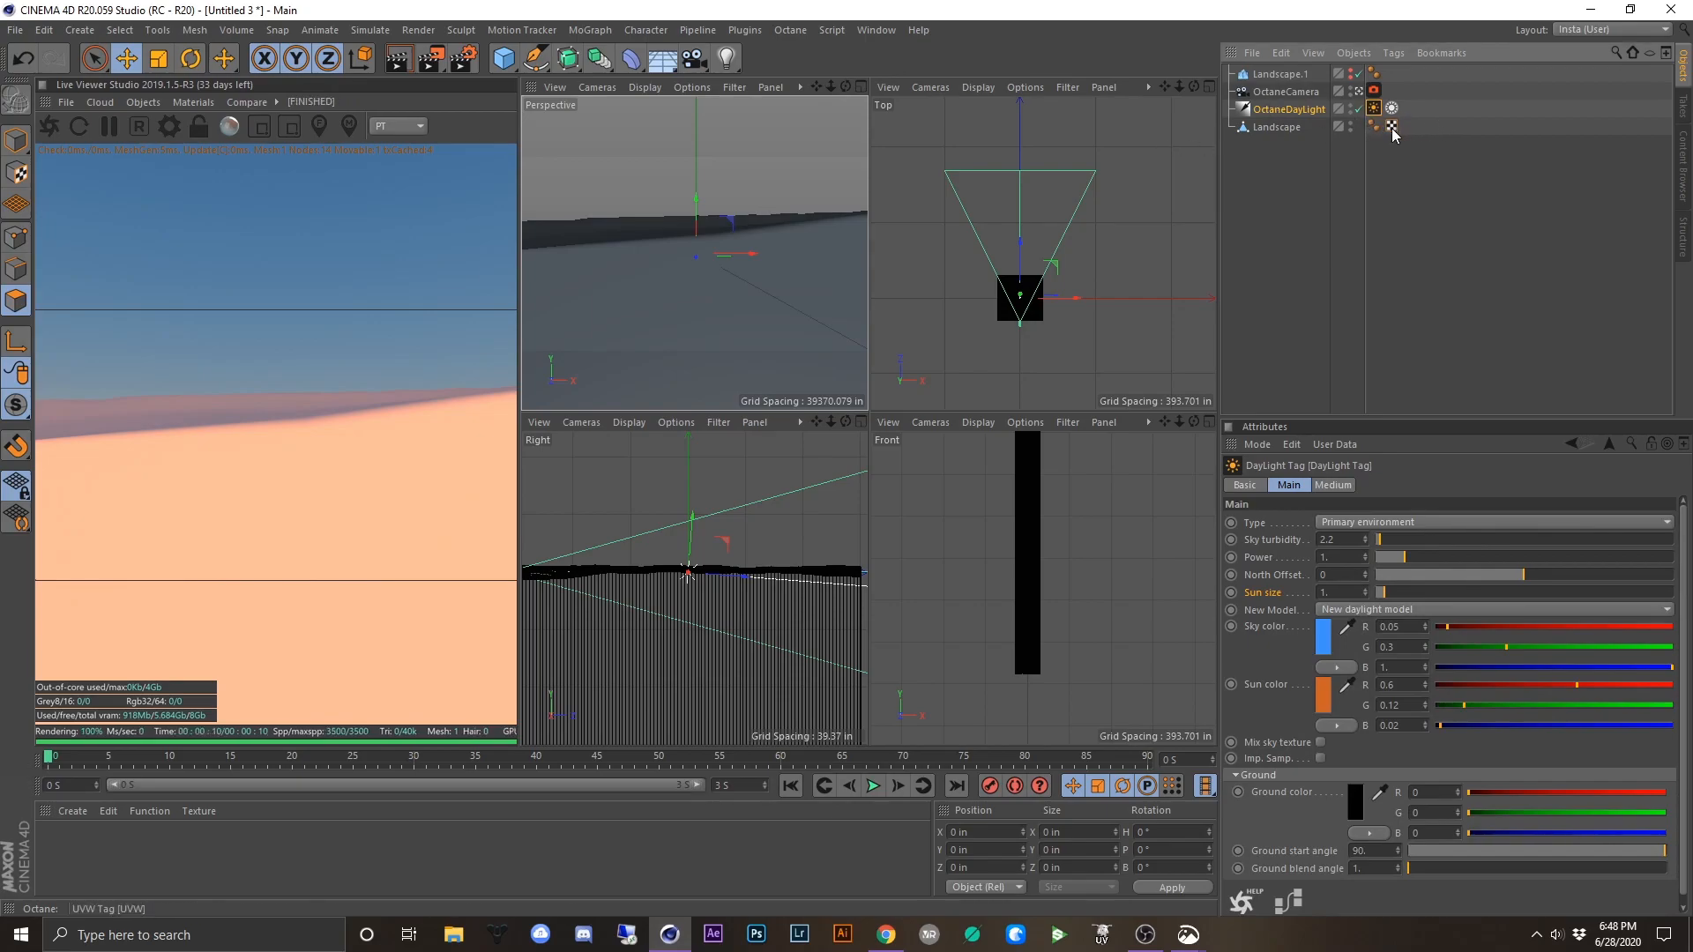
drag(1510, 578, 1470, 579)
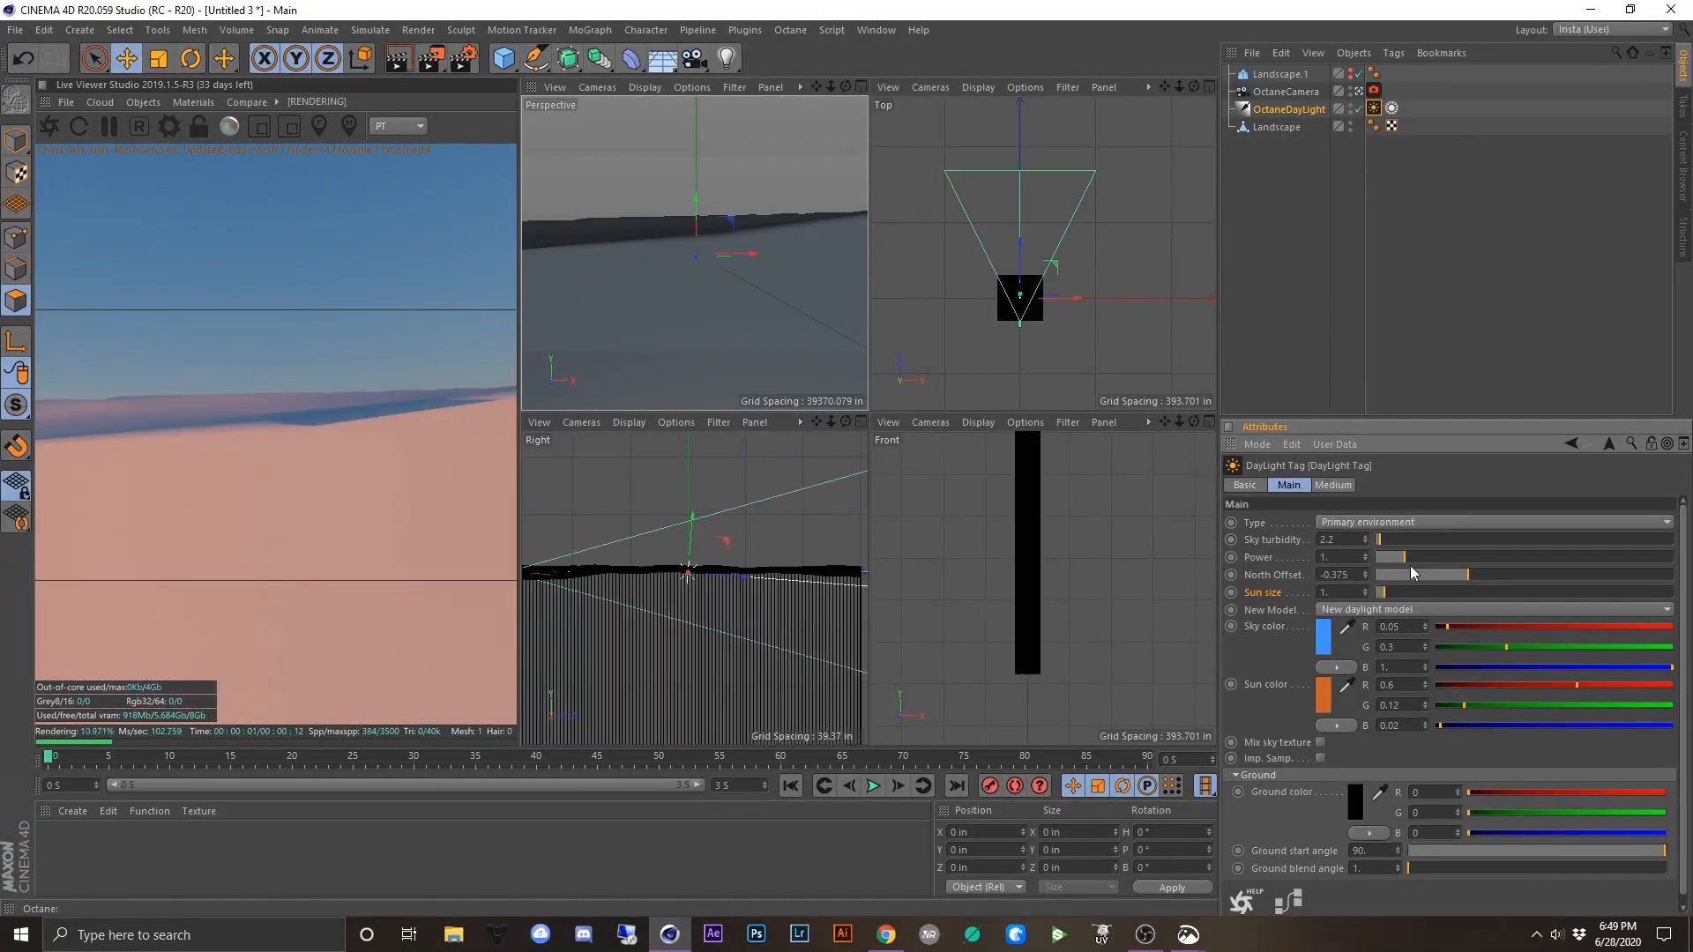
mouse_move(1451, 571)
mouse_down()
mouse_move(1391, 574)
mouse_move(1464, 567)
mouse_up()
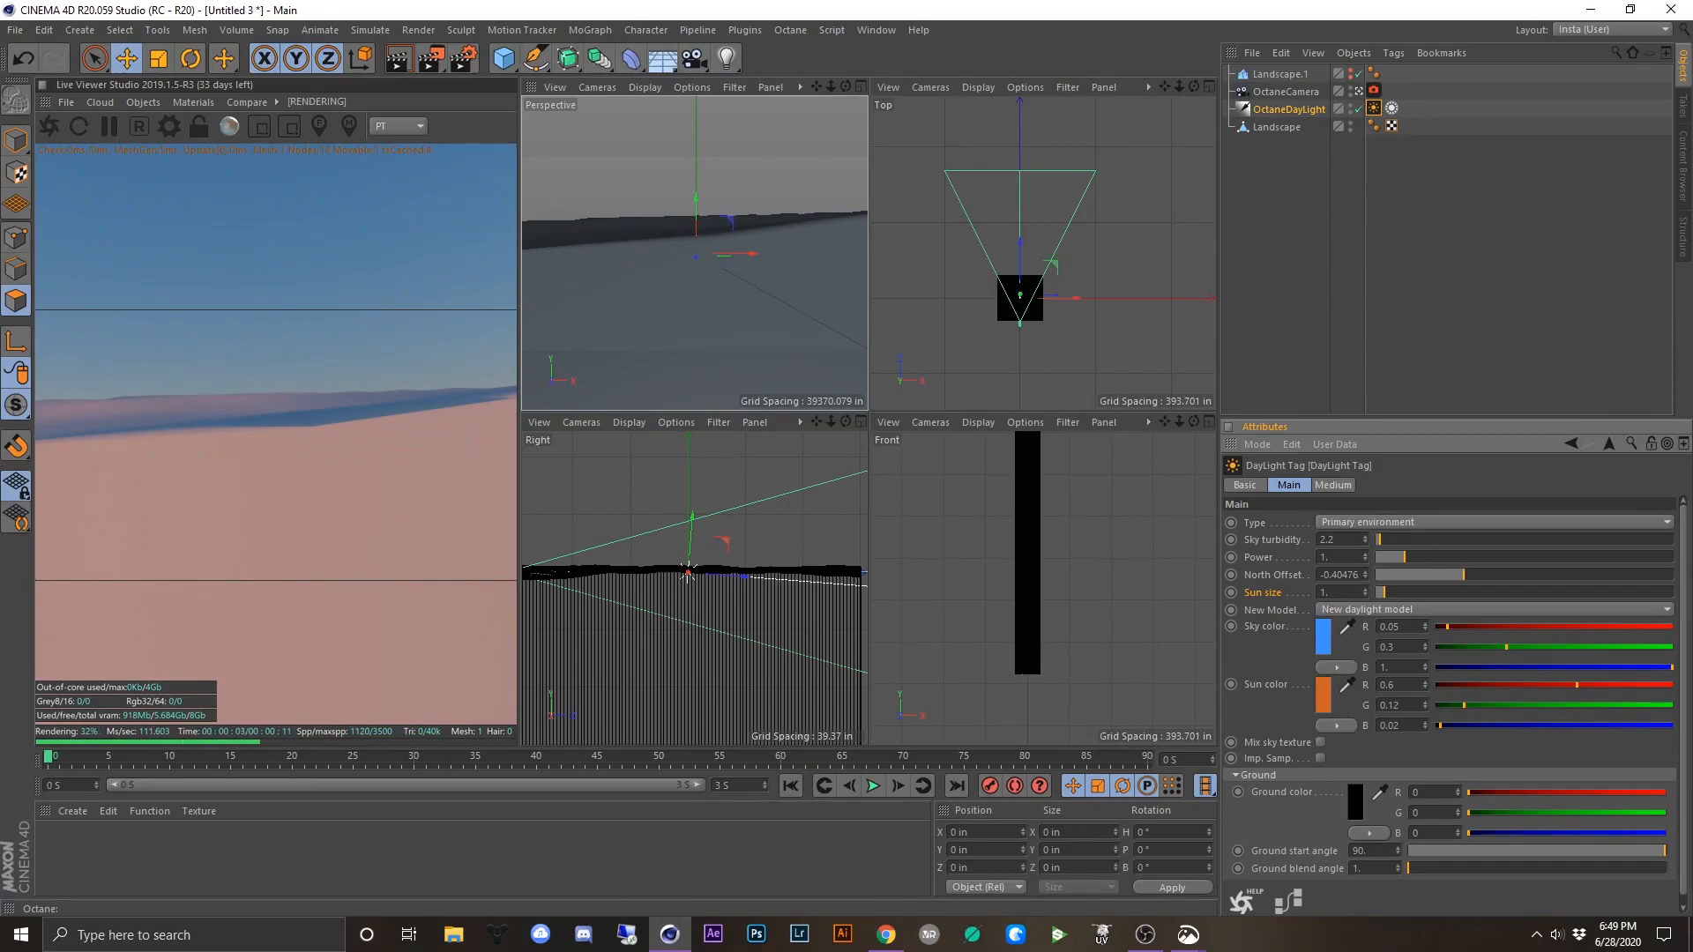
- Create an Octane Material, set its type to Specular and apply it to the Landscape
click(75, 812)
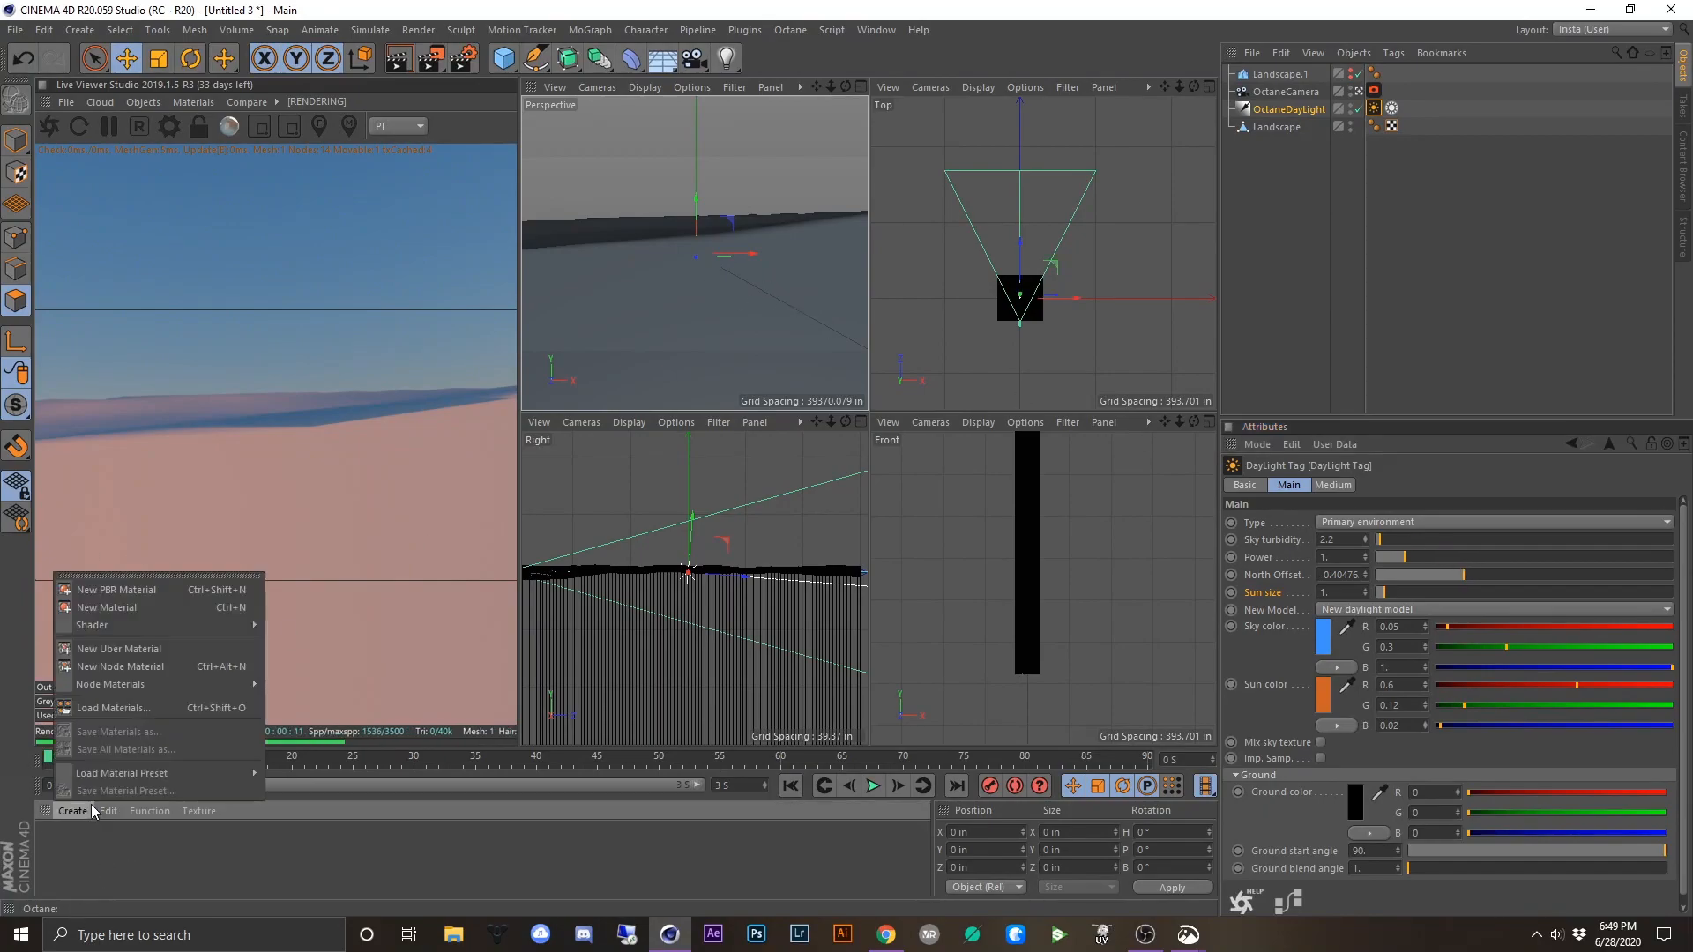
mouse_move(220, 625)
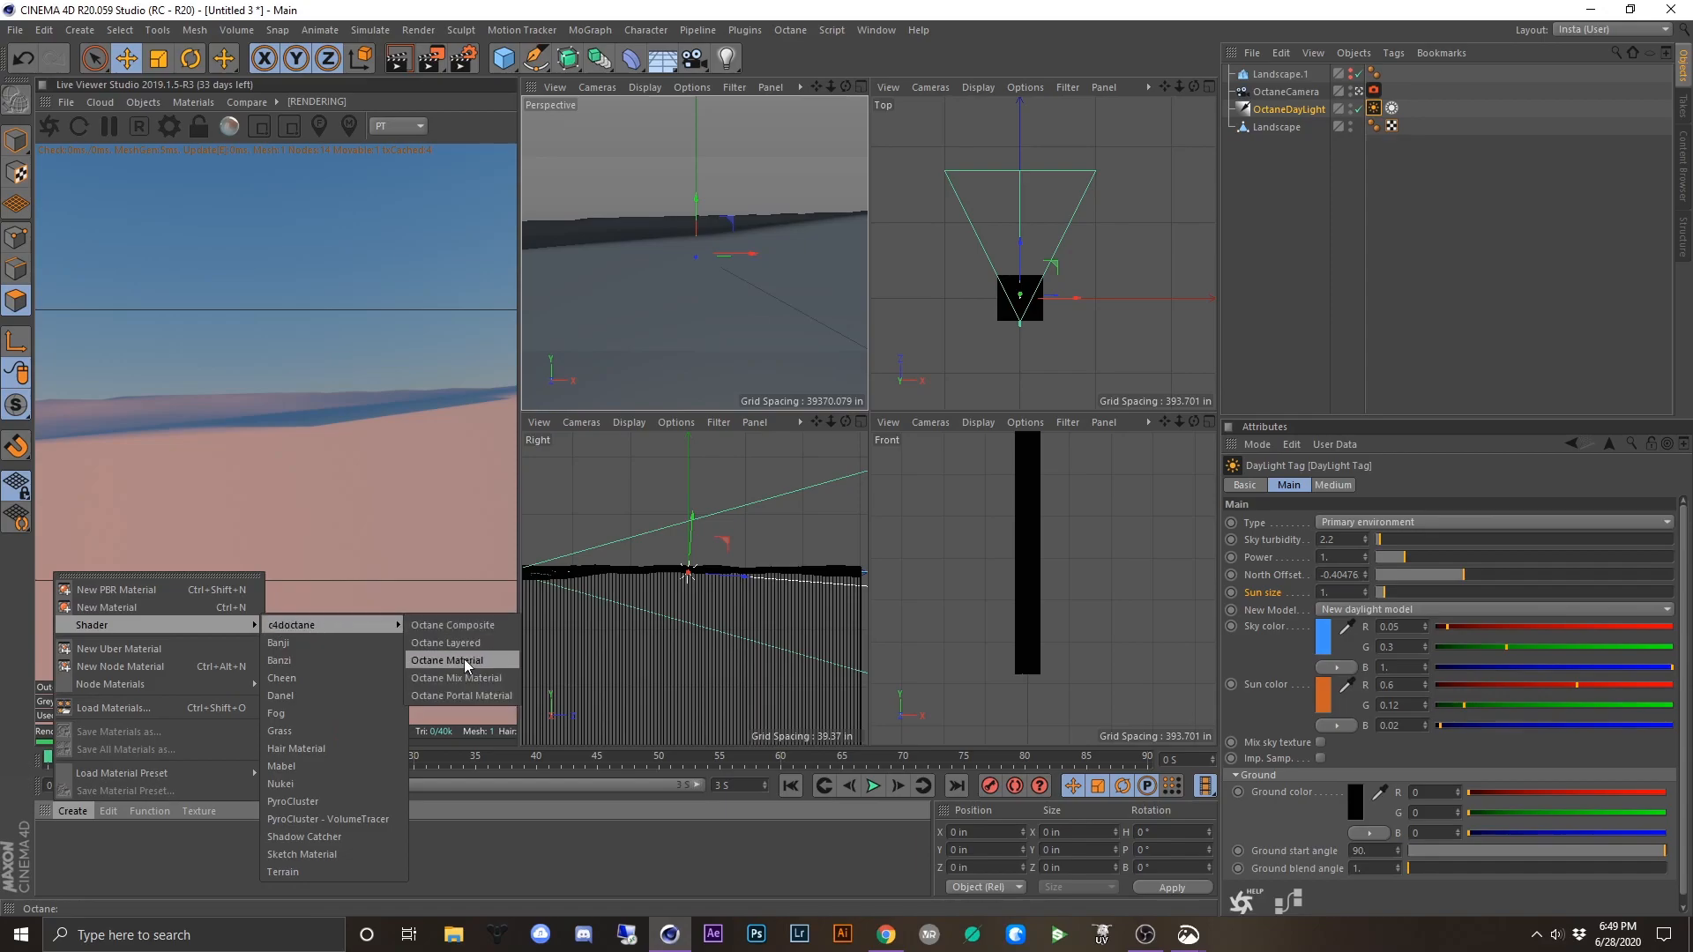
click(464, 659)
double_click(55, 842)
click(386, 302)
click(390, 333)
drag(58, 852, 88, 465)
drag(1264, 35, 1287, 128)
drag(621, 121, 1208, 142)
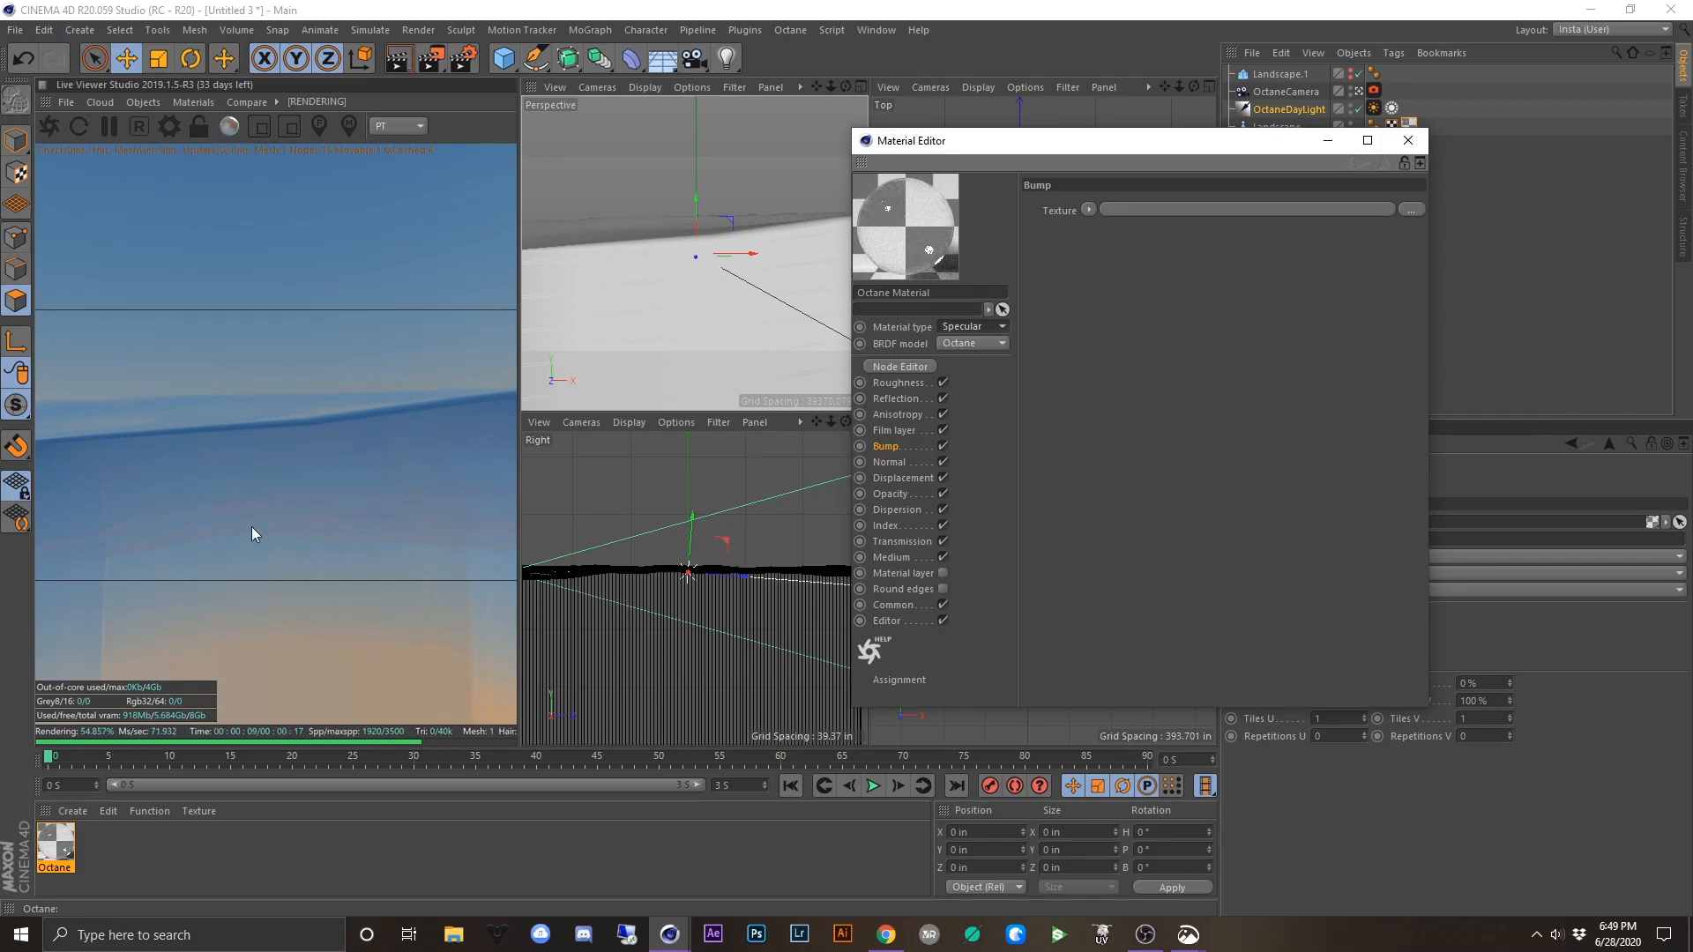
- Set the specular material's refraction Index to 1.005
click(885, 527)
drag(1144, 207, 1131, 204)
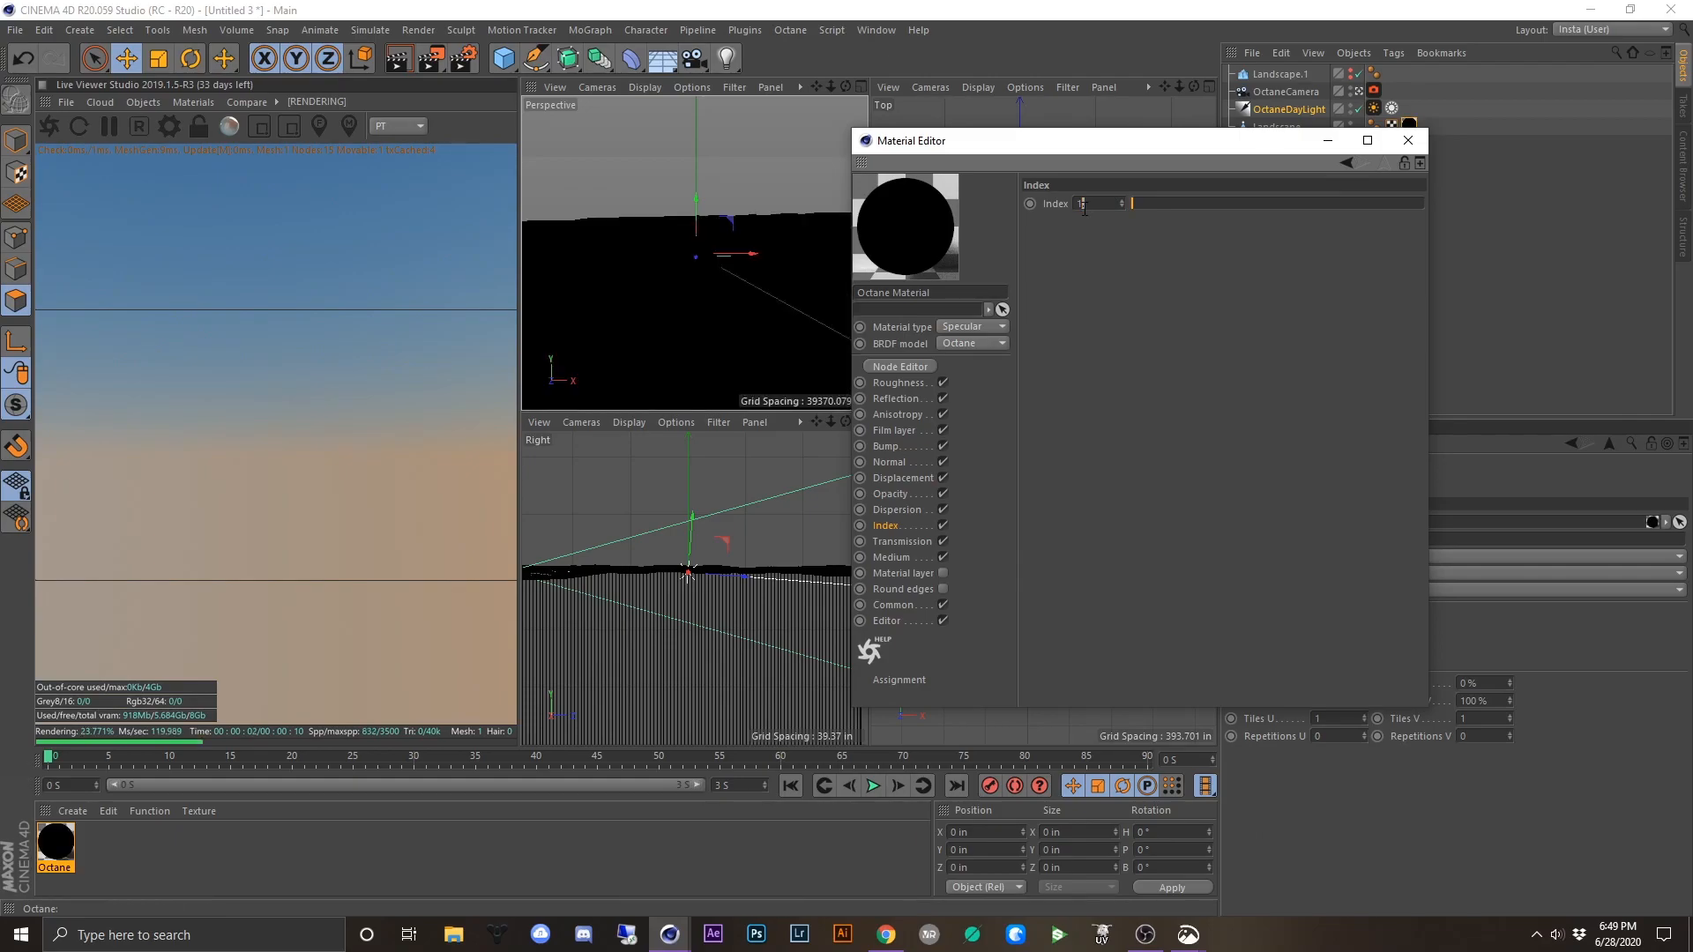
text(5)
key(Return)
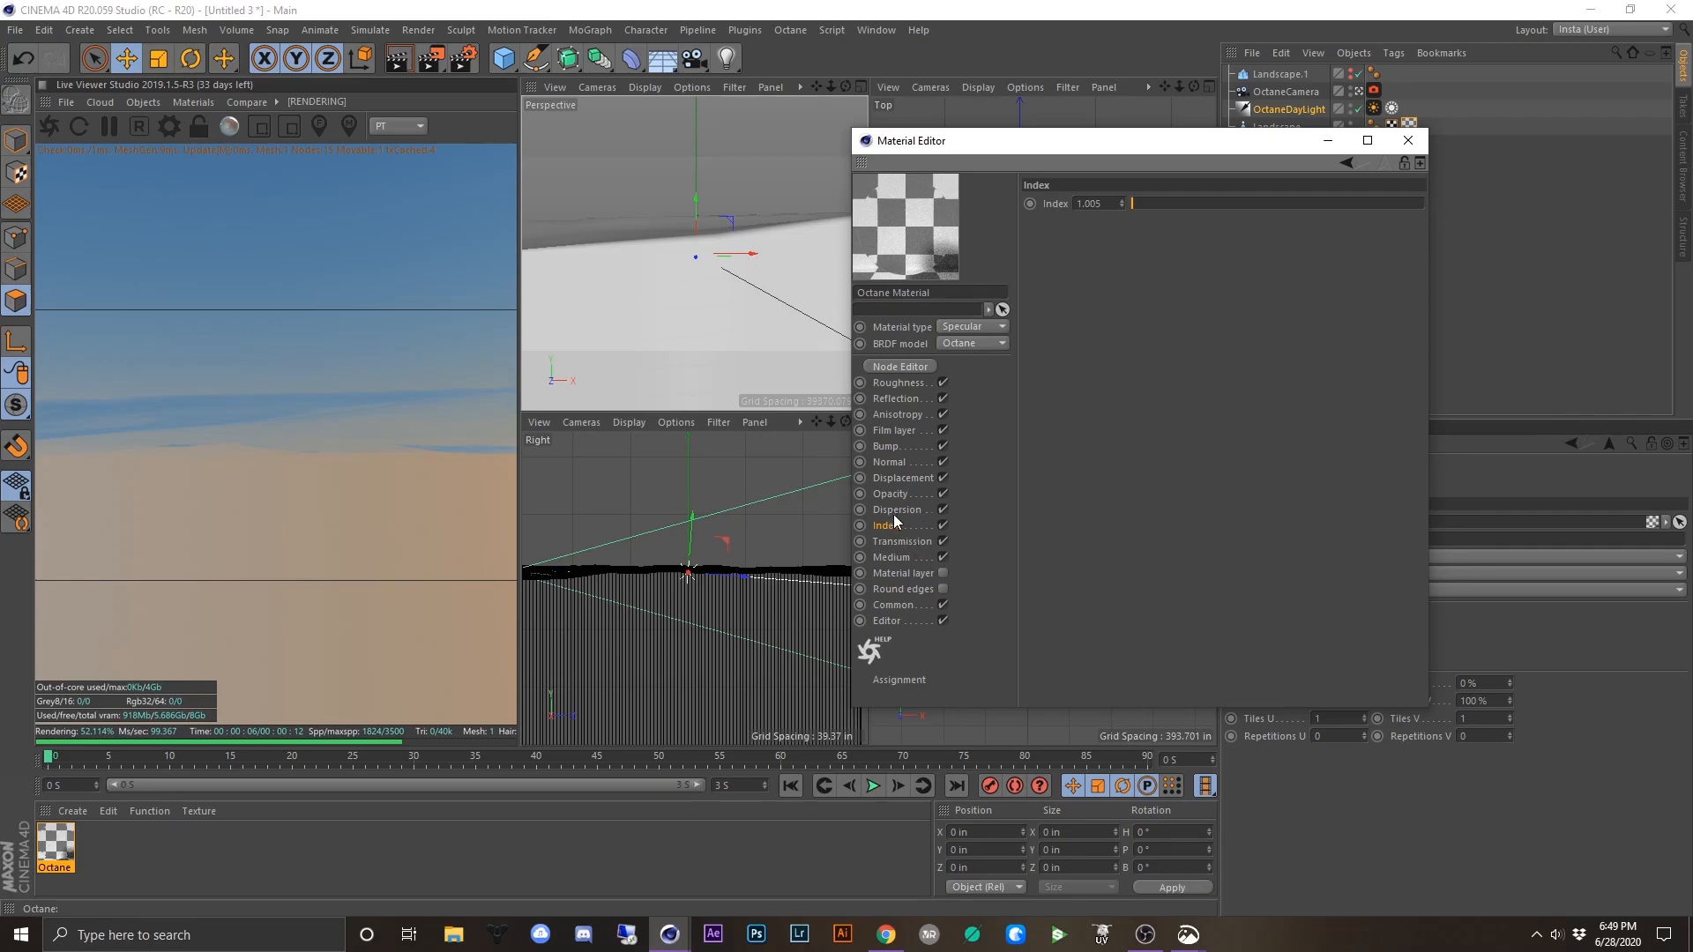
- Load an Octane Gradient as the material's Transmission texture and open its shader settings
click(899, 541)
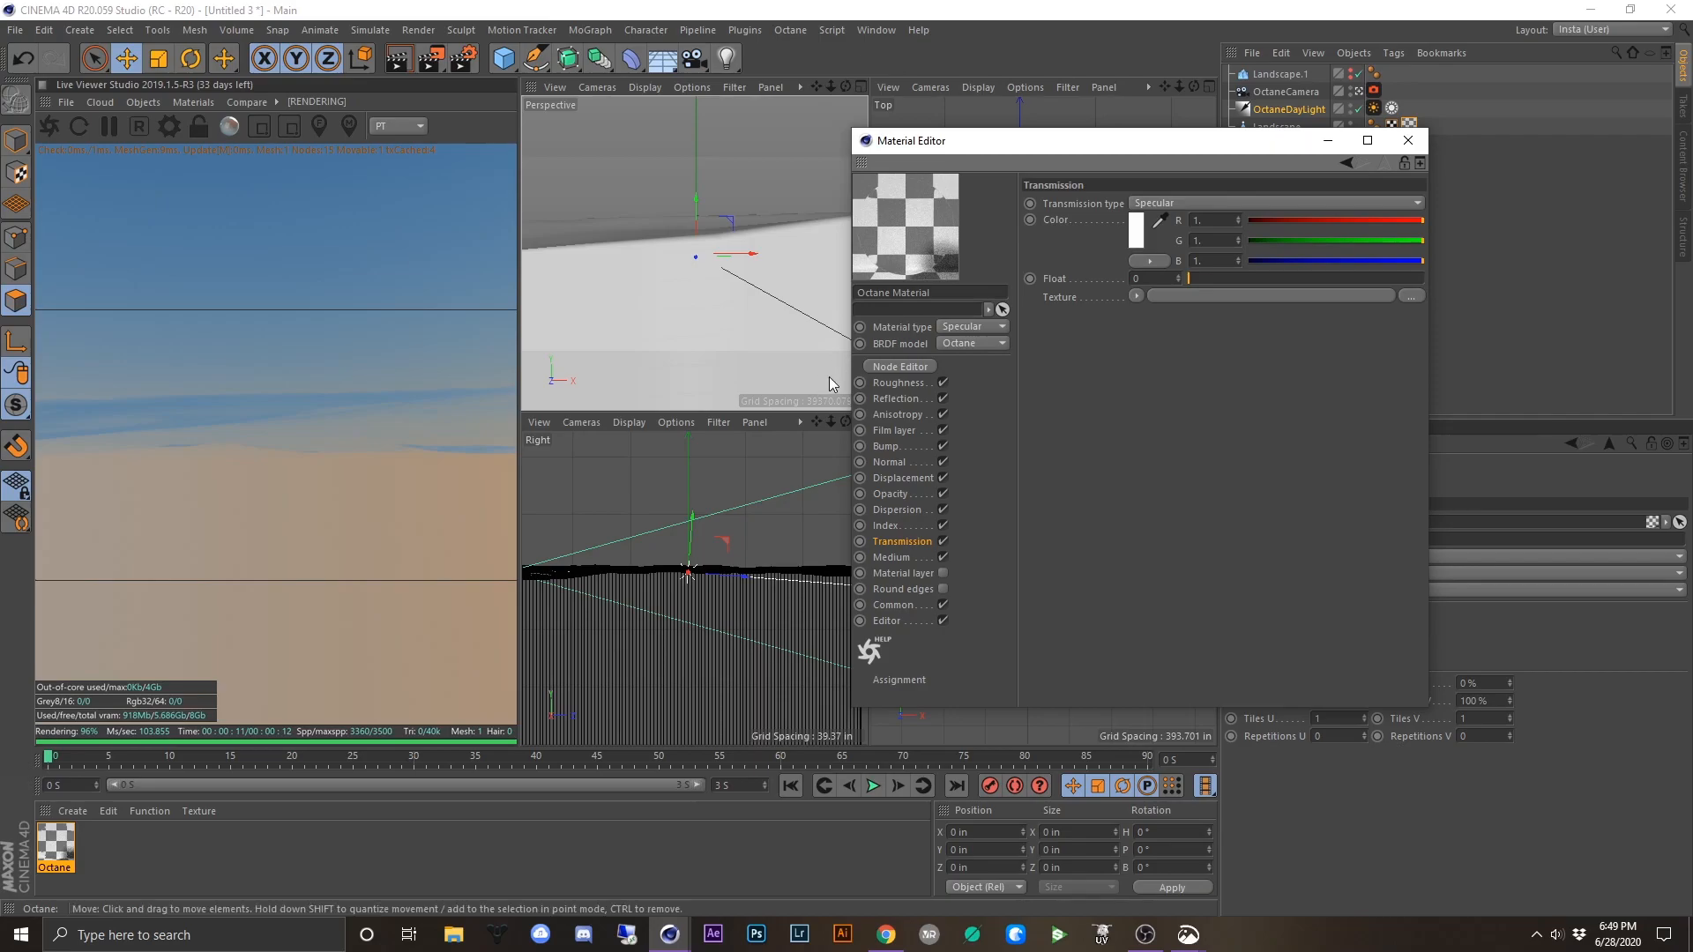
click(1135, 297)
click(1136, 236)
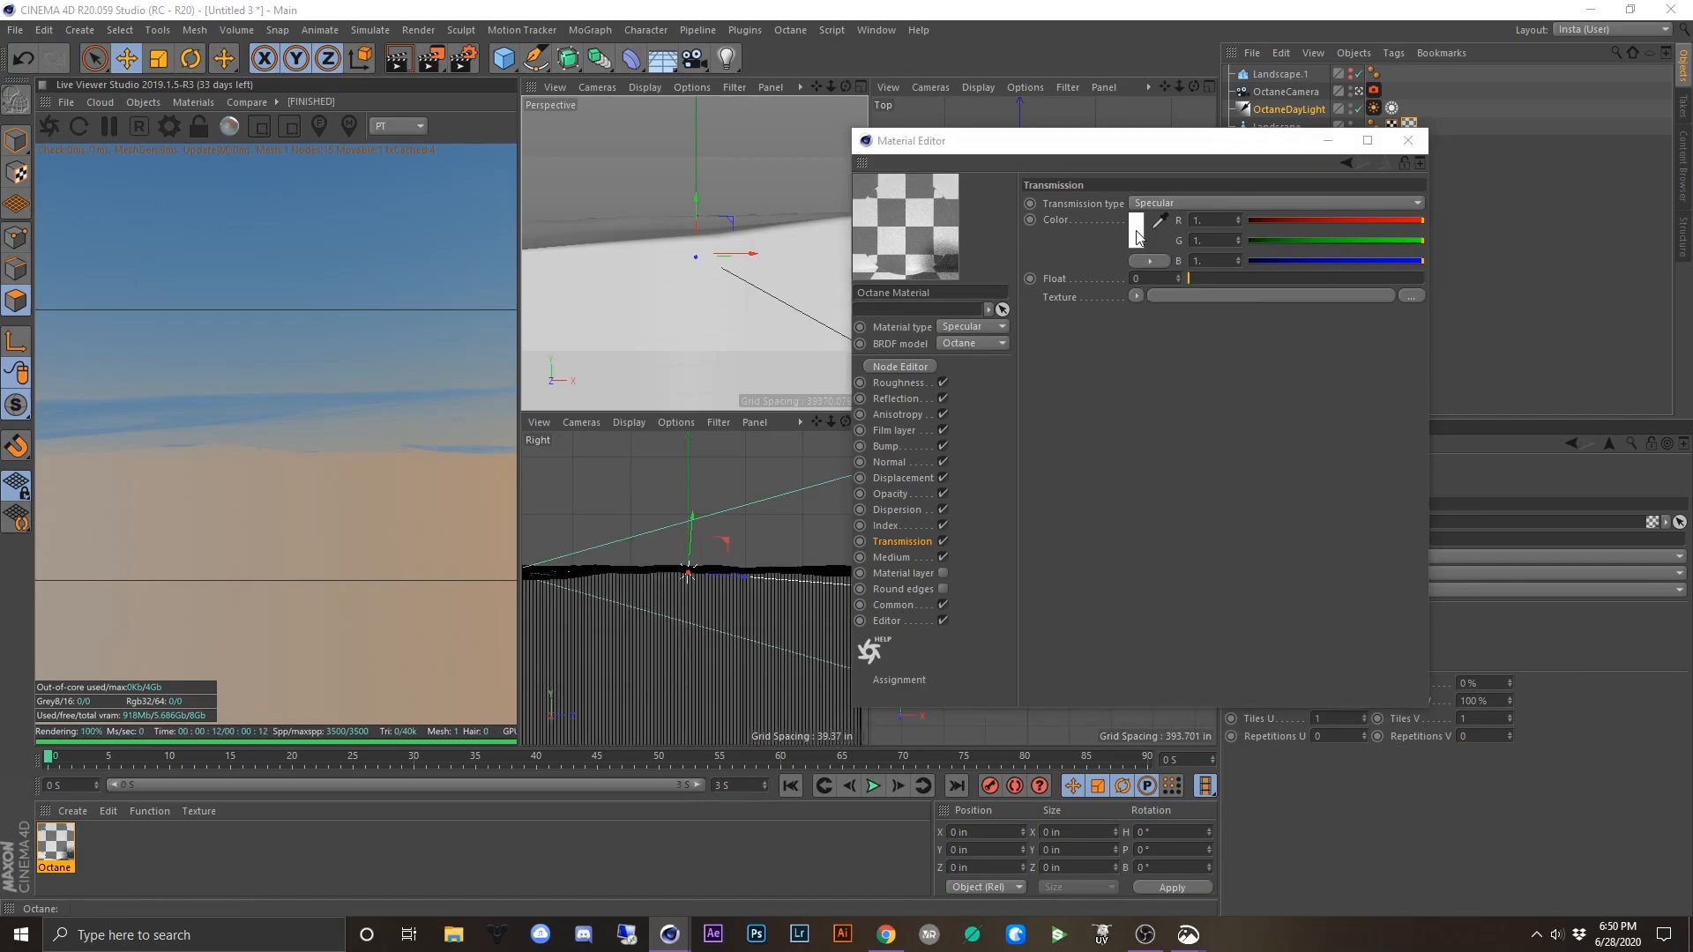
click(1109, 297)
click(1135, 296)
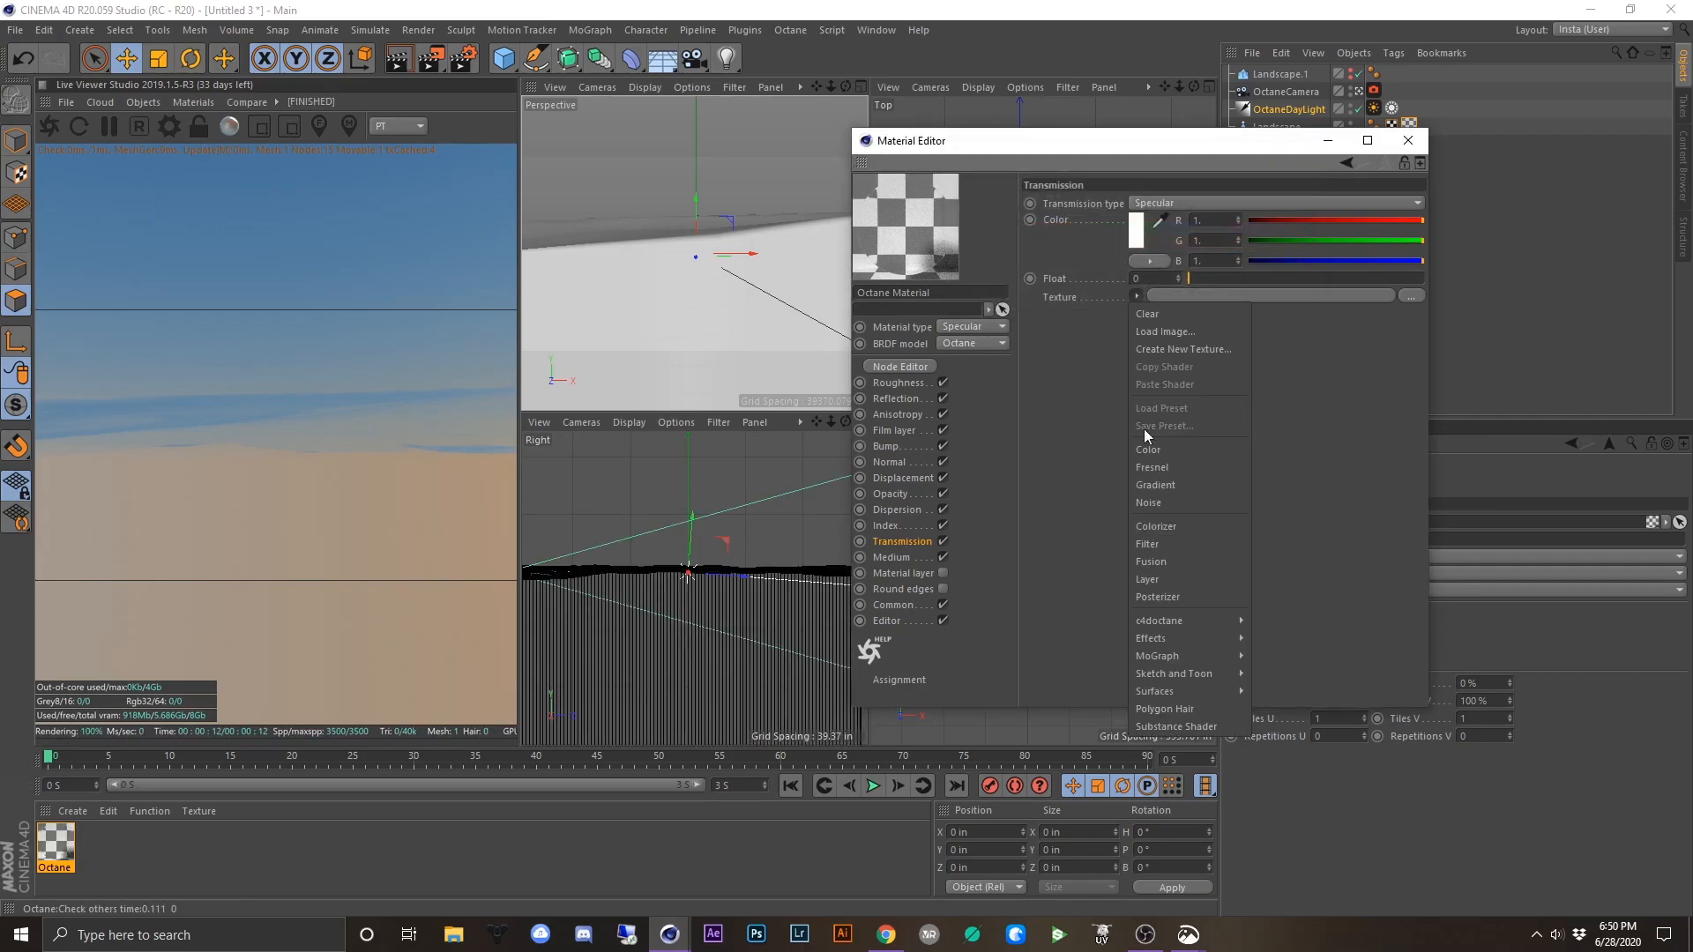
mouse_move(1204, 622)
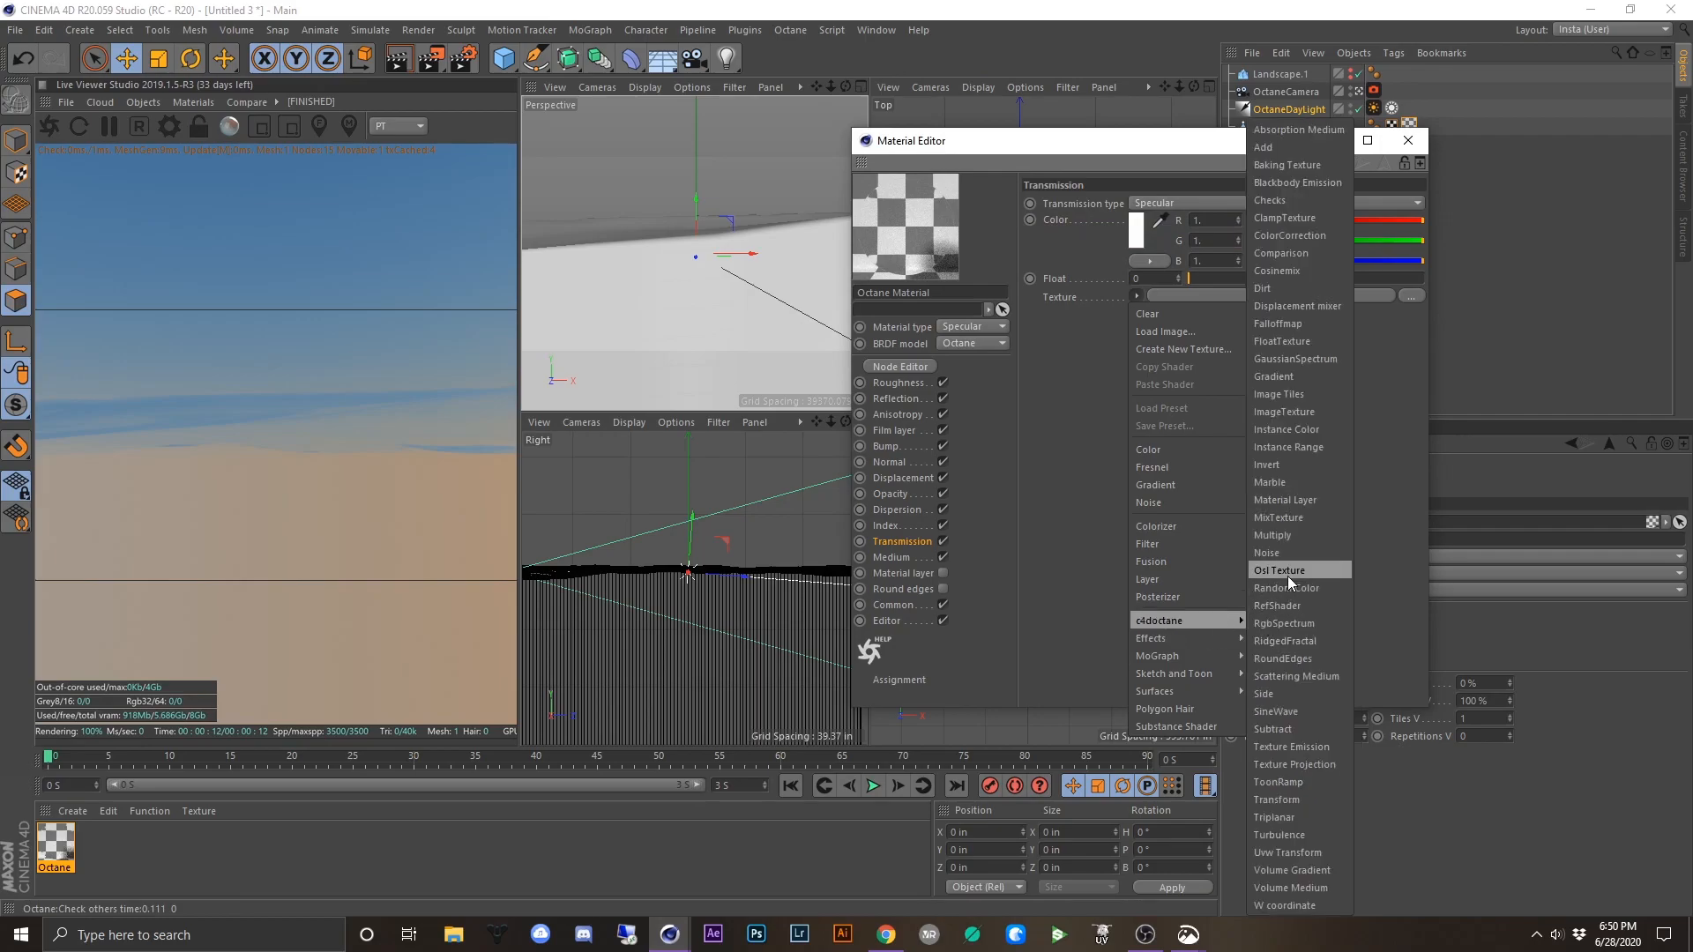
click(1302, 376)
click(1163, 335)
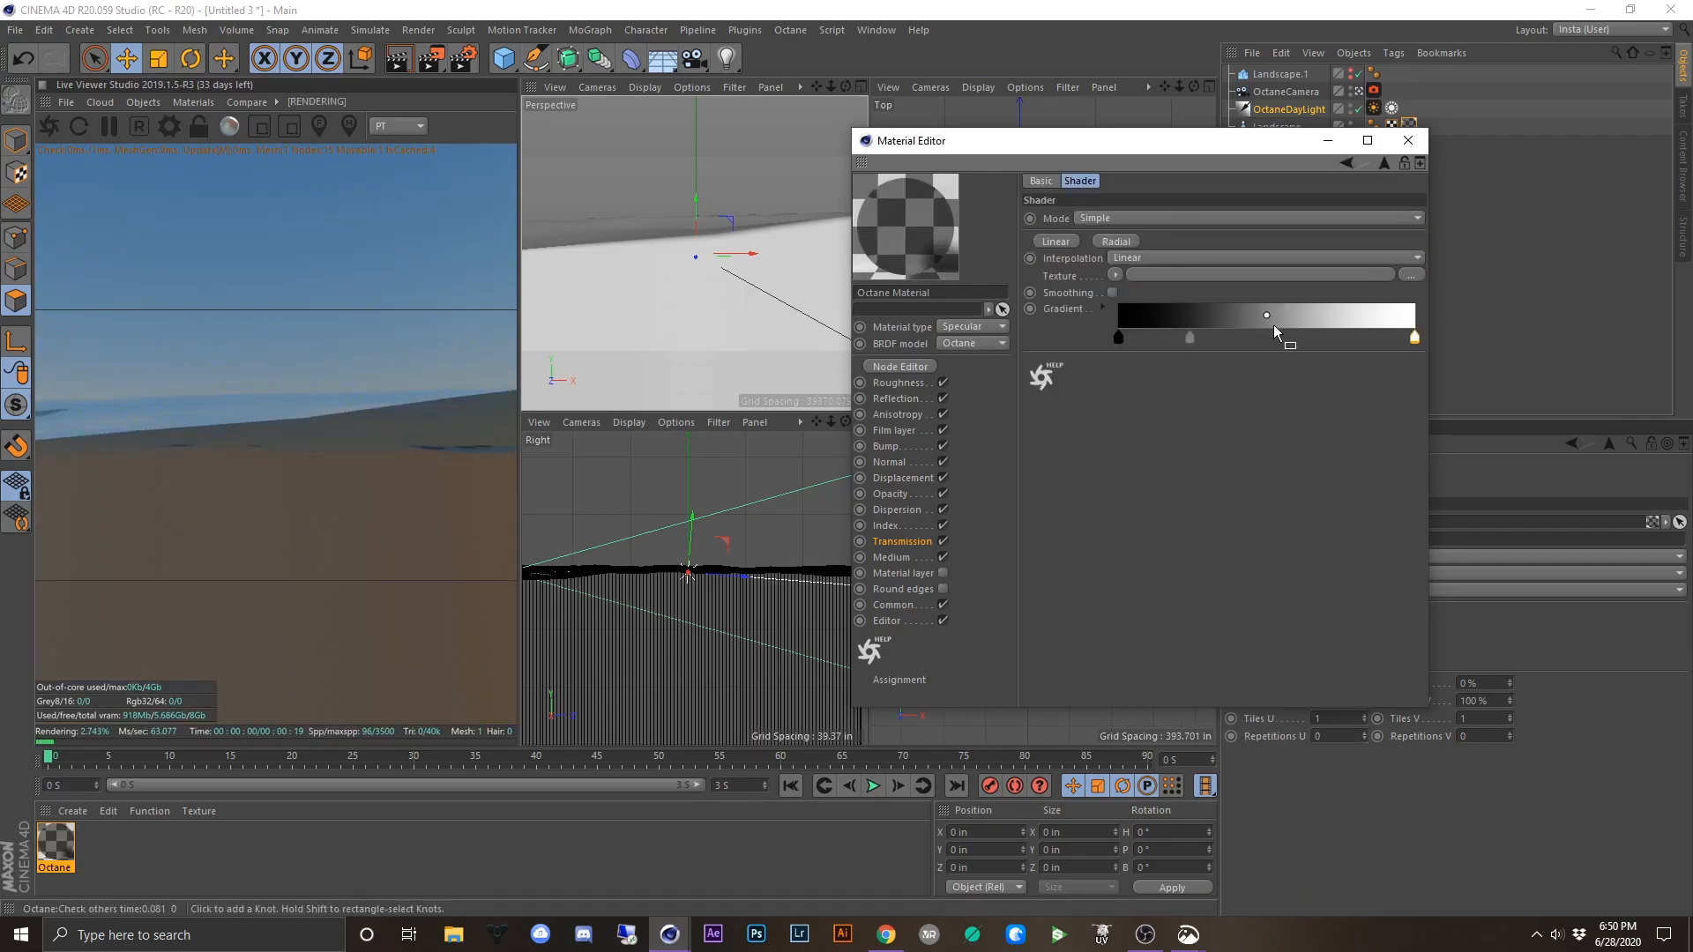
- Colour the gradient's 100% knot bright blue with H 196°, S 100% and V 100%
double_click(1416, 334)
click(1463, 350)
drag(1509, 369, 1584, 394)
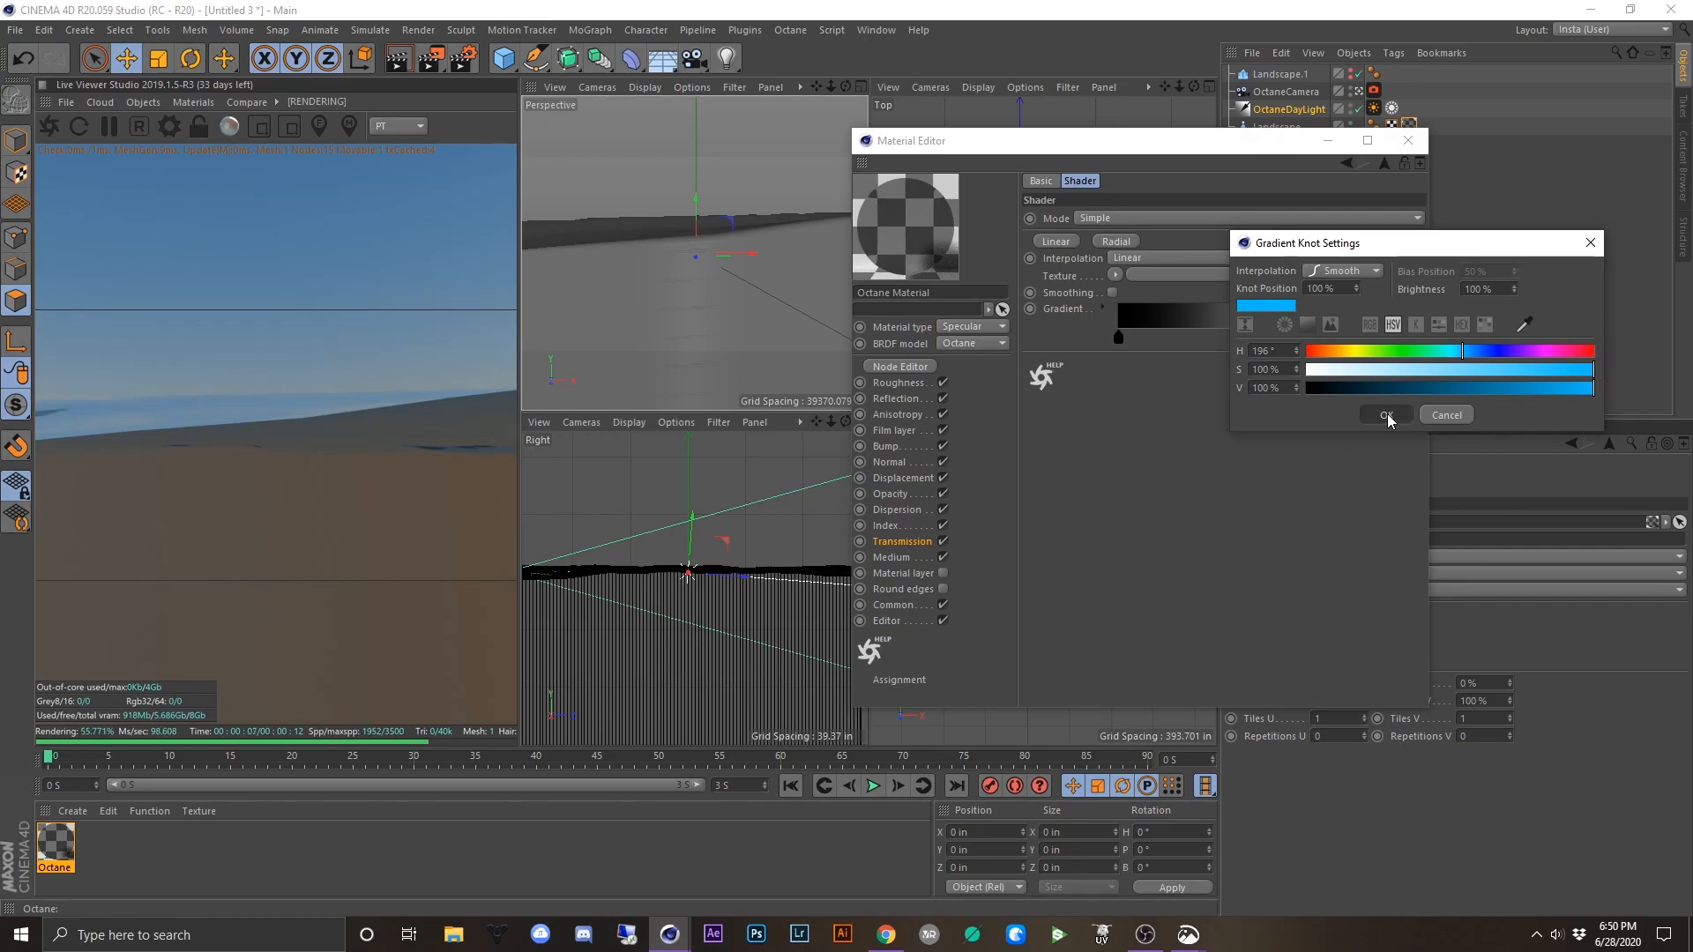
click(1386, 415)
- Colour the gradient's 0% knot a very dark blue with saturation 81% and value 11%
double_click(1122, 337)
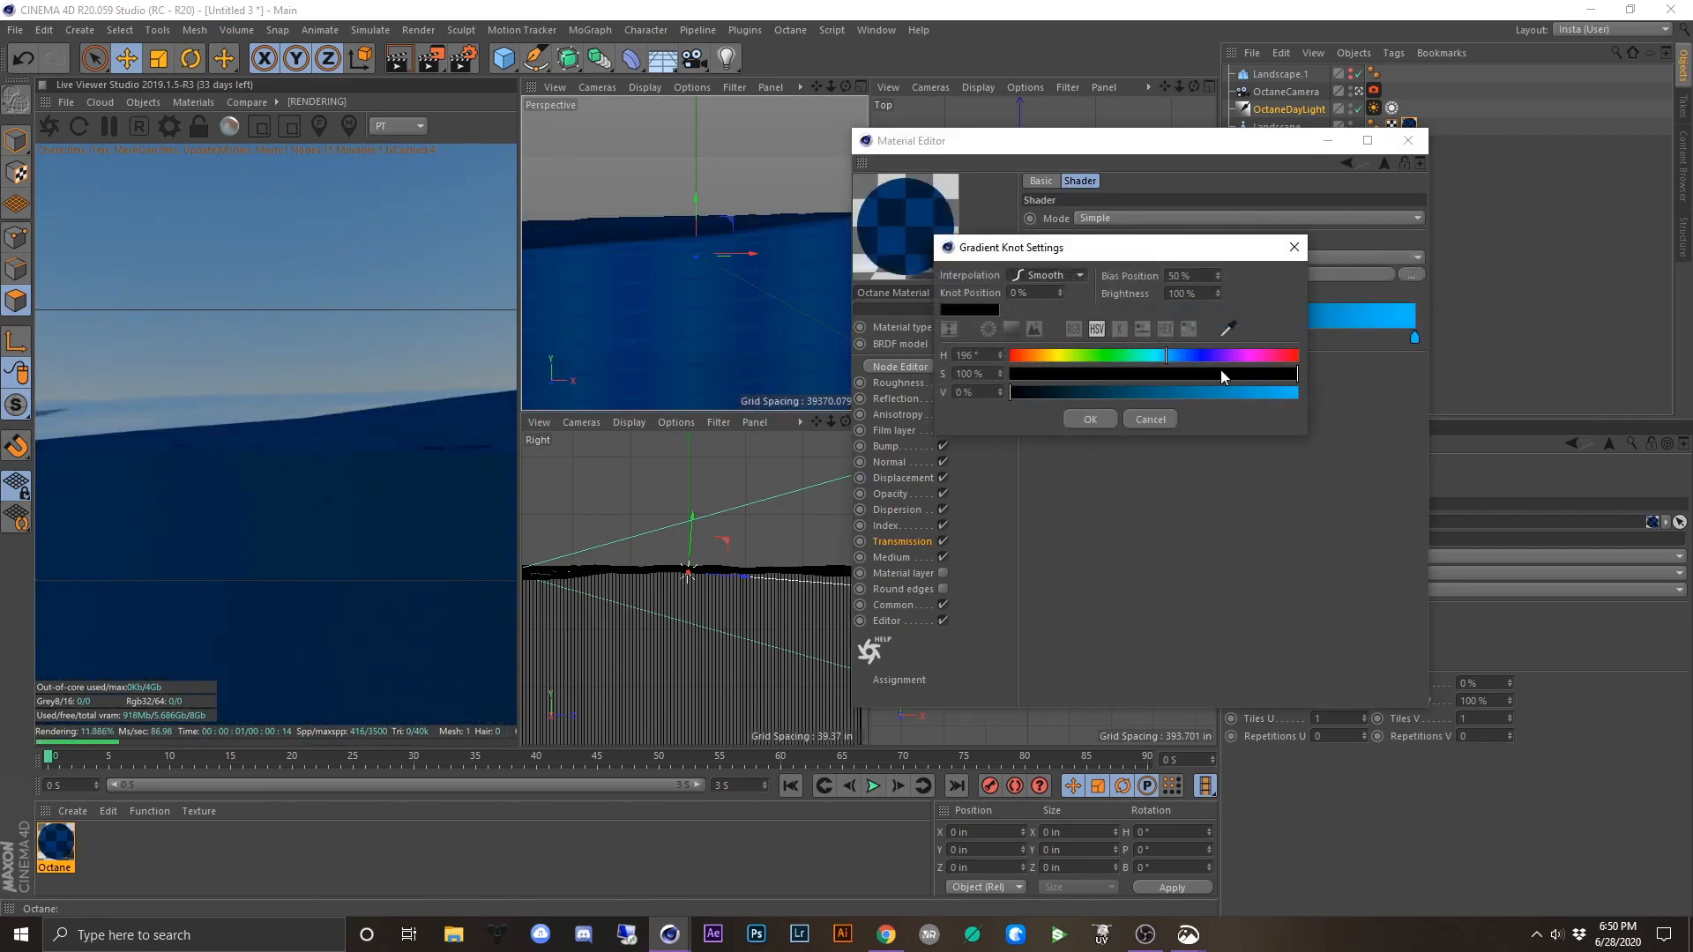
mouse_move(1161, 357)
mouse_down()
mouse_move(1162, 381)
mouse_move(1245, 385)
mouse_up()
mouse_move(1037, 393)
mouse_down()
mouse_move(1059, 394)
mouse_move(1044, 401)
mouse_up()
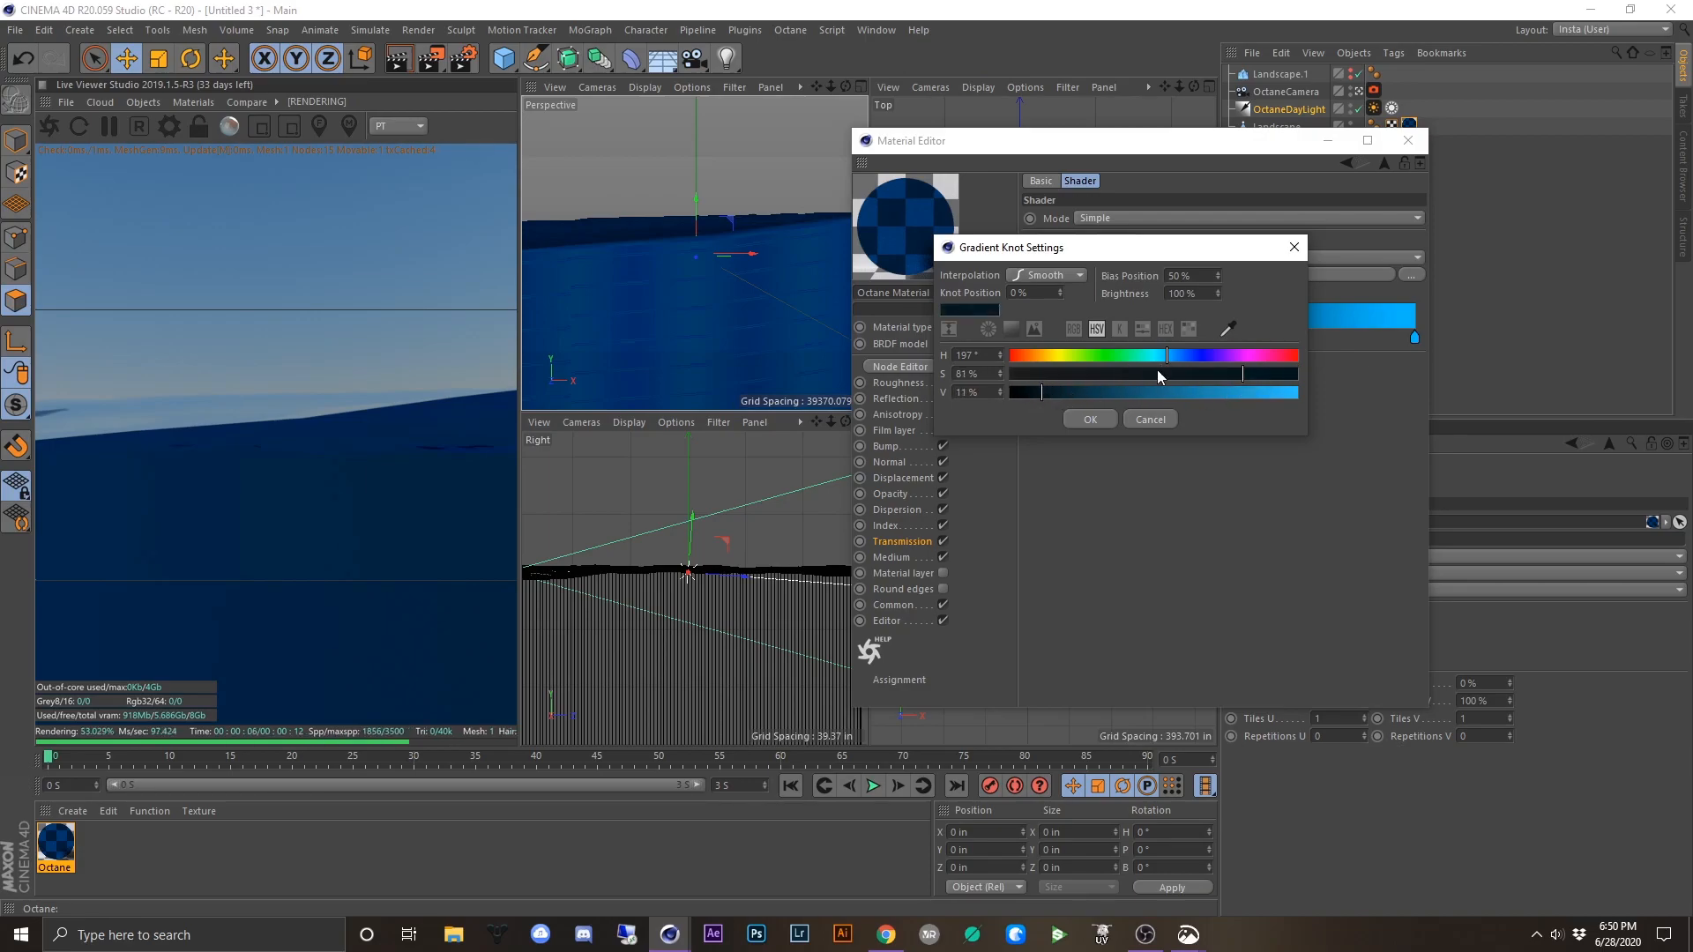
drag(1168, 353, 1160, 354)
click(1101, 424)
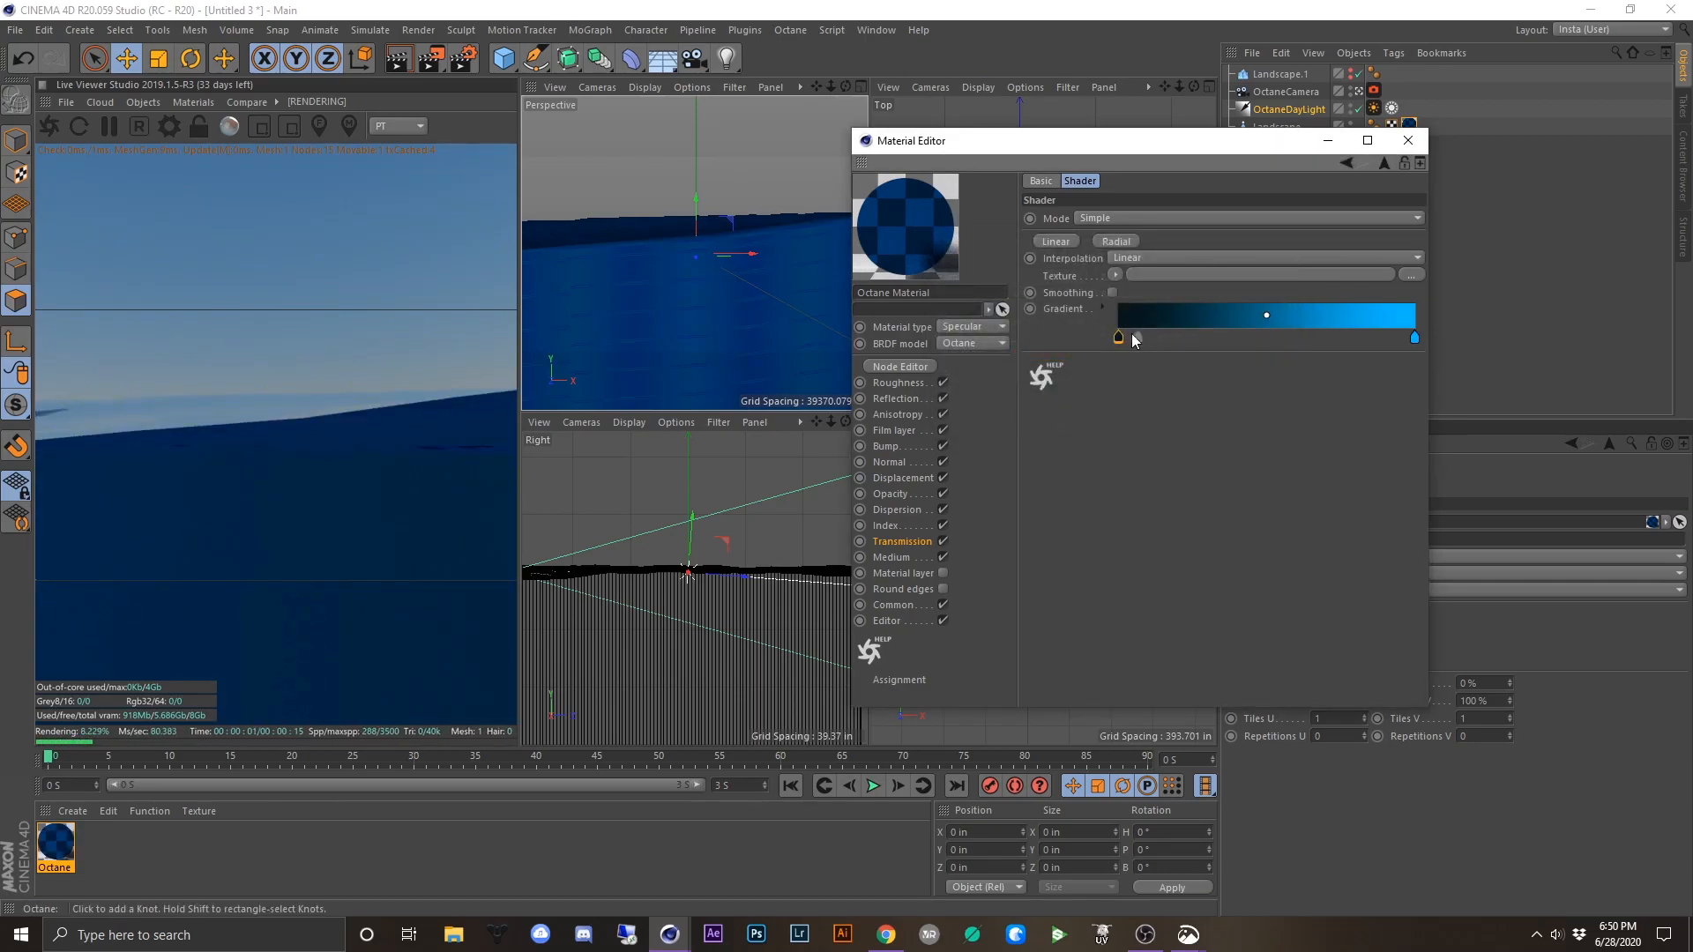
- Set the hue of the gradient's bright blue 100% knot to 194°
double_click(1414, 337)
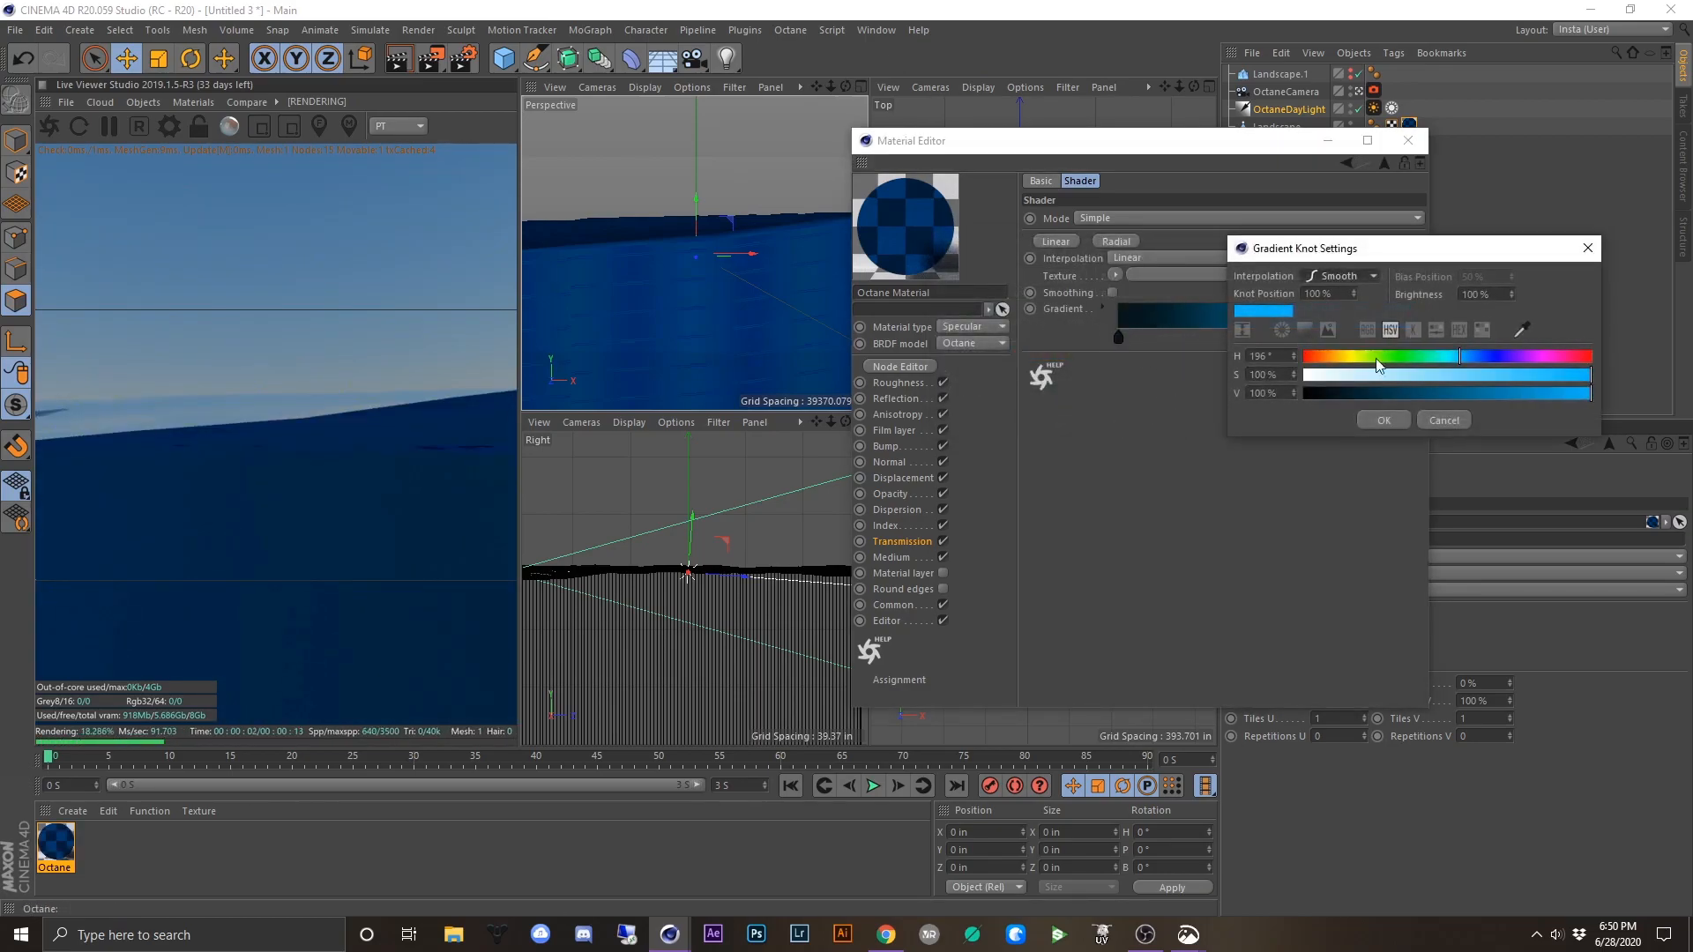
drag(1459, 356, 1460, 358)
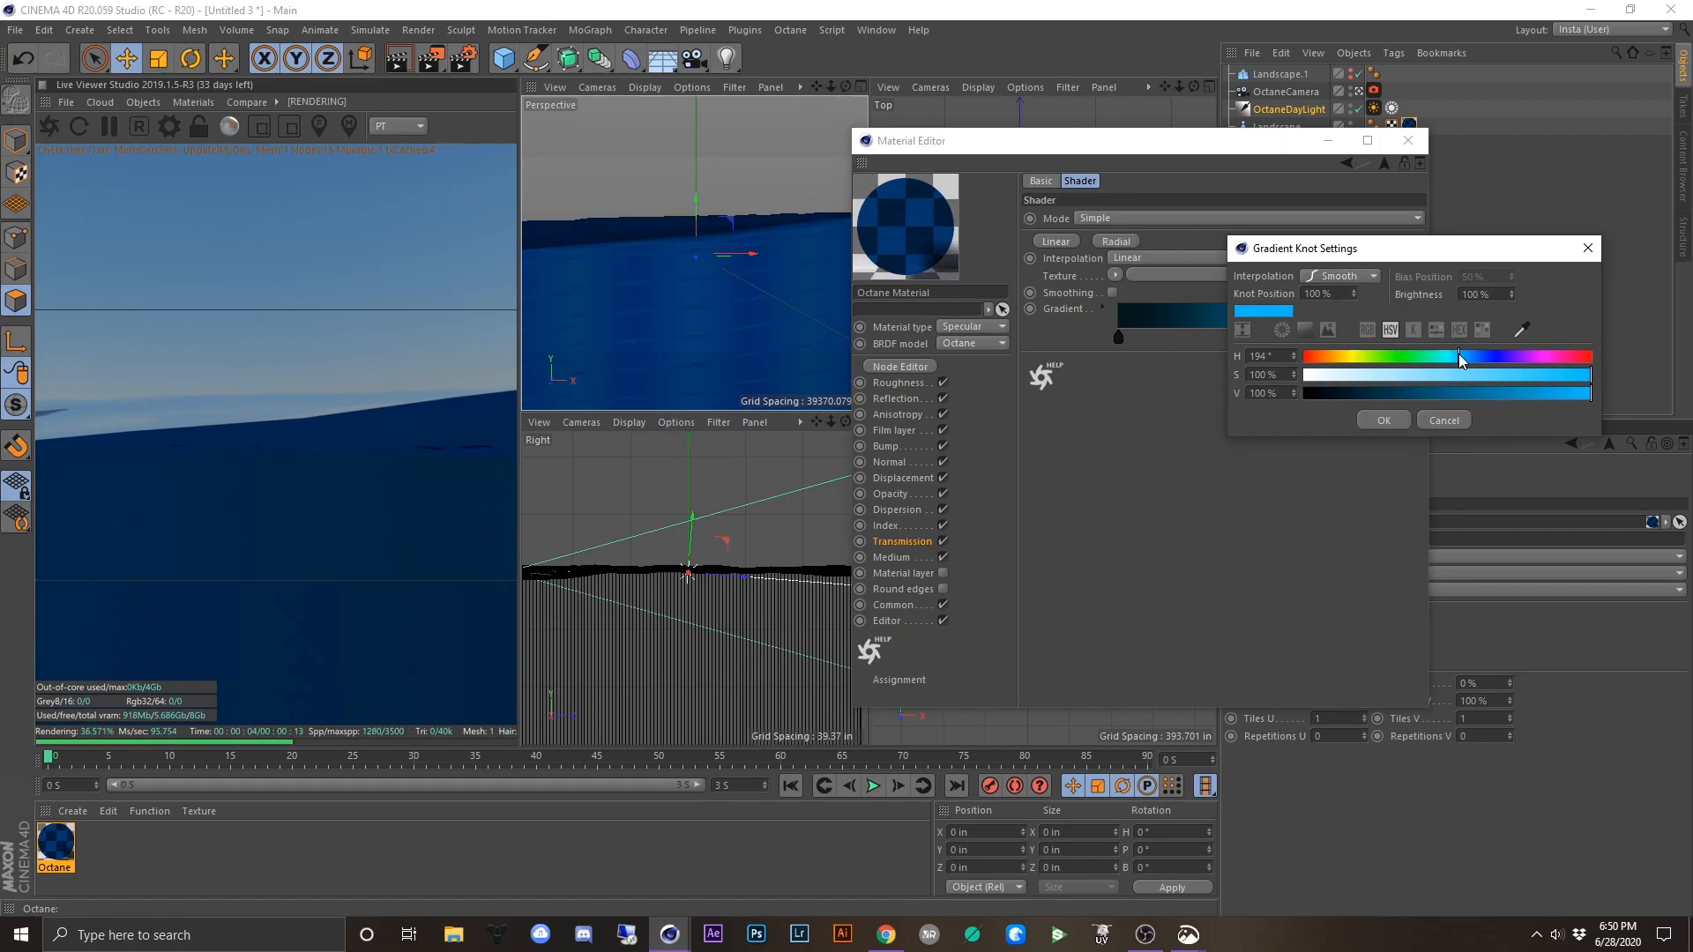
click(1372, 424)
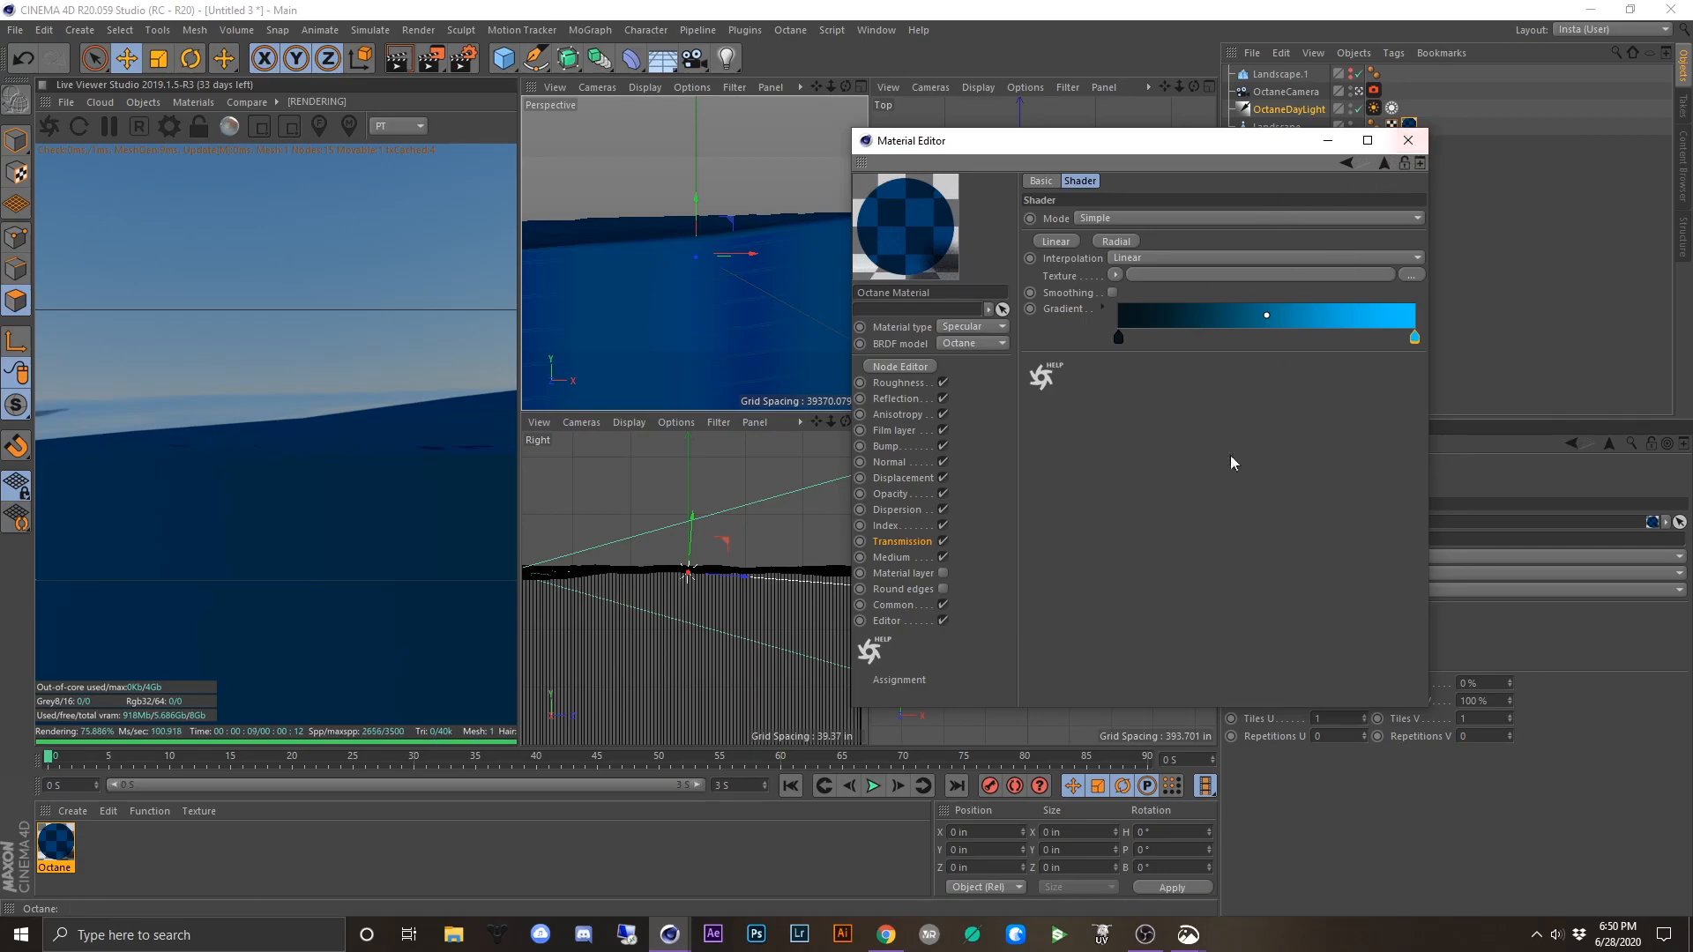
- Add a Scattering Medium to the Octane material's Medium channel and set its Density to 5.5
click(890, 557)
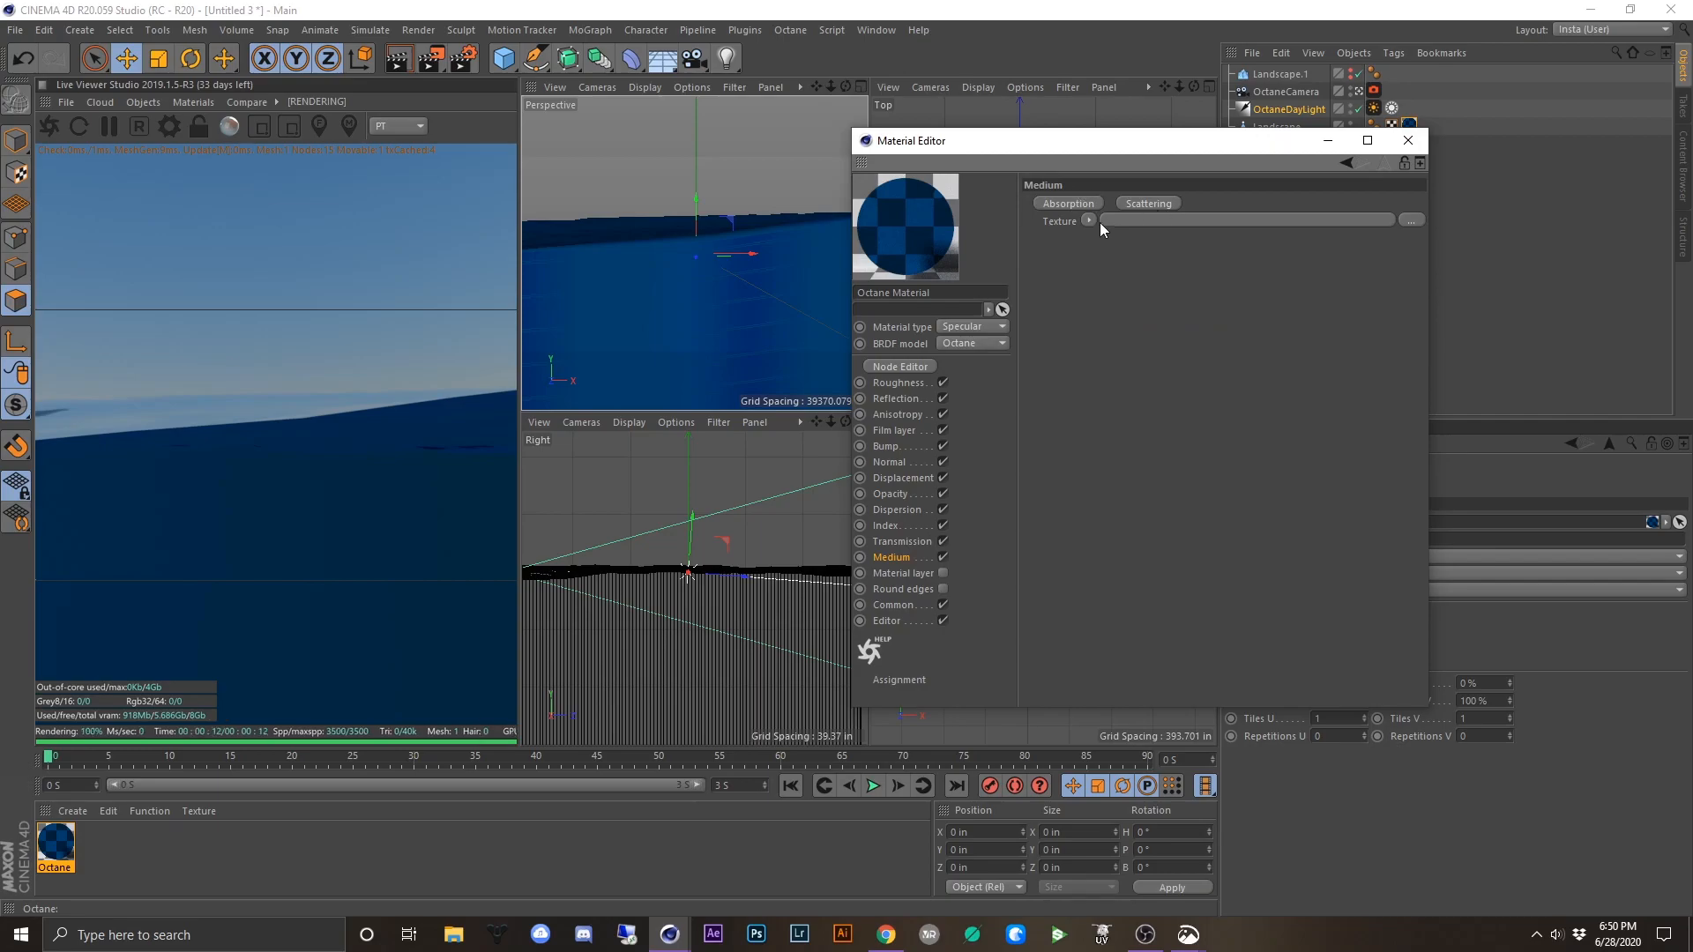
click(1142, 203)
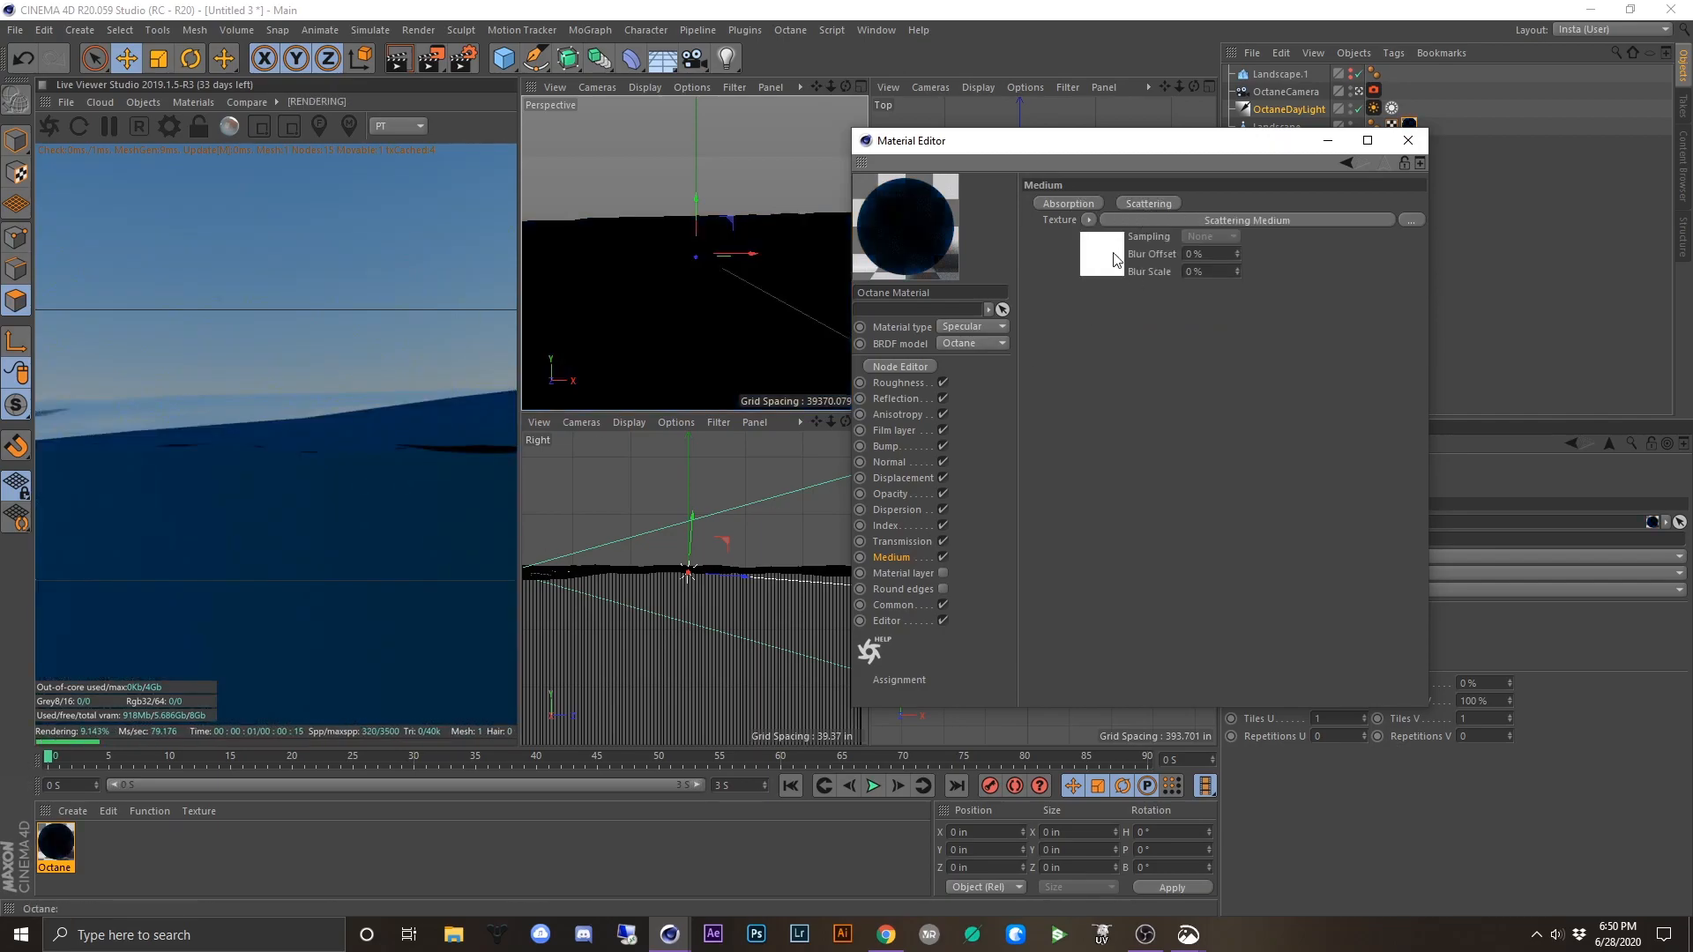
click(1099, 261)
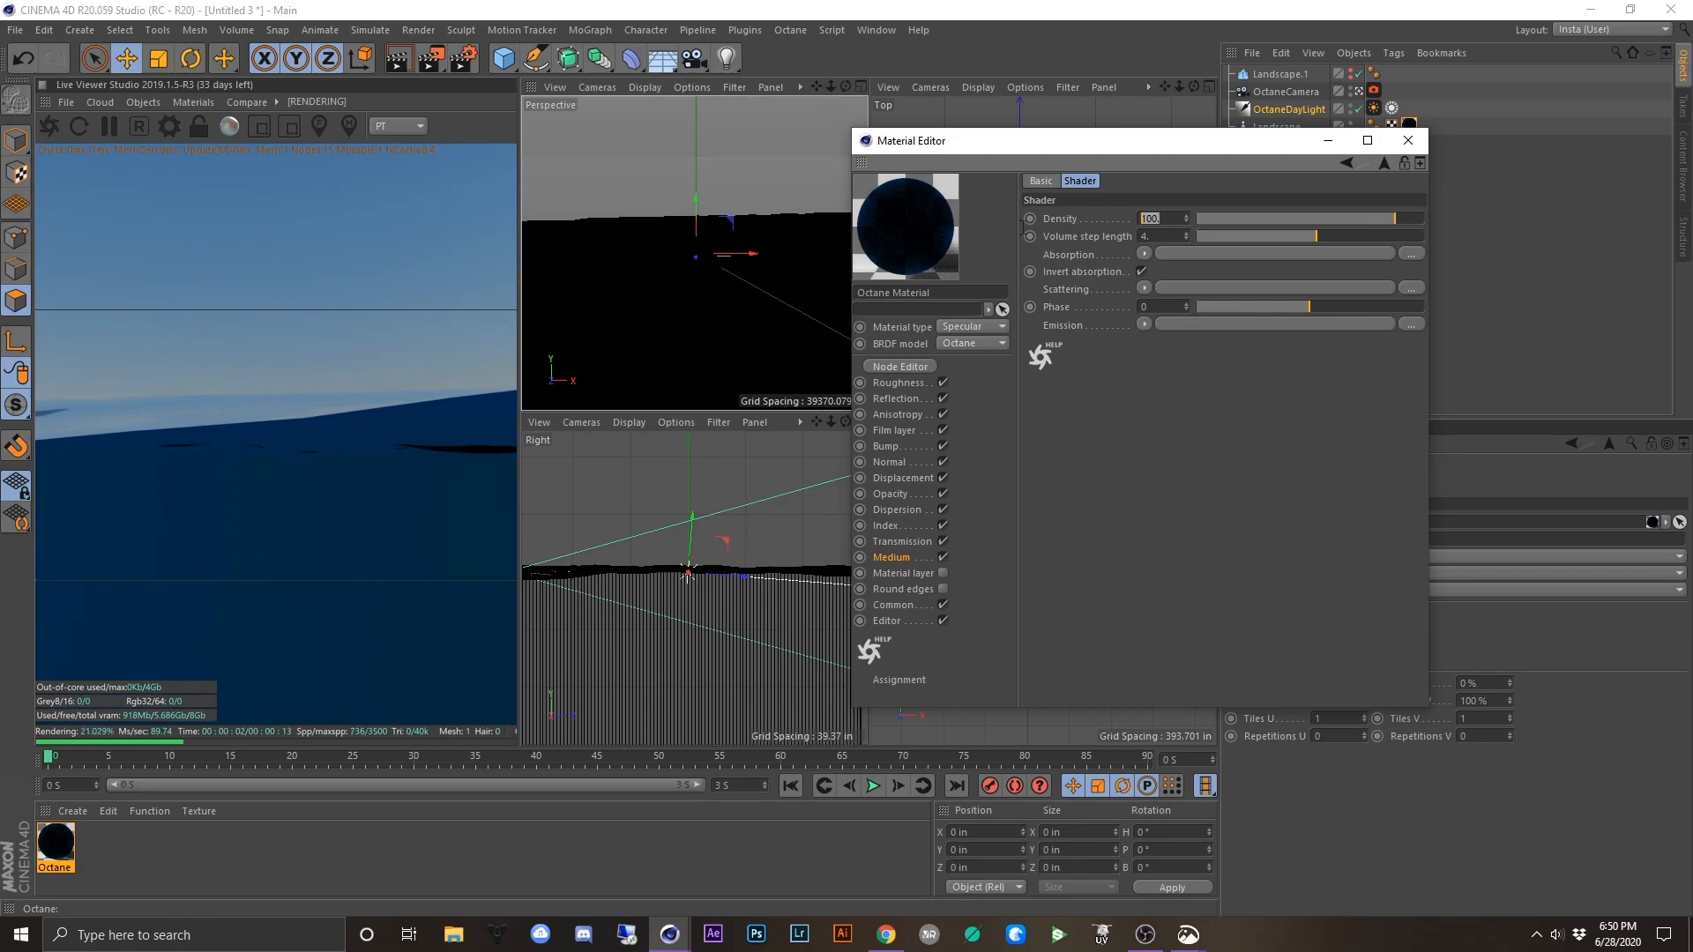
text(5.5)
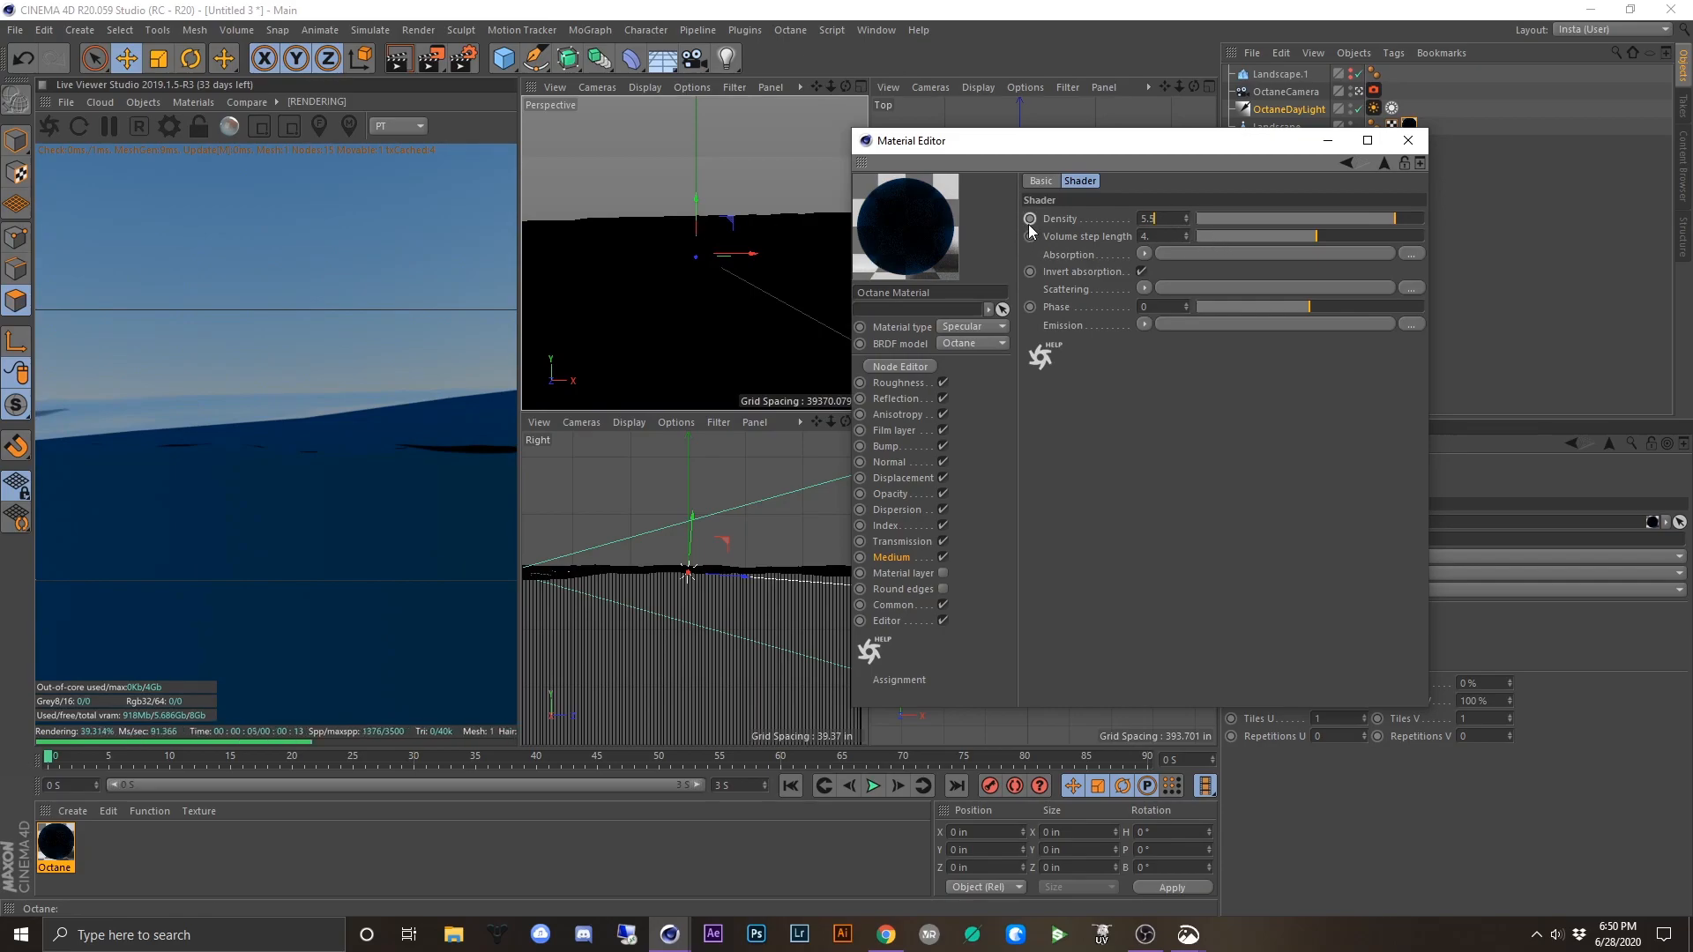
key(Return)
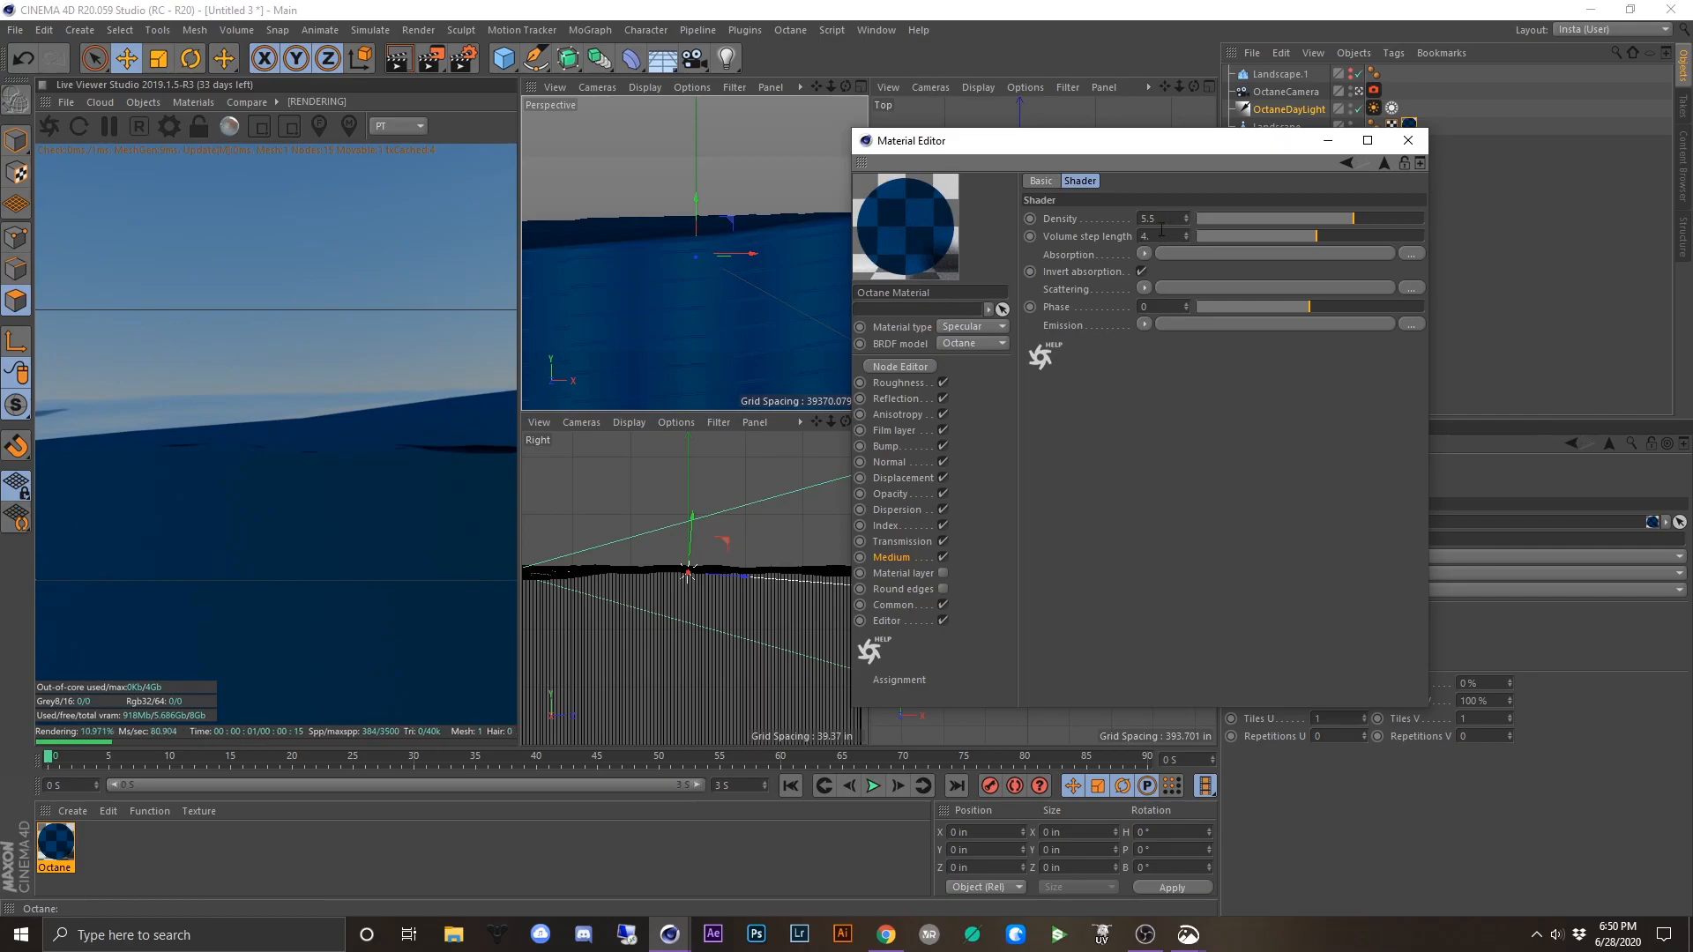
- Load an Octane FloatTexture into the scattering medium's Scattering slot
click(1141, 293)
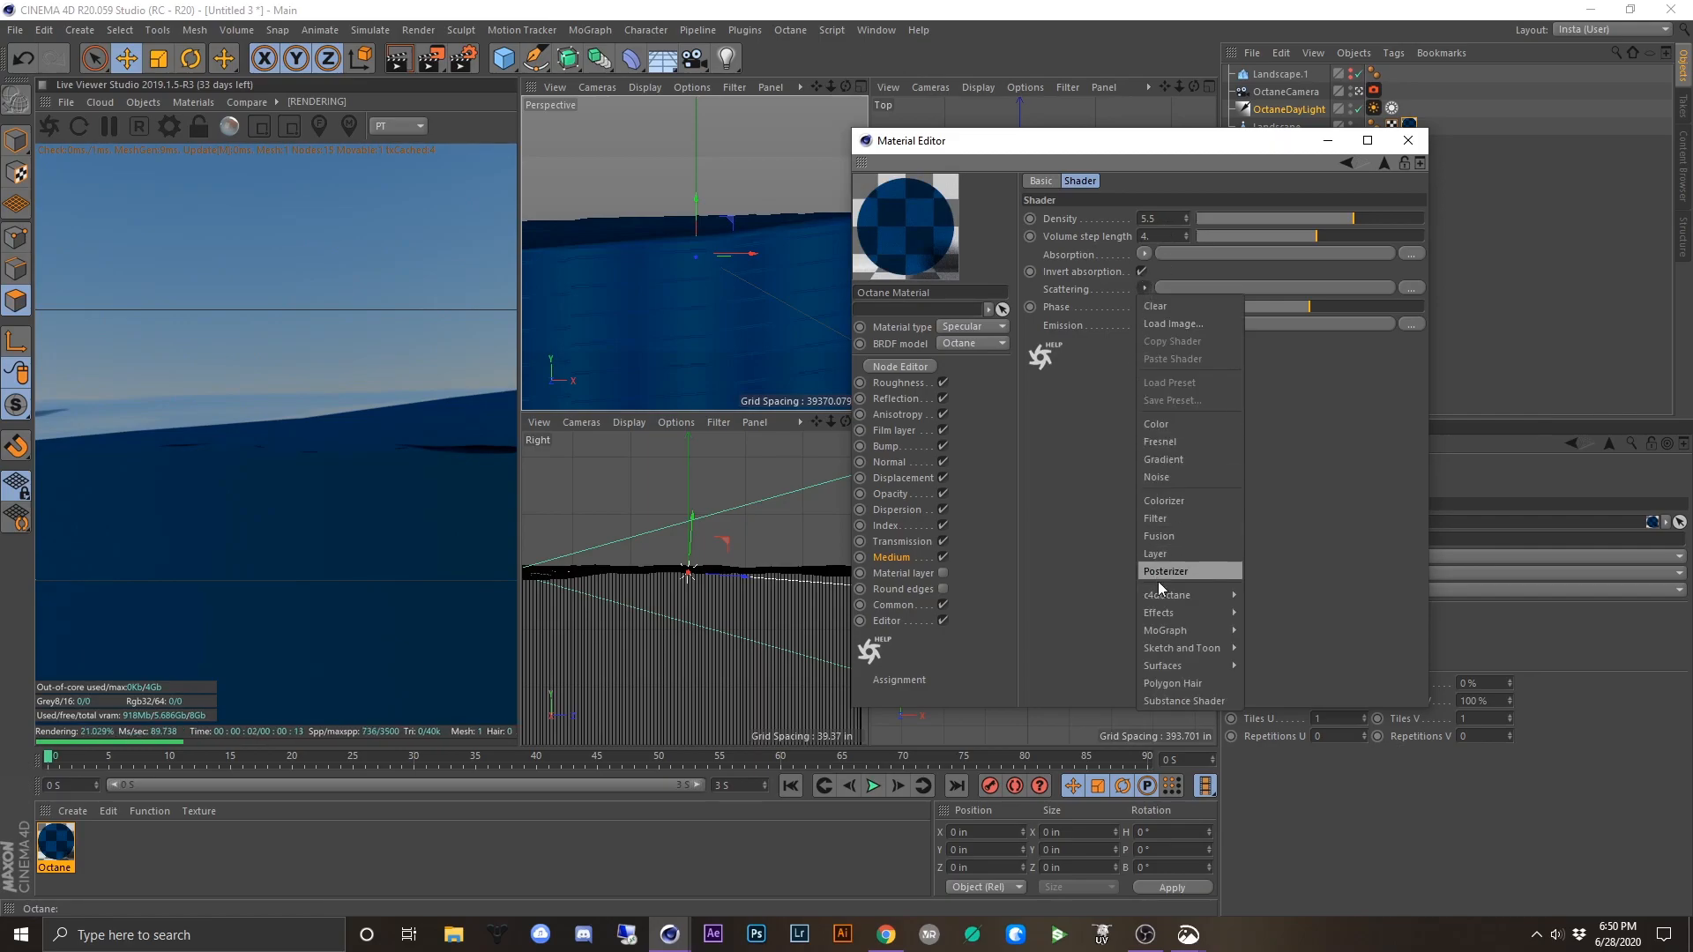
mouse_move(1171, 596)
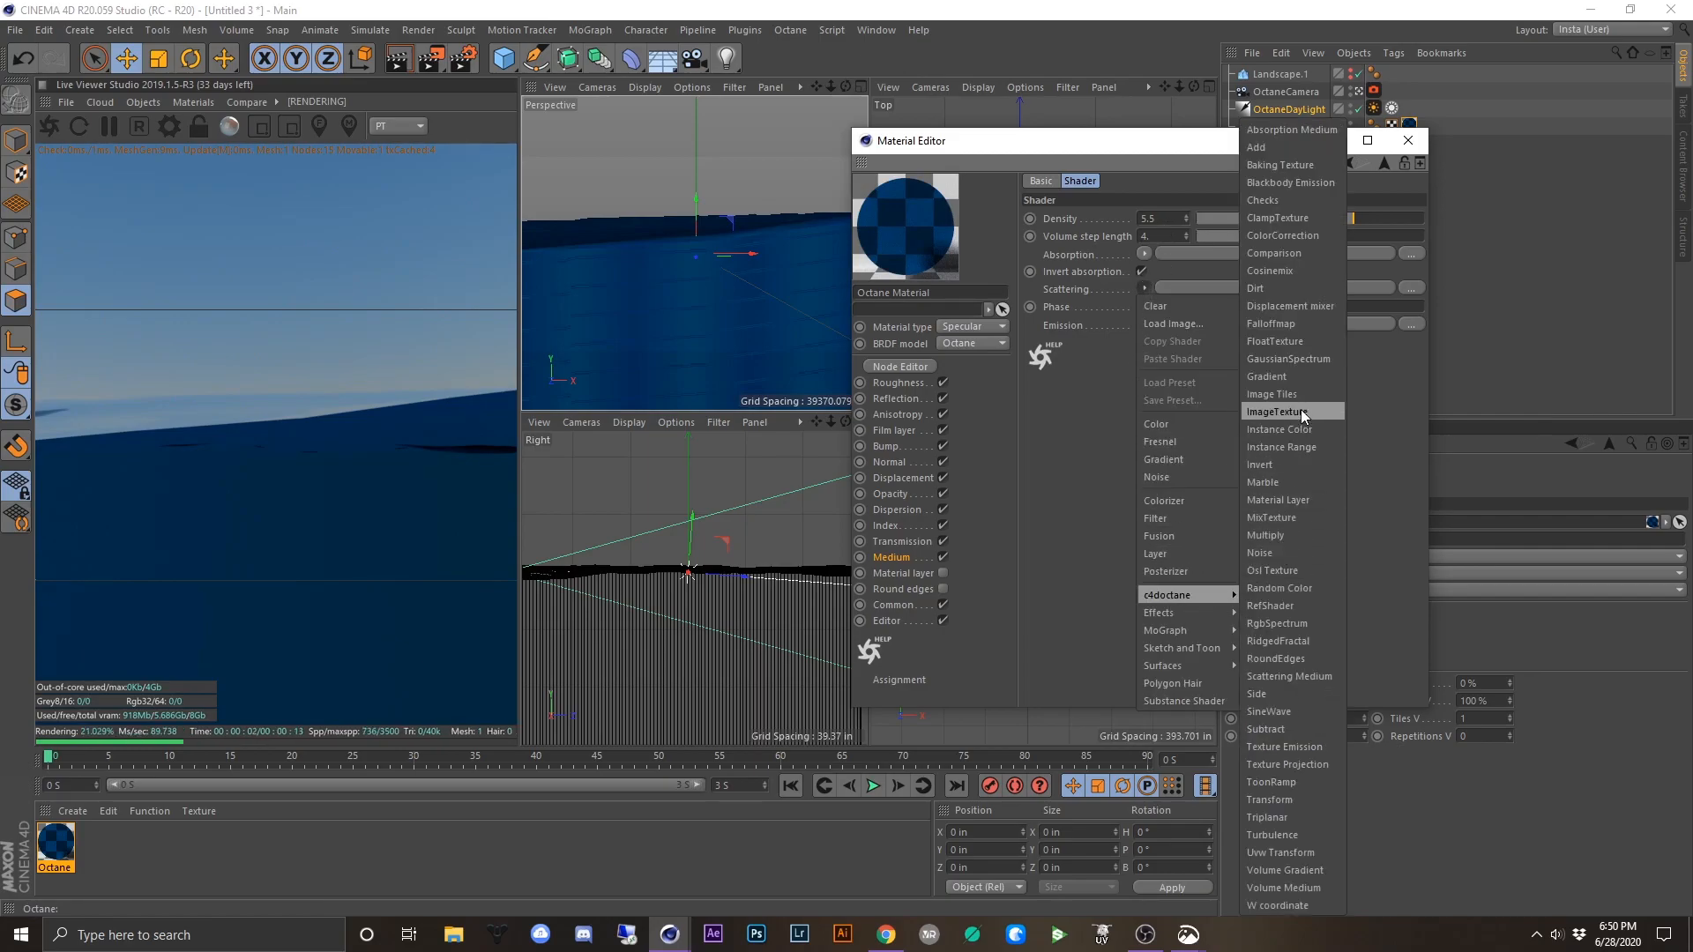
click(1294, 367)
click(1150, 321)
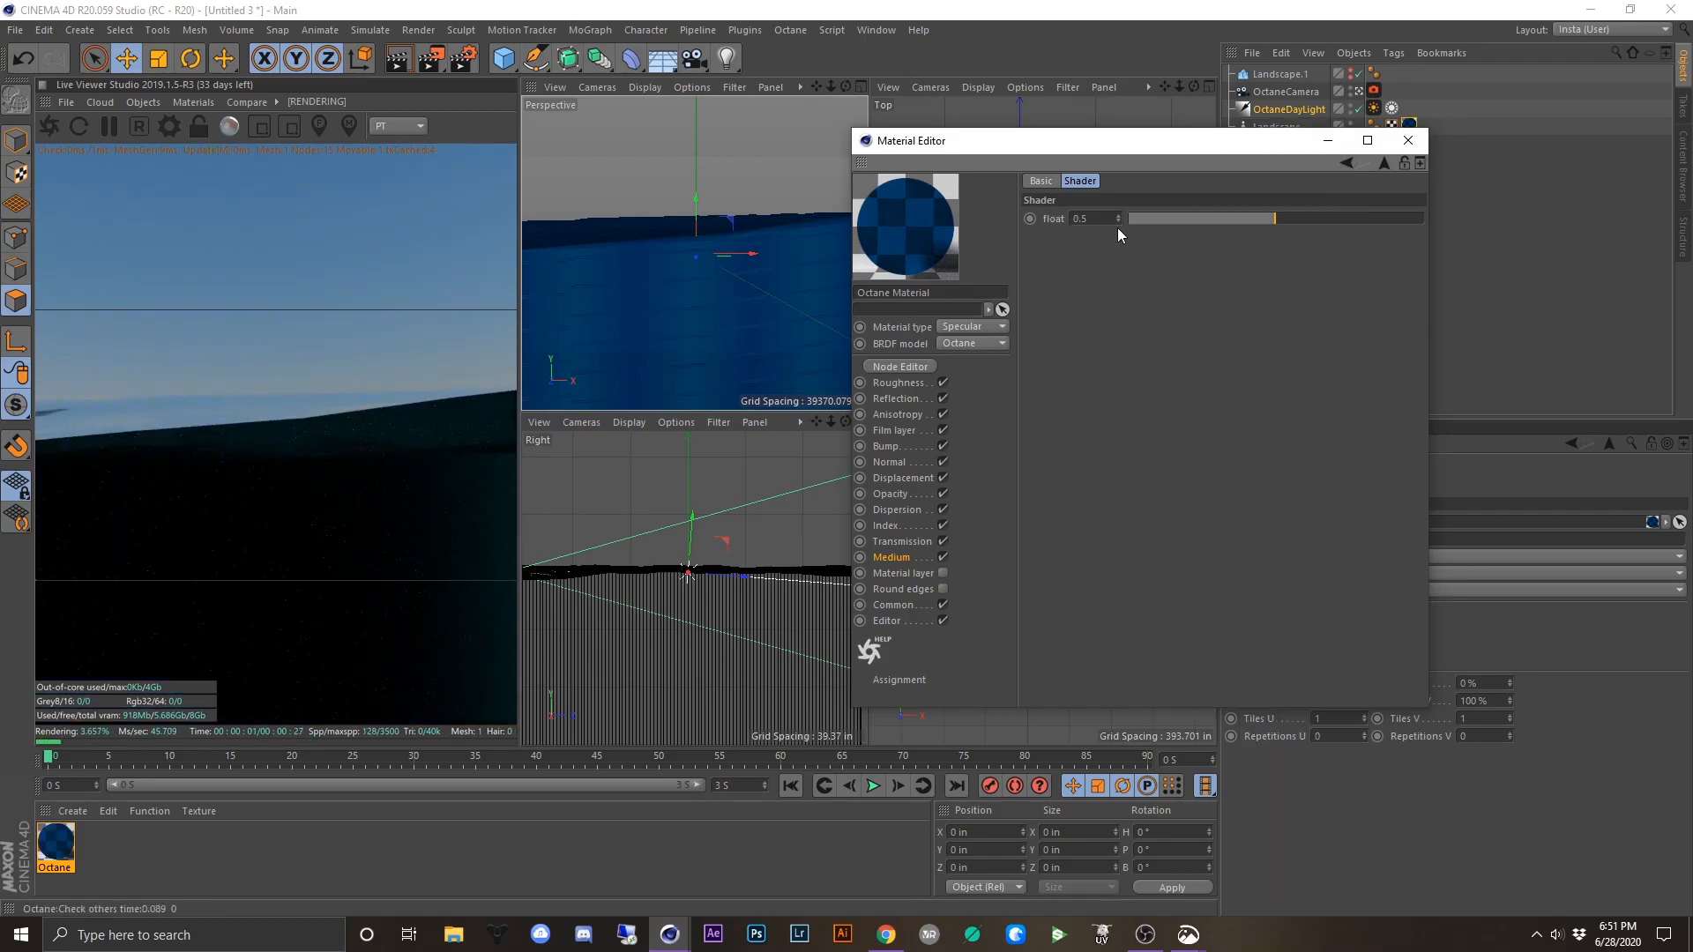
click(1384, 163)
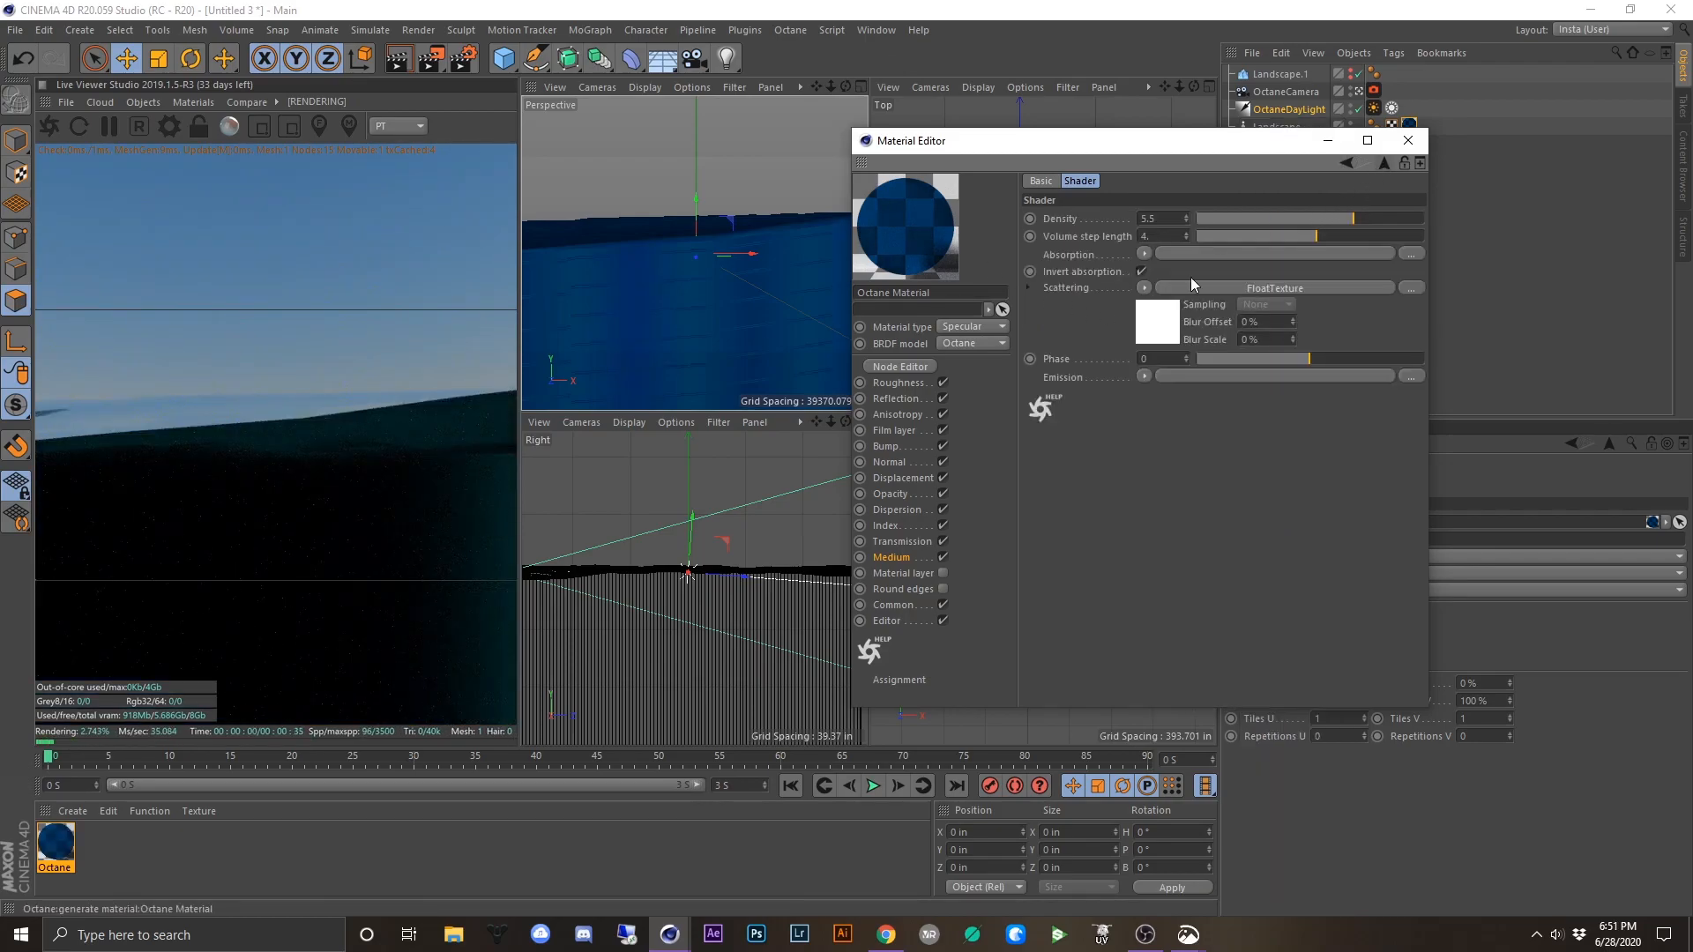
- Load an Octane RgbSpectrum into the scattering medium's Absorption slot
click(1145, 254)
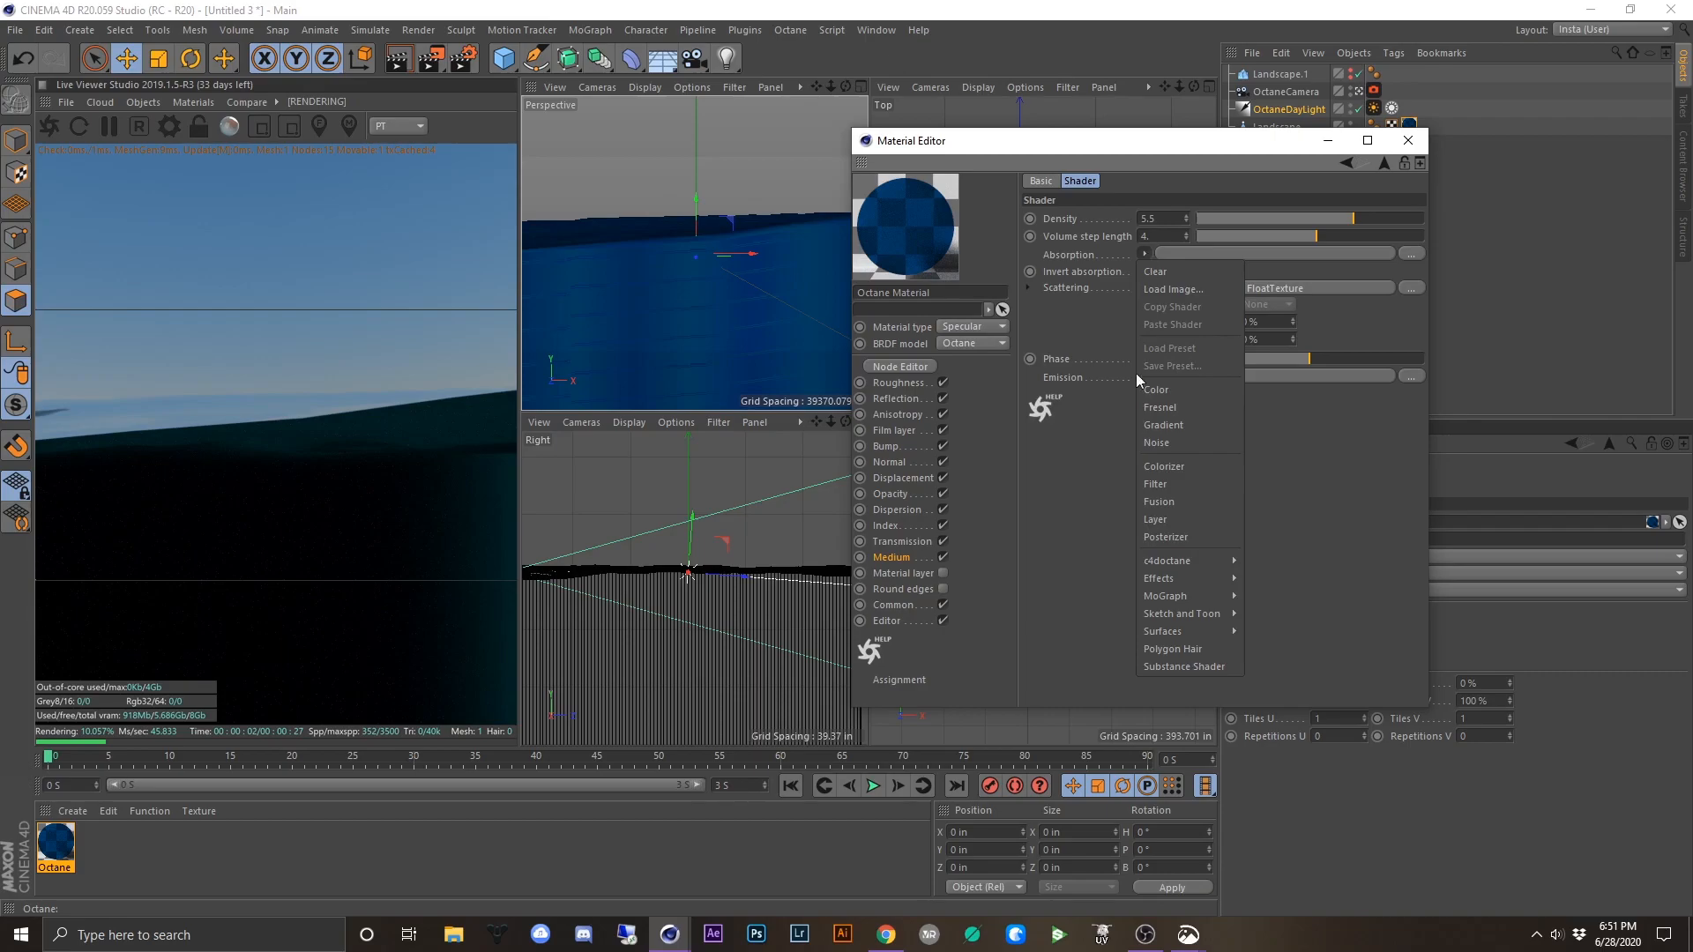
mouse_move(1188, 561)
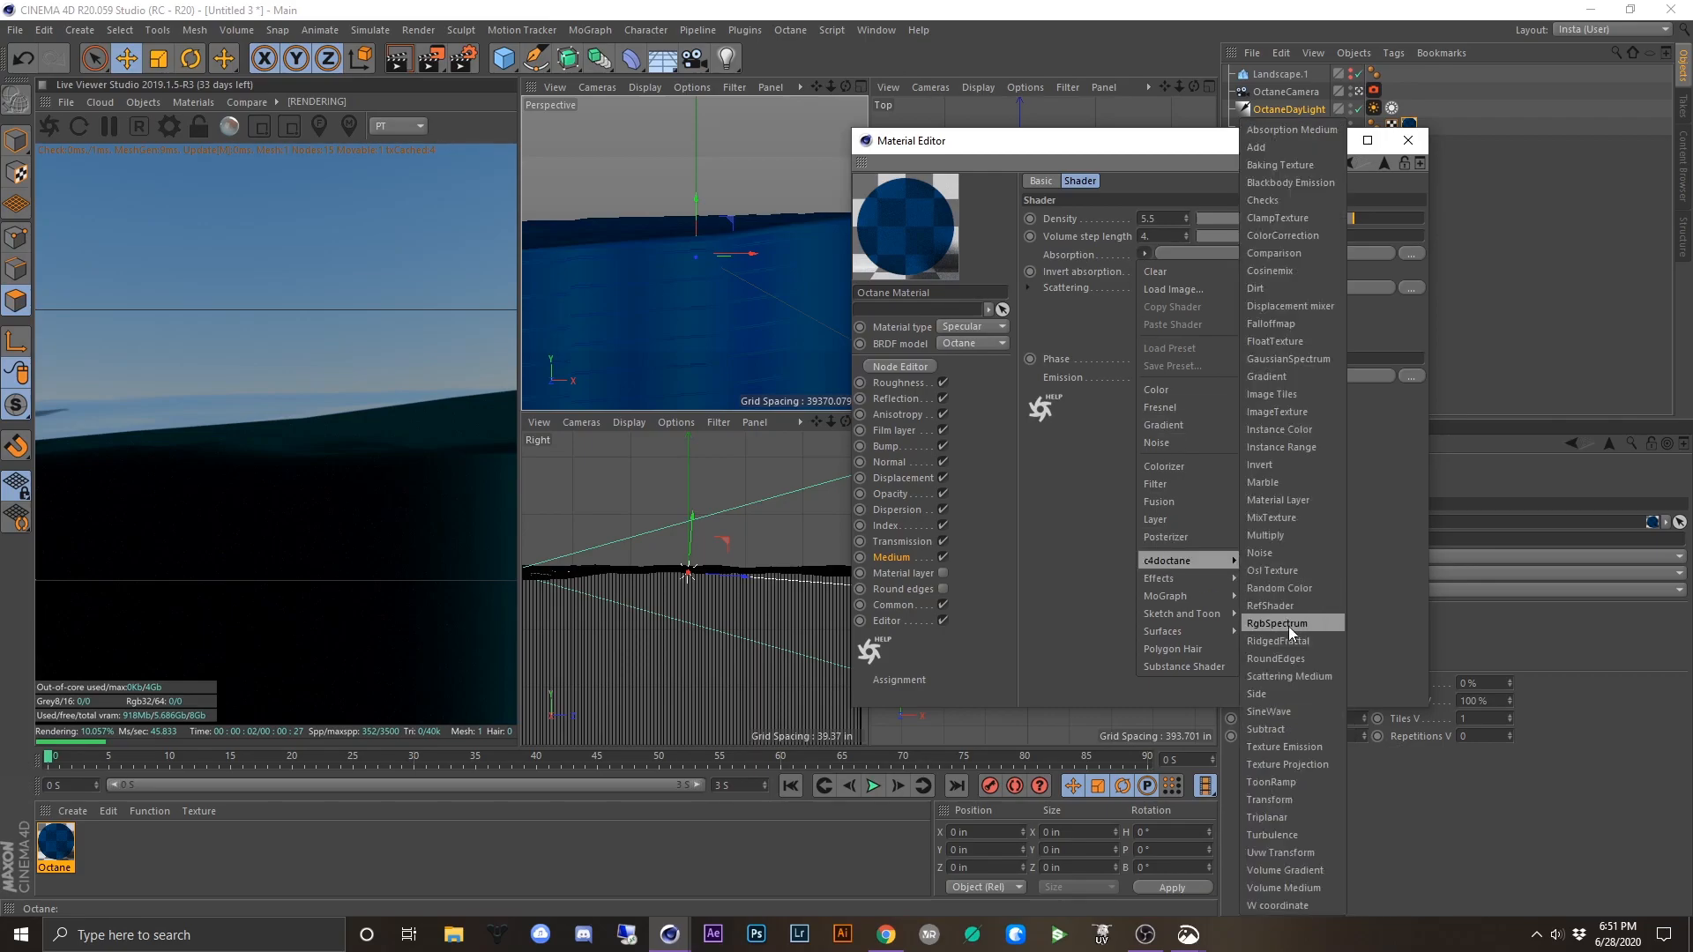
click(1288, 624)
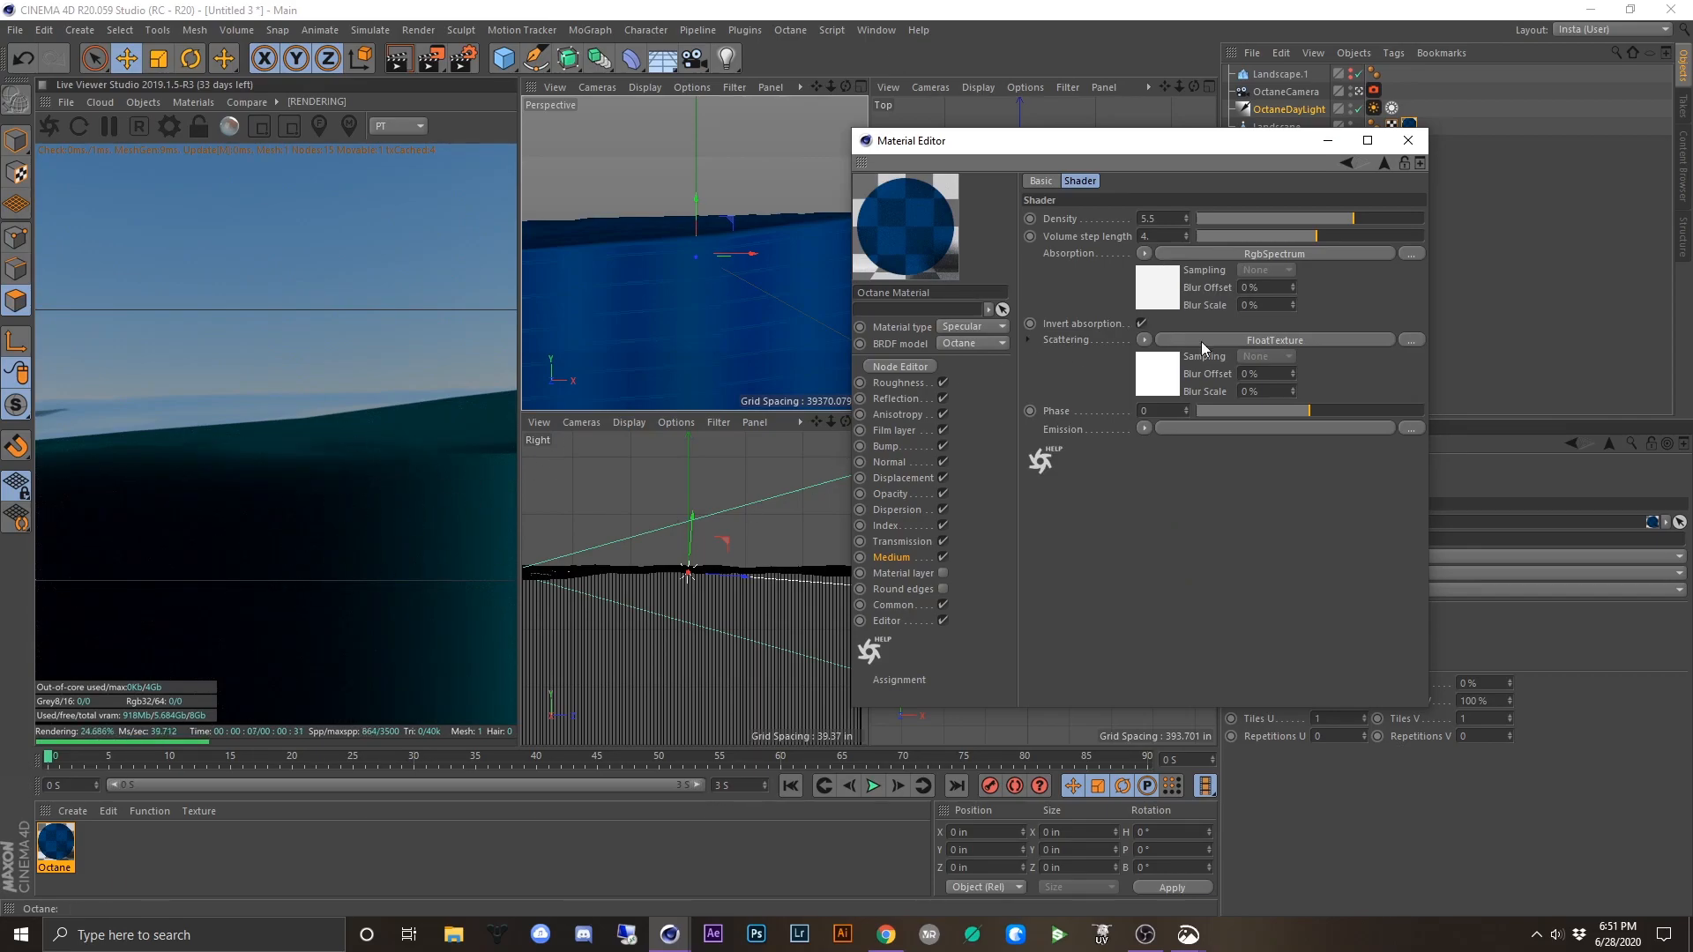
click(1150, 288)
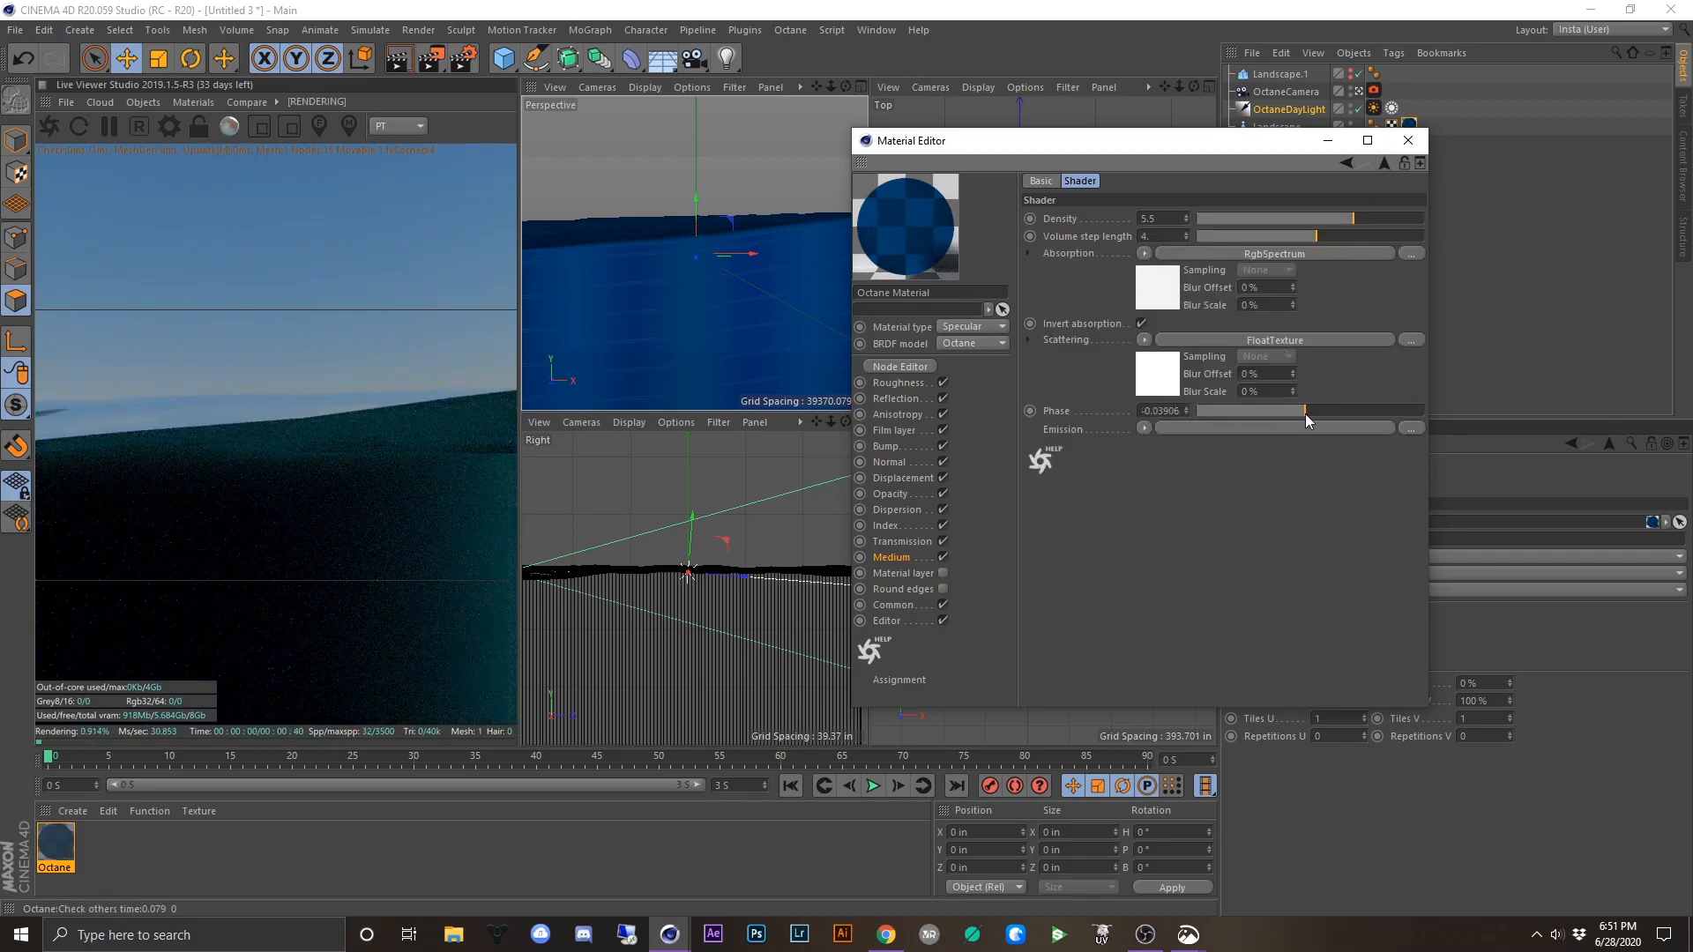
- Try a Phase of -0.09 for the scattering medium
drag(1306, 412, 1199, 410)
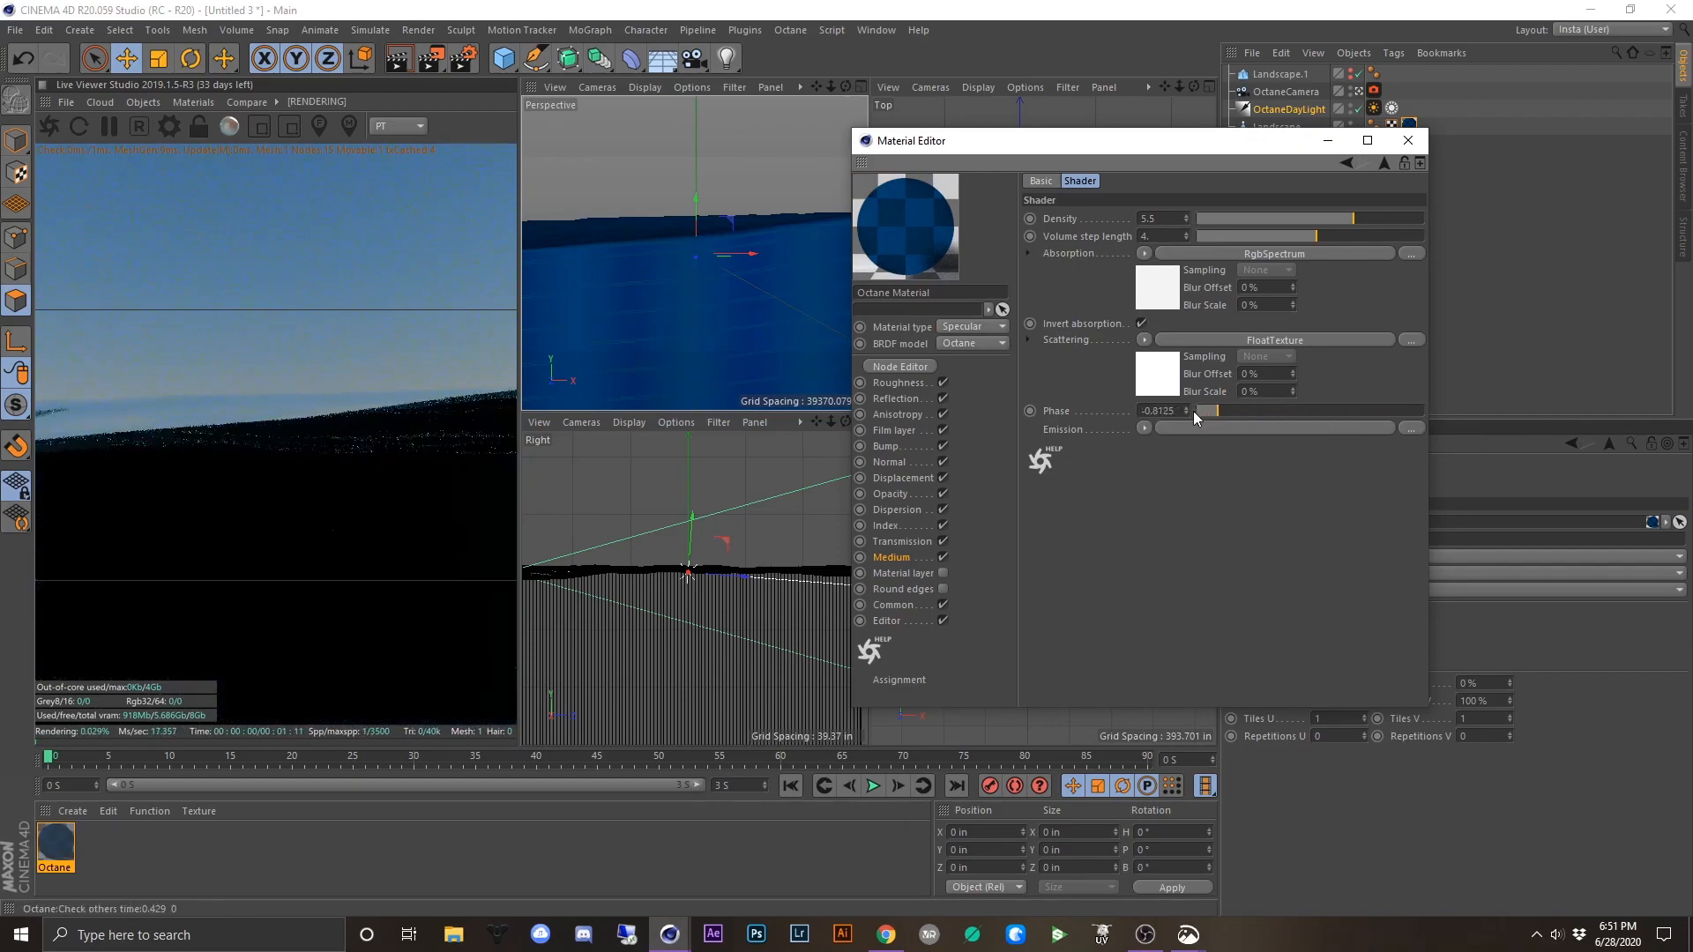
double_click(1171, 412)
text(-0.09)
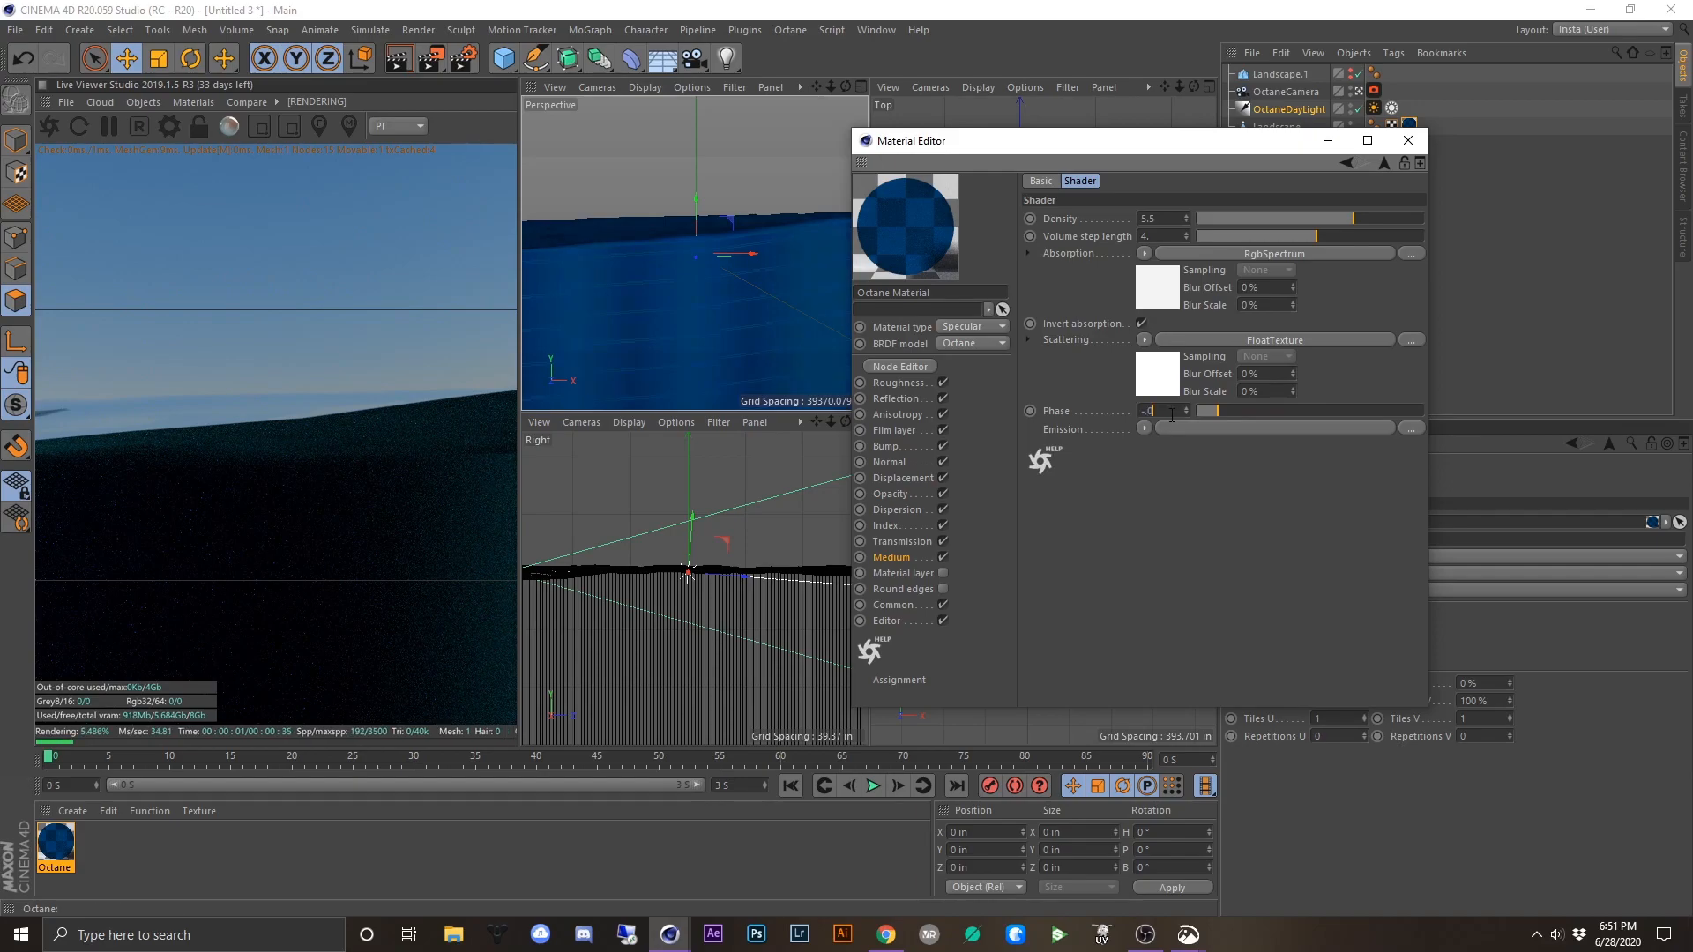
key(Return)
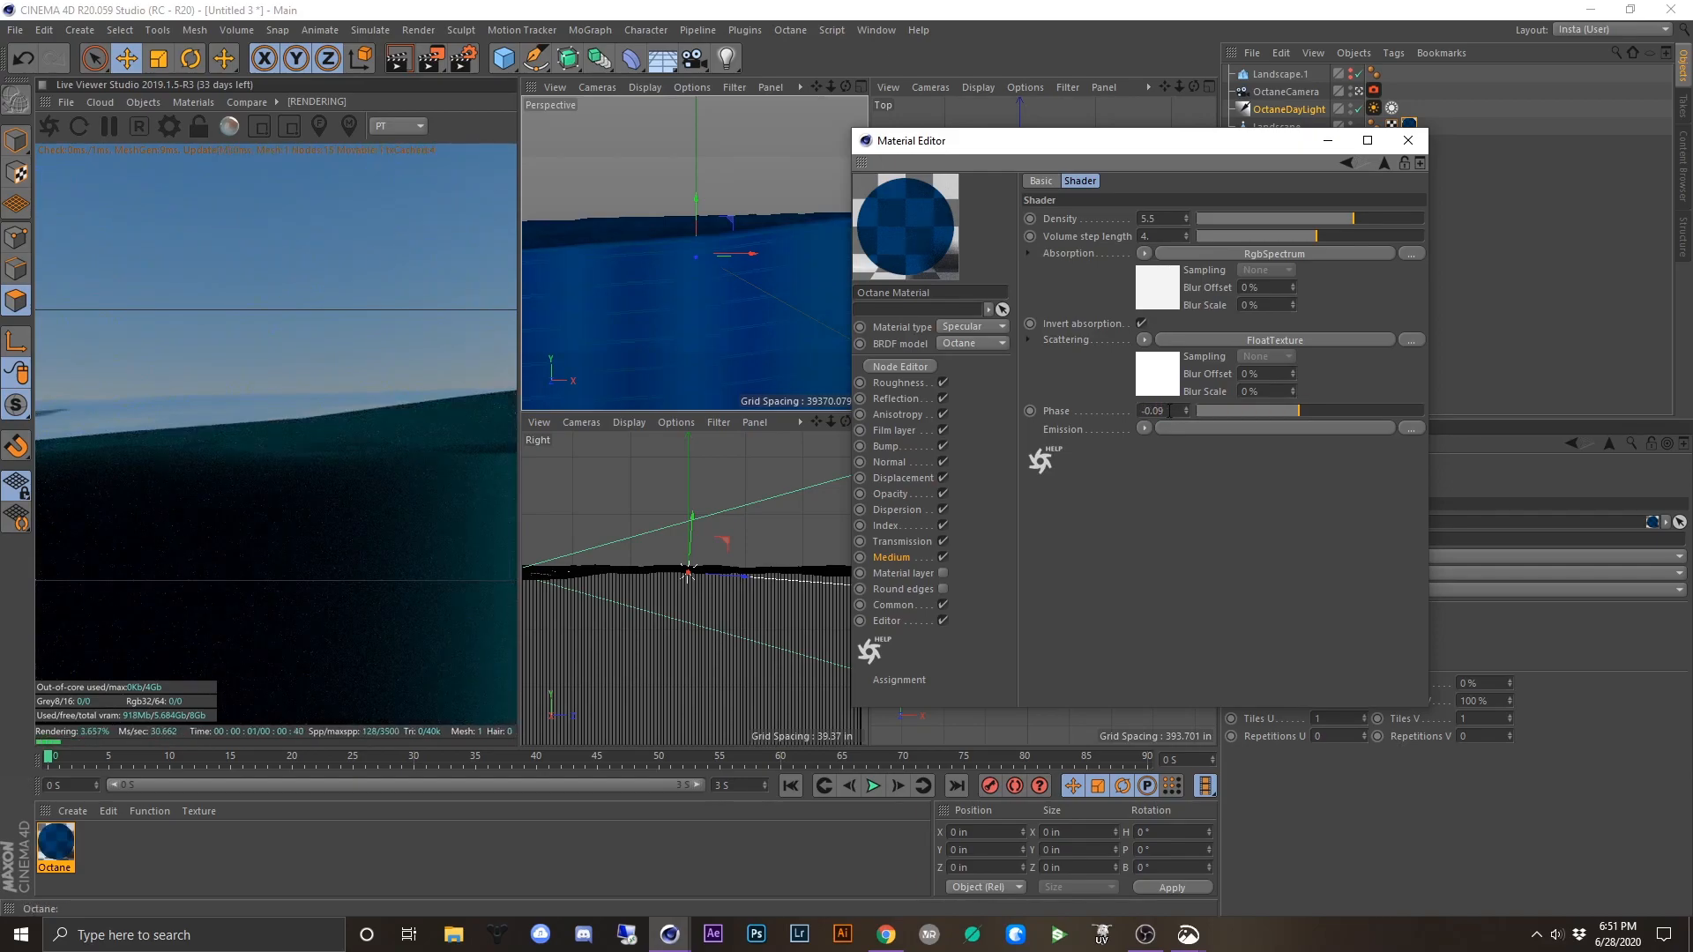
- Set the scattering medium's Phase to -0.92 and close the material editor
double_click(1153, 411)
text(0.92)
key(Return)
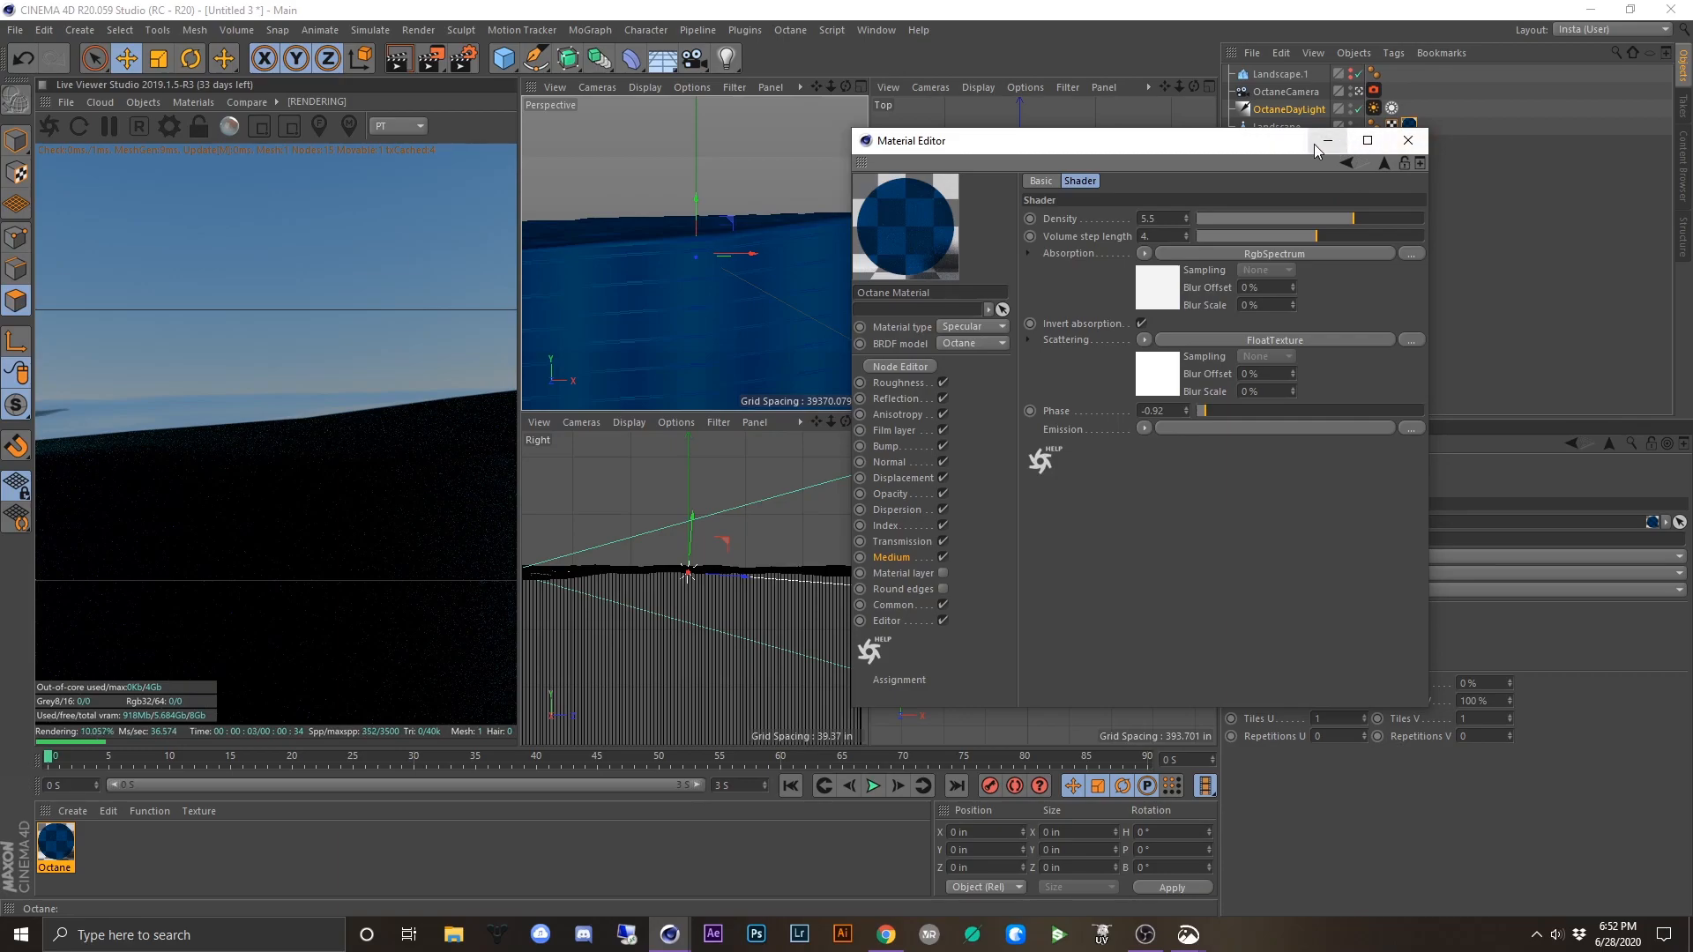
click(1408, 140)
- Rotate the OctaneDayLight to a pitch of about -10° and adjust the North Offset in its DayLight tag
click(1292, 108)
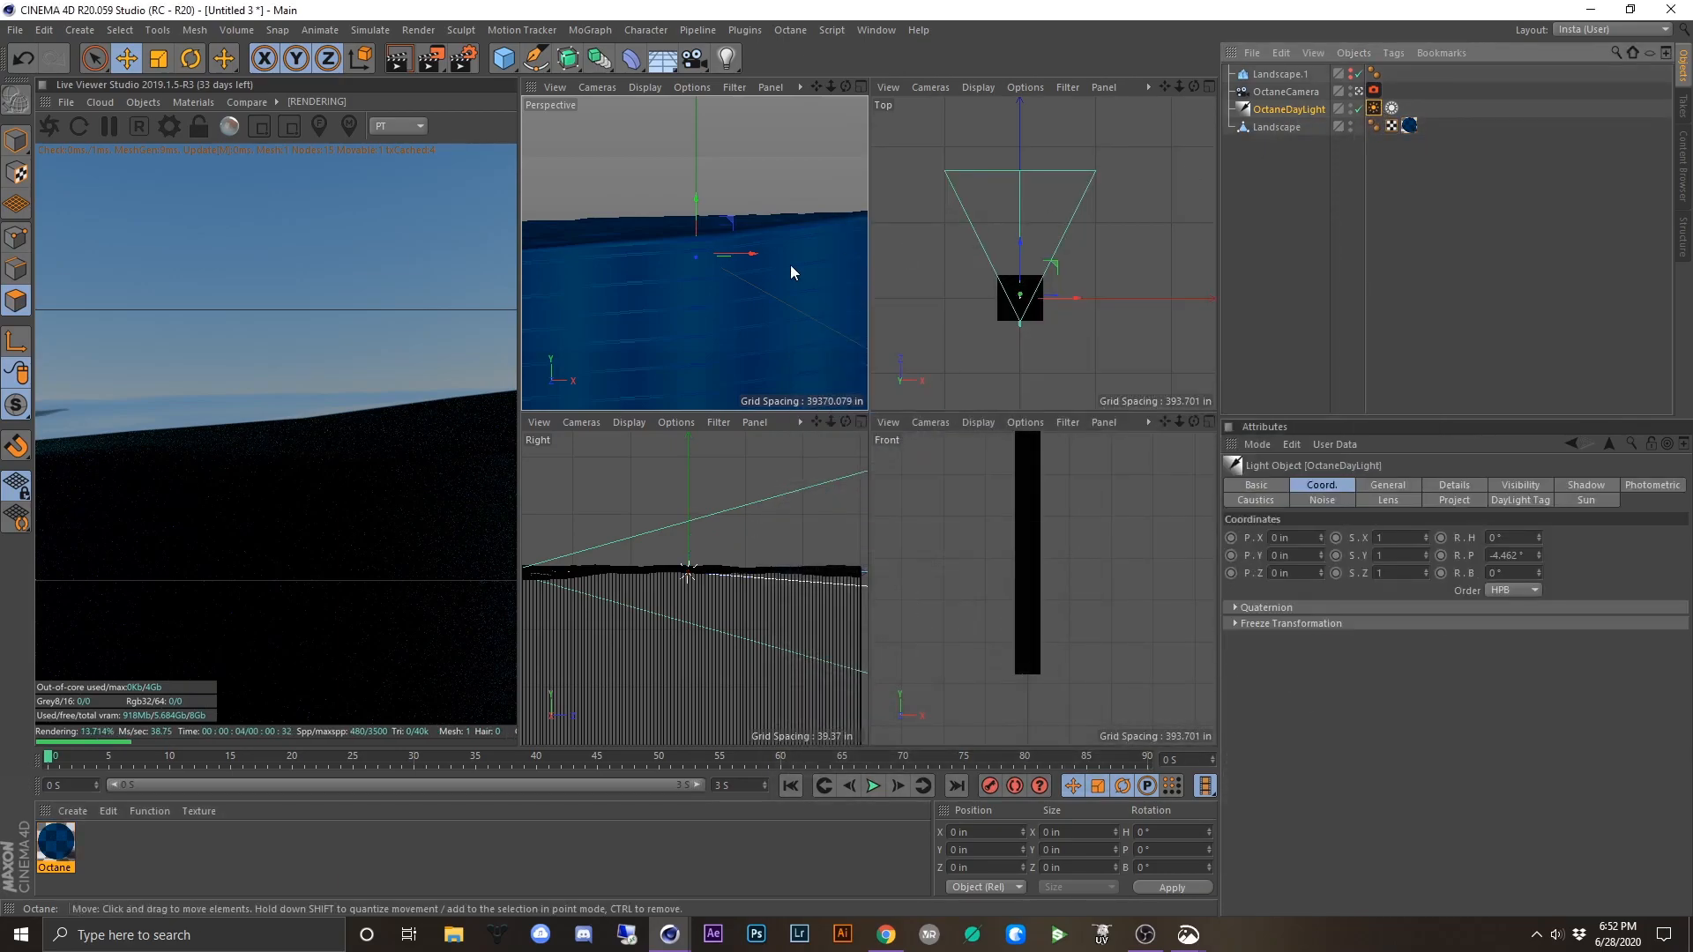
click(187, 60)
mouse_move(700, 257)
mouse_down()
mouse_move(699, 273)
mouse_move(697, 247)
mouse_up()
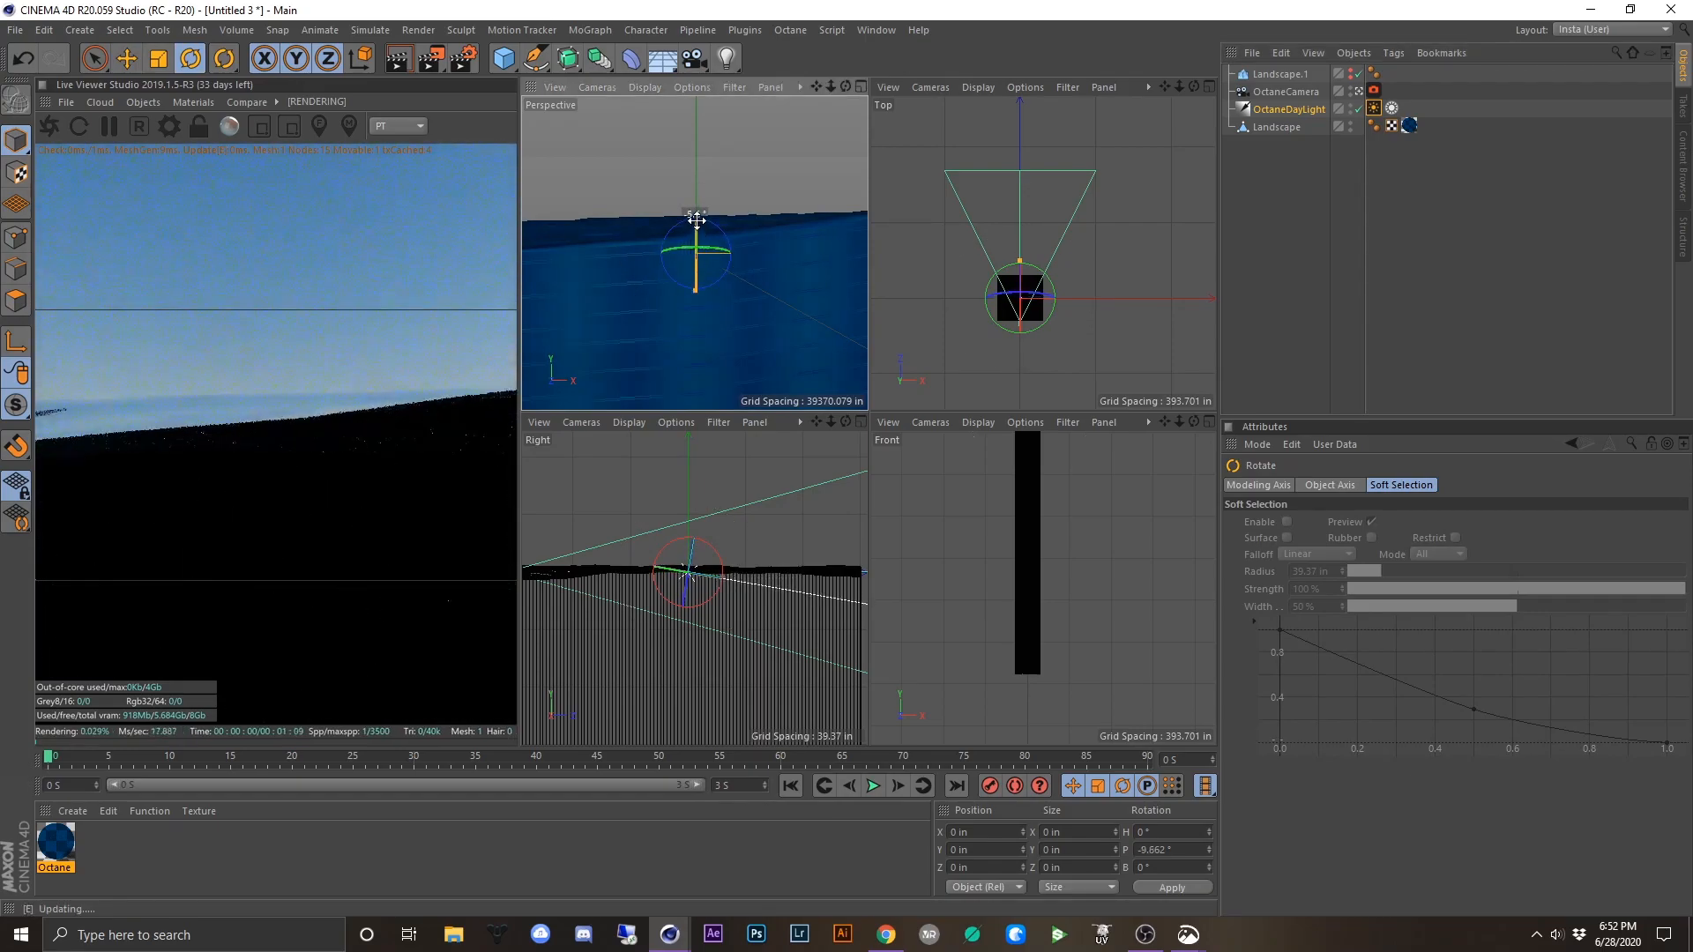
click(1391, 108)
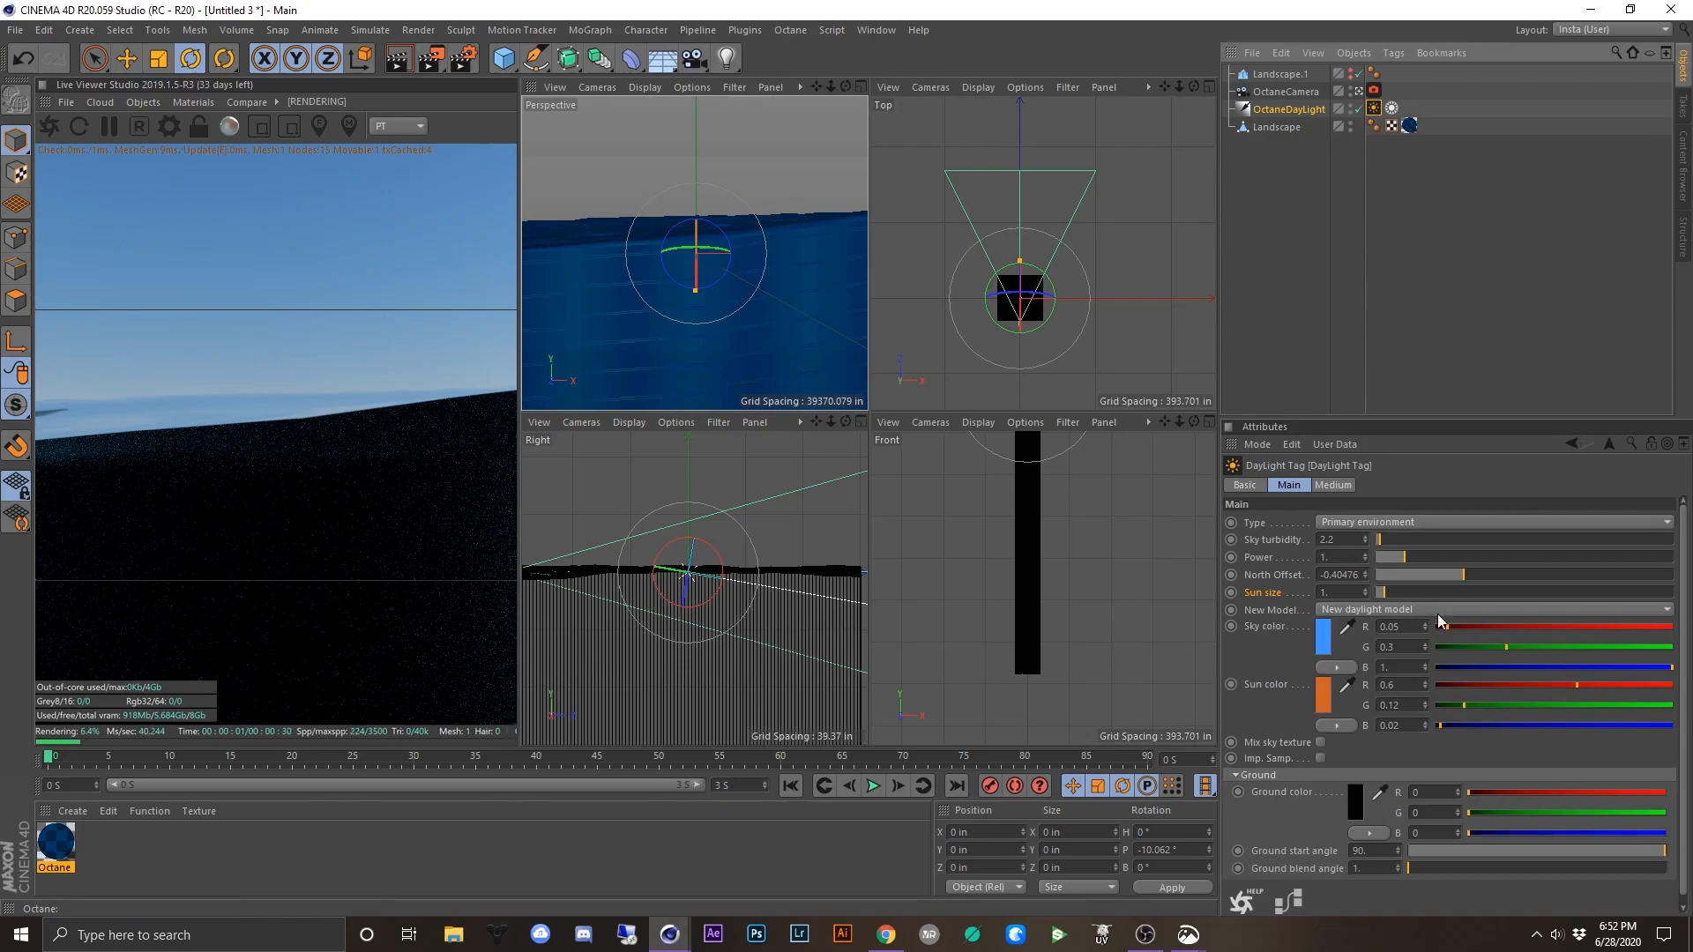
drag(1460, 584, 1548, 575)
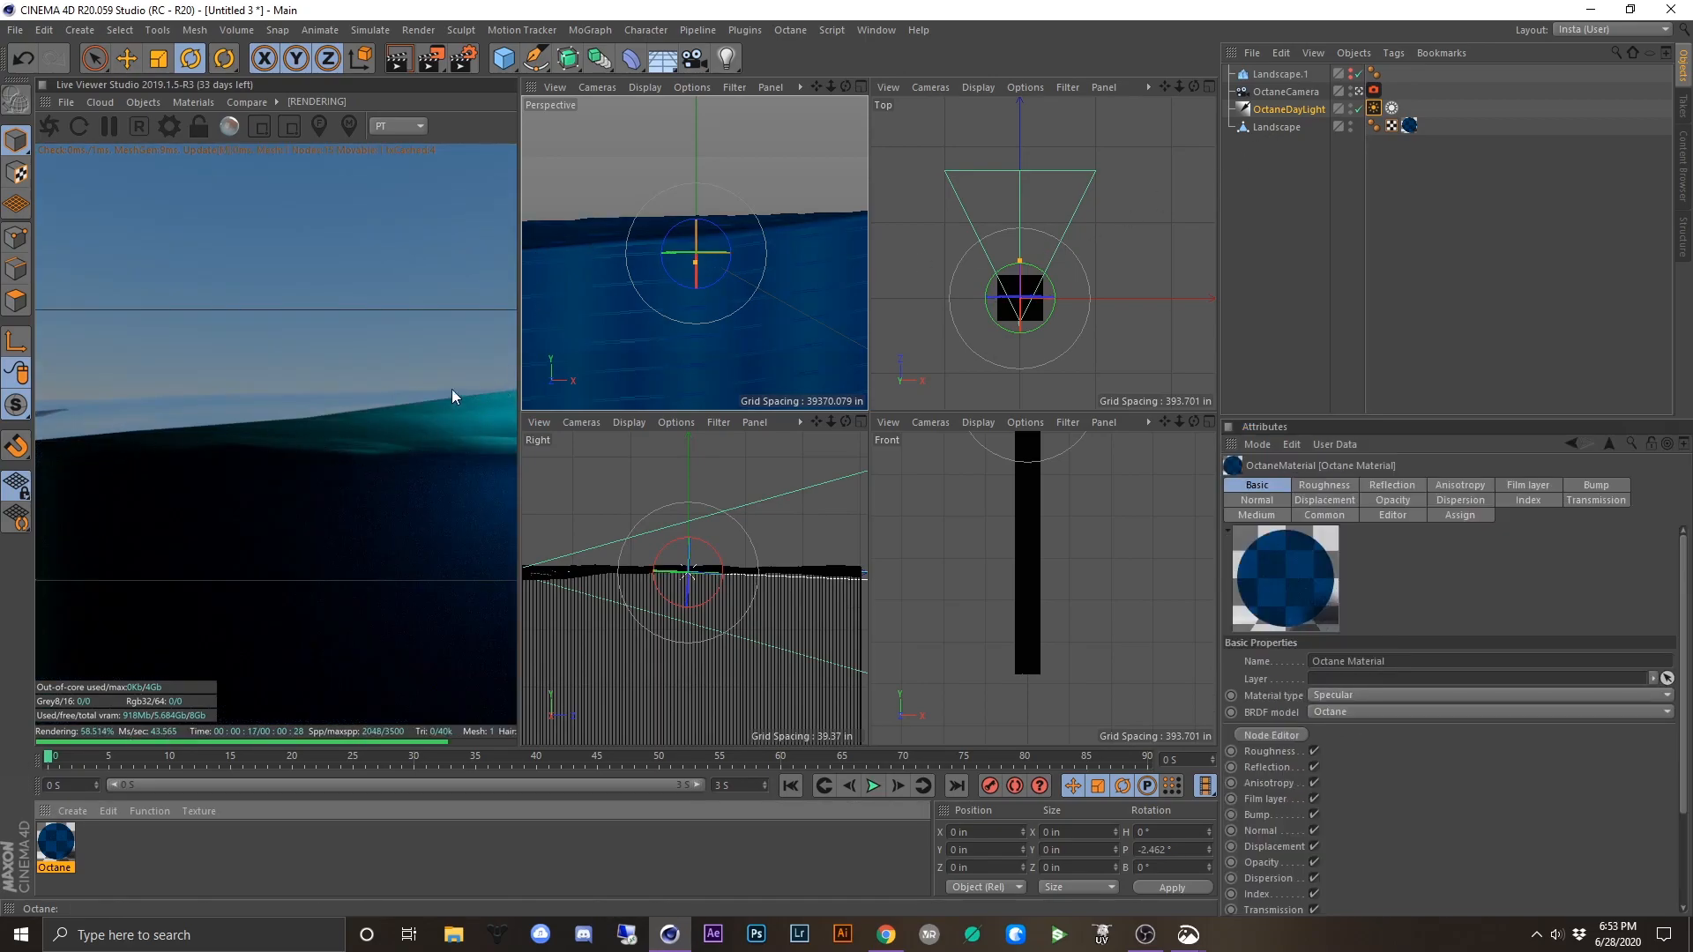
click(611, 92)
click(663, 128)
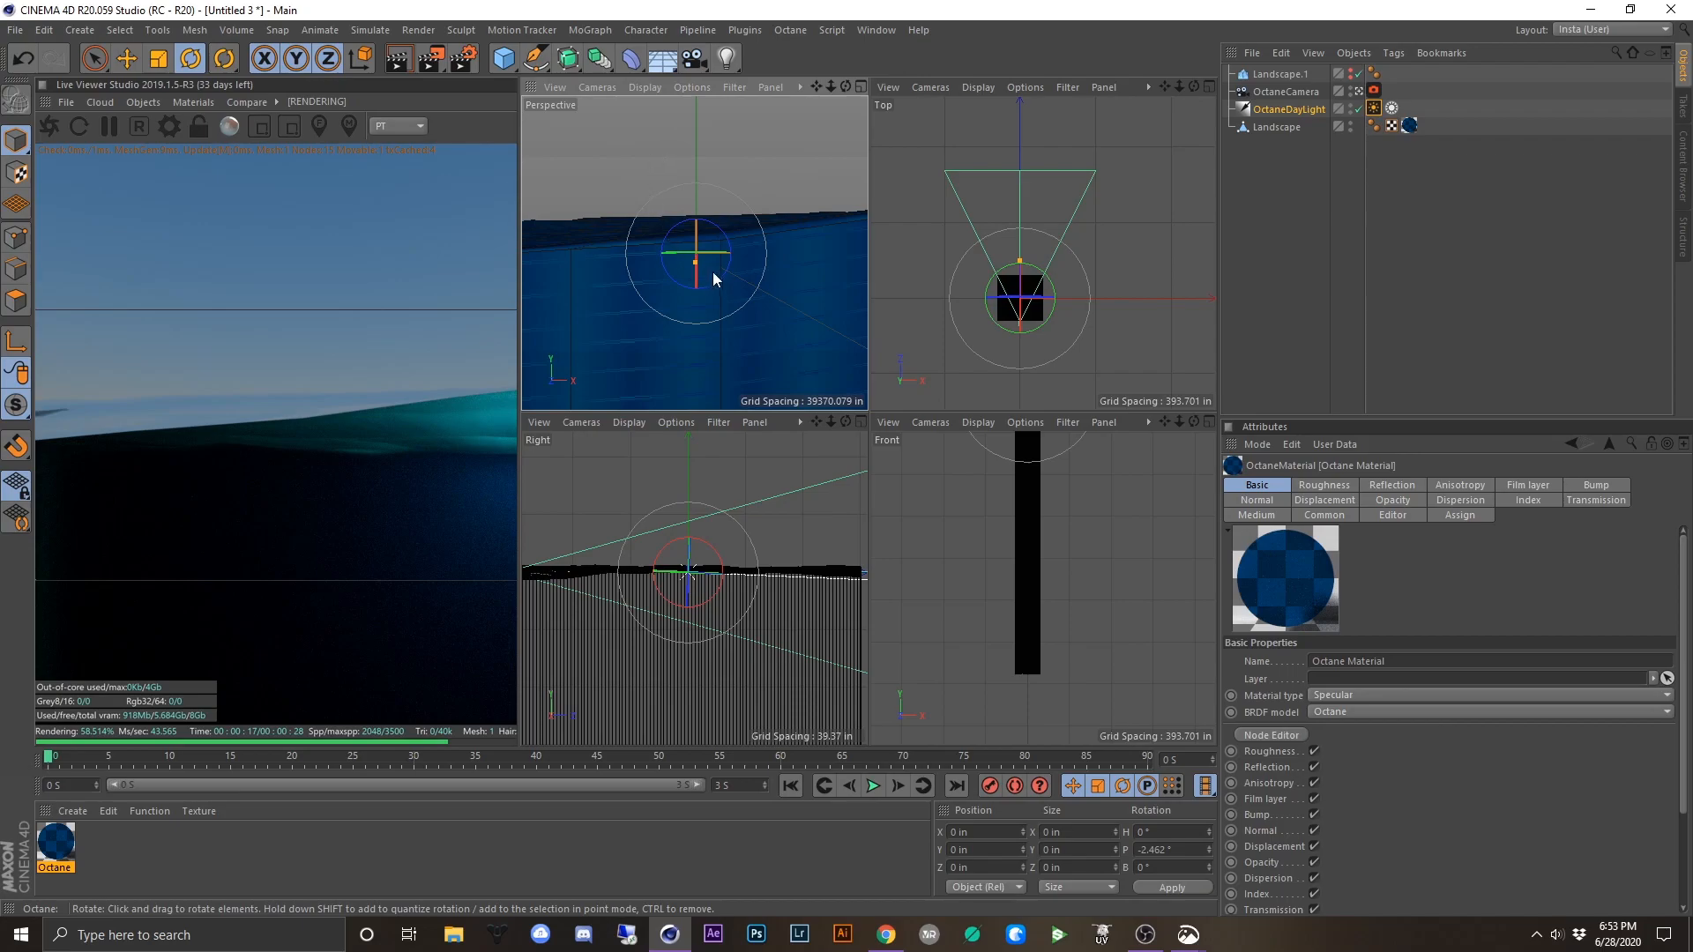
- Create a Subdivision Surface and nest the Landscape polygon object inside it
click(1402, 125)
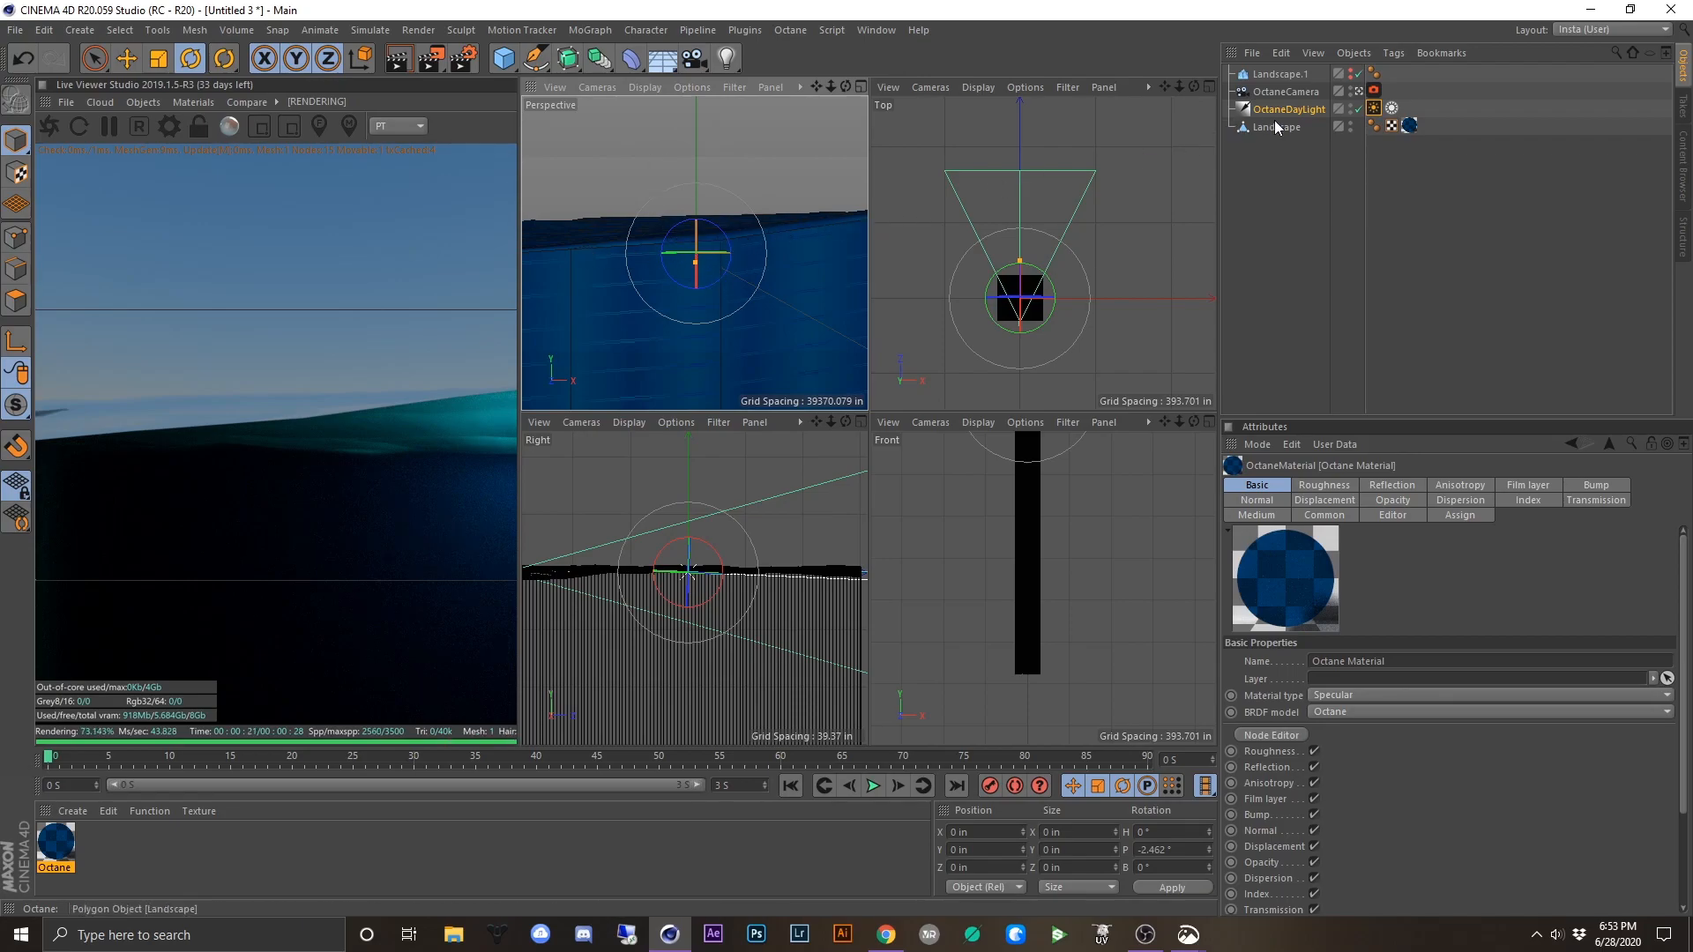
click(567, 59)
drag(1273, 144, 1262, 127)
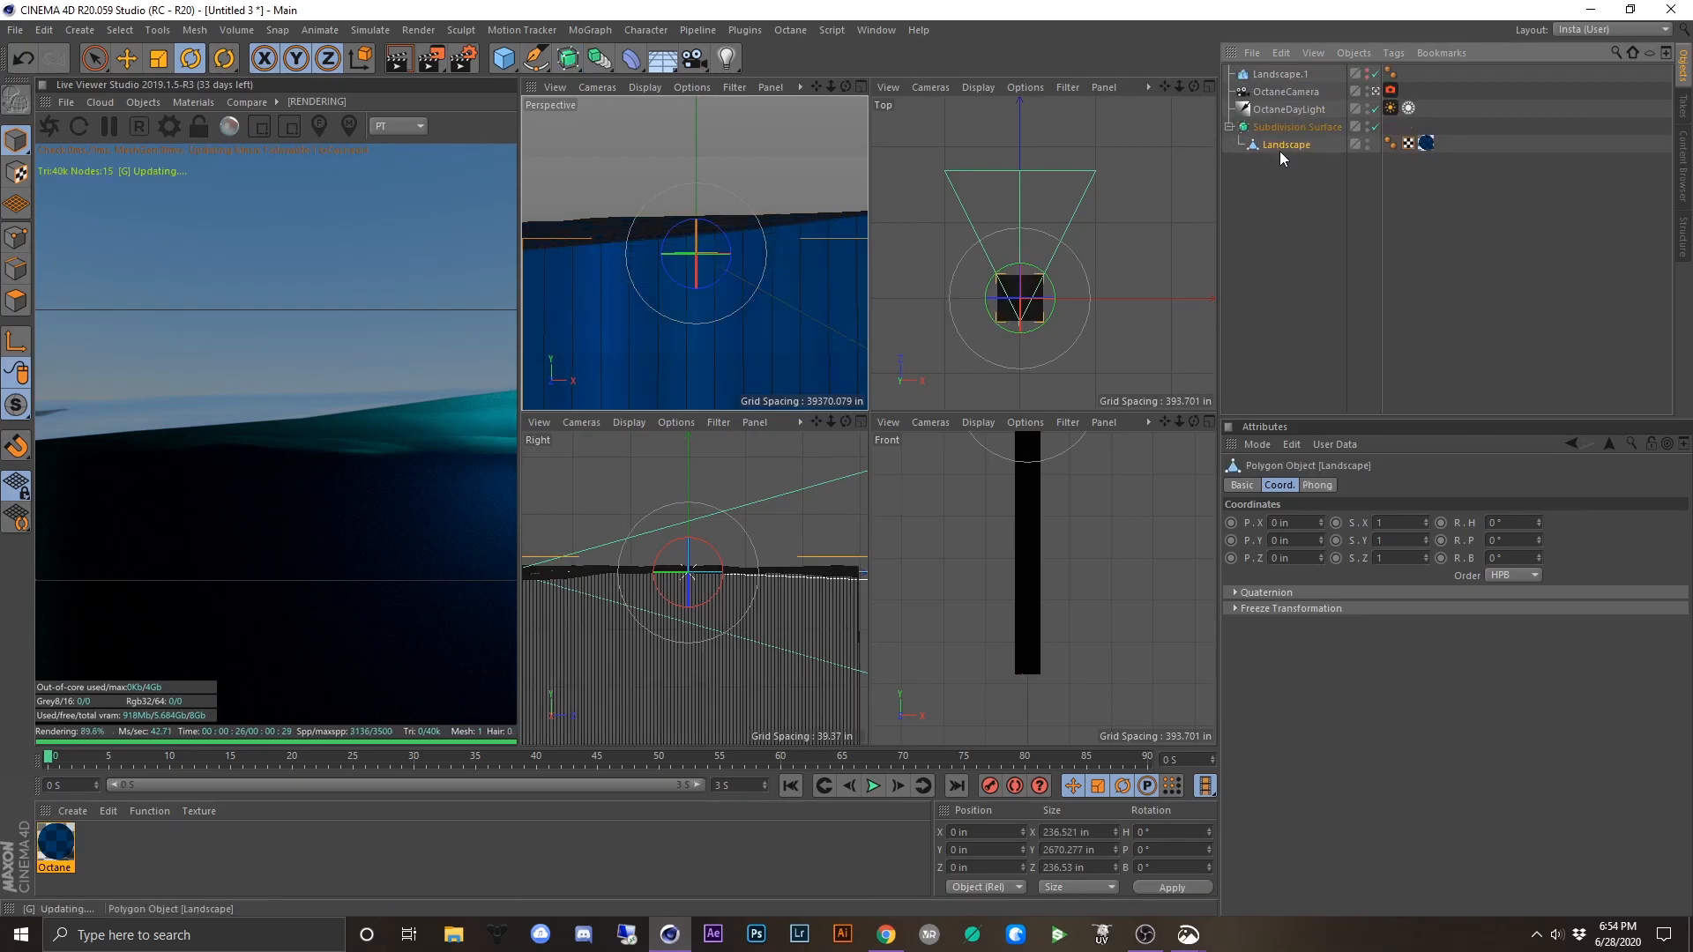
- Reopen the blue Octane material for editing and load an Octane Noise as its Bump texture
double_click(55, 842)
drag(505, 124, 899, 128)
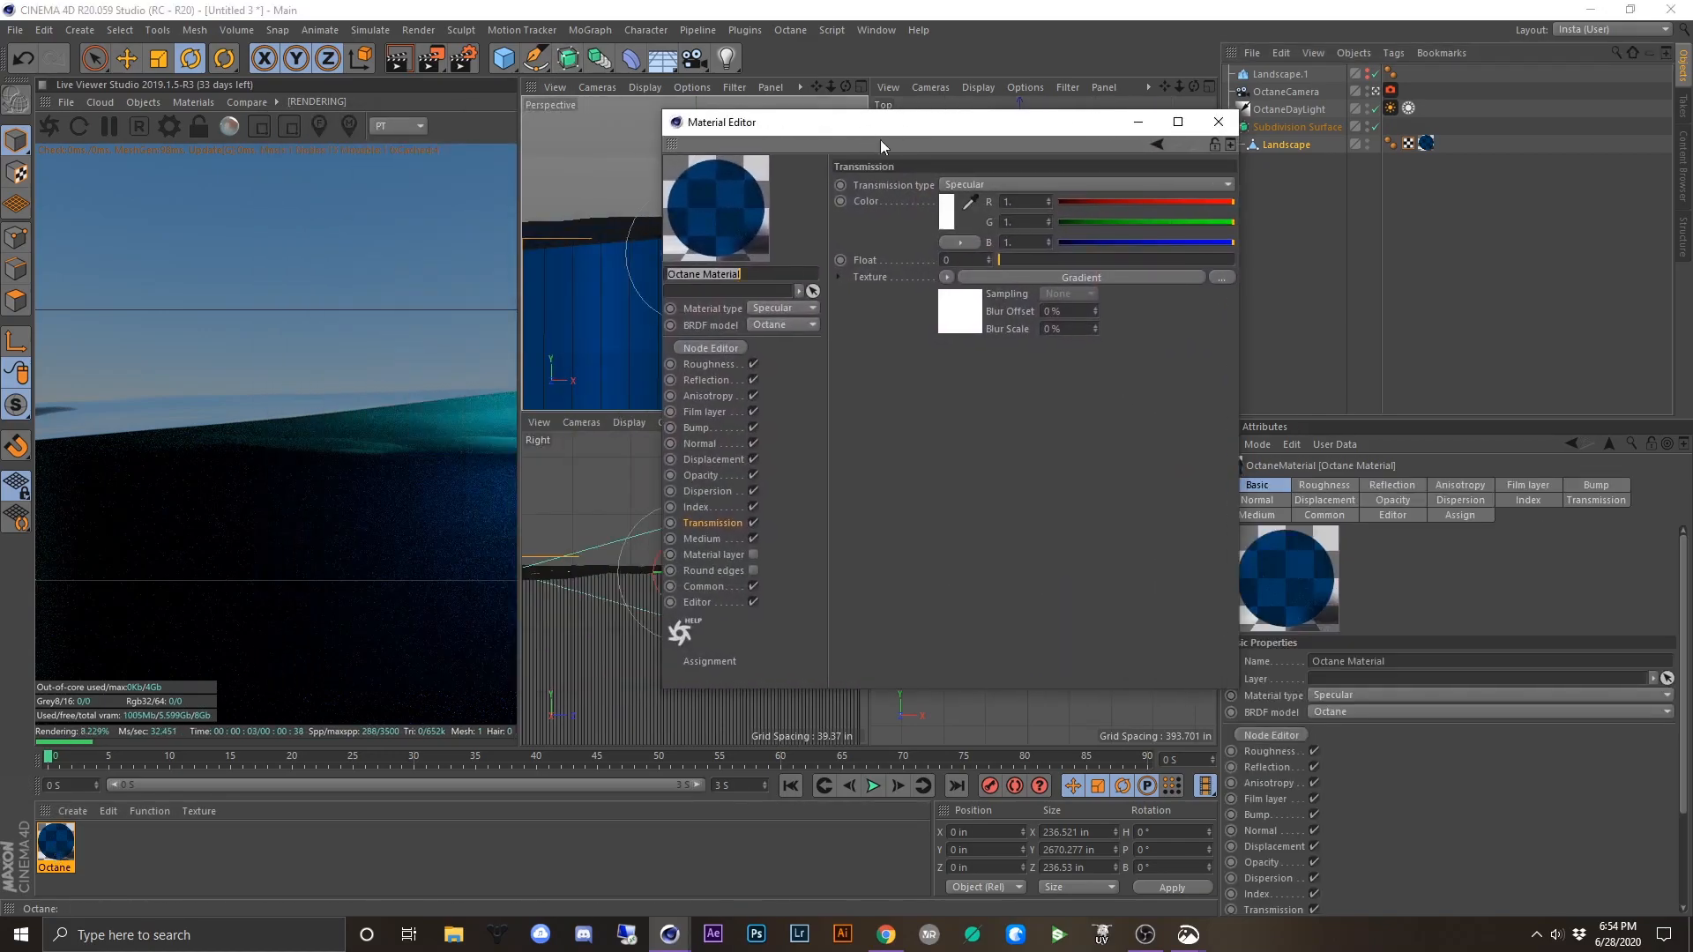
click(711, 431)
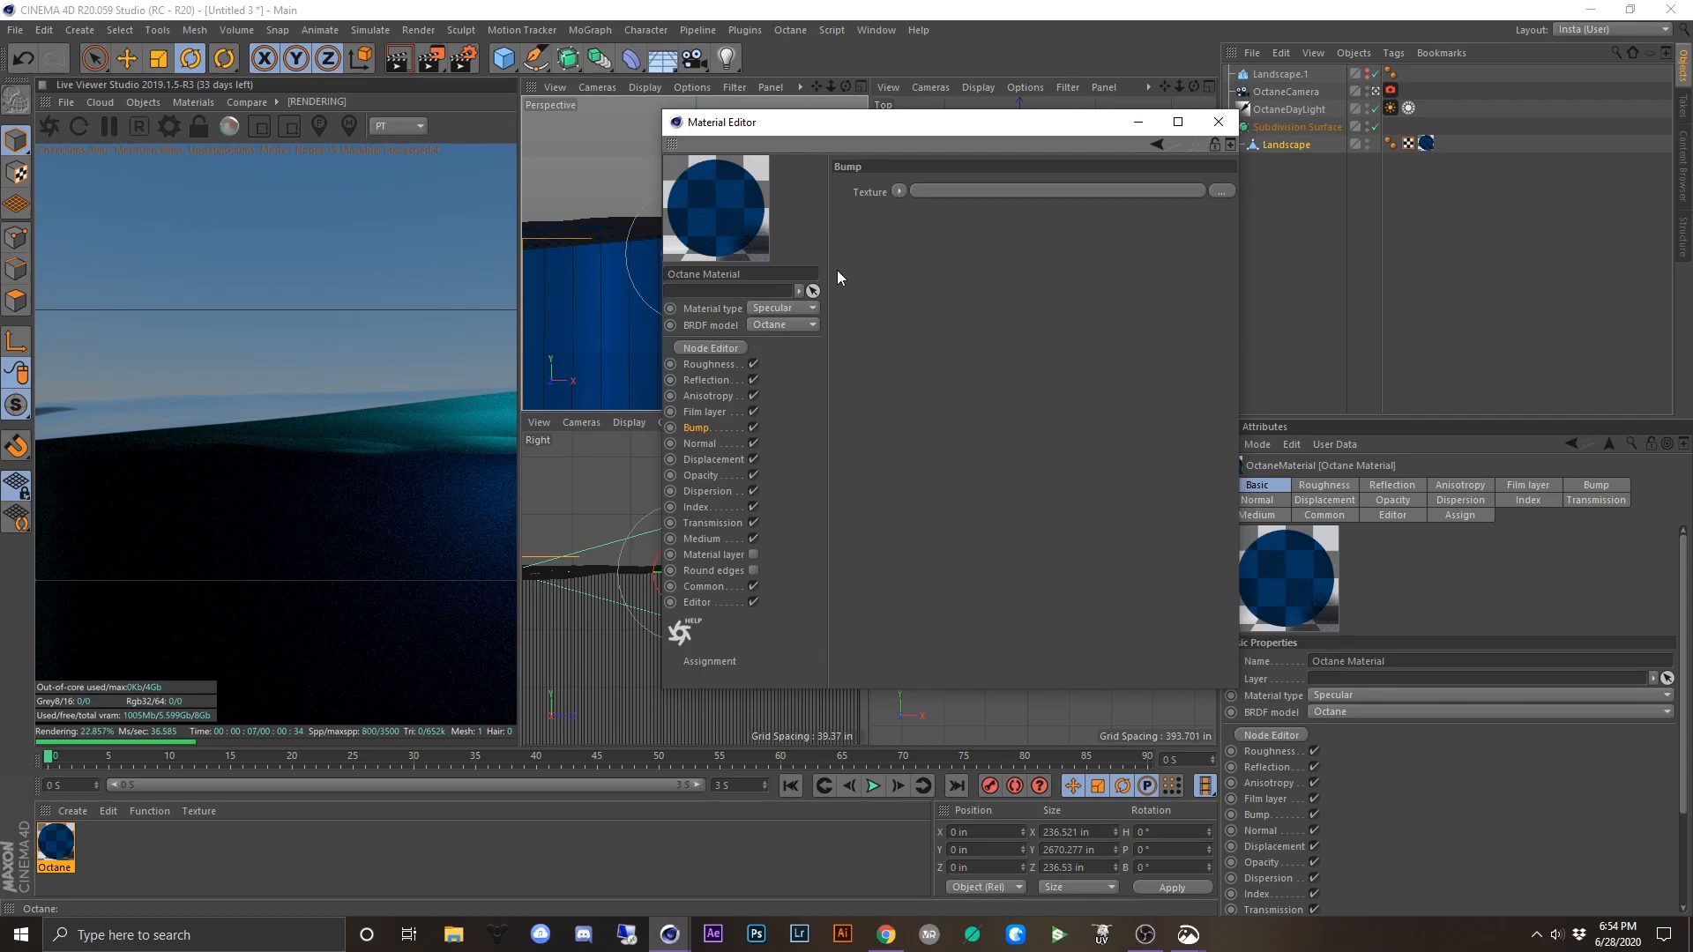
click(898, 187)
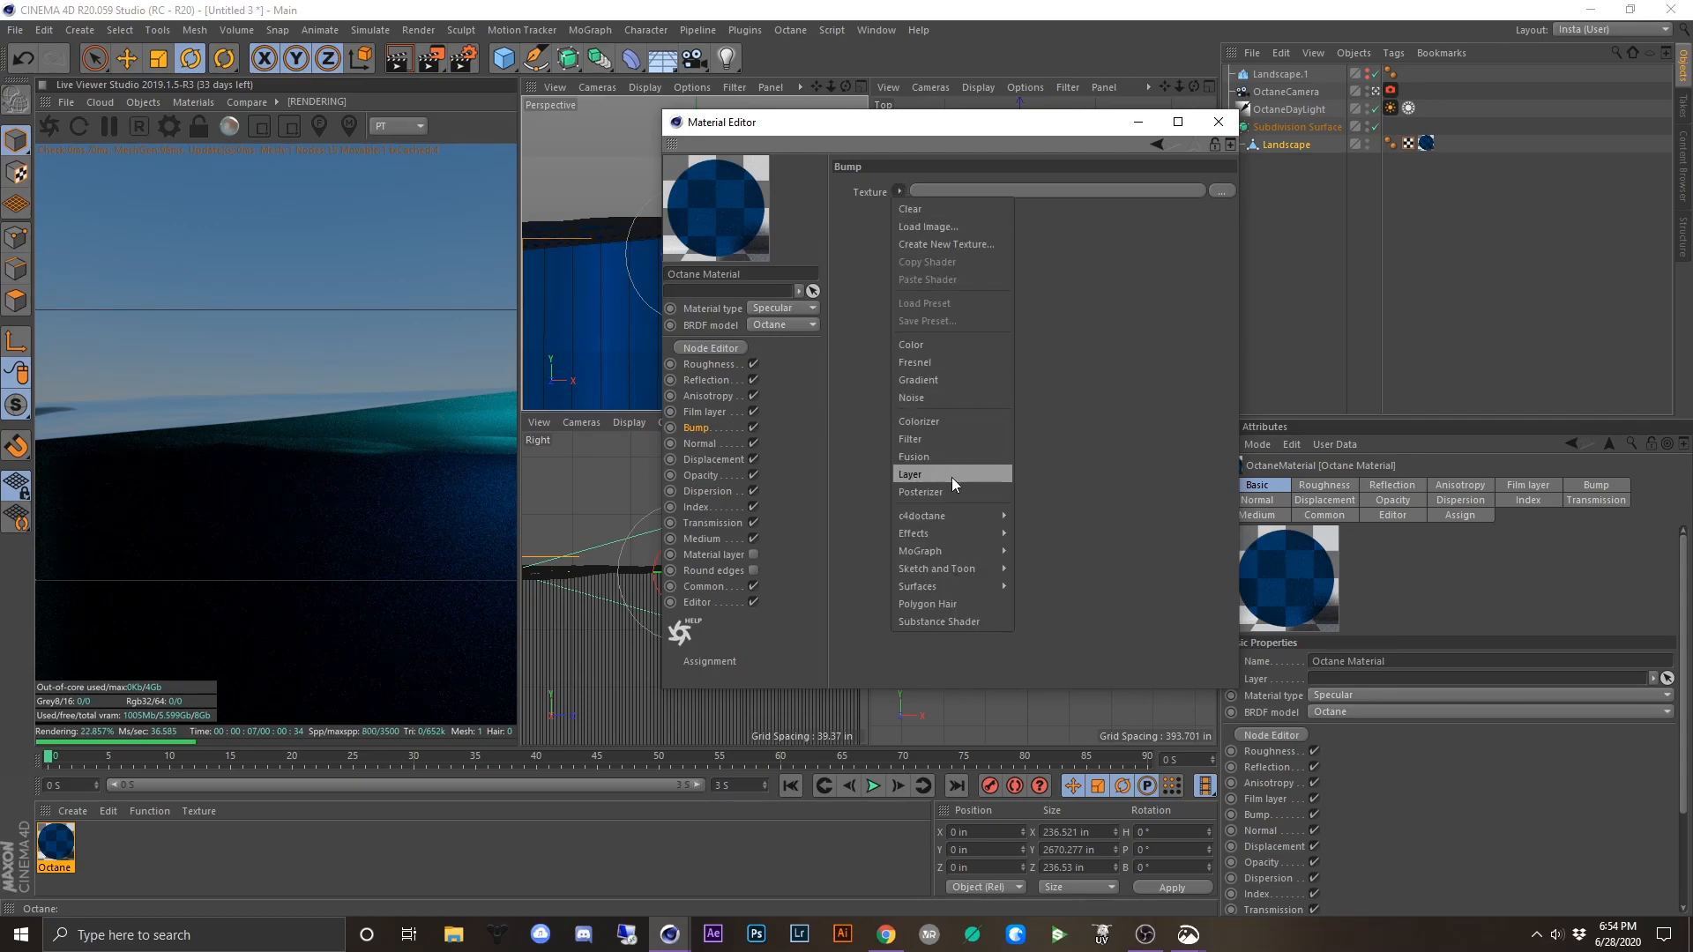
mouse_move(977, 518)
click(1031, 552)
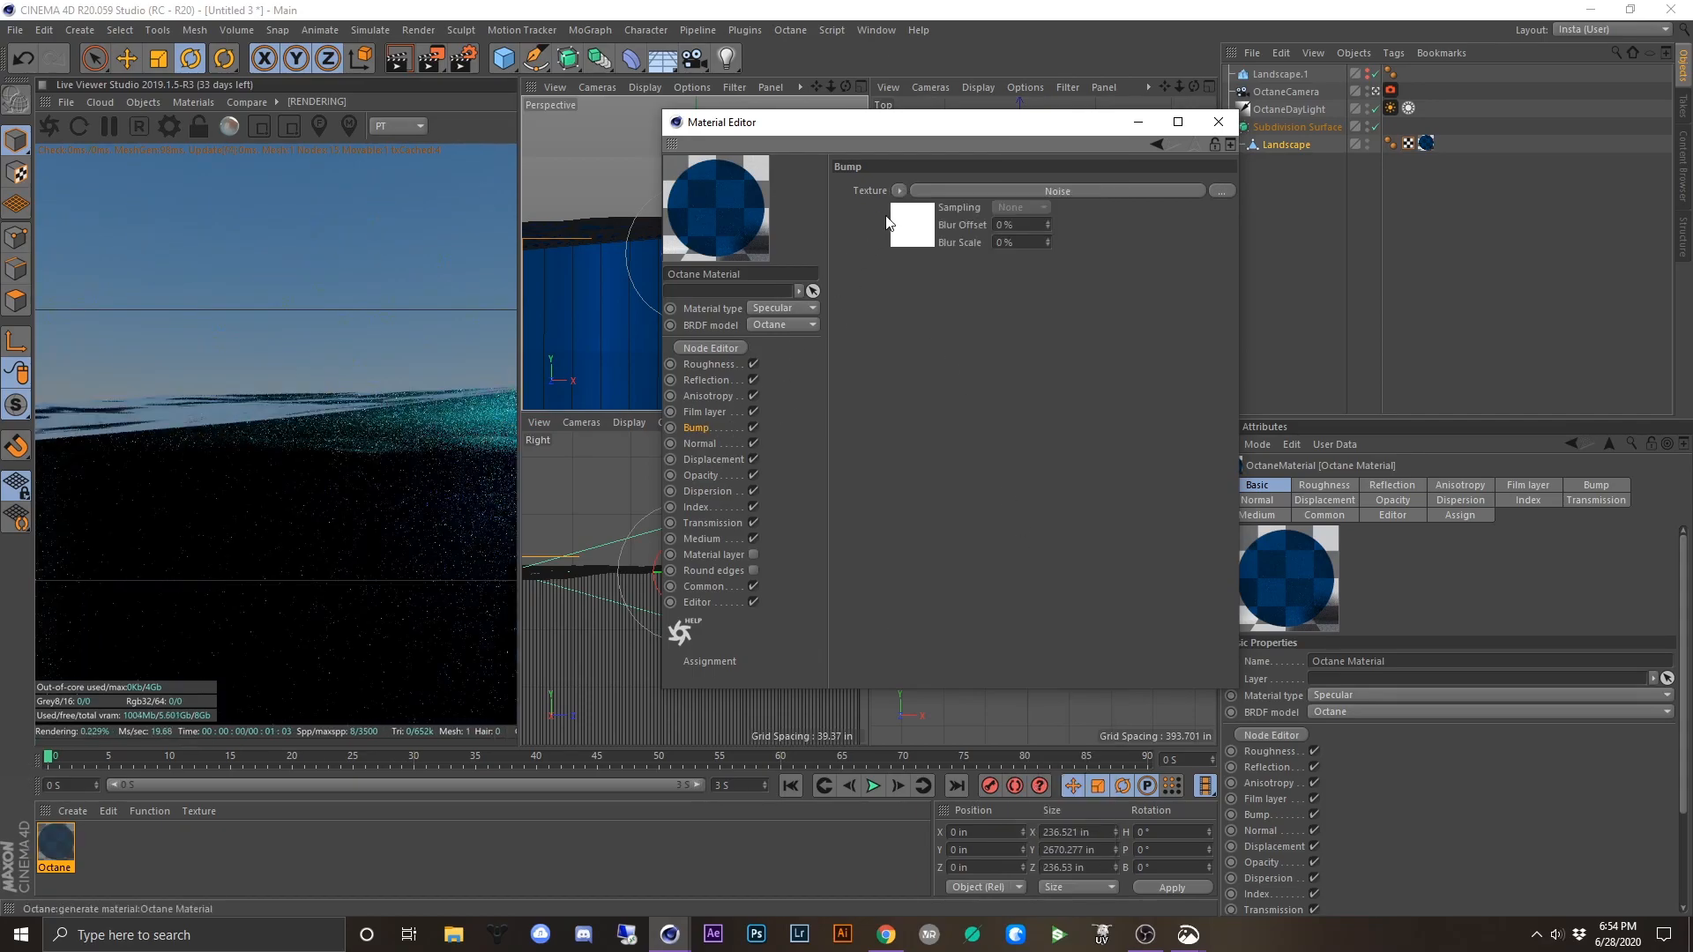
- Set the bump noise to 4 Octaves, an Omega of 0.55 and a Gamma of 0.38
click(914, 224)
key(BackSpace)
key(BackSpace)
text(4)
key(Return)
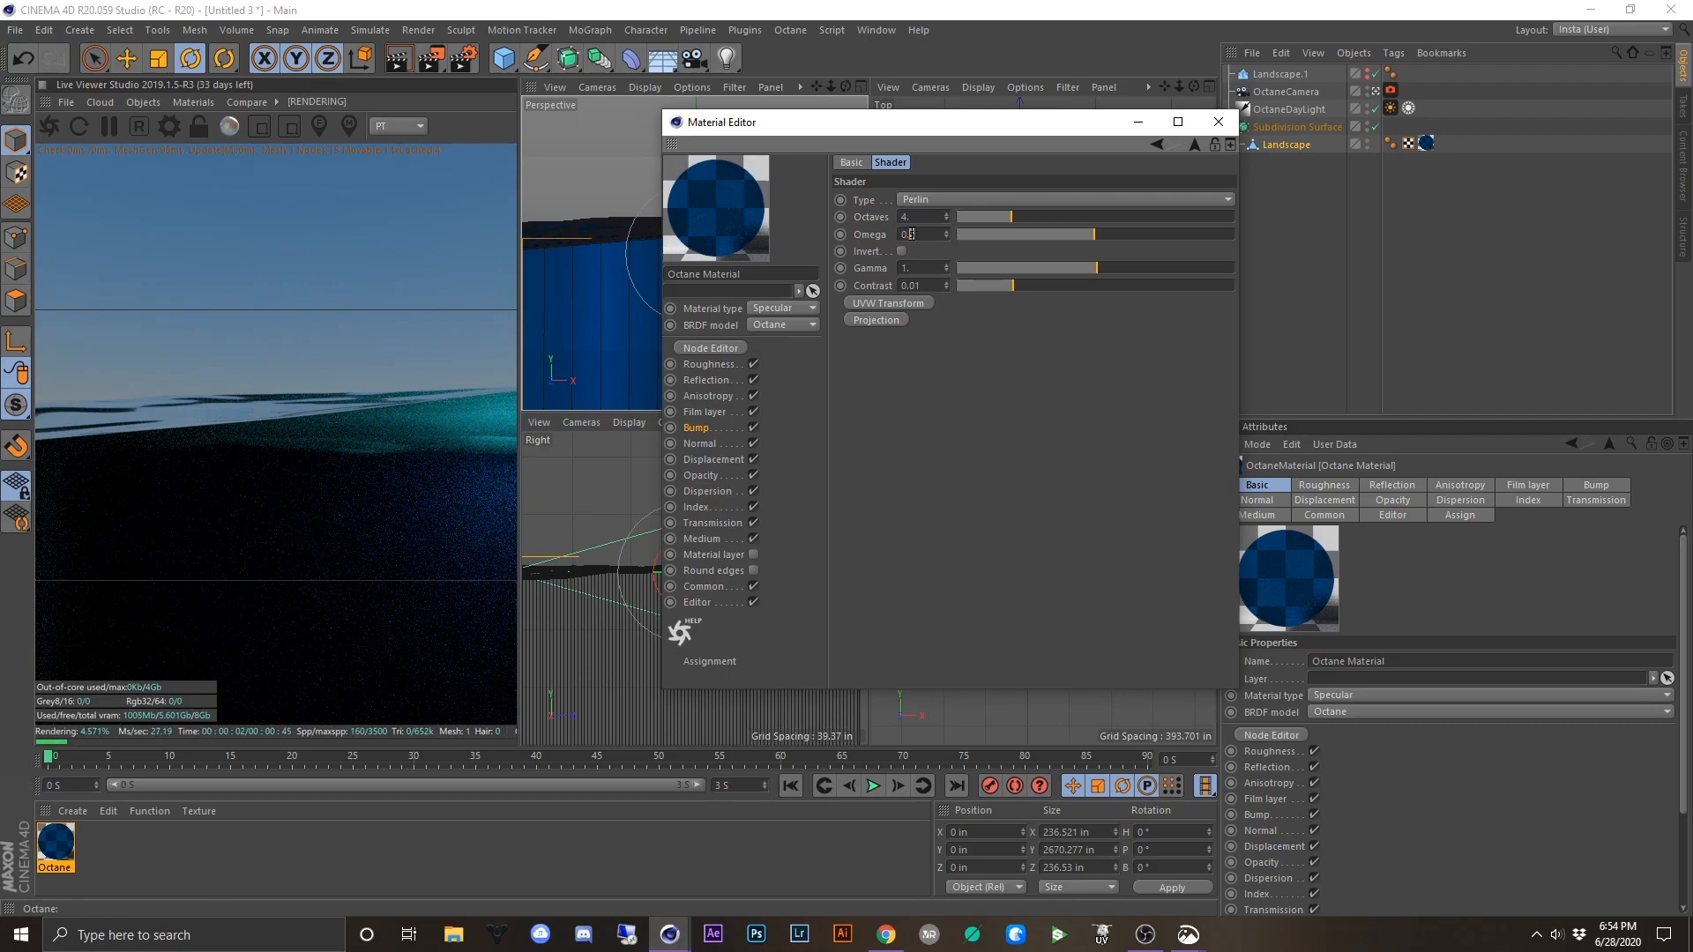
text(55)
key(Return)
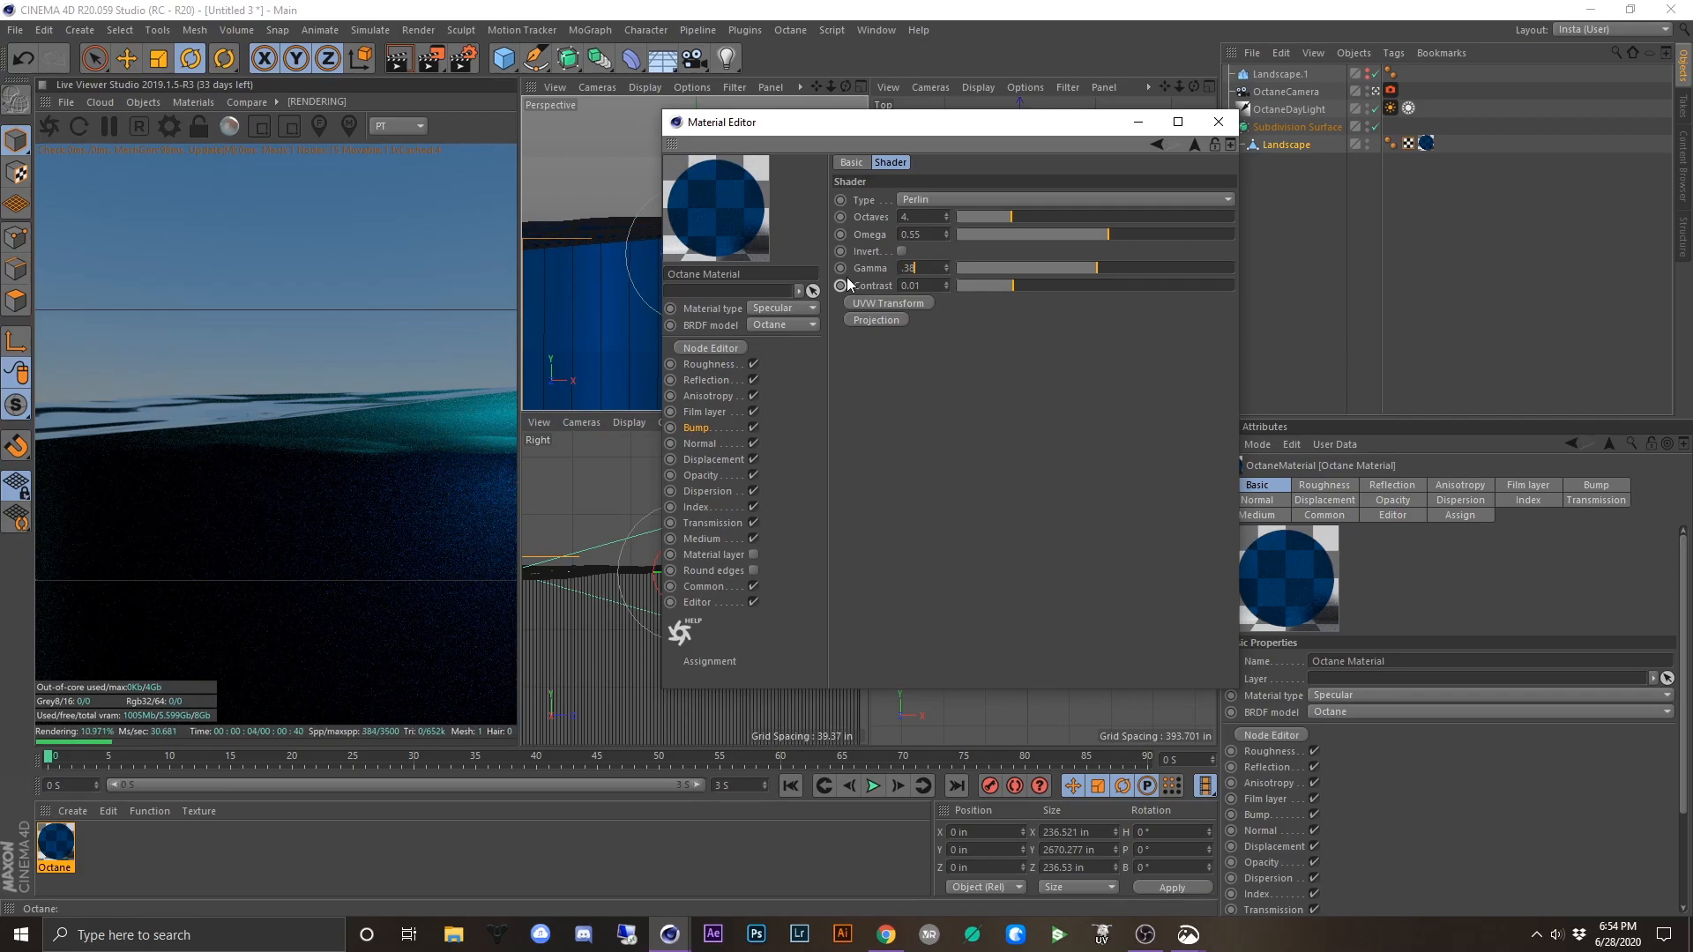
text(.38)
key(Return)
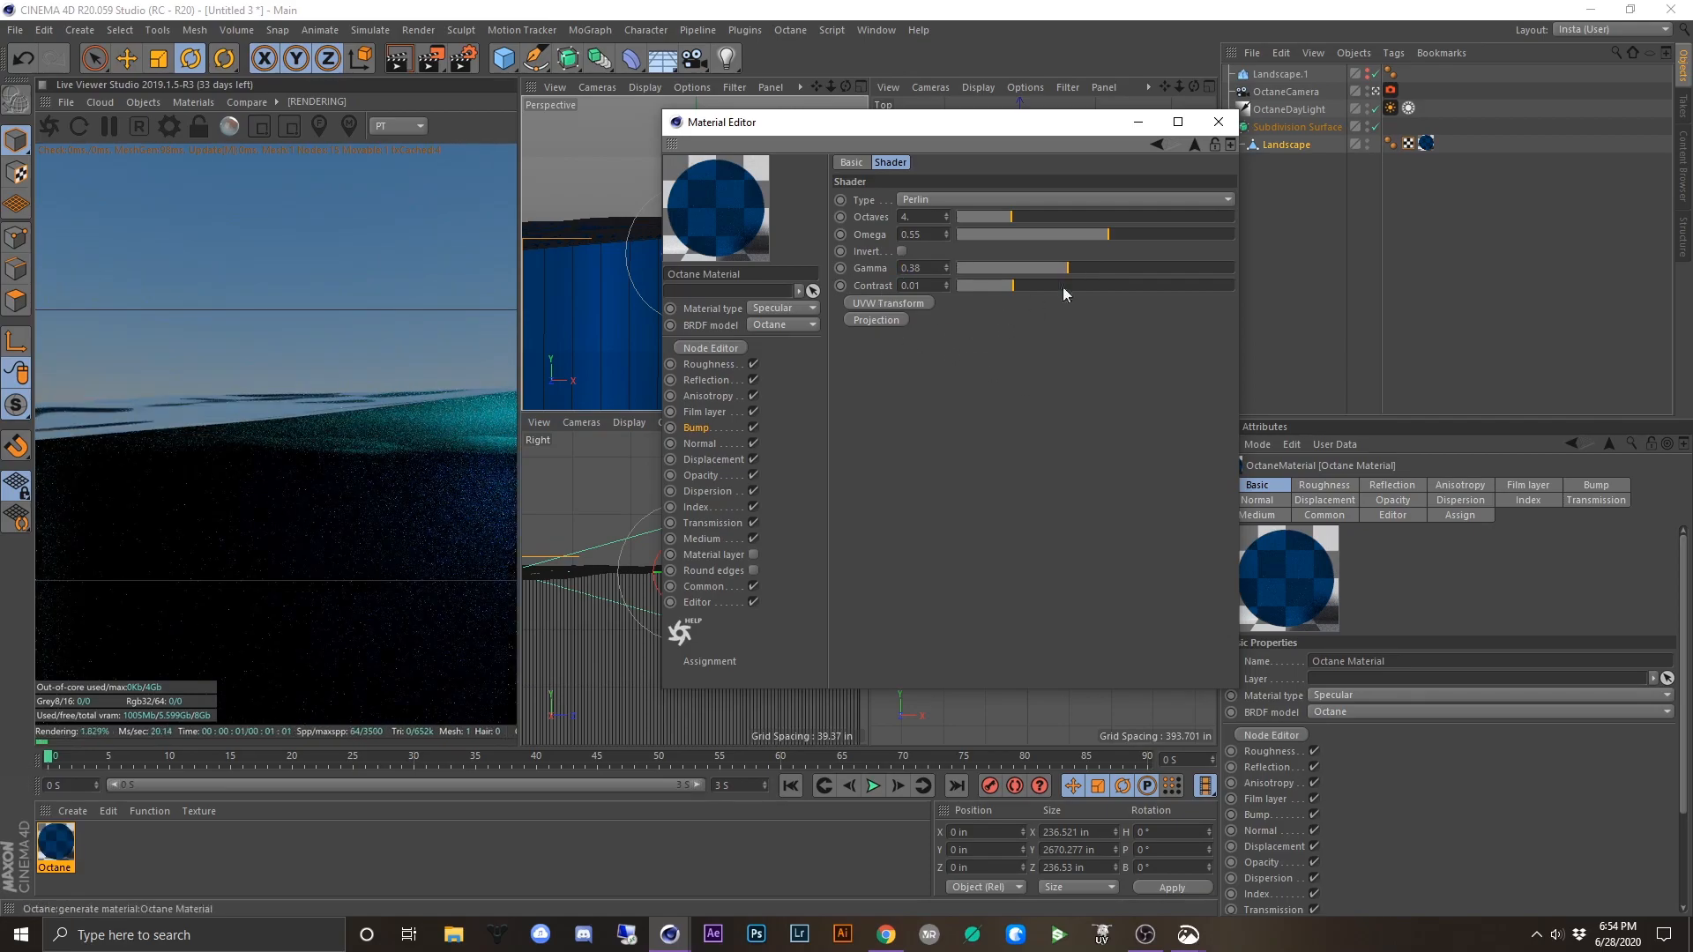
- Change the projection of the Landscape's texture tag to Cubic
click(1426, 143)
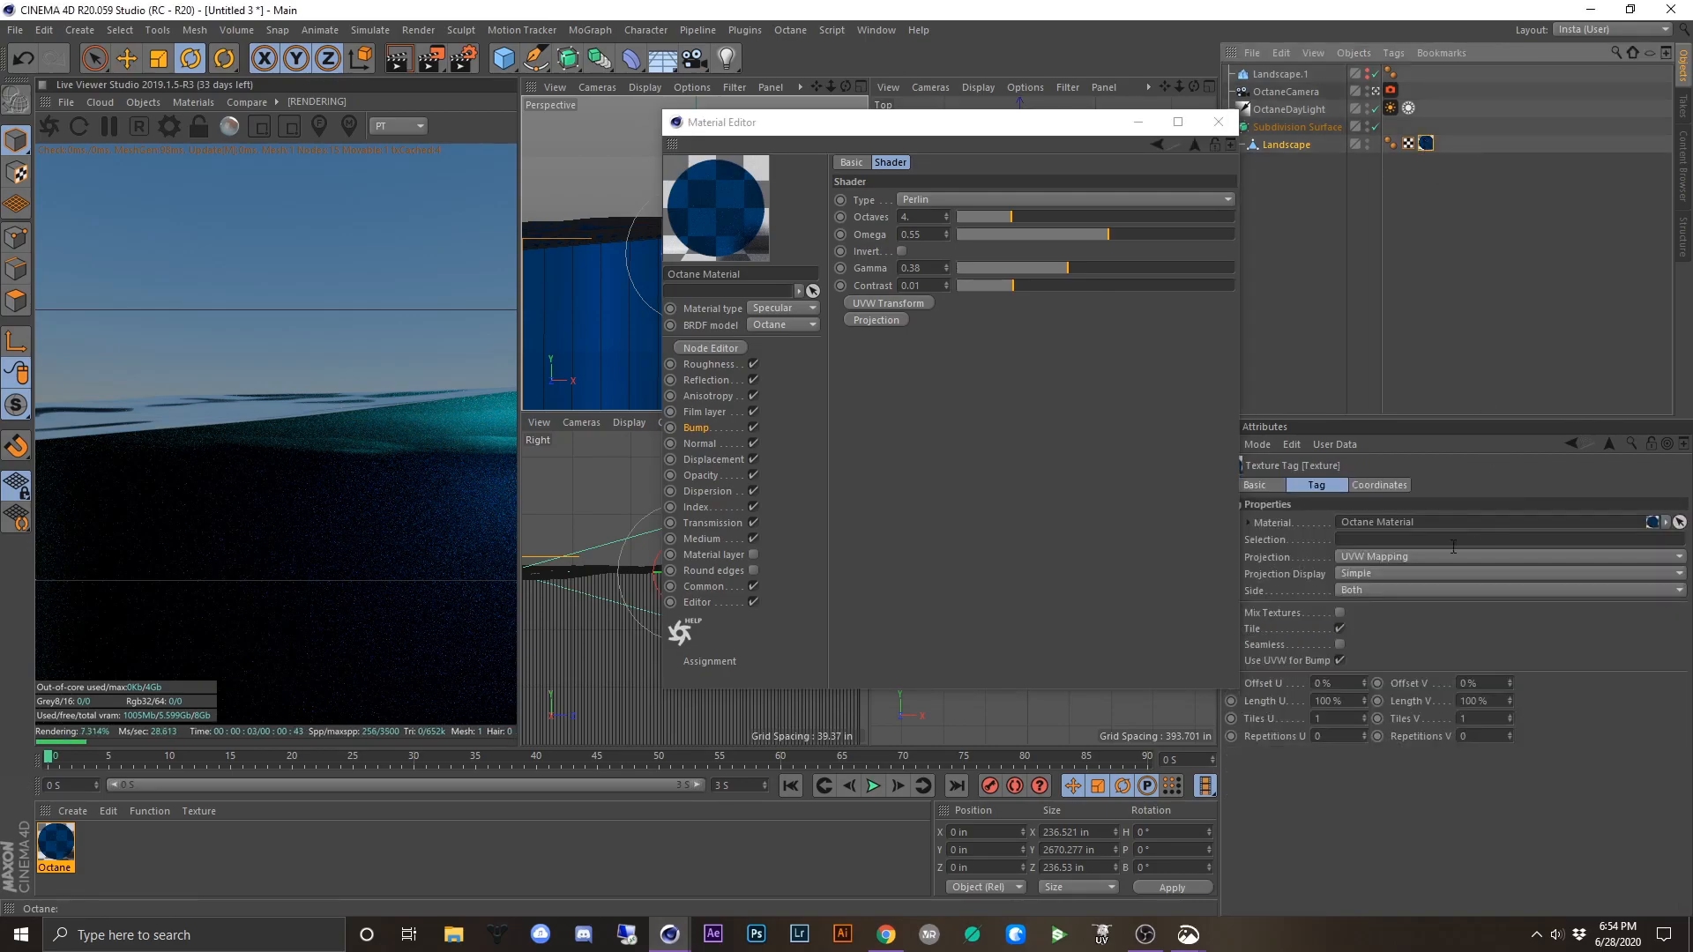
click(1431, 557)
click(1397, 626)
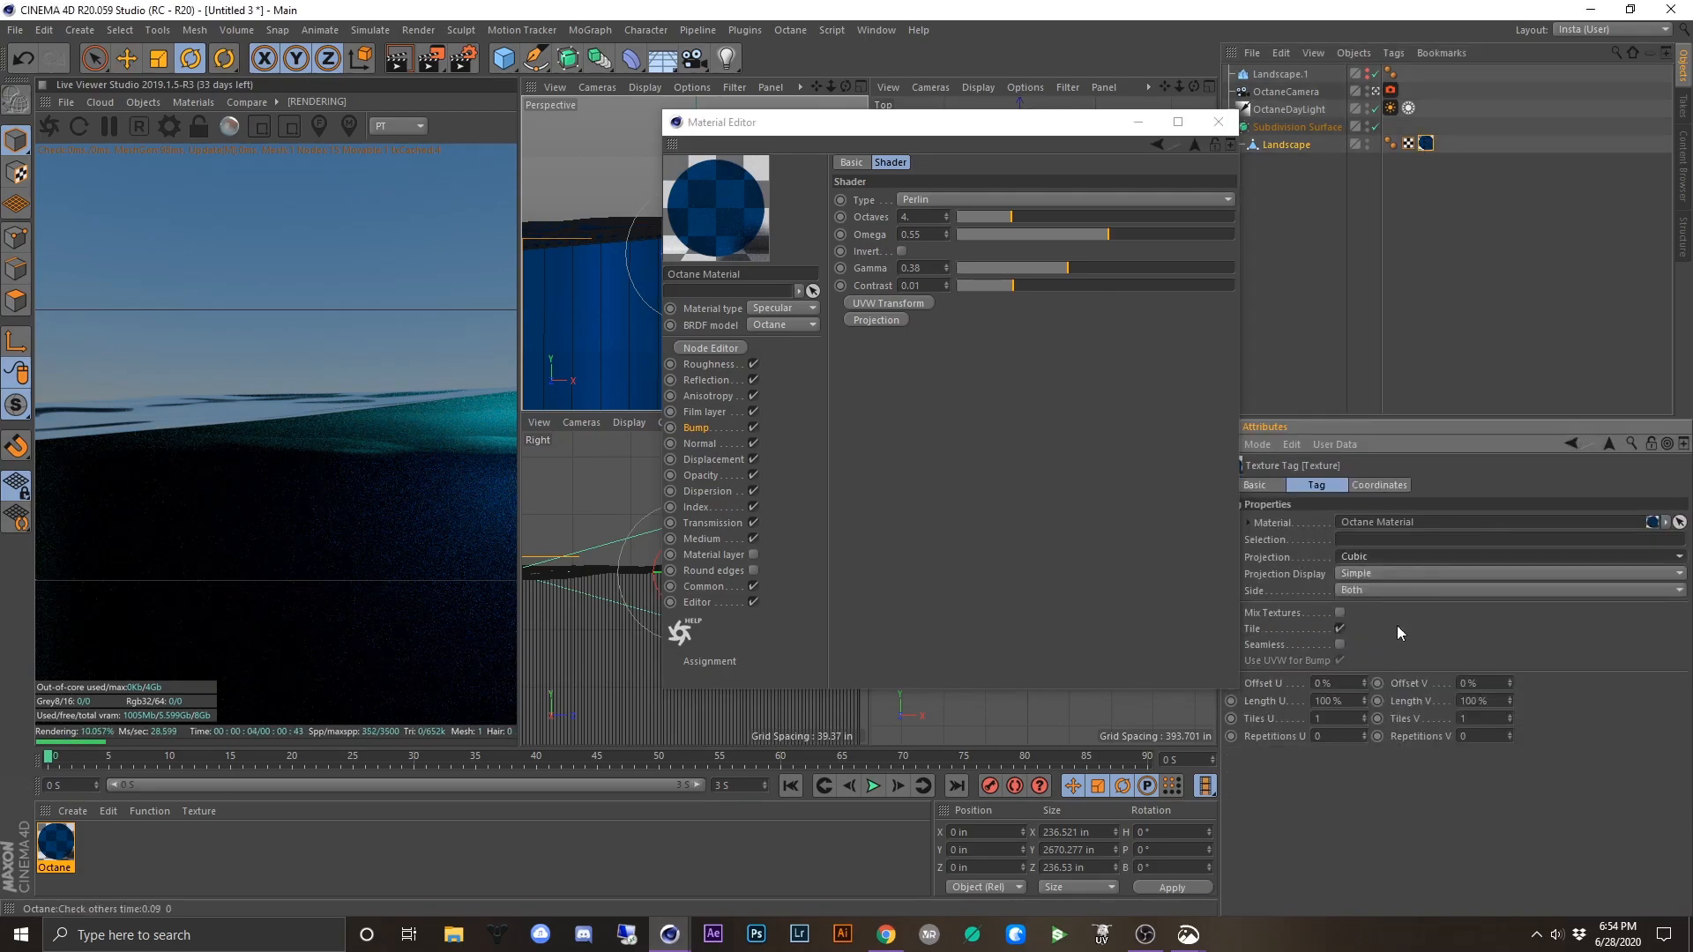
- Add a UVW transform to the bump noise and slightly reduce its scale with the aspect ratio locked
click(868, 301)
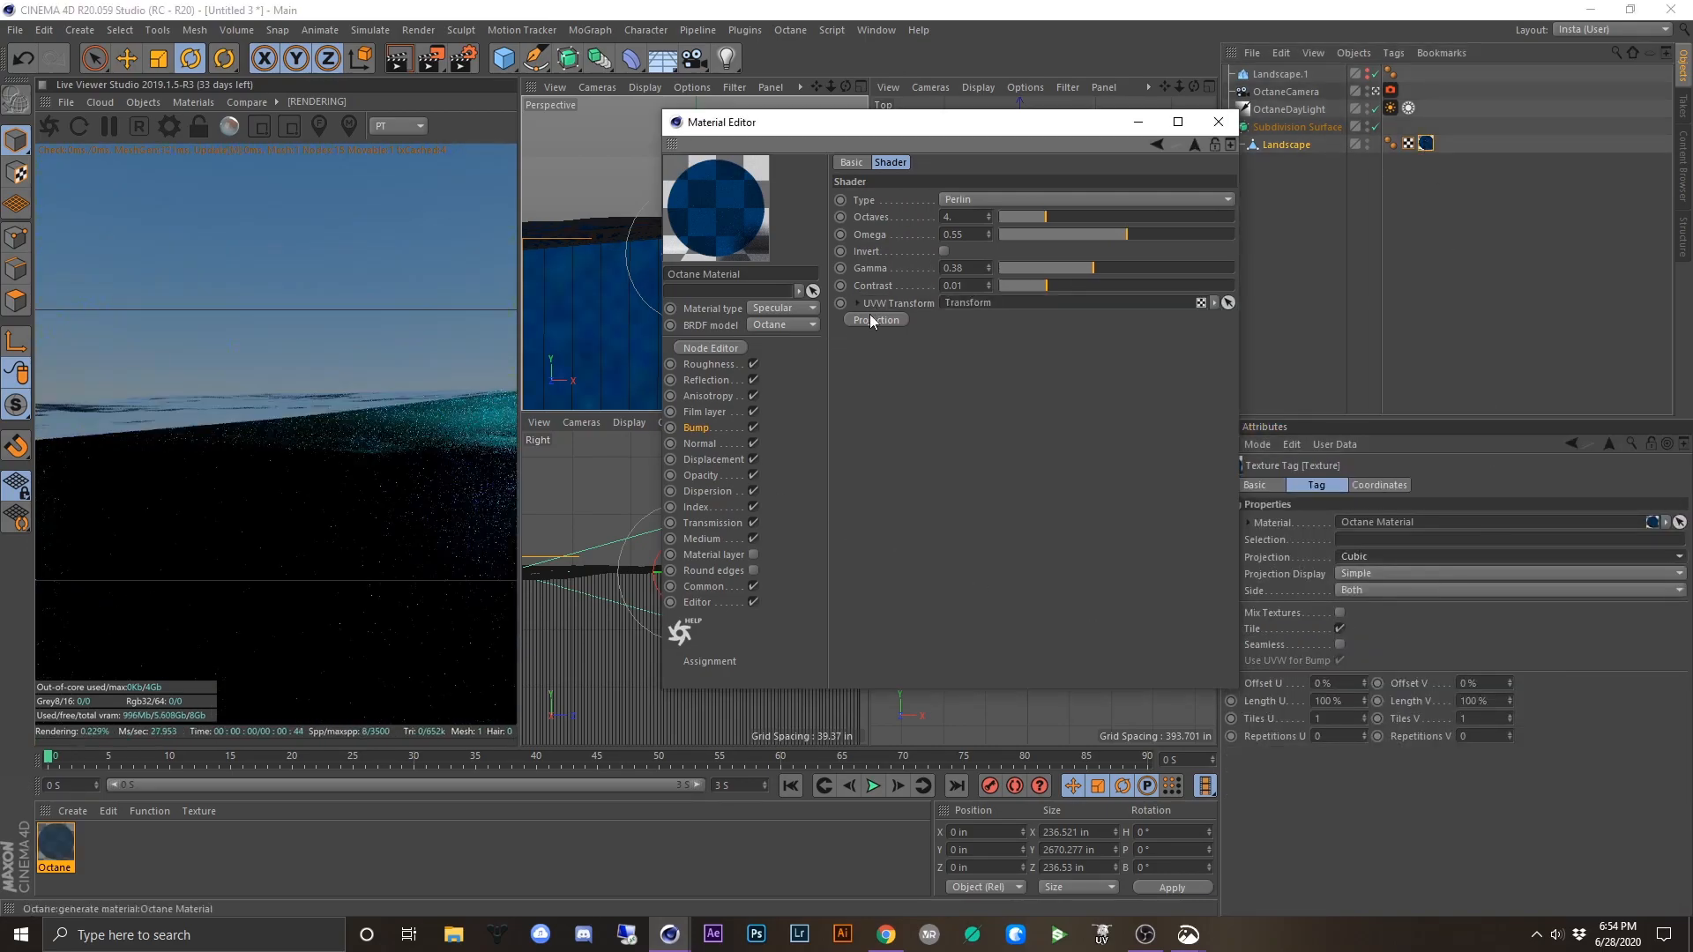
click(857, 302)
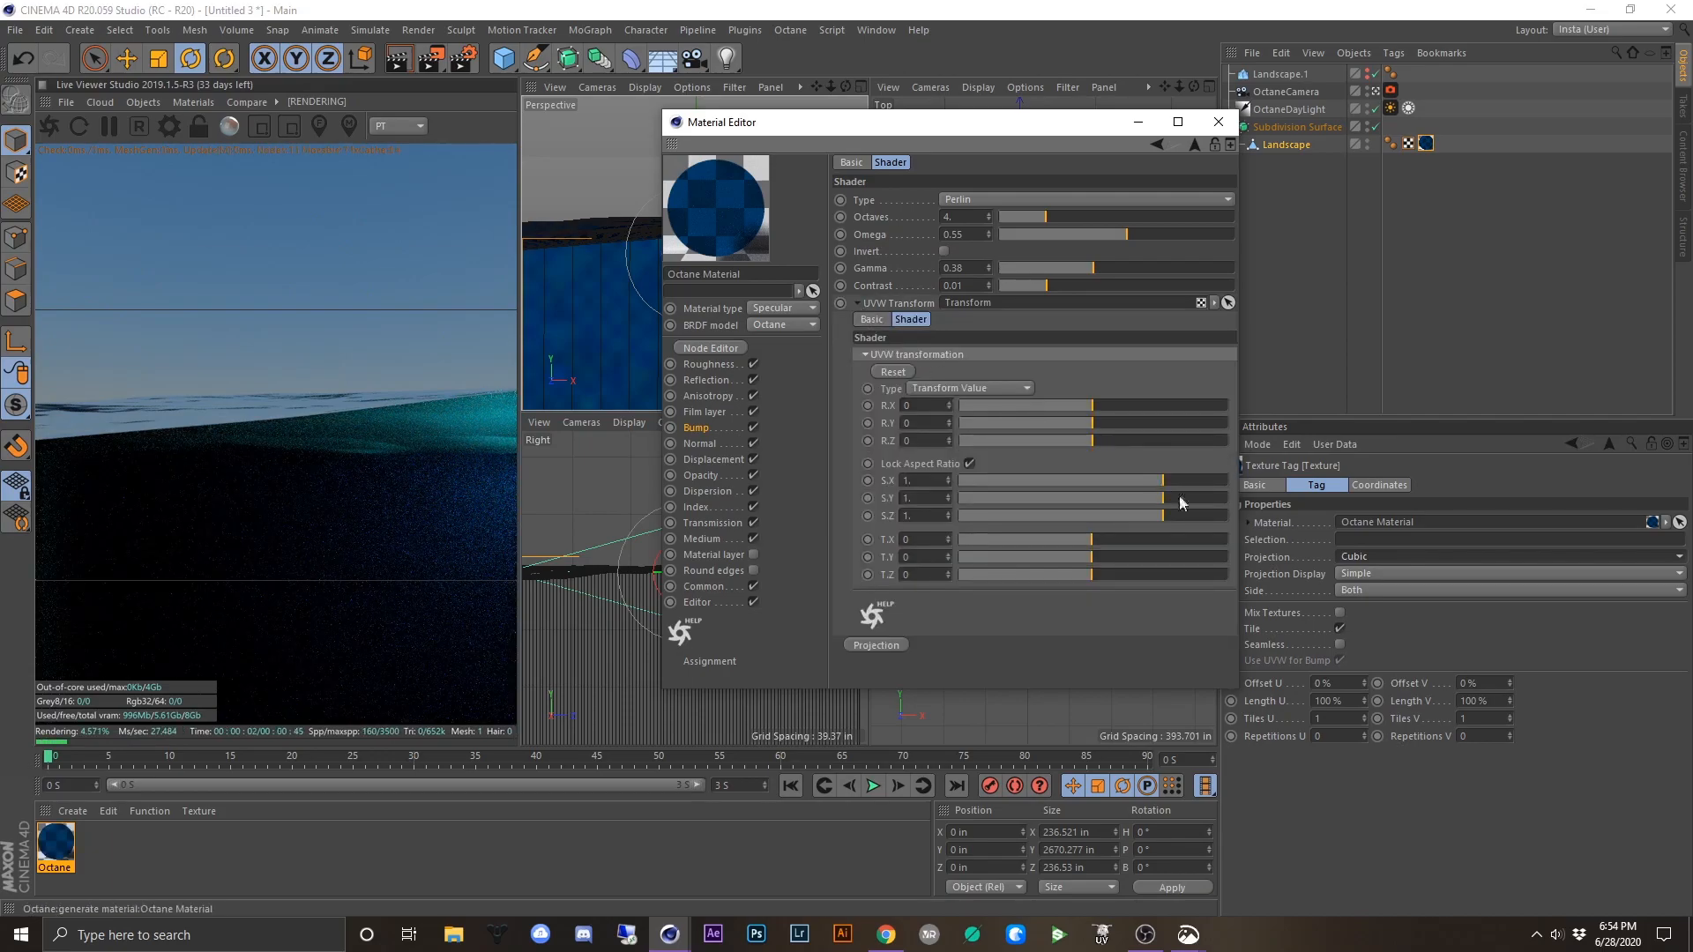
drag(1154, 488, 1146, 486)
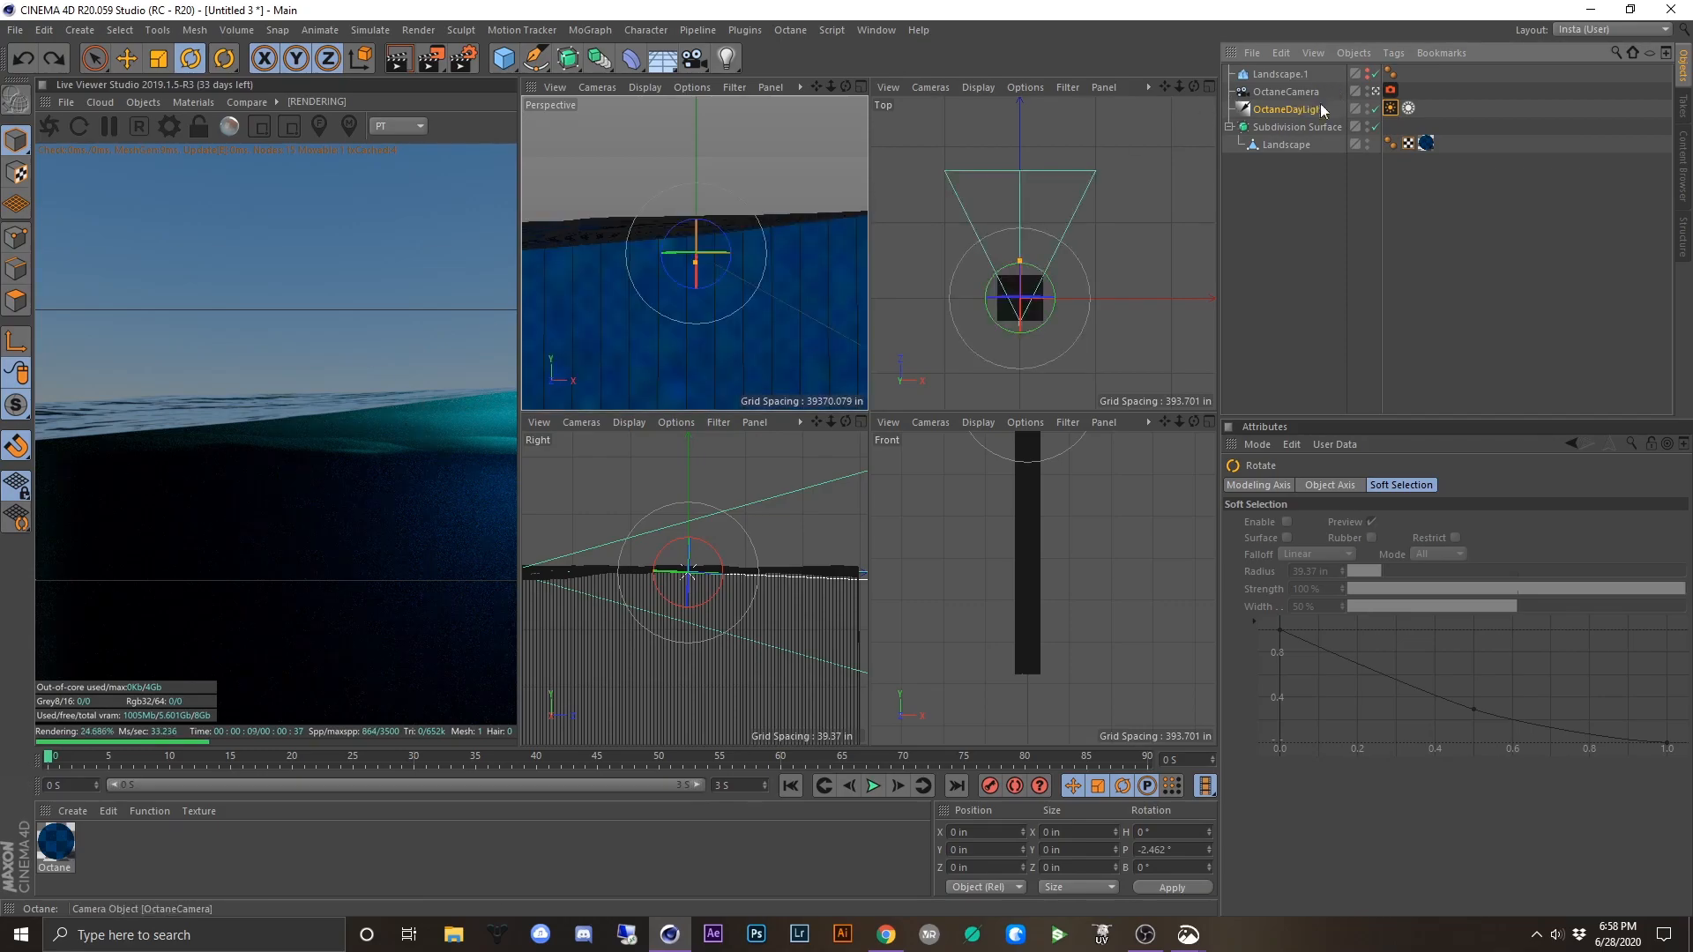
- Set the North Offset of the OctaneDayLight's daylight tag to about -0.917
click(1270, 111)
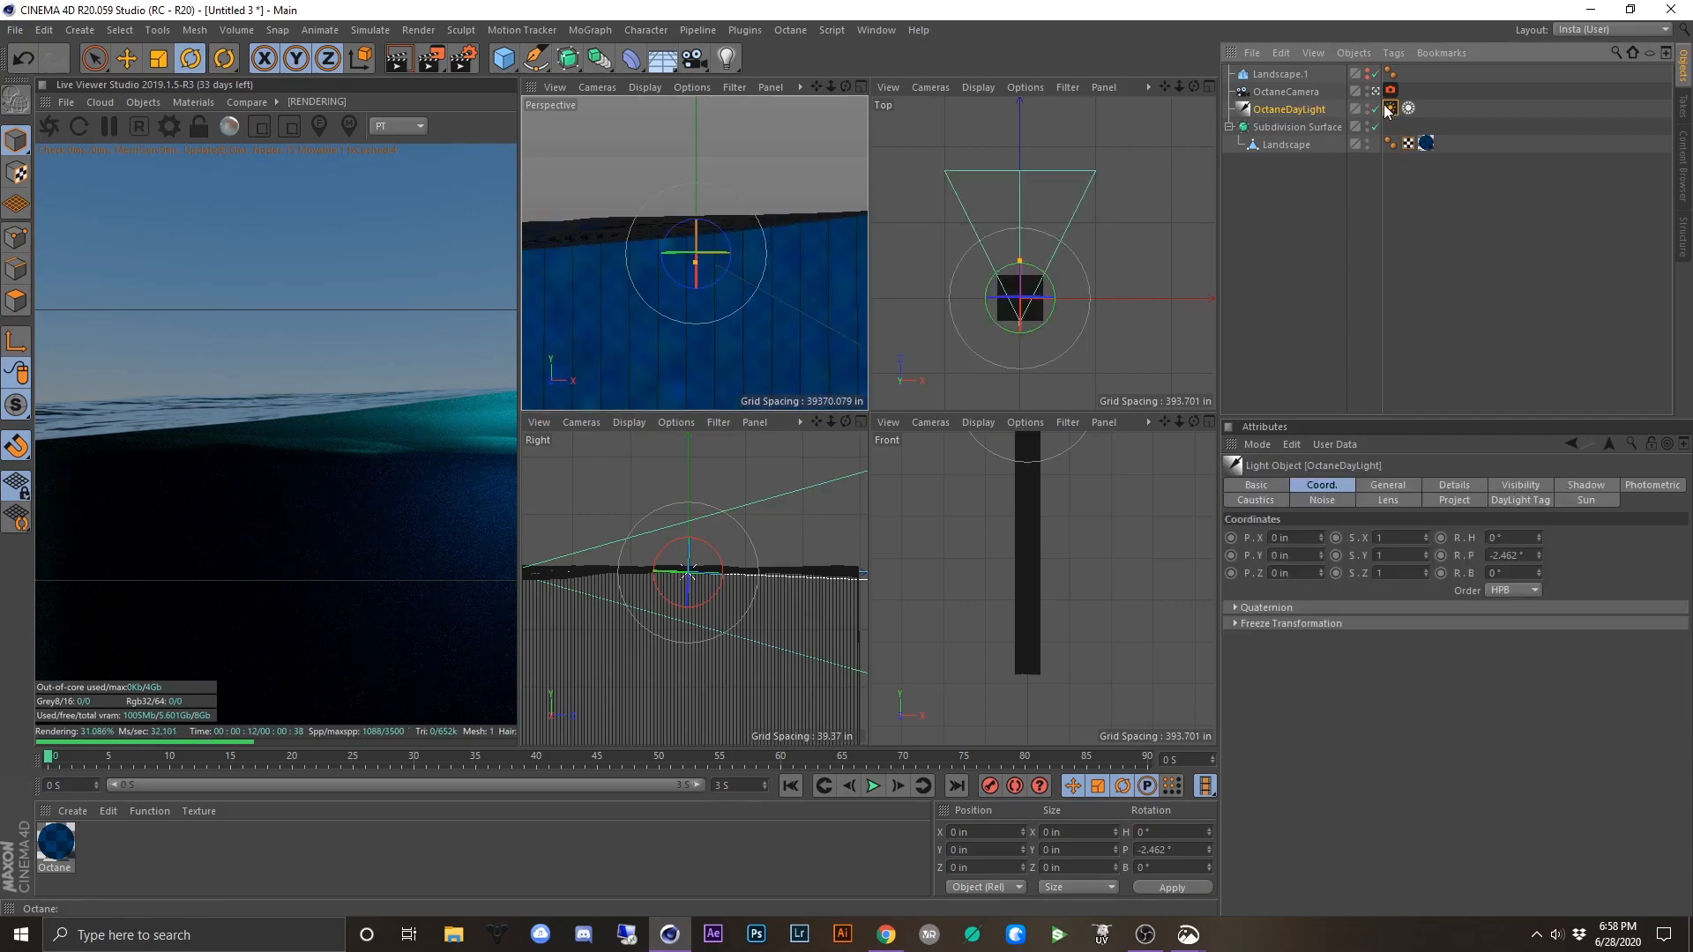
click(1392, 109)
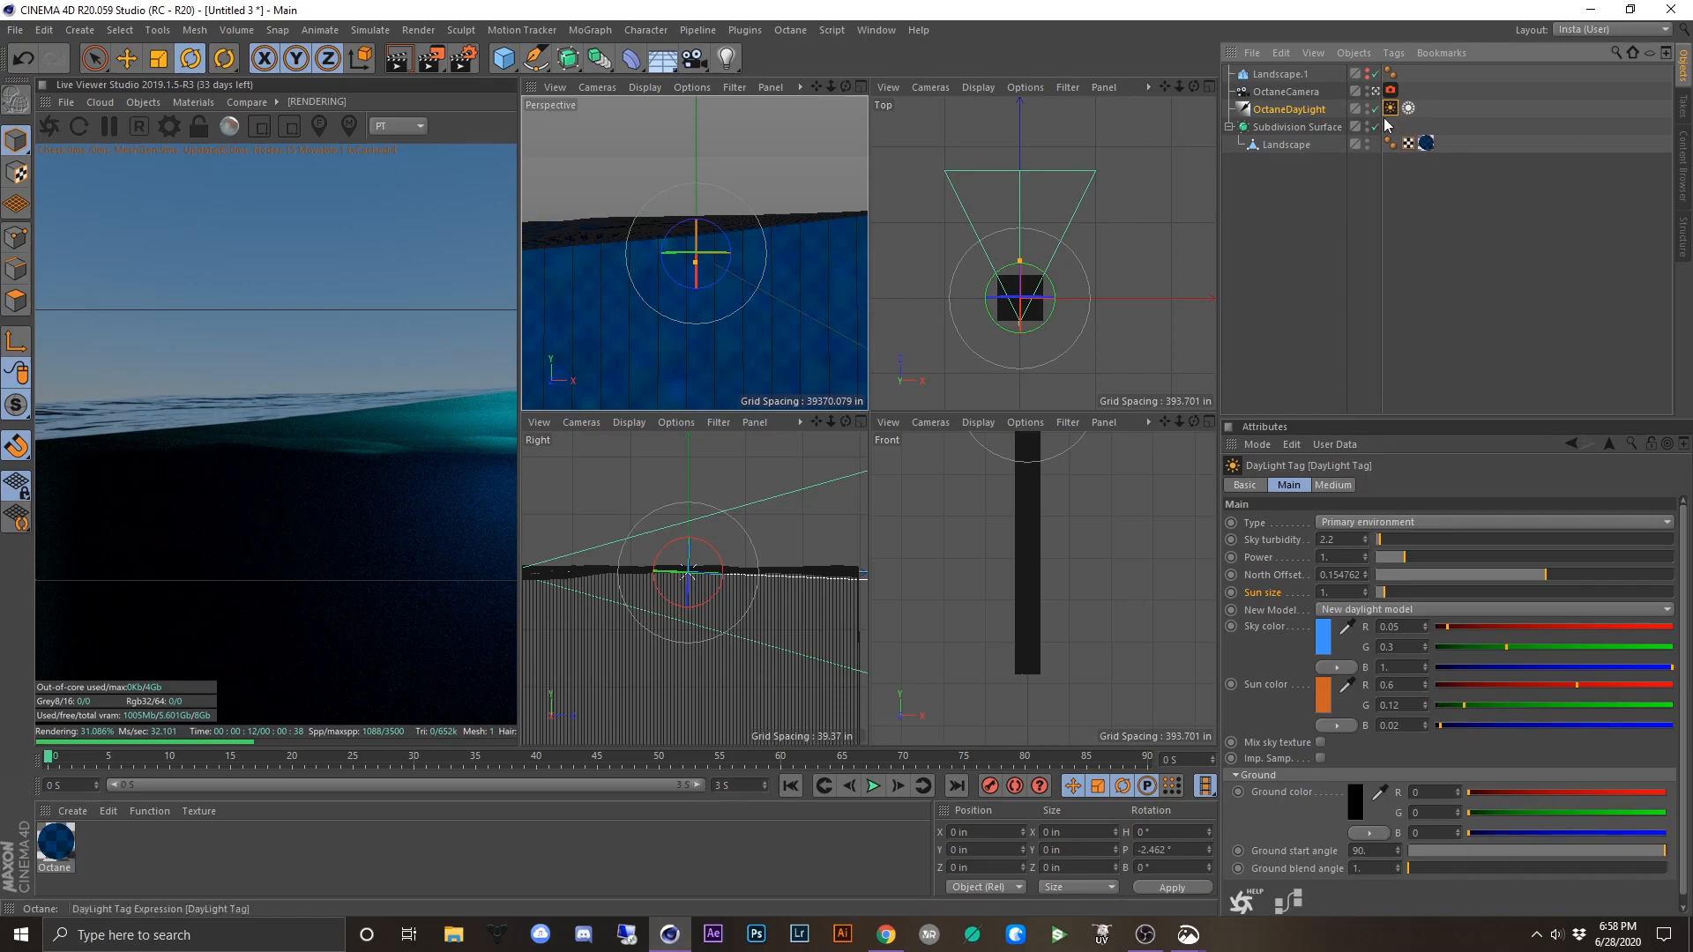
drag(1545, 574, 1387, 574)
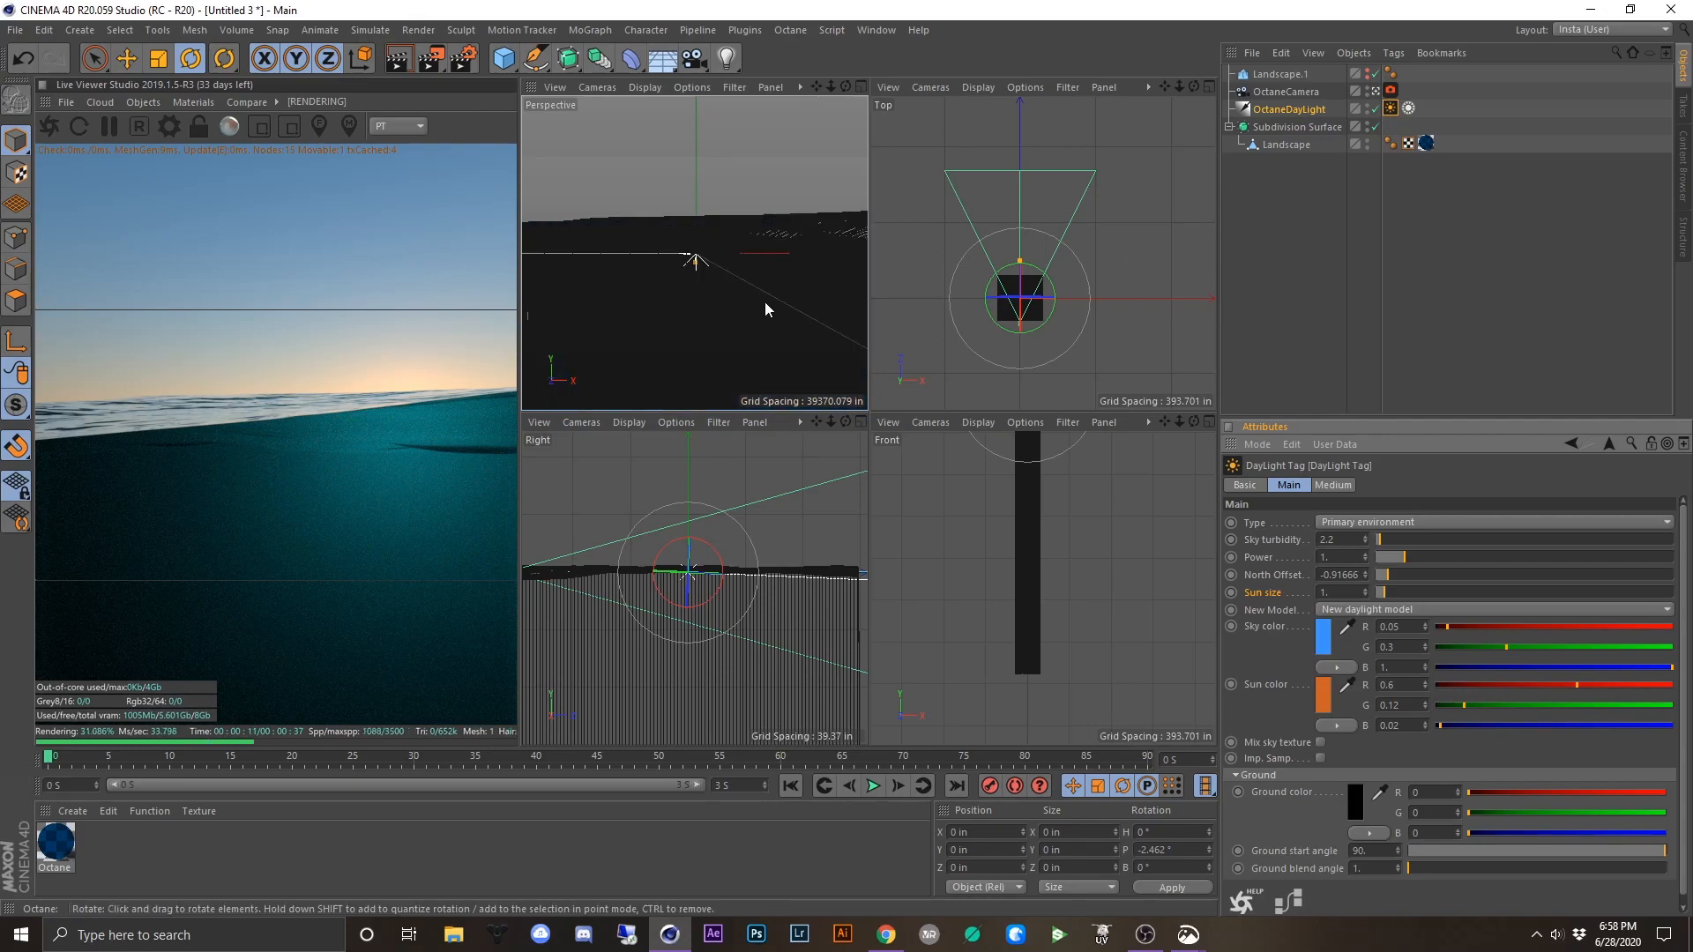
- Set the OctaneDayLight's pitch rotation to -19.462° to raise the sun above the horizon
click(1289, 109)
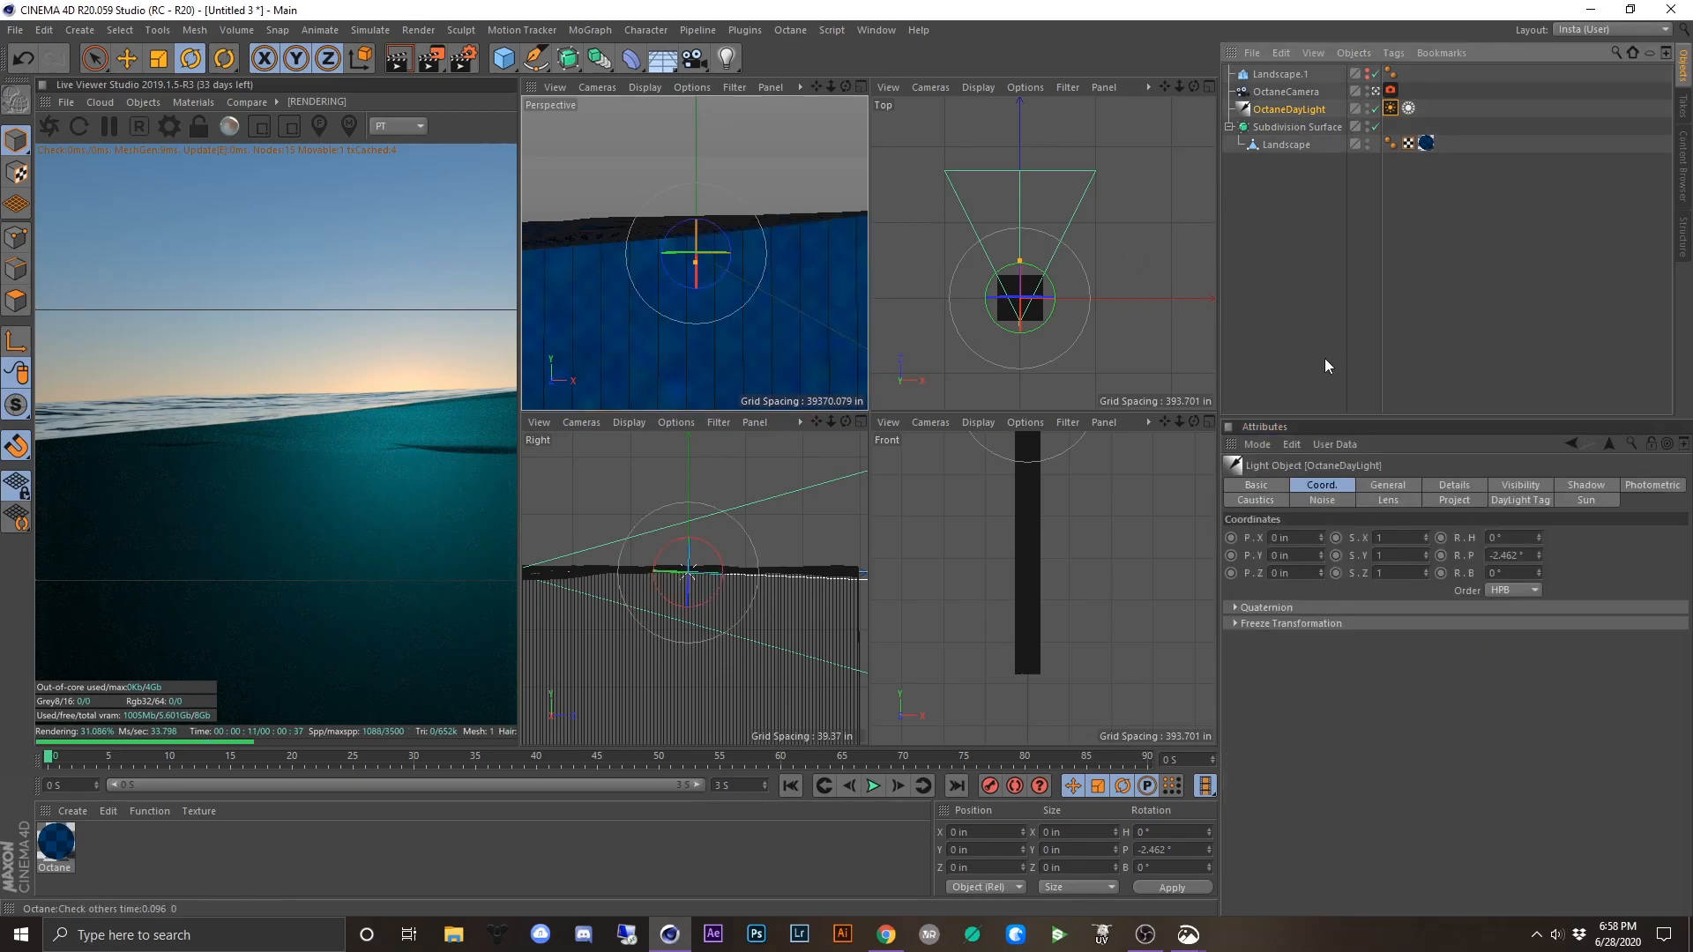
click(1541, 553)
click(1541, 552)
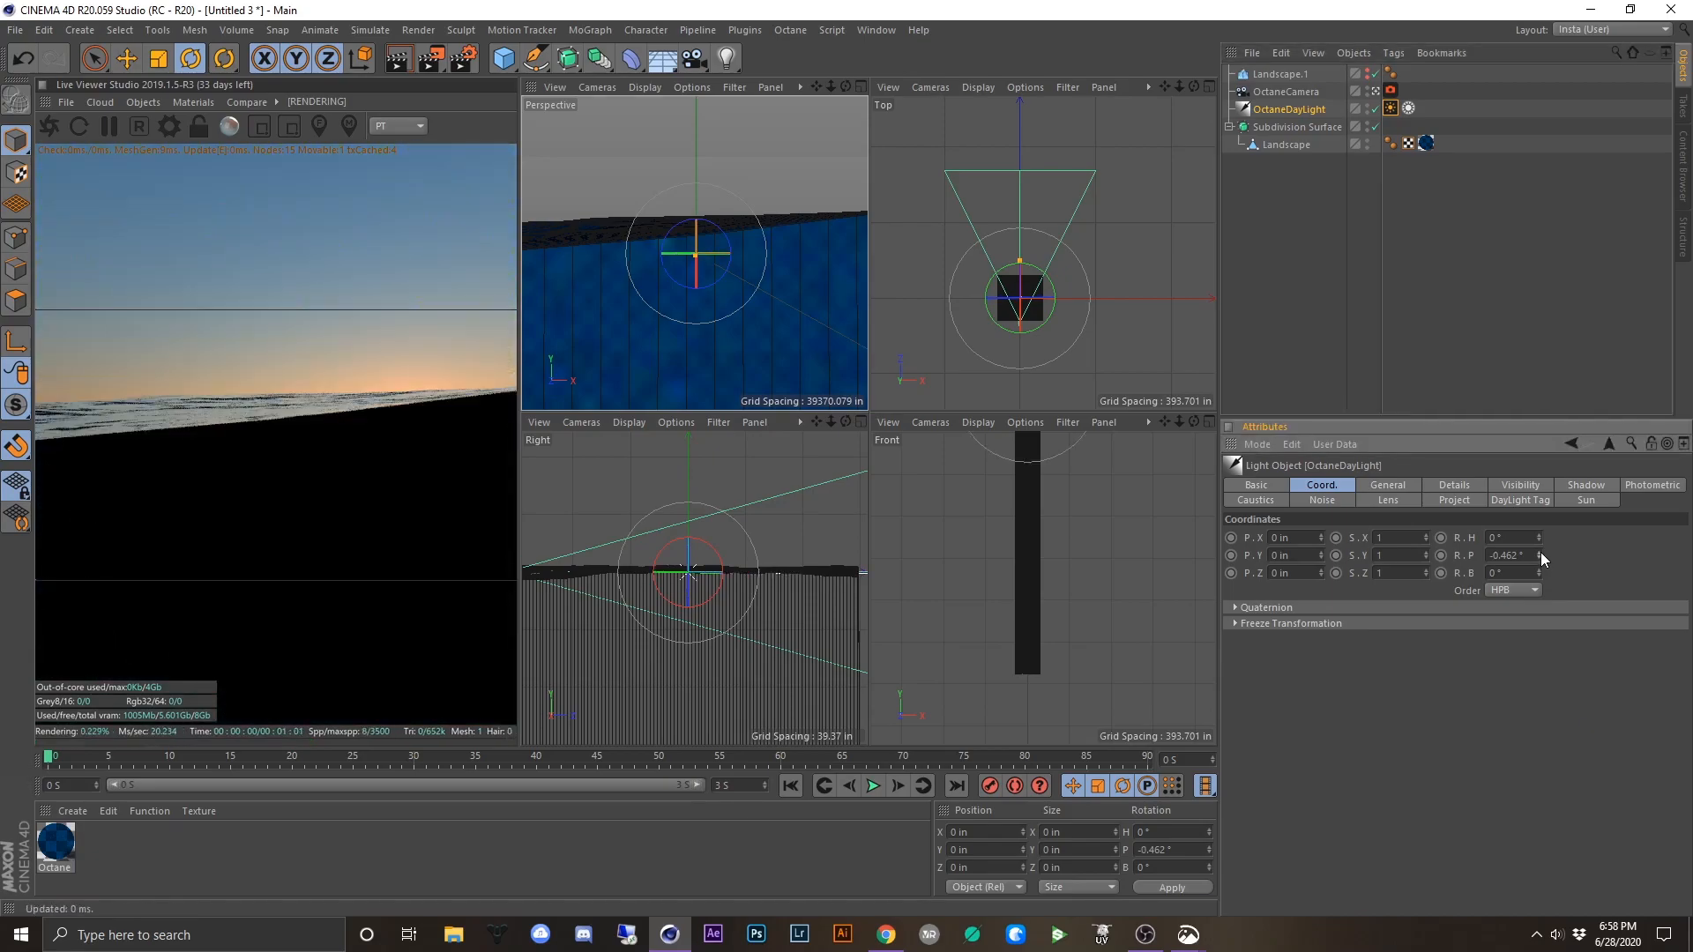
click(1541, 557)
click(1542, 558)
click(1541, 558)
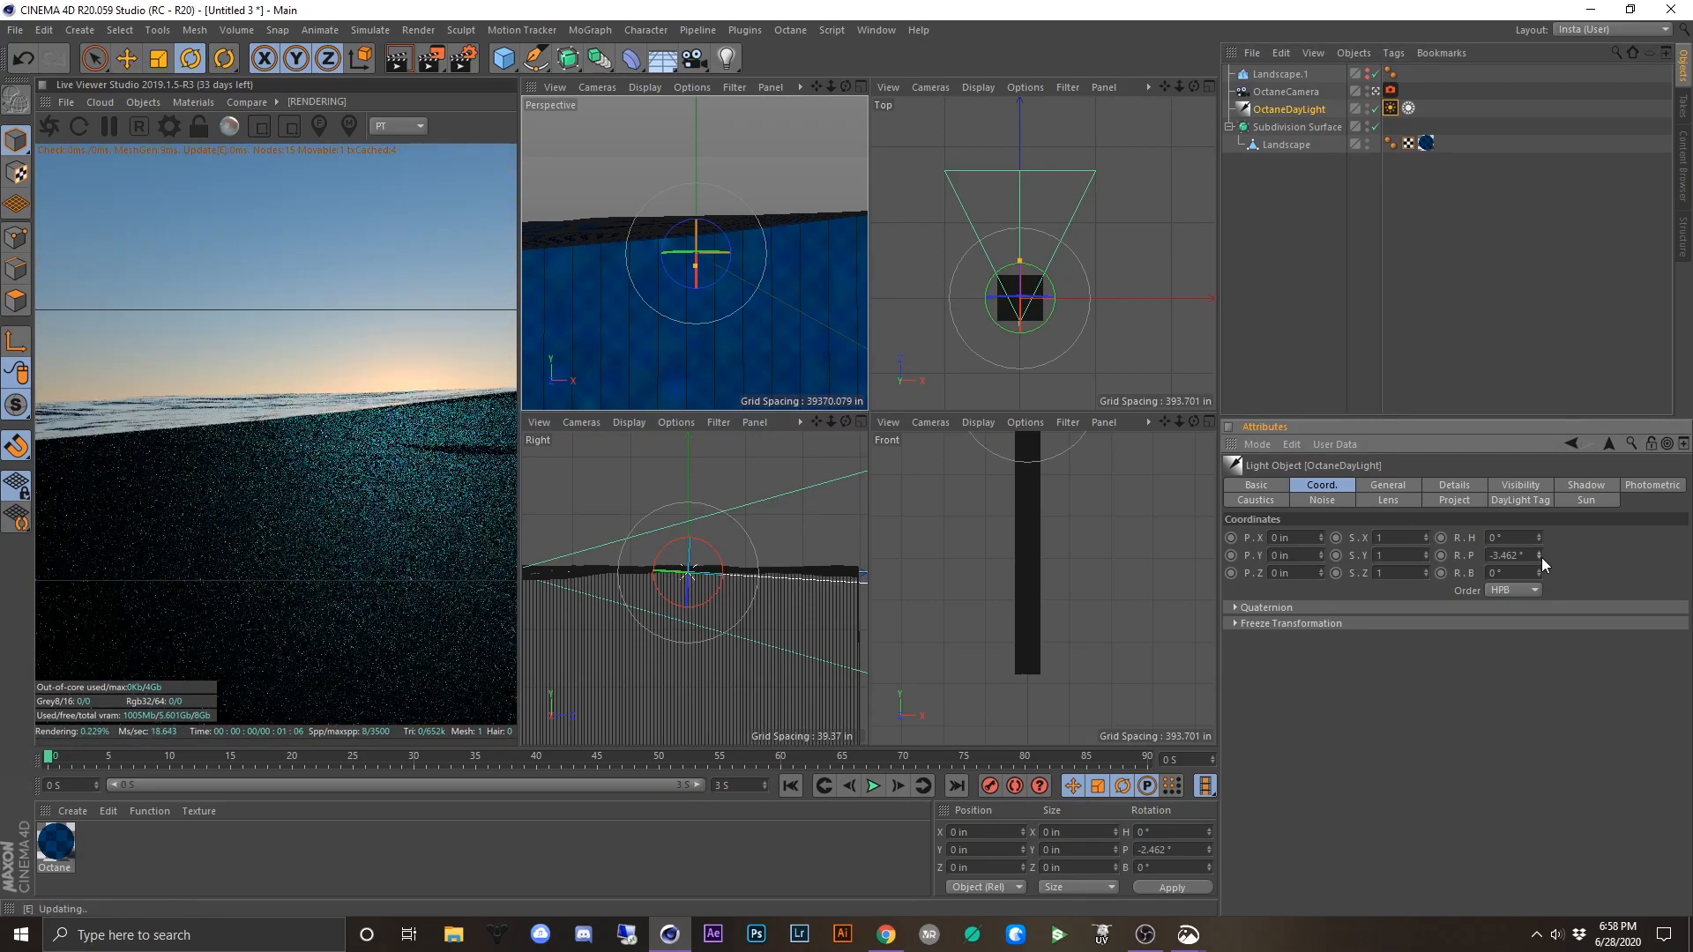
click(1541, 557)
click(1542, 557)
click(1541, 558)
click(1541, 558)
click(1541, 558)
click(1541, 557)
click(1541, 558)
click(1541, 557)
click(1541, 558)
click(1542, 557)
click(1542, 557)
click(1541, 558)
click(1541, 559)
click(1541, 558)
click(1541, 558)
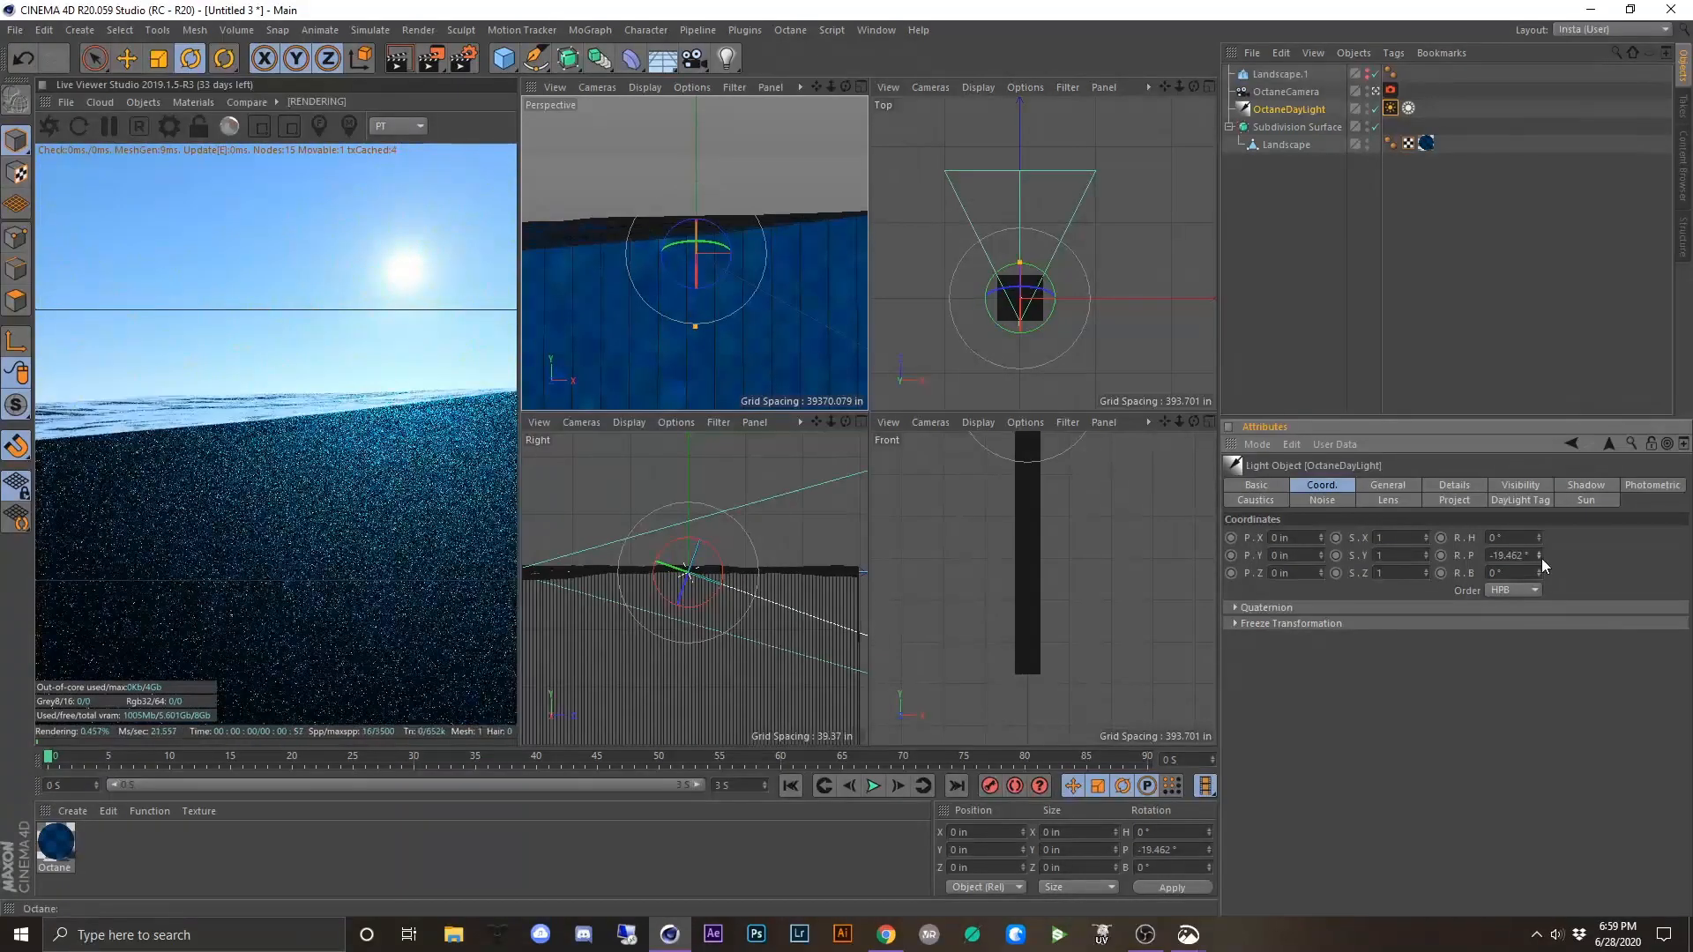
- Fine-tune the daylight tag's North Offset to about -0.964 to shift the sun sideways
click(1285, 123)
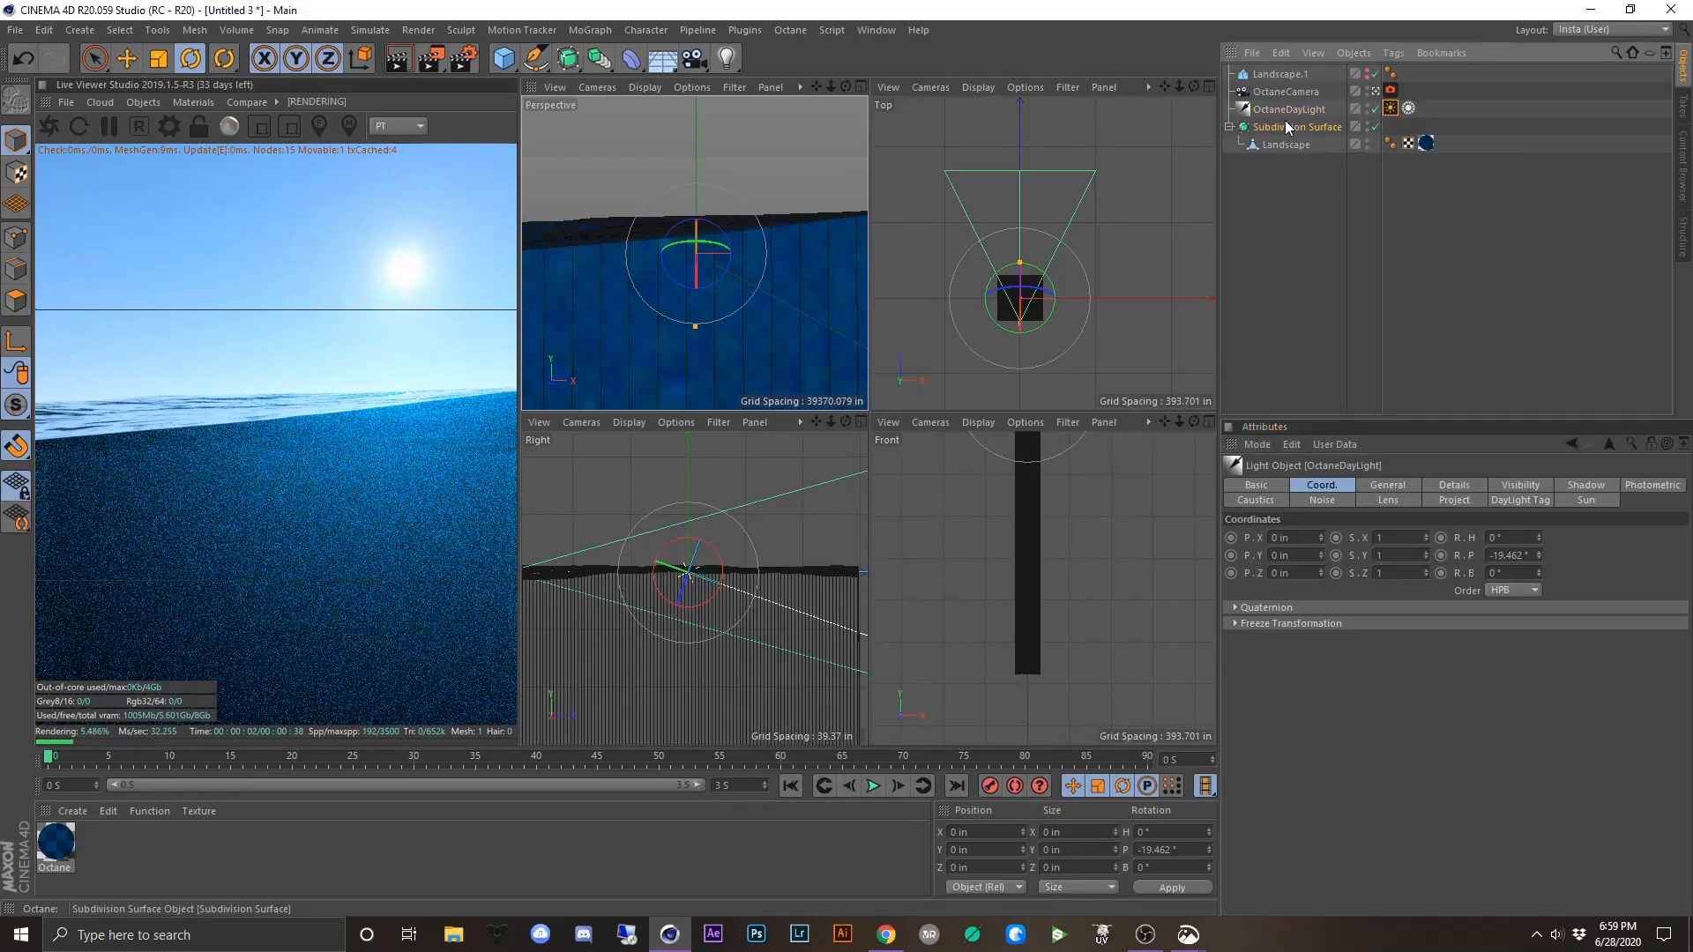
click(1289, 111)
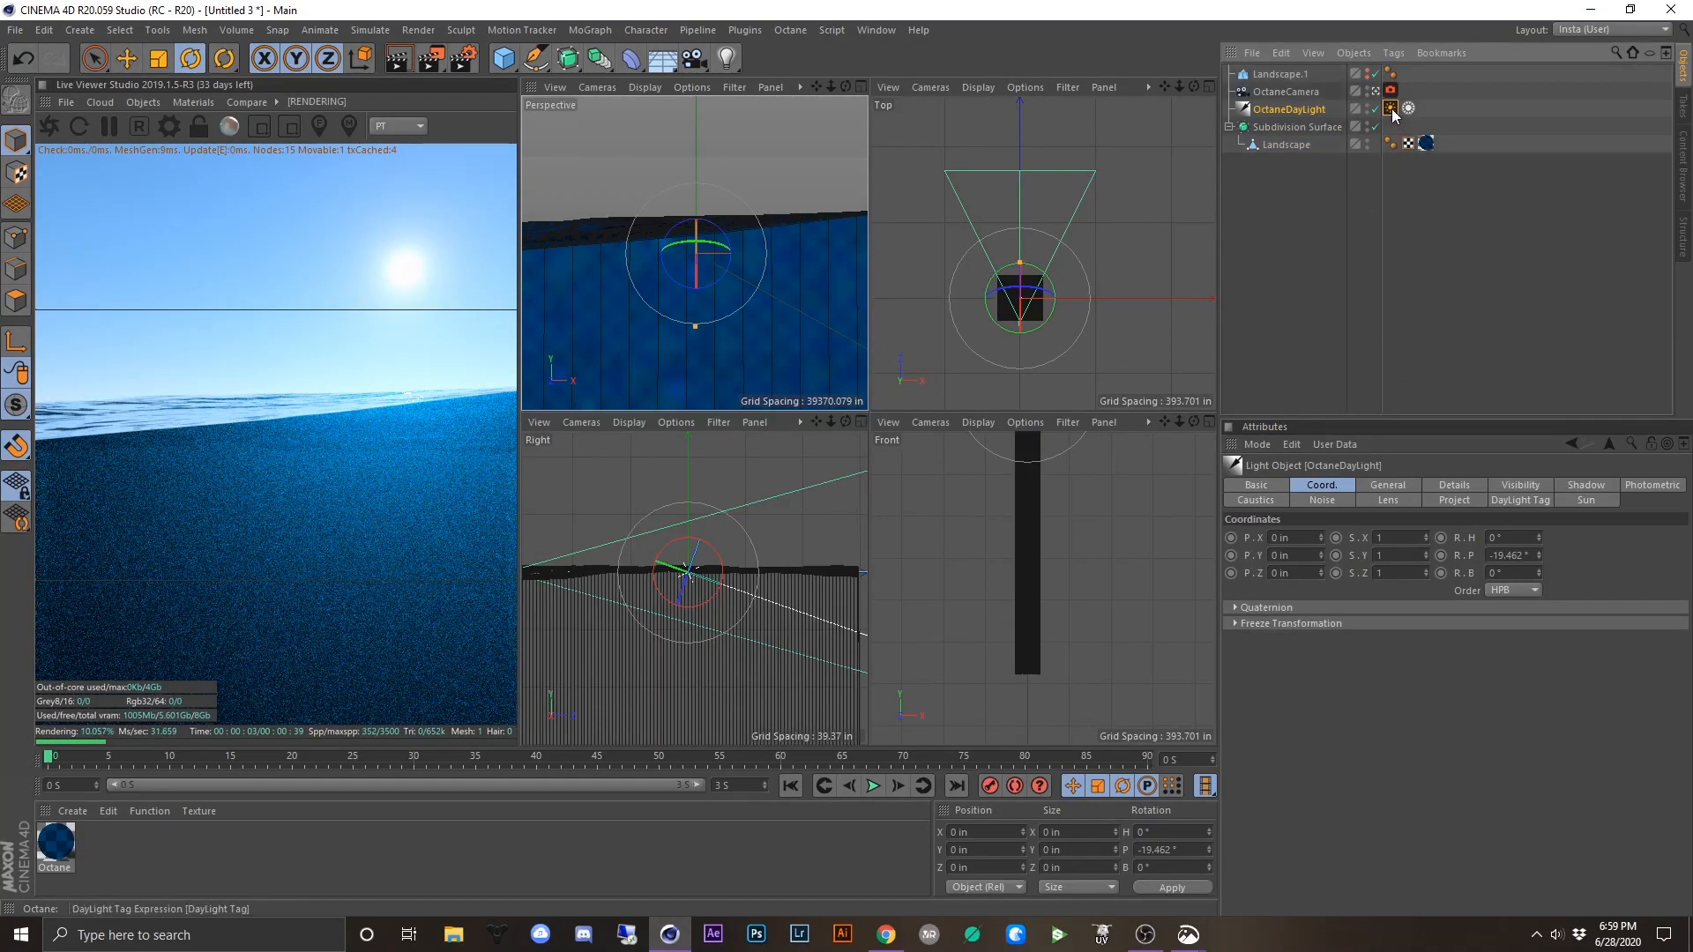
click(1390, 107)
drag(1393, 575, 1381, 578)
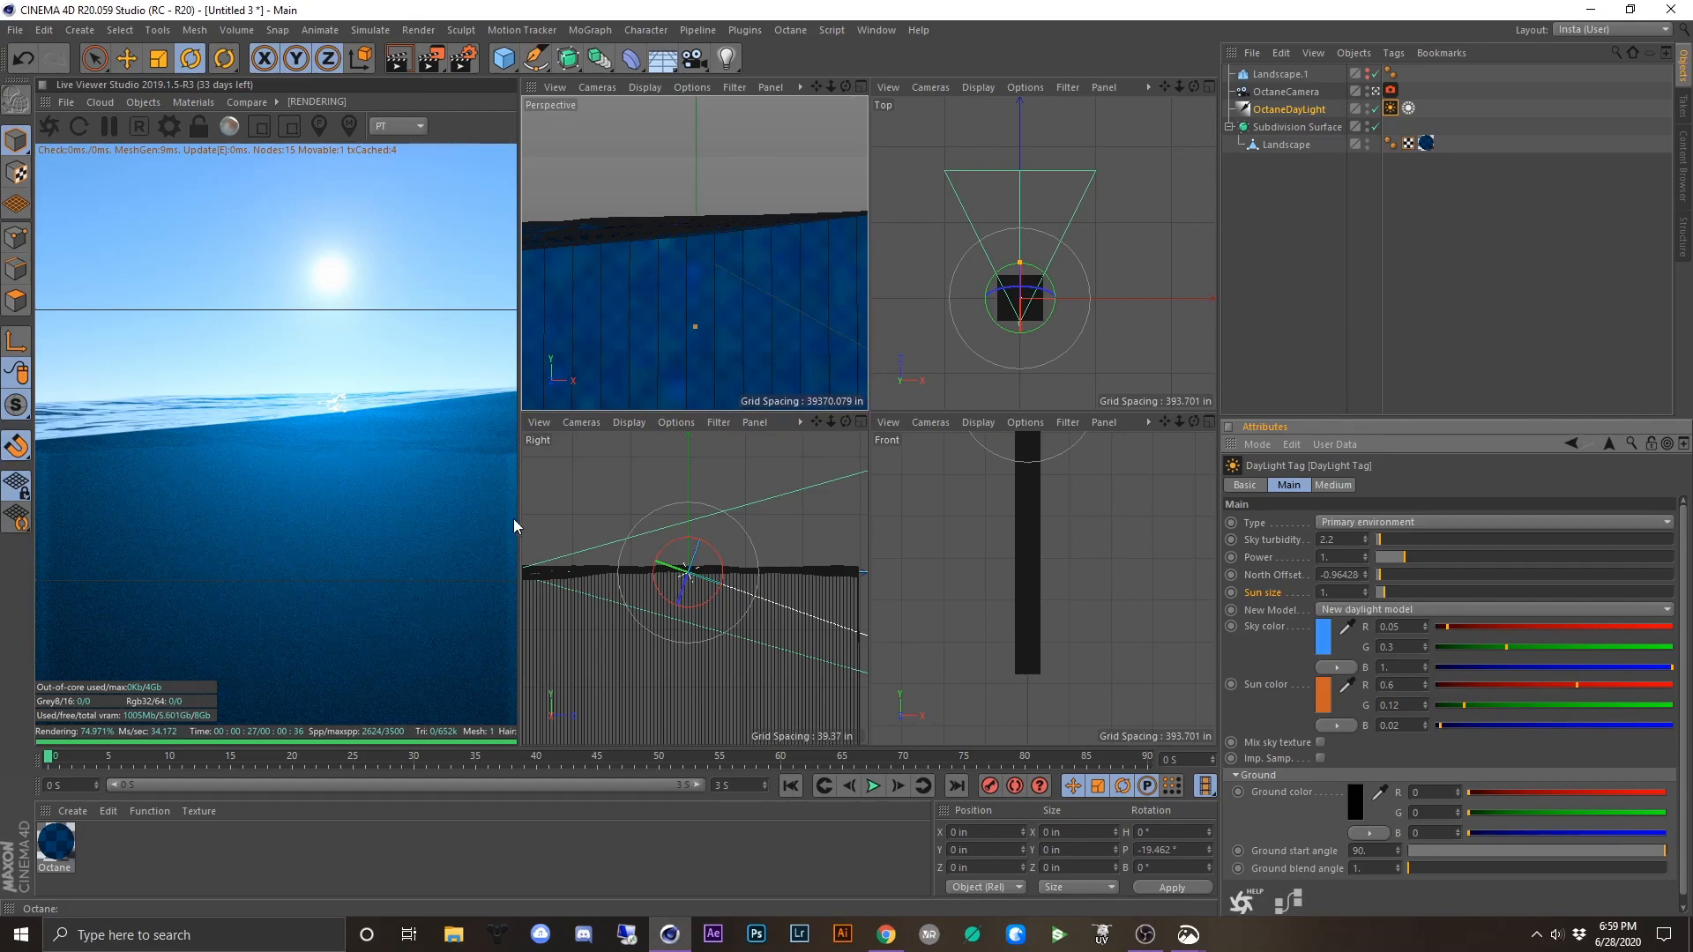
- Set the render output resolution to 1080 x 1350 pixels
mouse_move(520, 499)
mouse_down()
mouse_move(494, 500)
mouse_move(546, 499)
mouse_up()
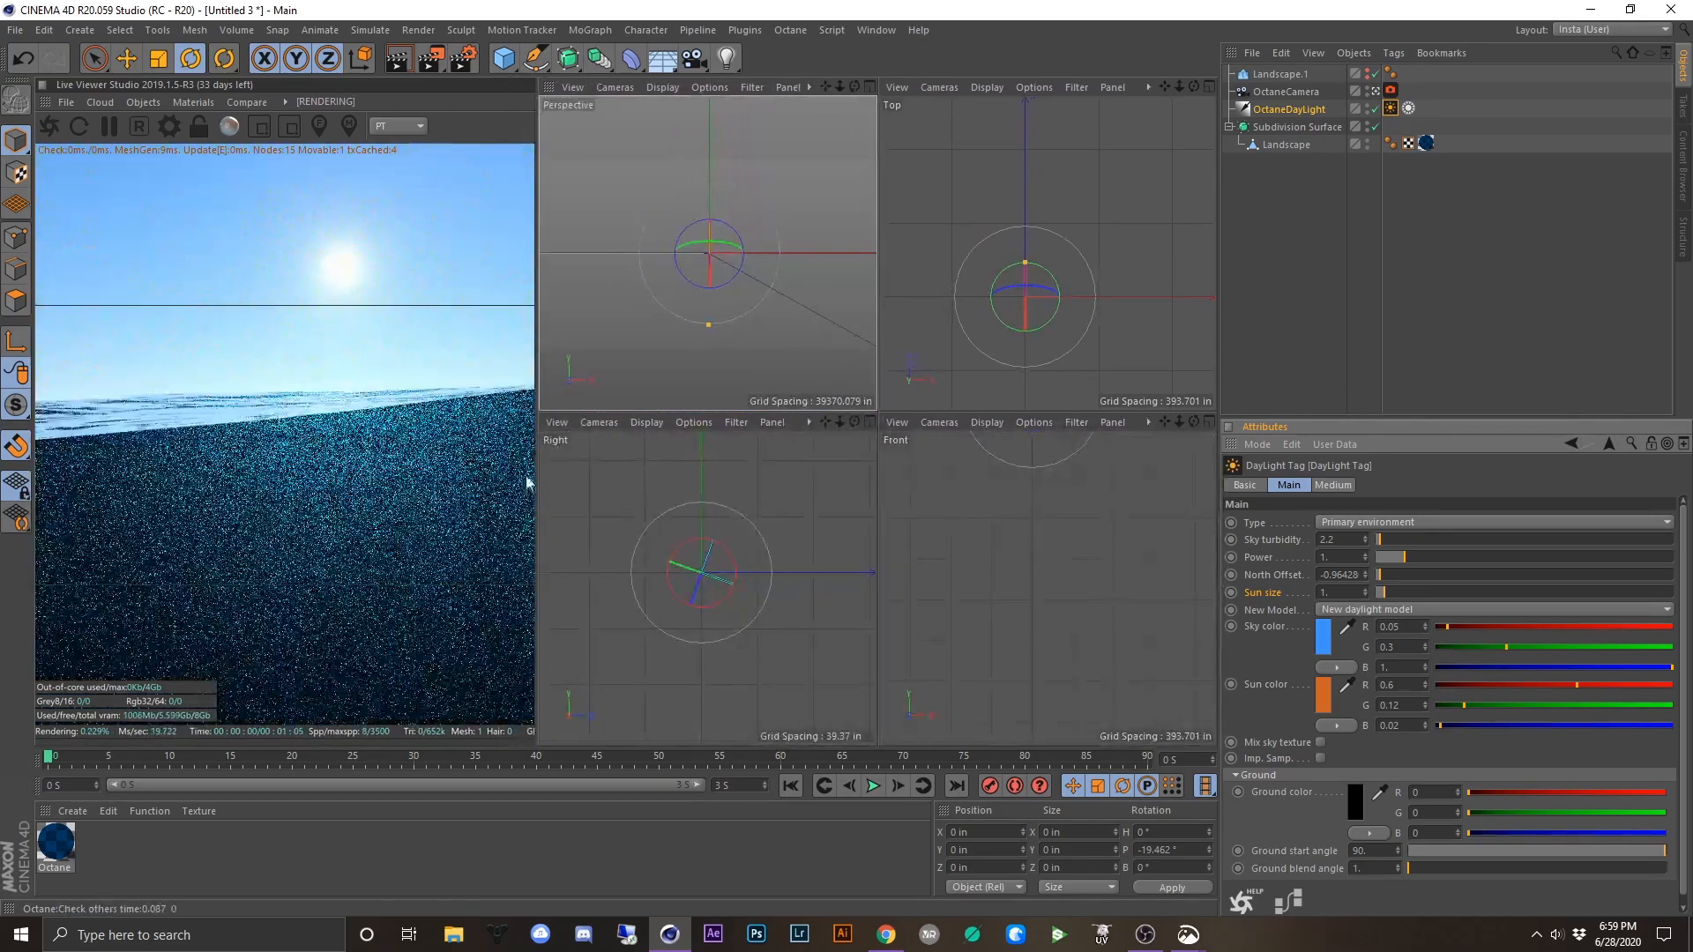
click(463, 58)
key(BackSpace)
key(BackSpace)
key(BackSpace)
key(BackSpace)
text(1080)
key(Return)
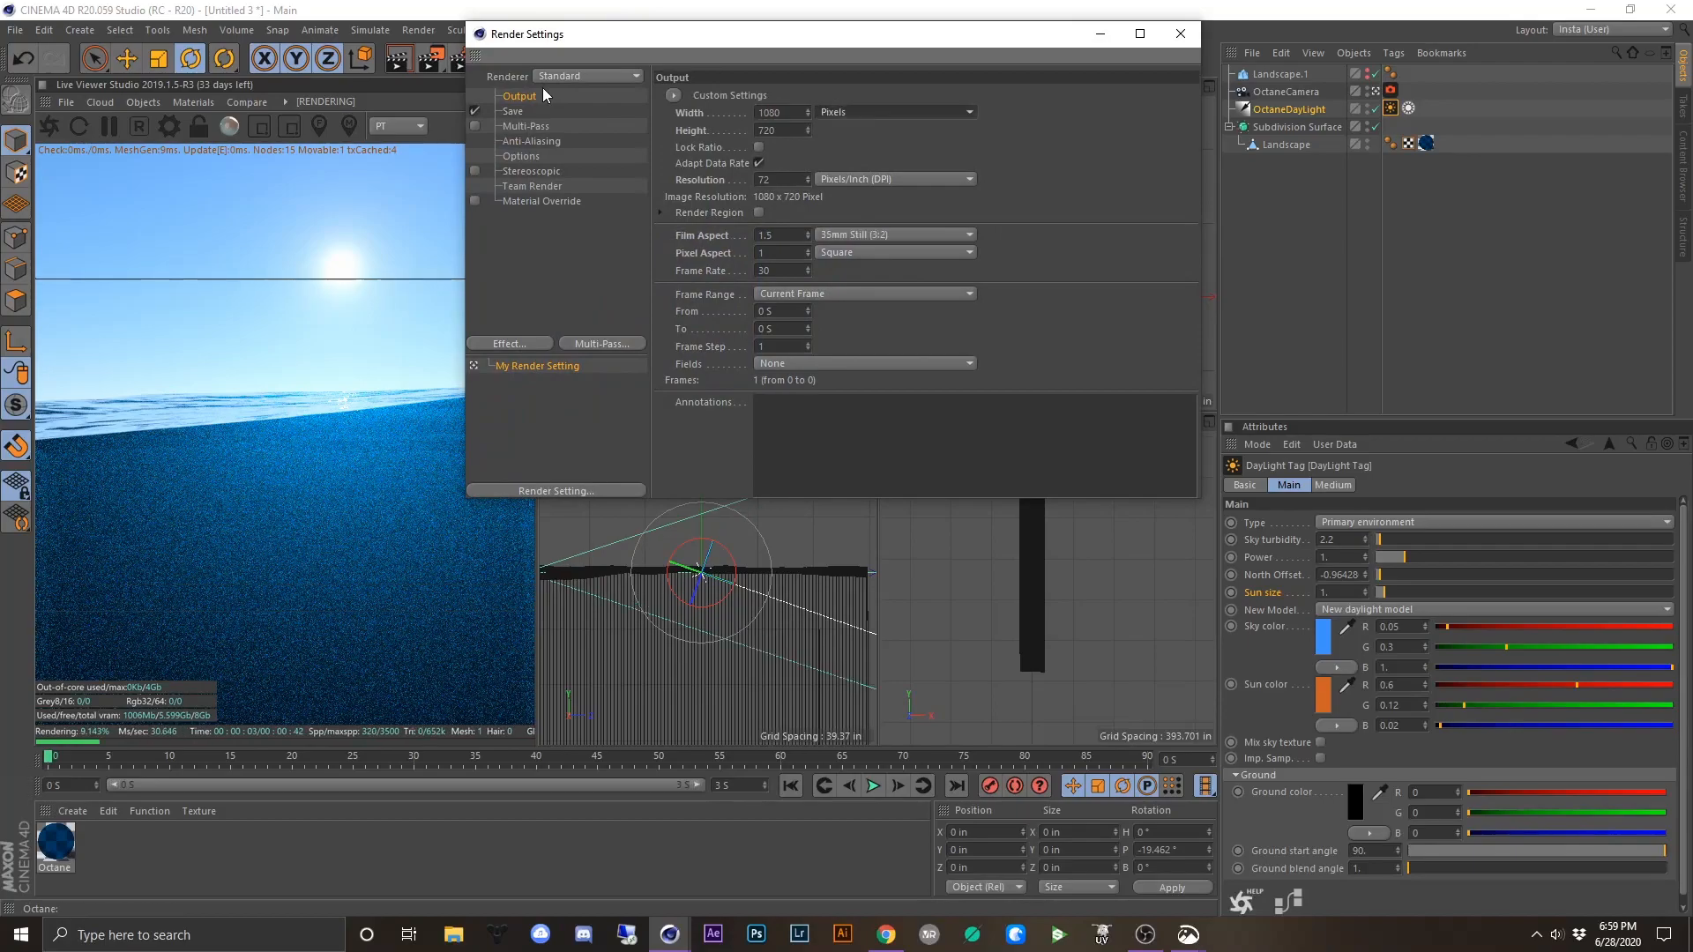
key(Tab)
text(1350)
key(Return)
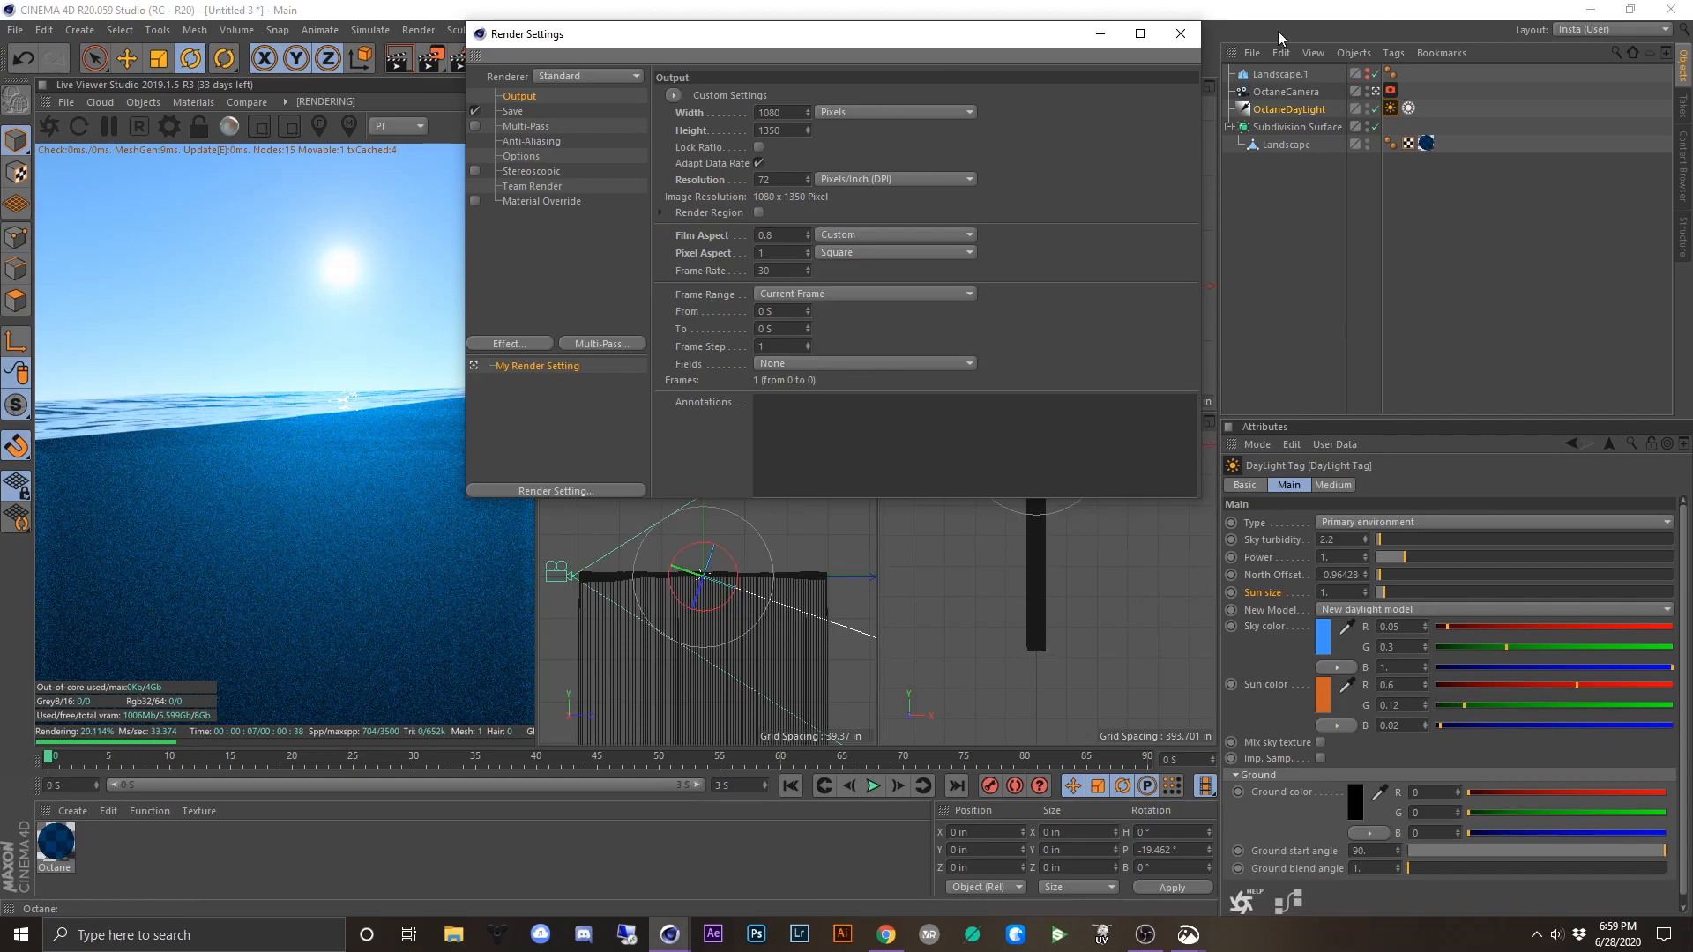
click(1179, 36)
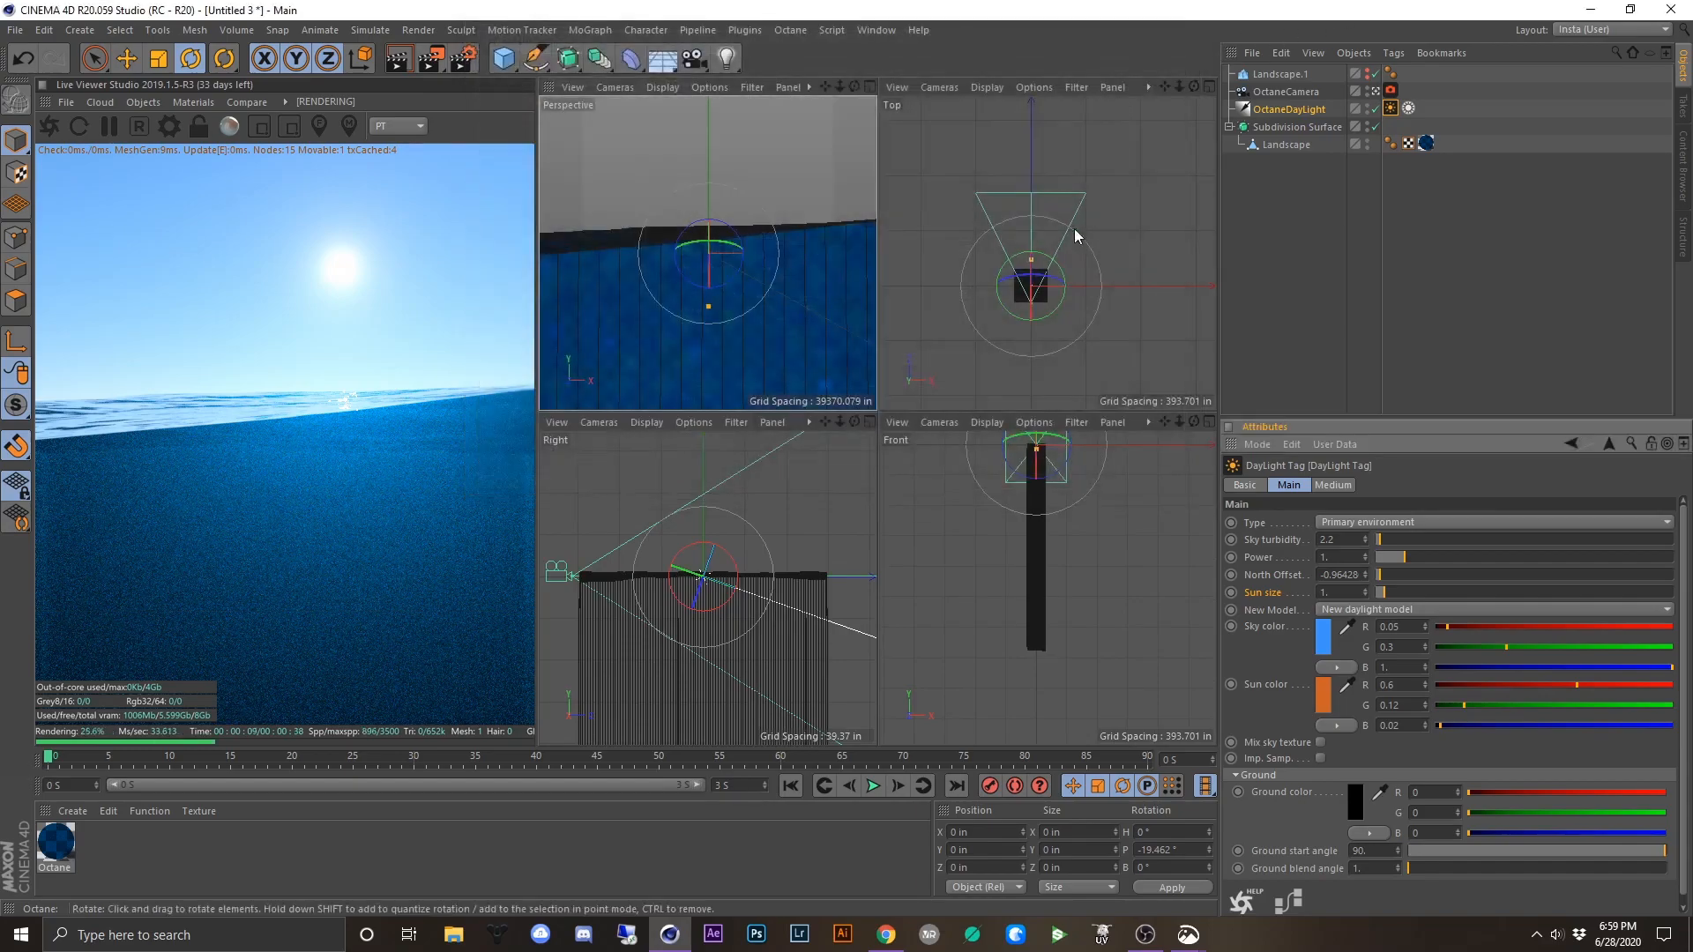
mouse_move(537, 496)
mouse_down()
mouse_move(502, 494)
mouse_move(517, 494)
mouse_up()
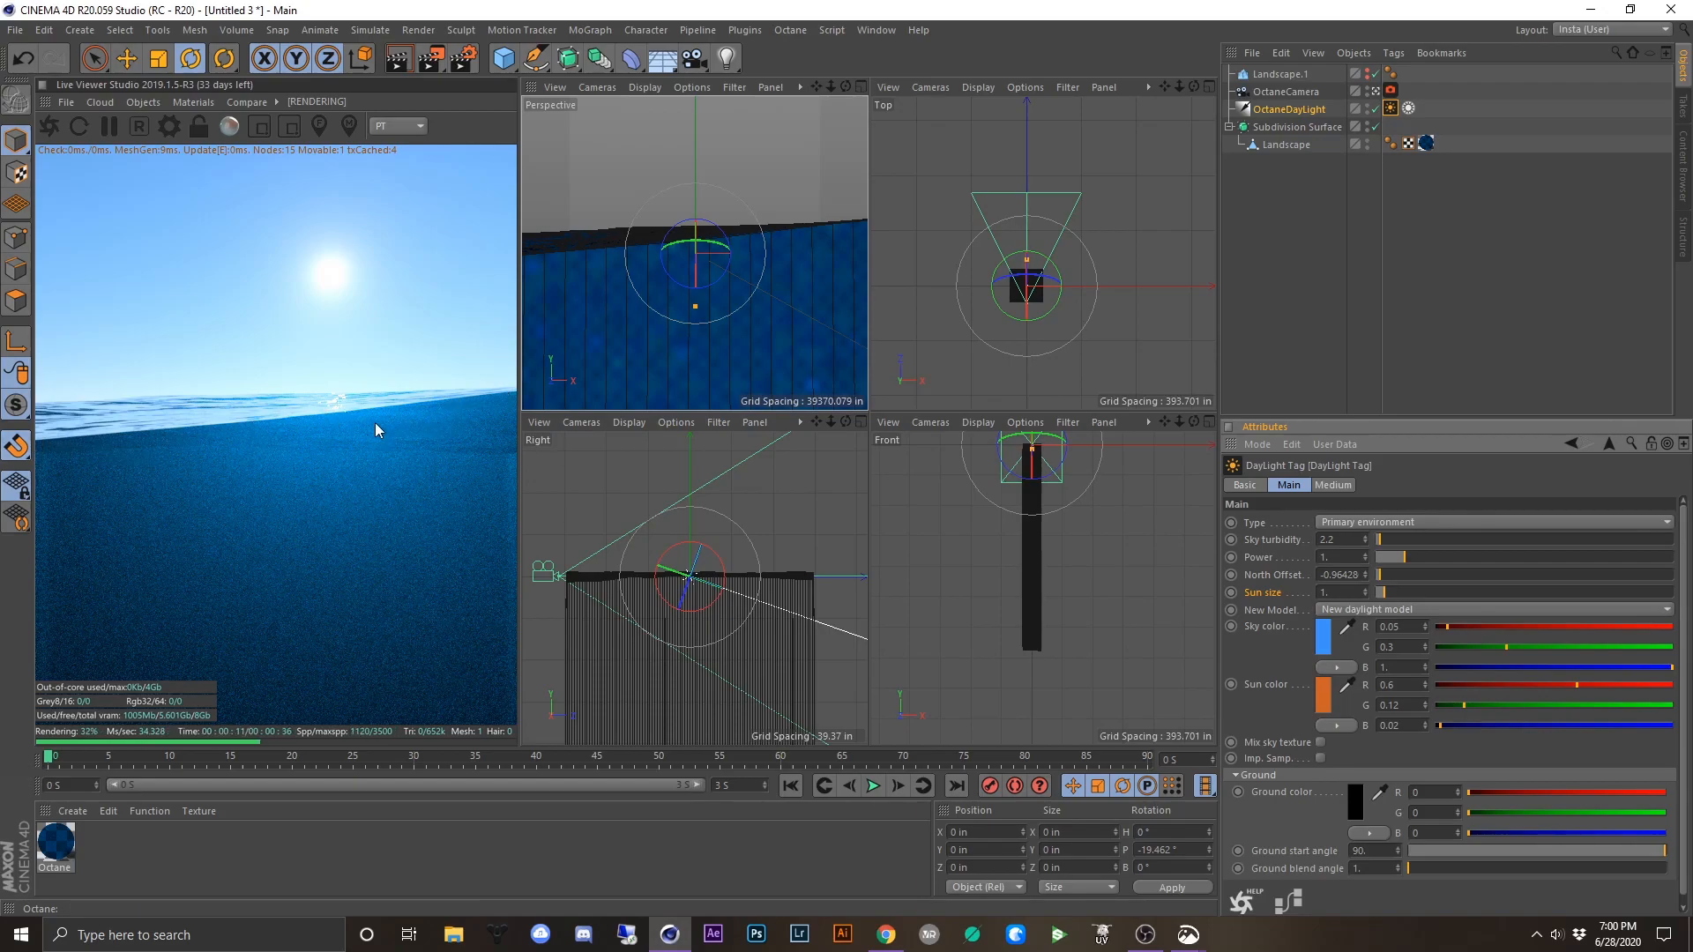
- Raise the OctaneCamera along its vertical axis to a Y position of about 0.655 in
click(1280, 93)
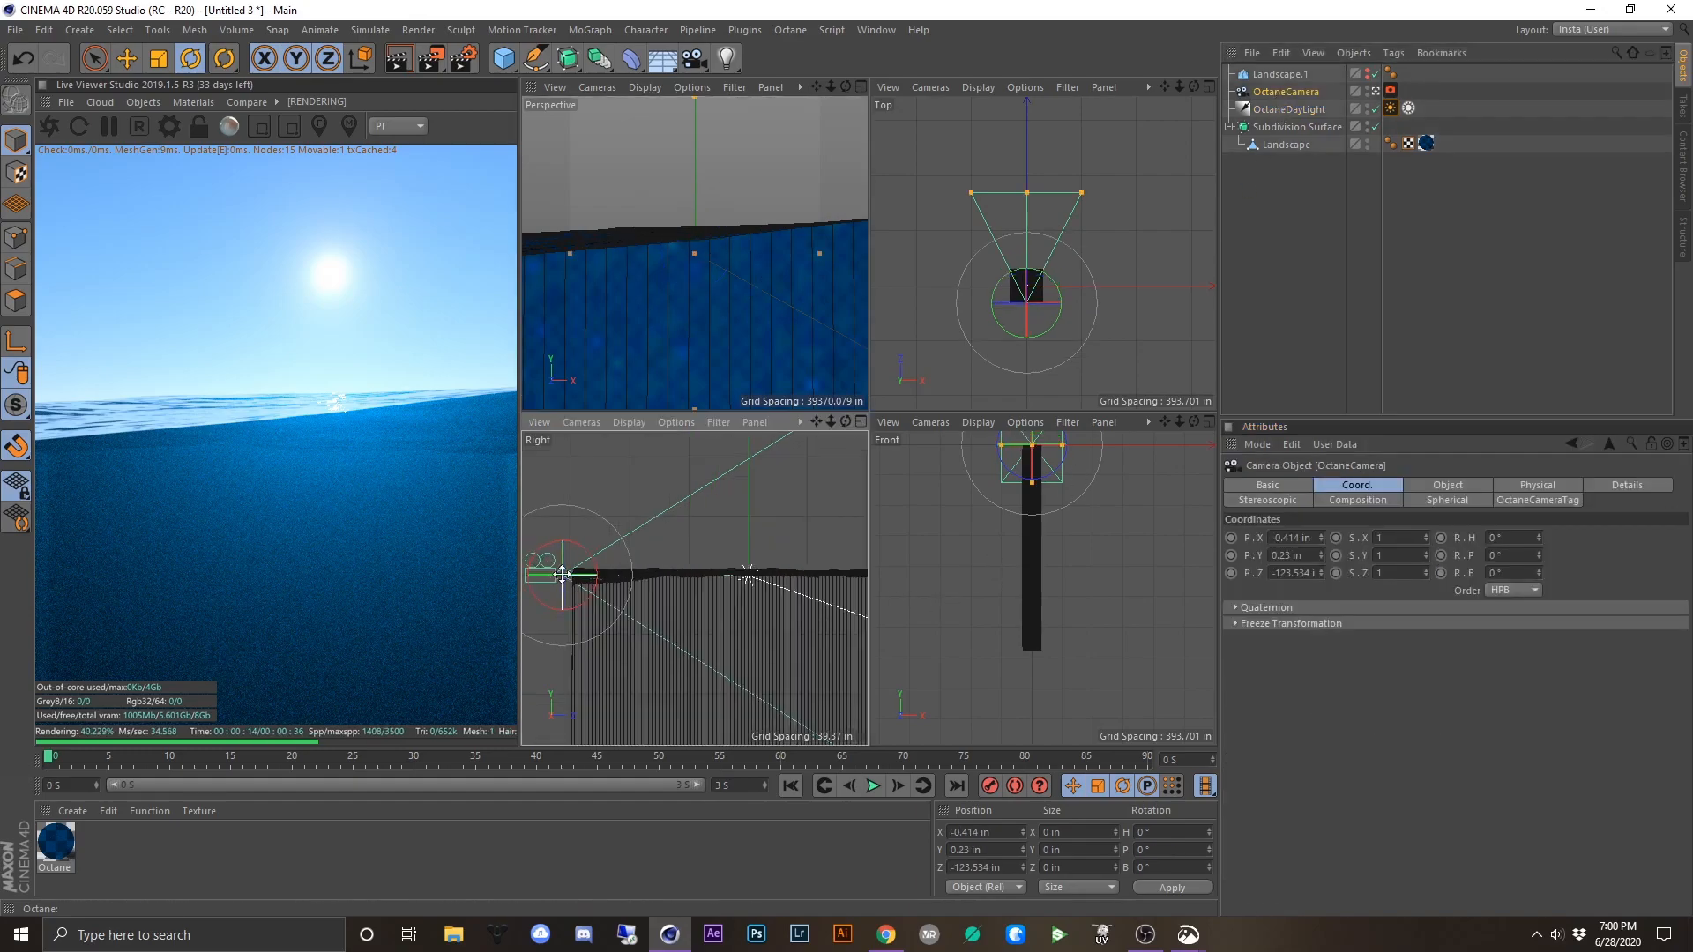
scroll(557, 580, up, 5)
click(126, 58)
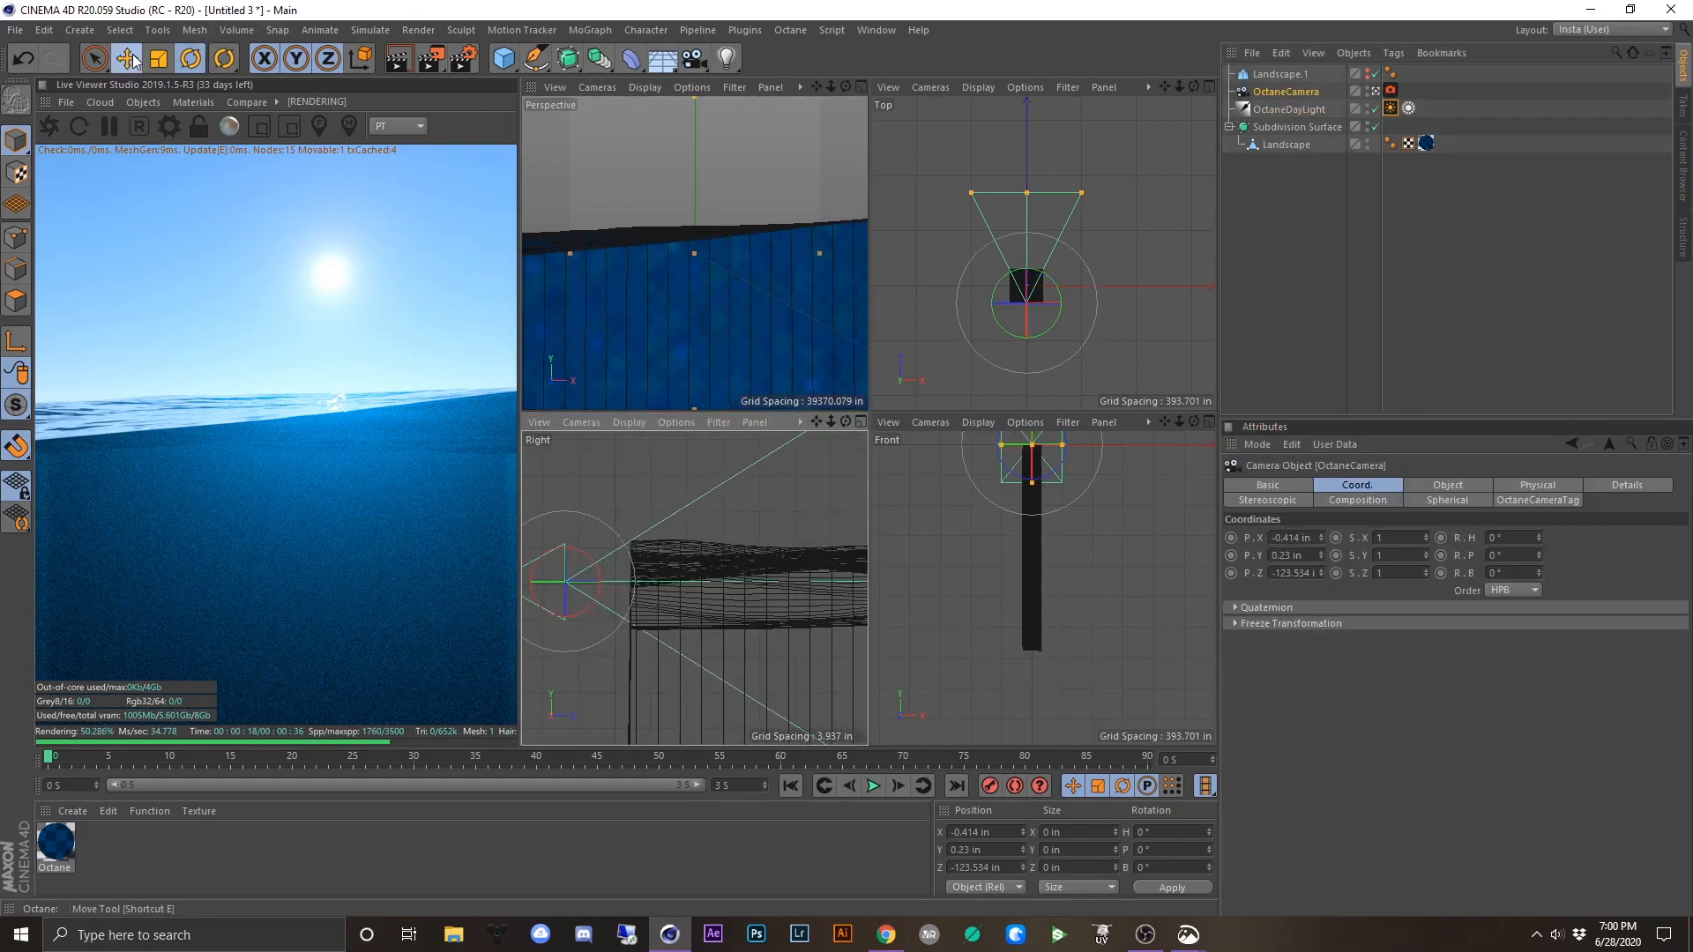
middle_click(656, 612)
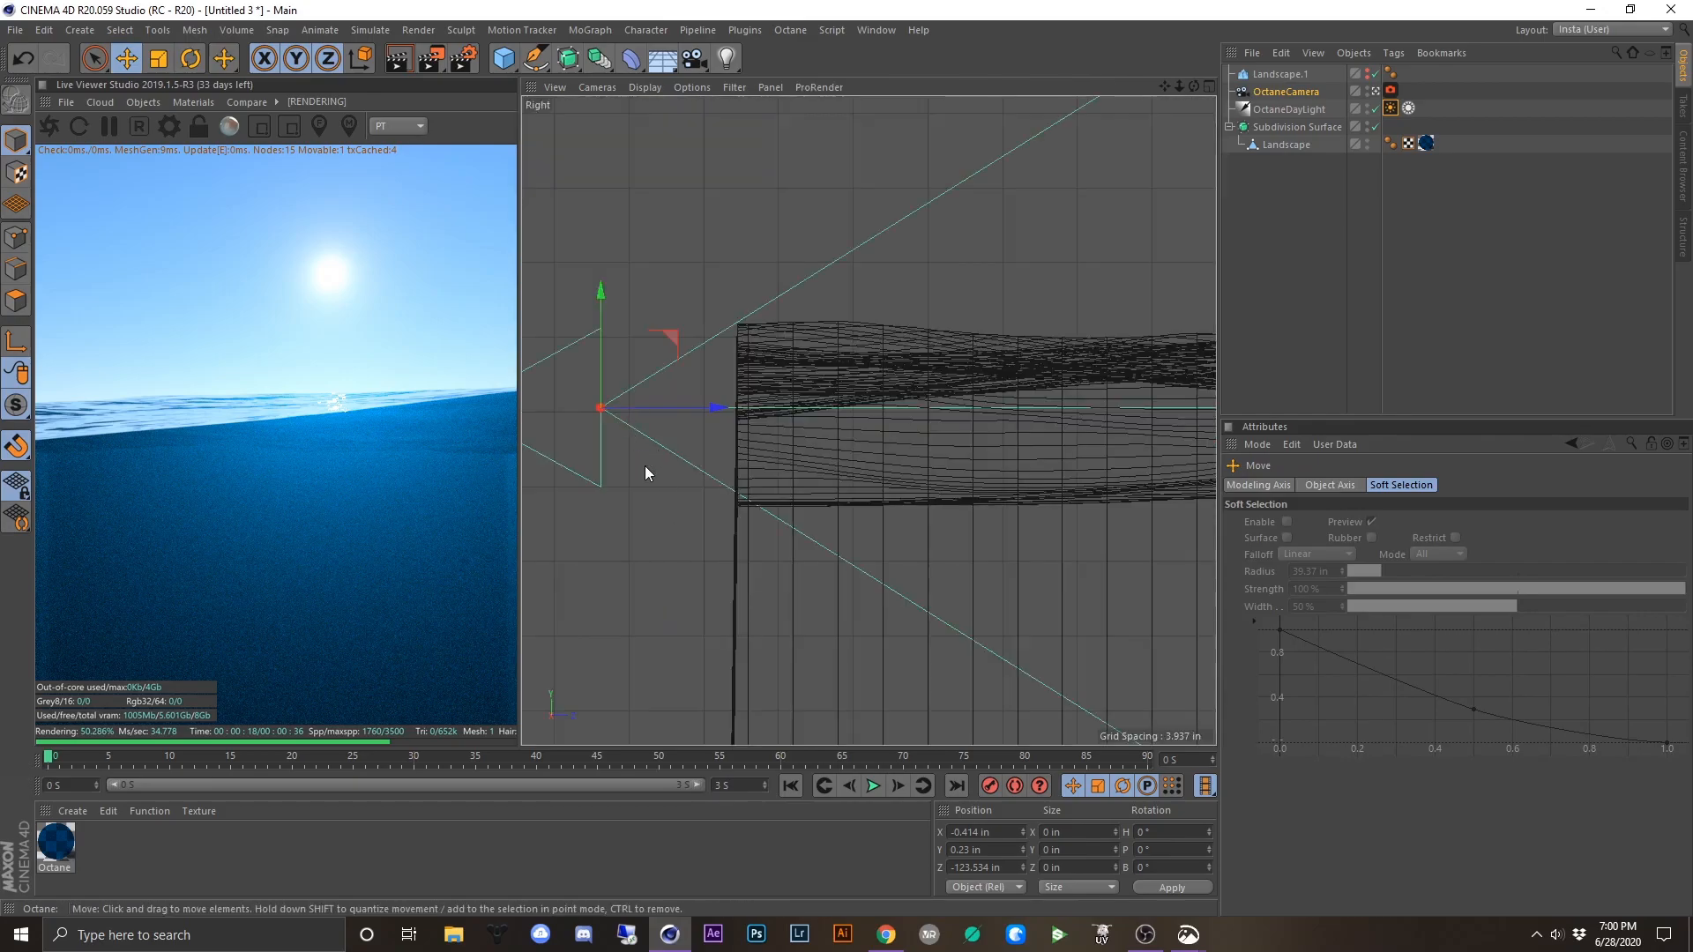
scroll(629, 469, up, 6)
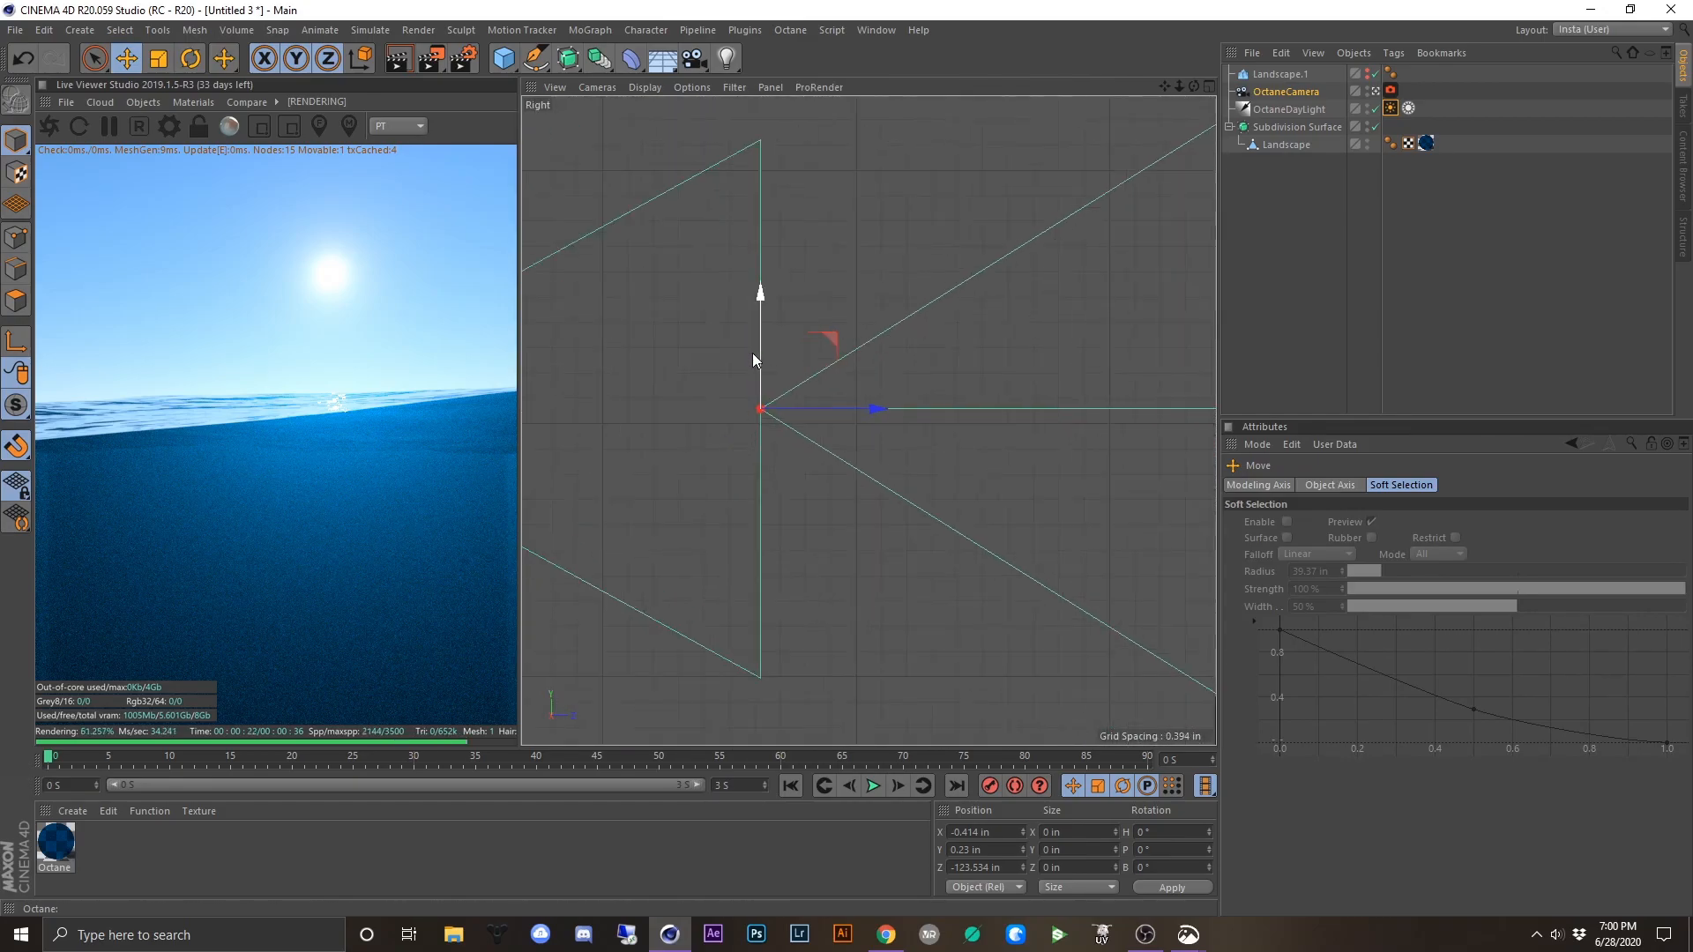
drag(765, 360, 762, 347)
drag(761, 345, 758, 336)
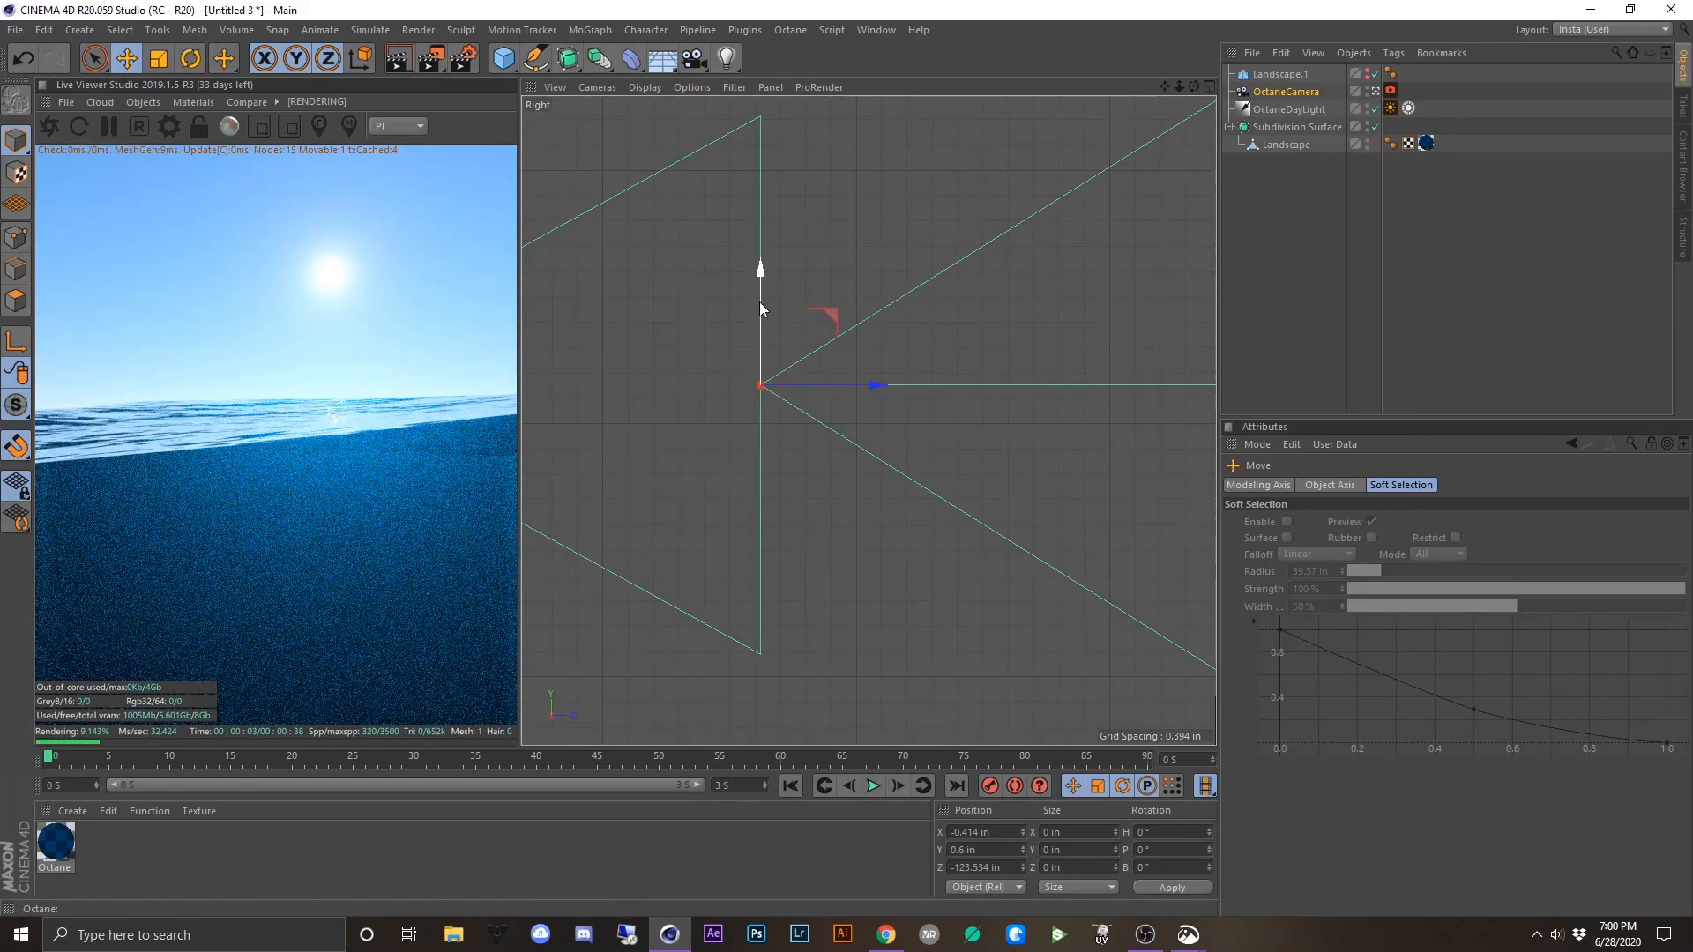
drag(762, 300, 759, 298)
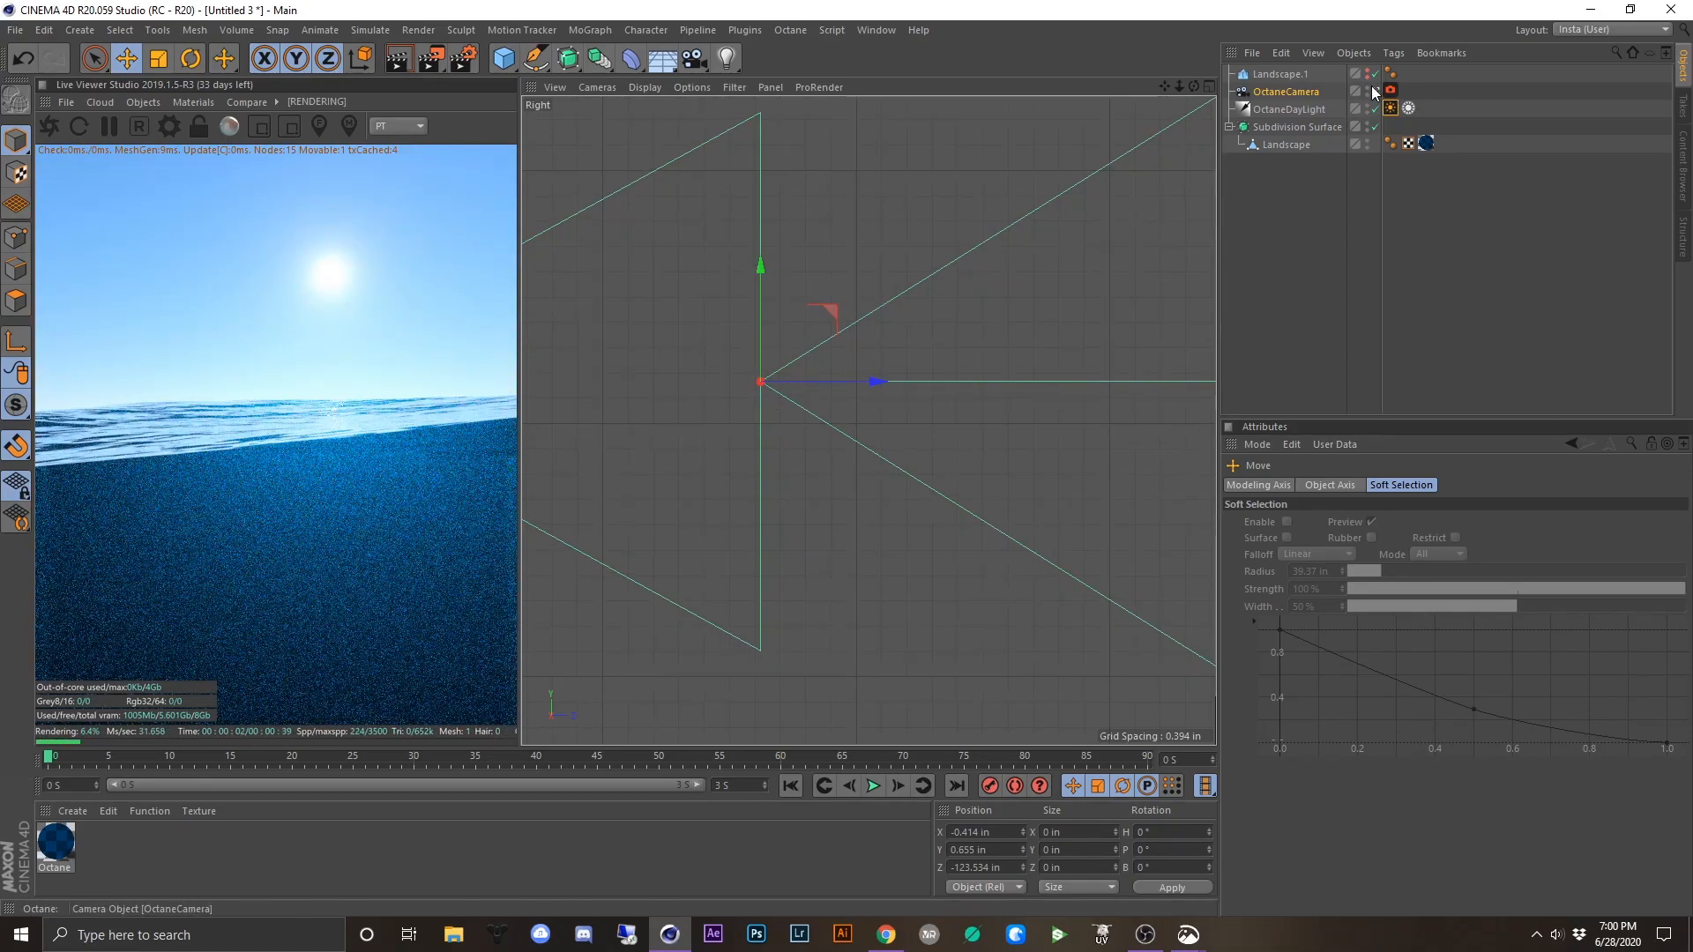
- Lock the OctaneCamera with a Protection tag, restore the four-view layout and clear the selection
right_click(1371, 93)
mouse_move(1367, 100)
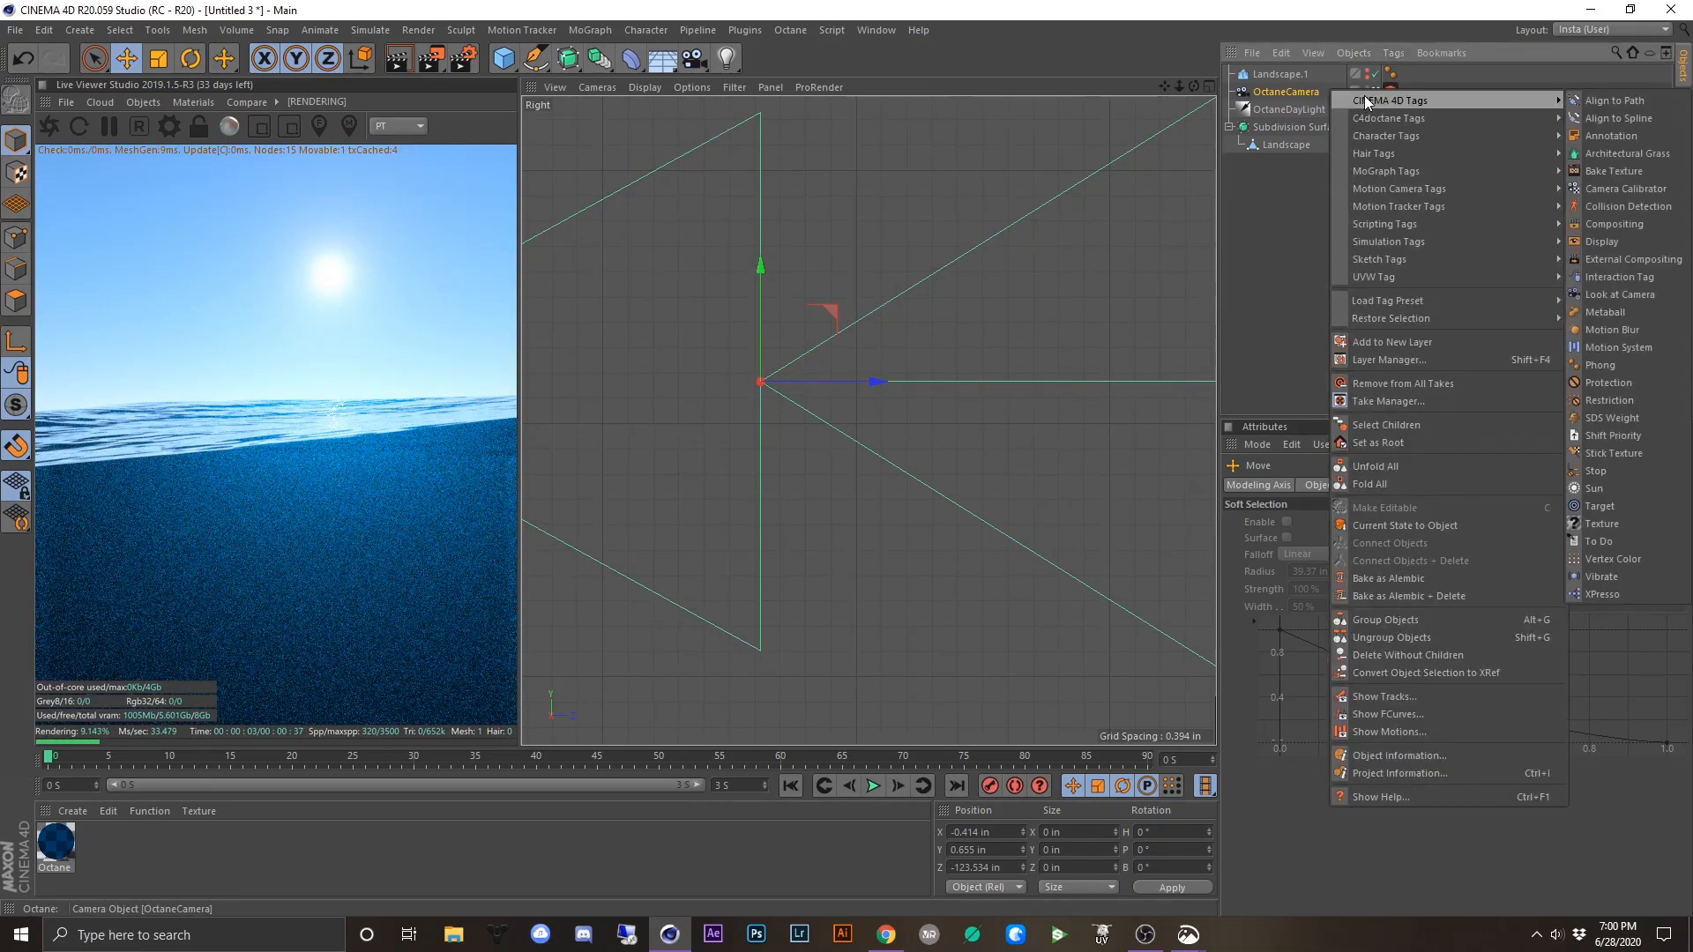
click(1605, 383)
scroll(716, 512, up, 1)
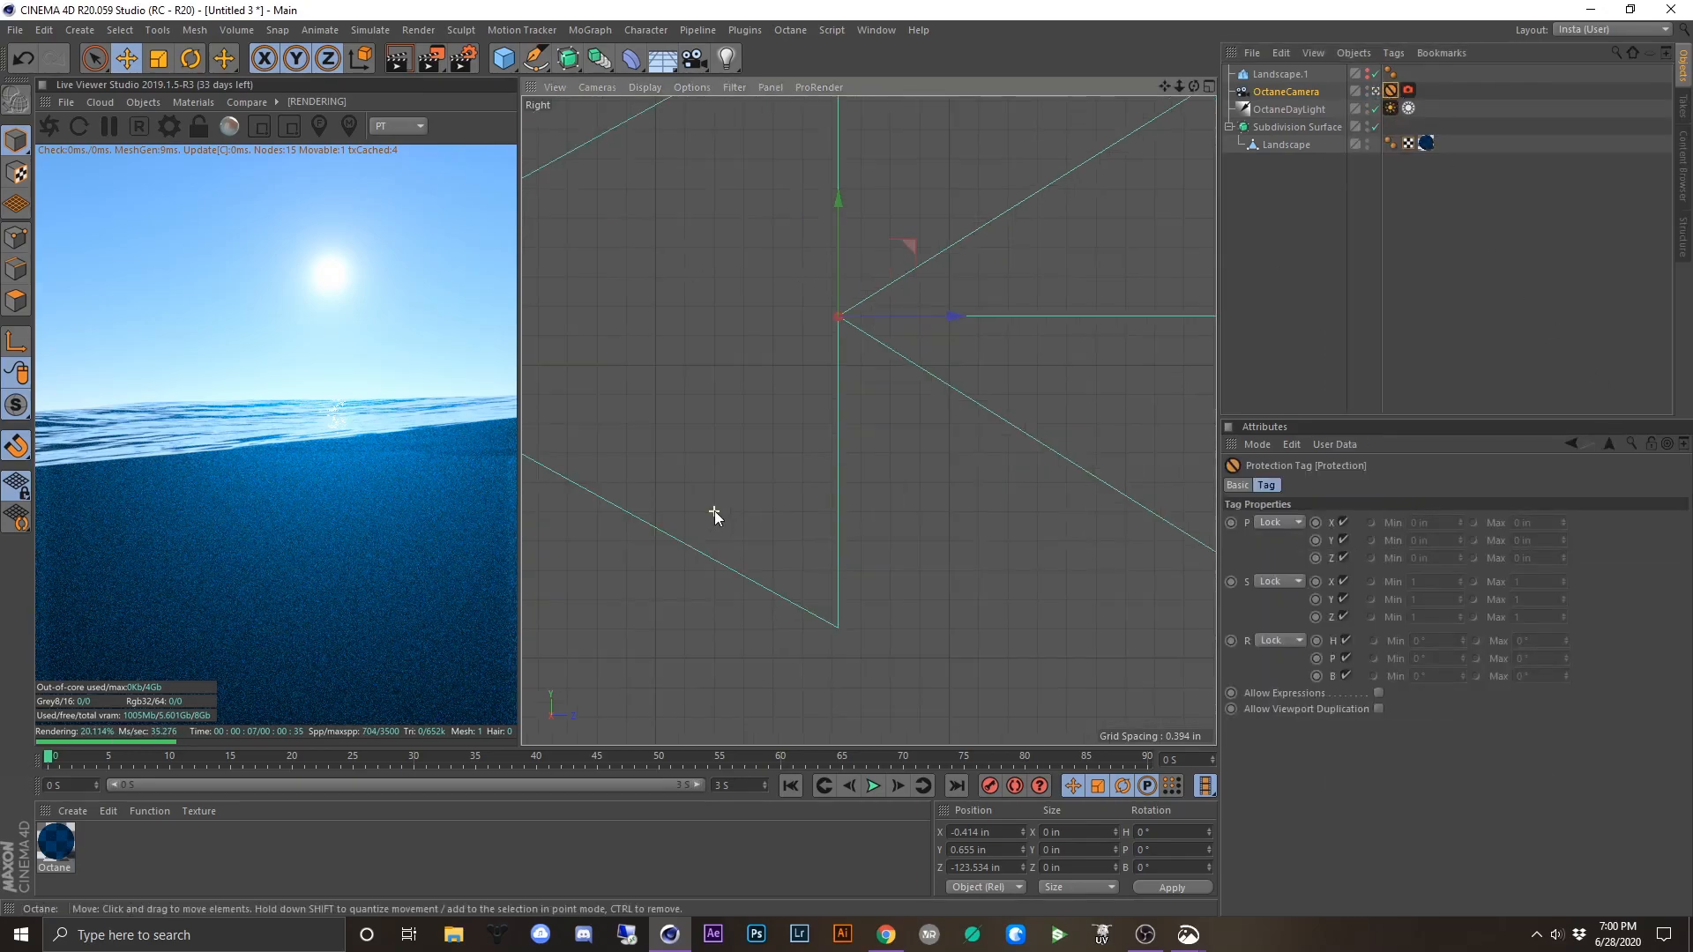
scroll(725, 511, down, 3)
click(1209, 86)
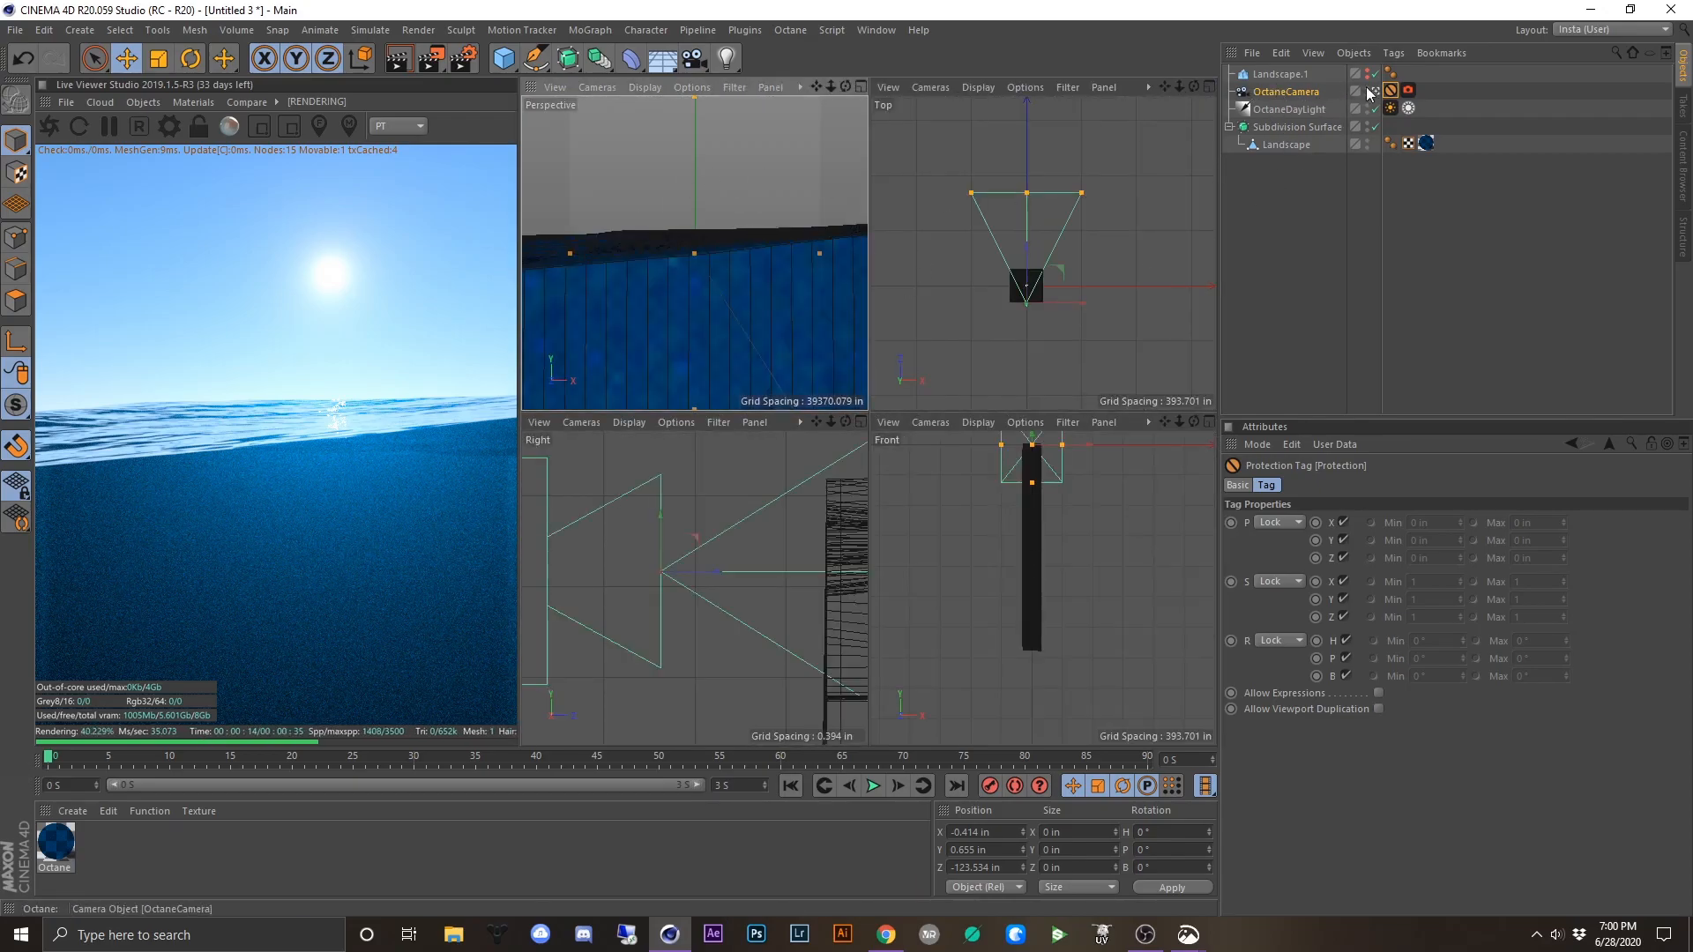
click(1397, 227)
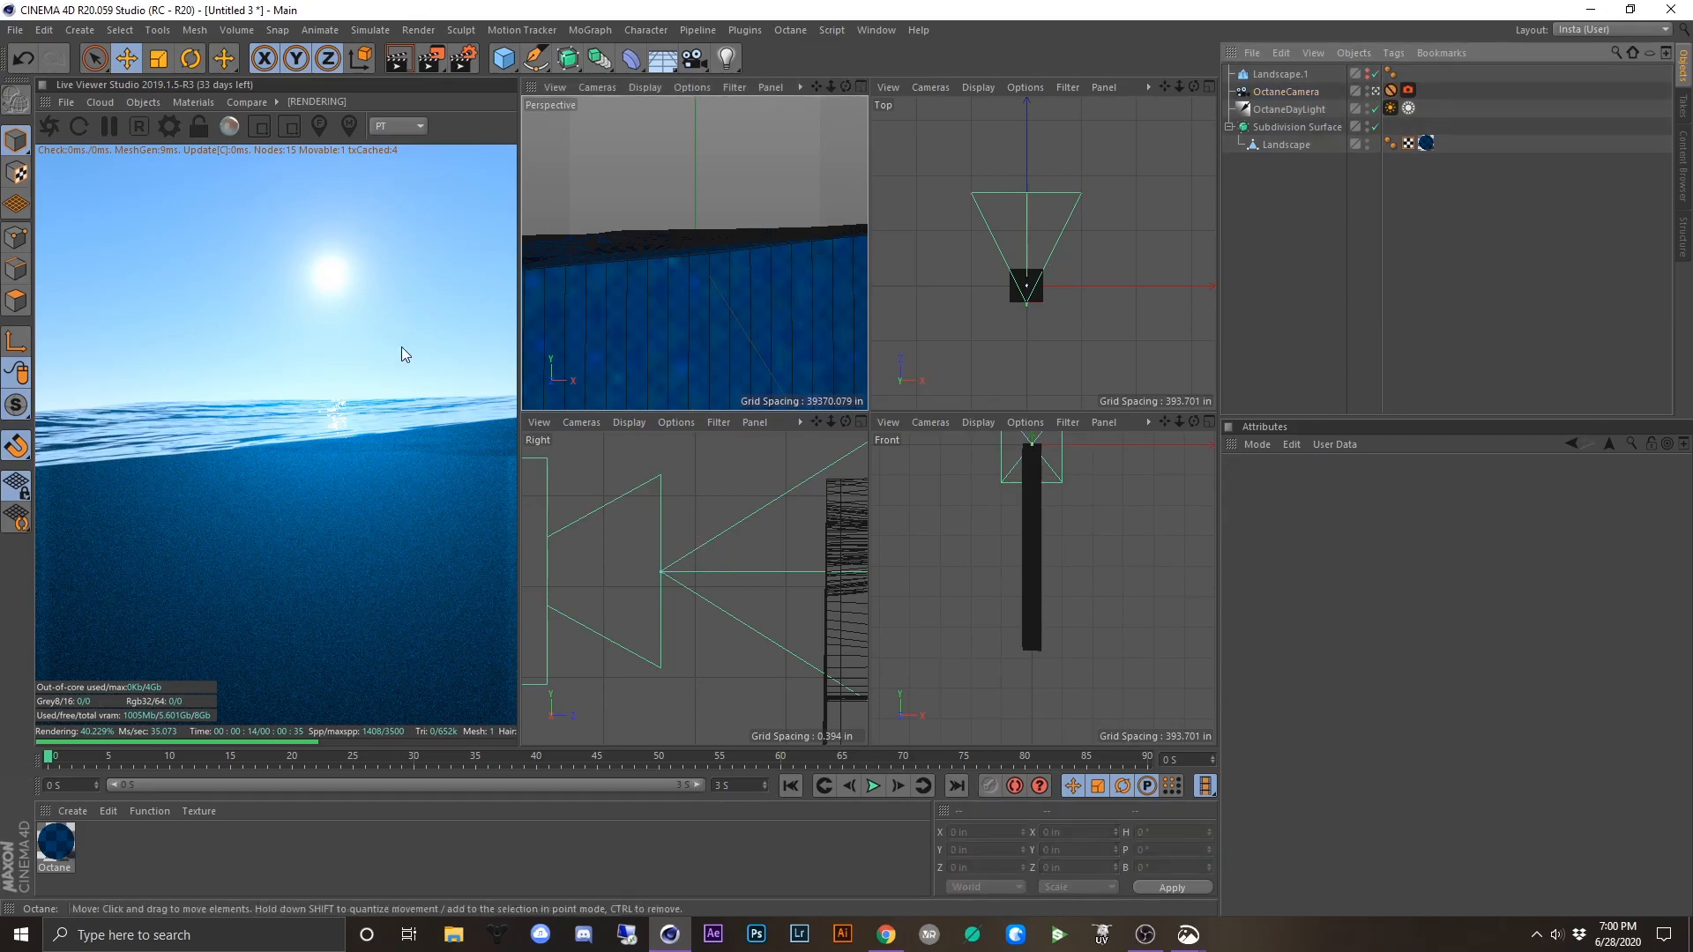
- Add a cube, scale it uniformly to about 50.7 in and raise it to about 5.26 in on Y
click(507, 60)
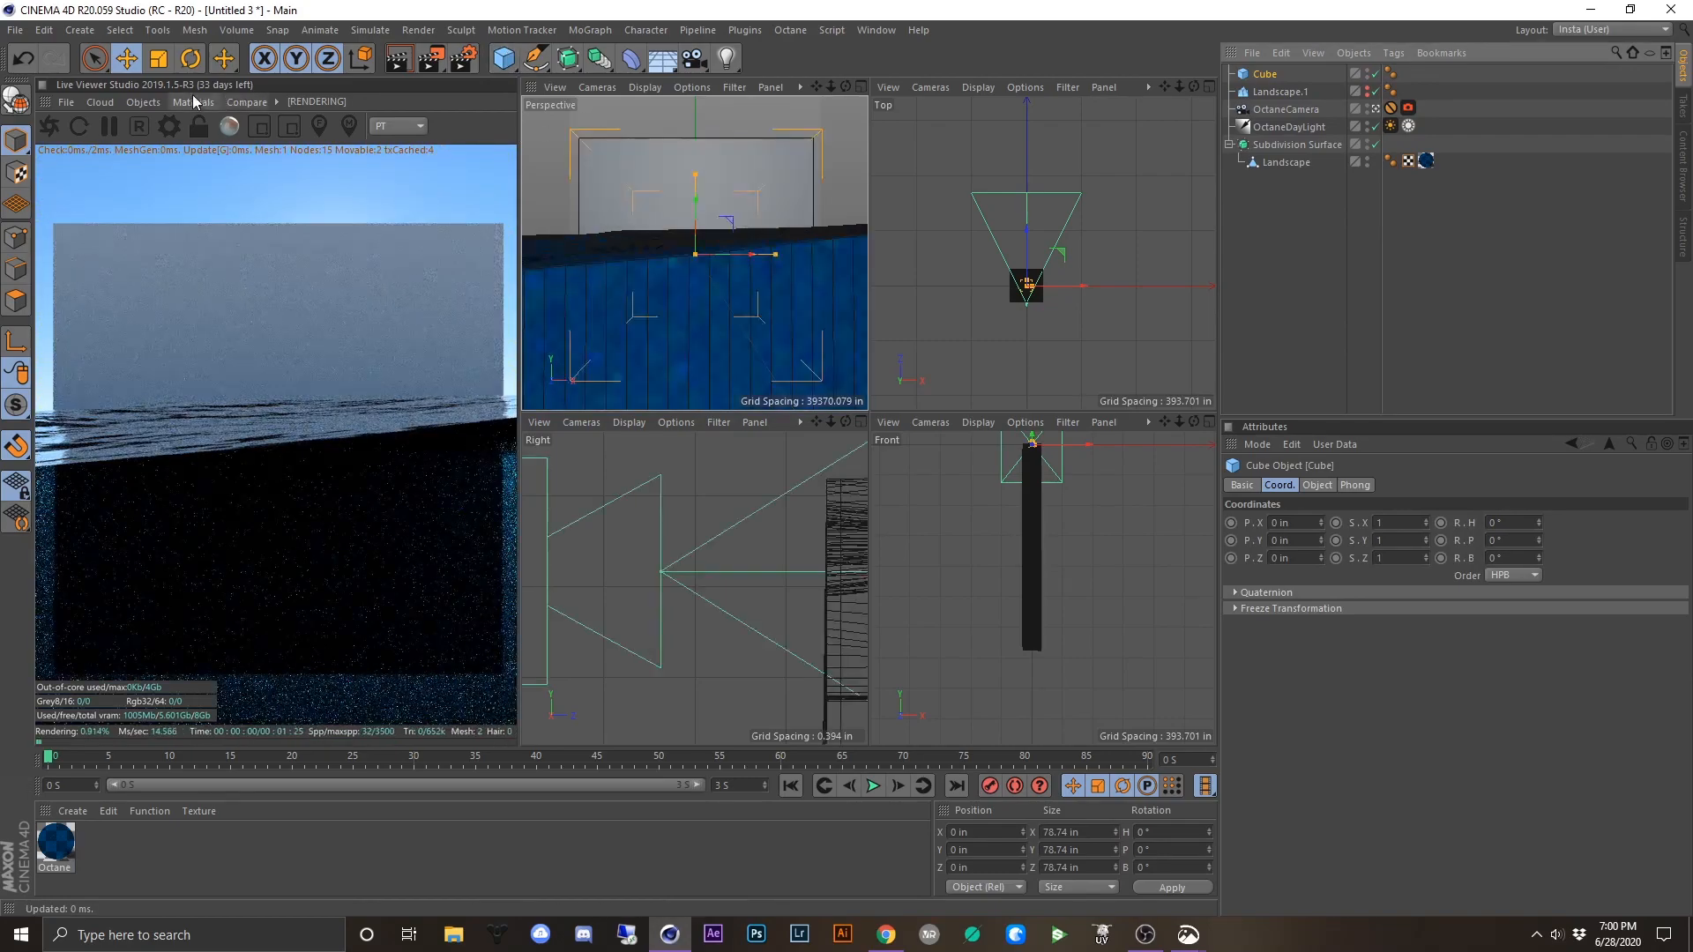
click(160, 62)
drag(690, 303, 568, 284)
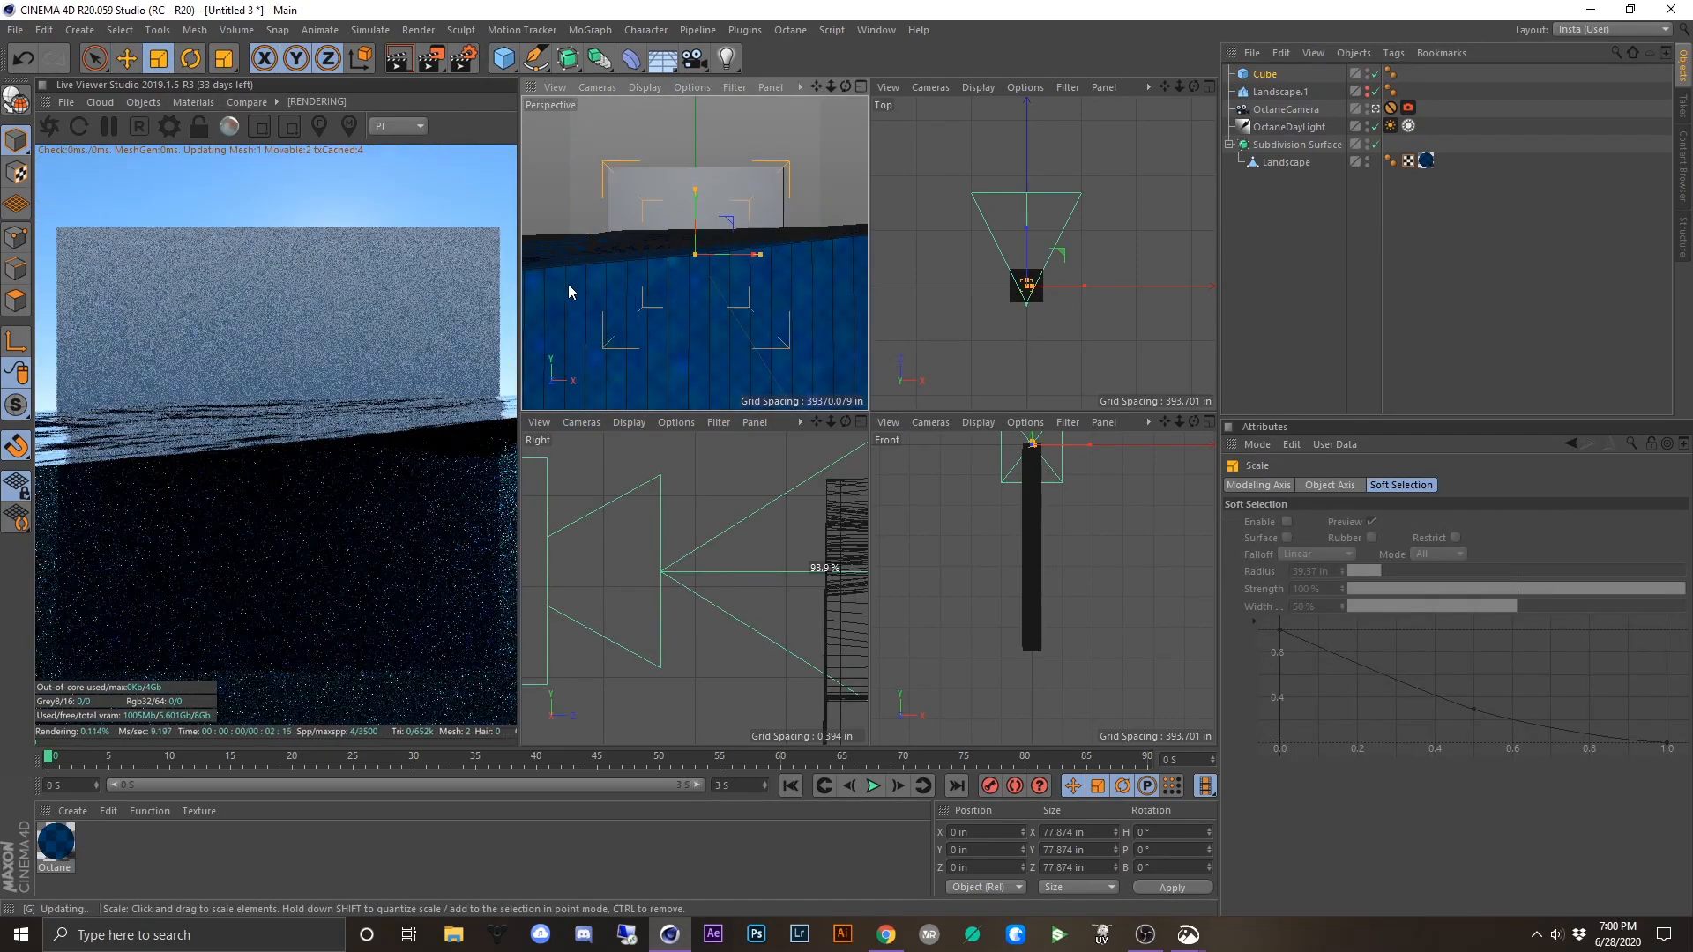
drag(696, 276, 696, 224)
click(127, 58)
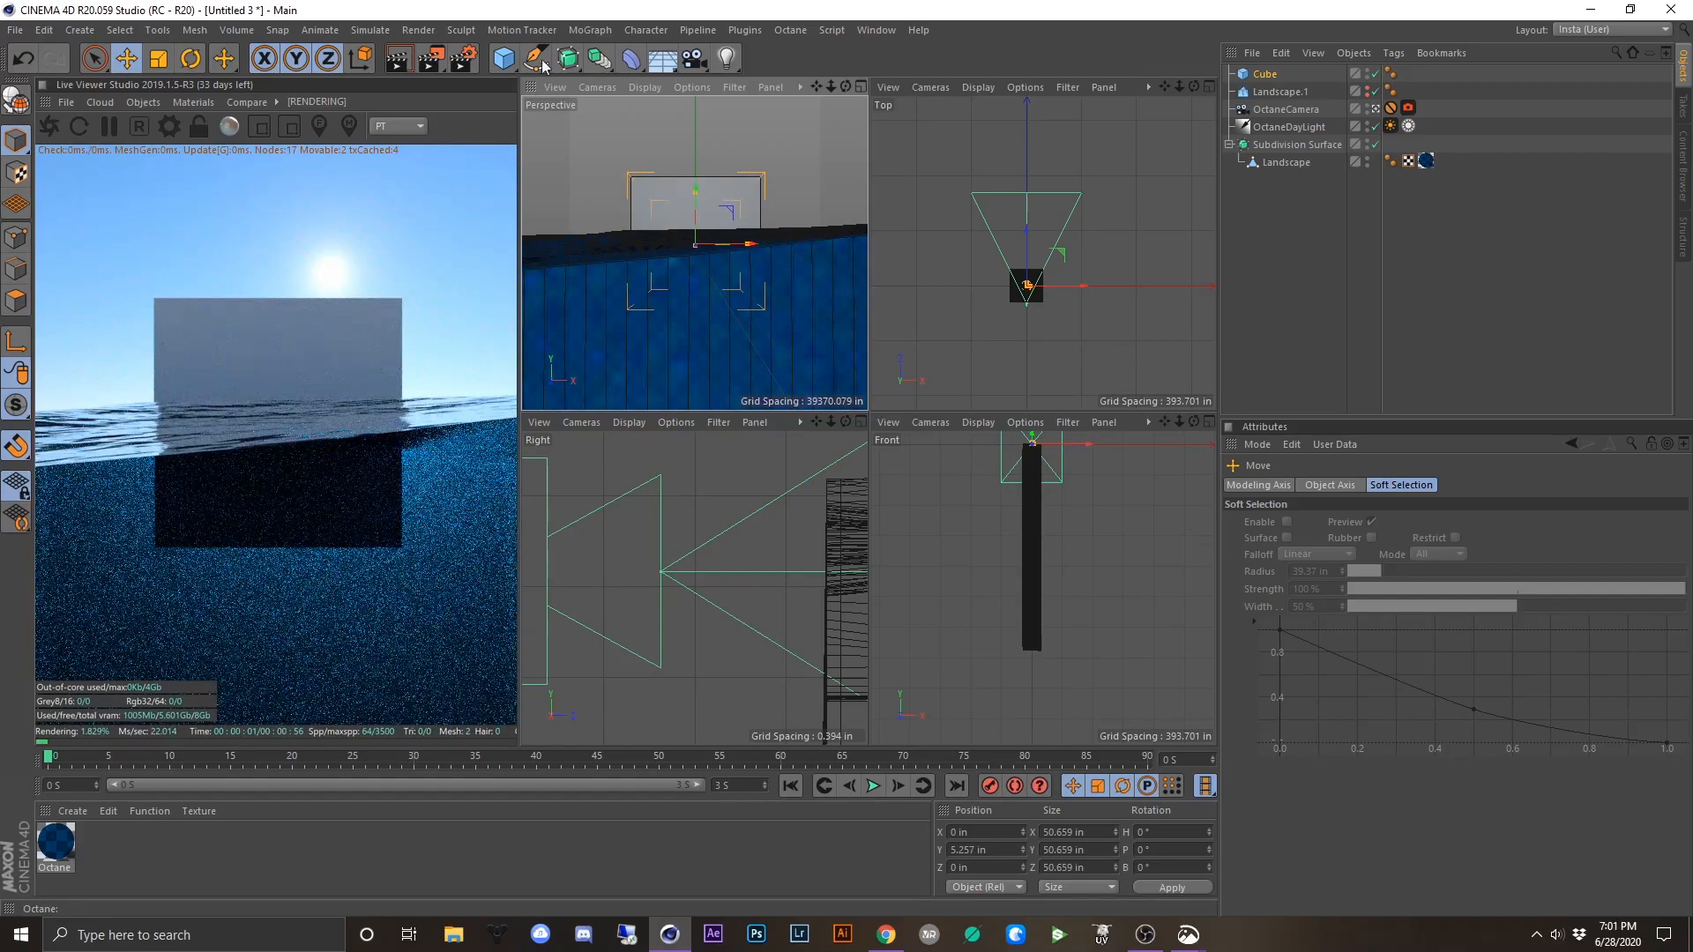
- Add a new Landscape object and move it below the water surface to about 3.5 in on X and -32.7 in on Y
click(505, 60)
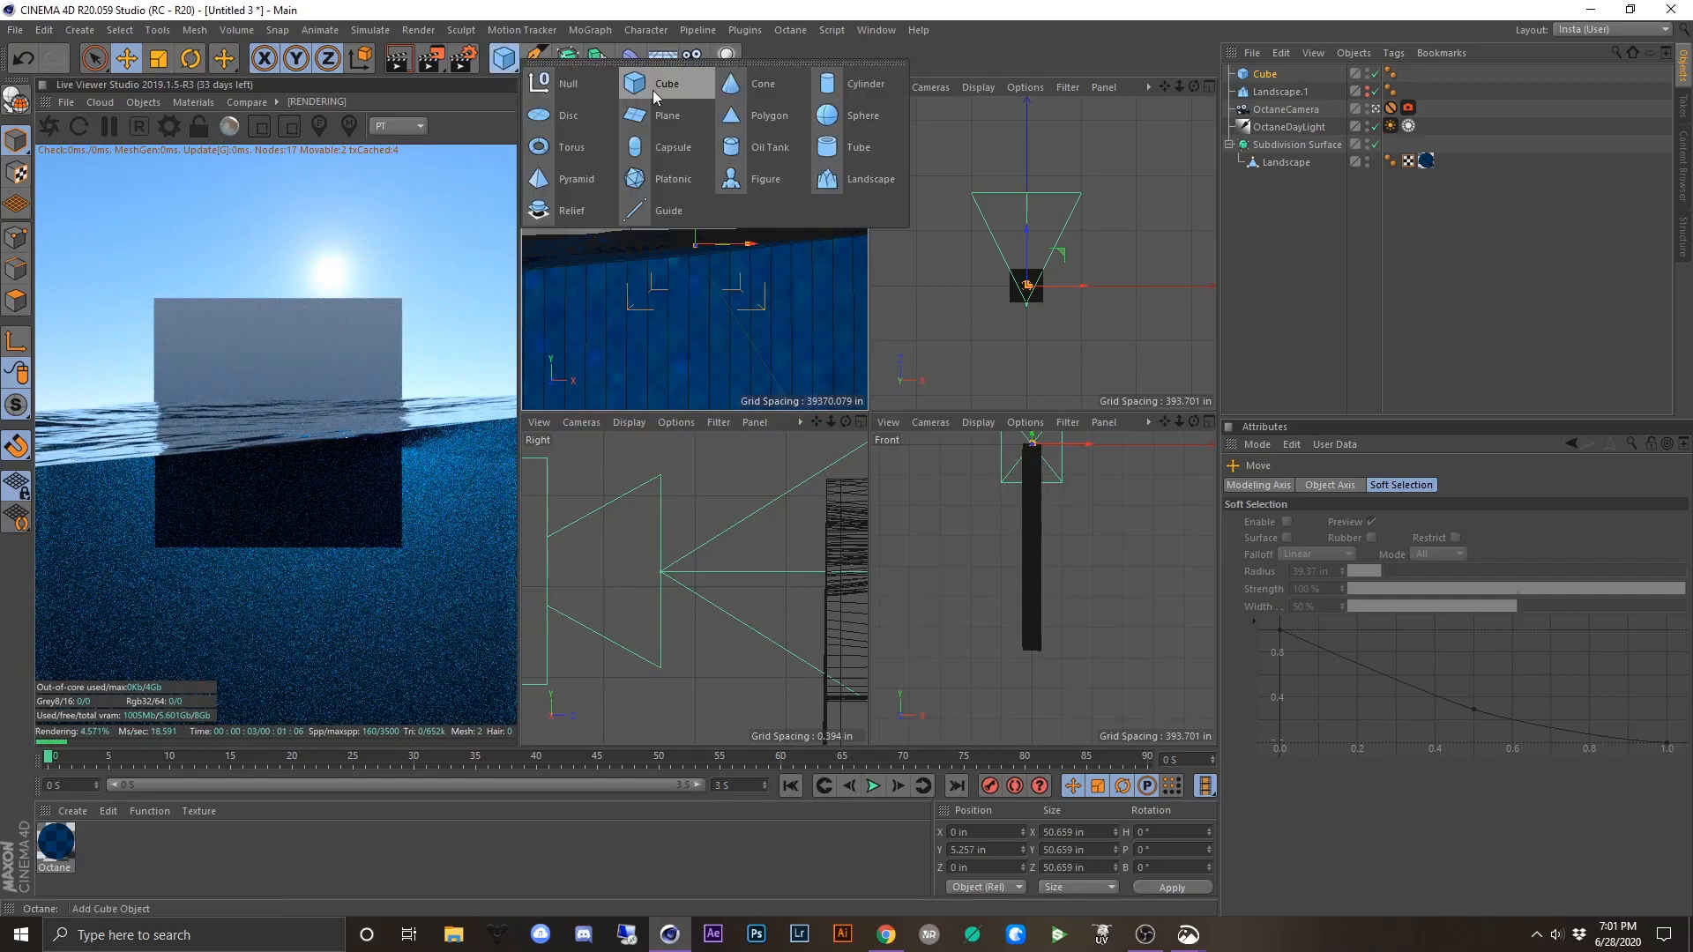
click(832, 180)
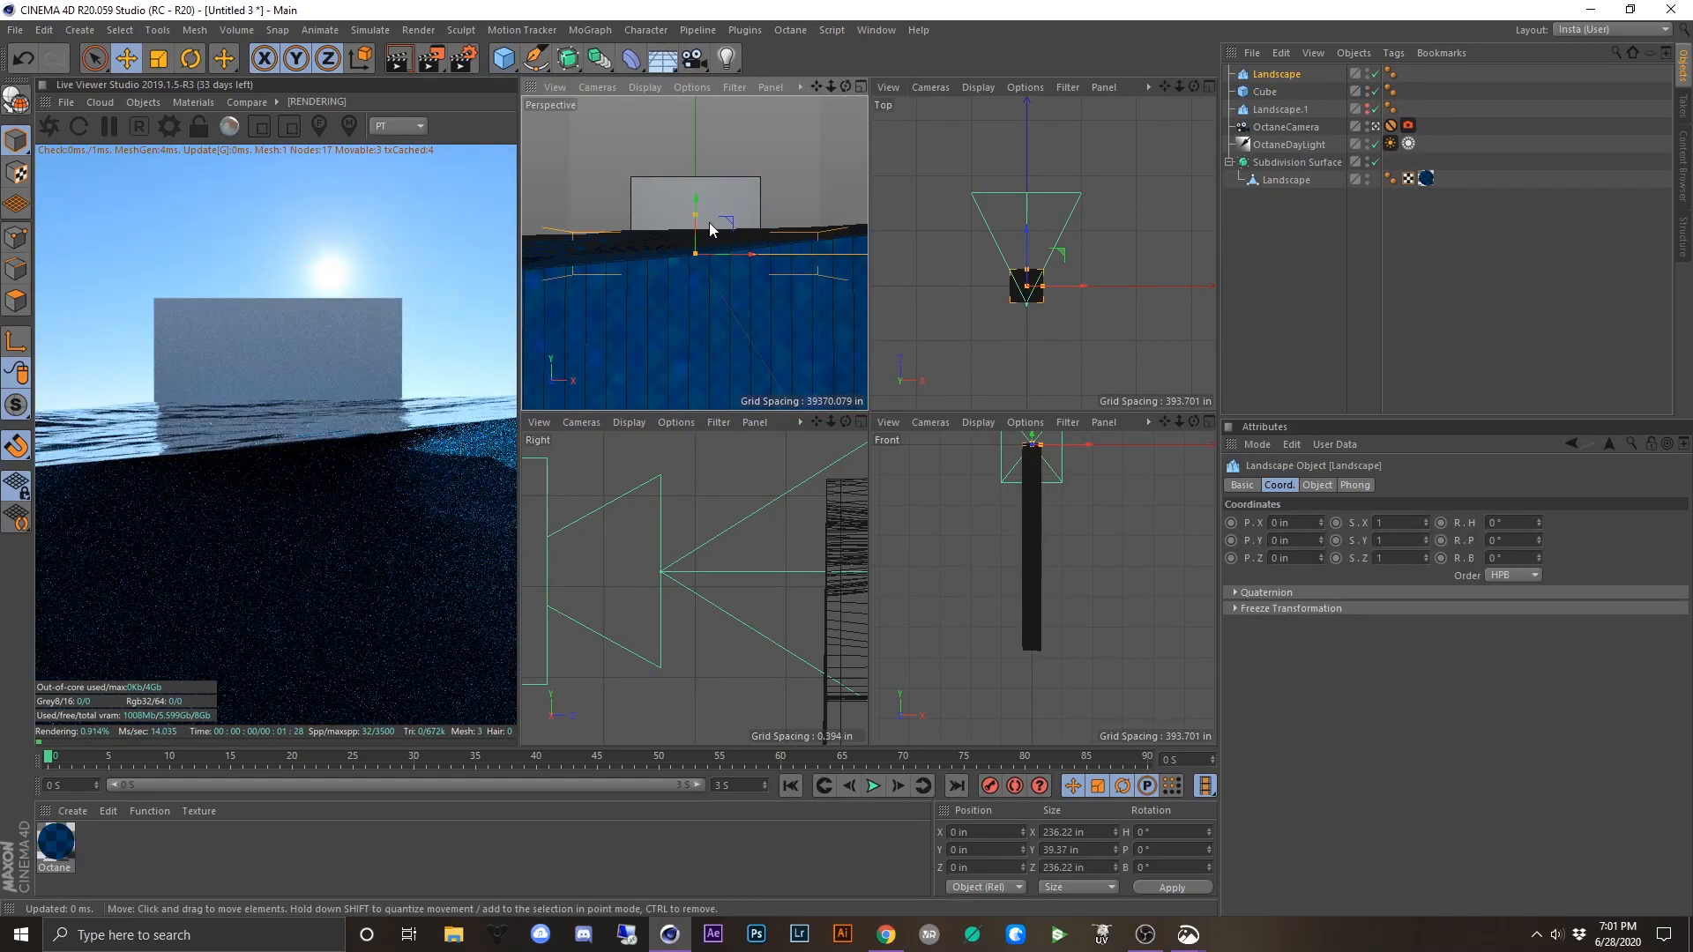
click(1317, 485)
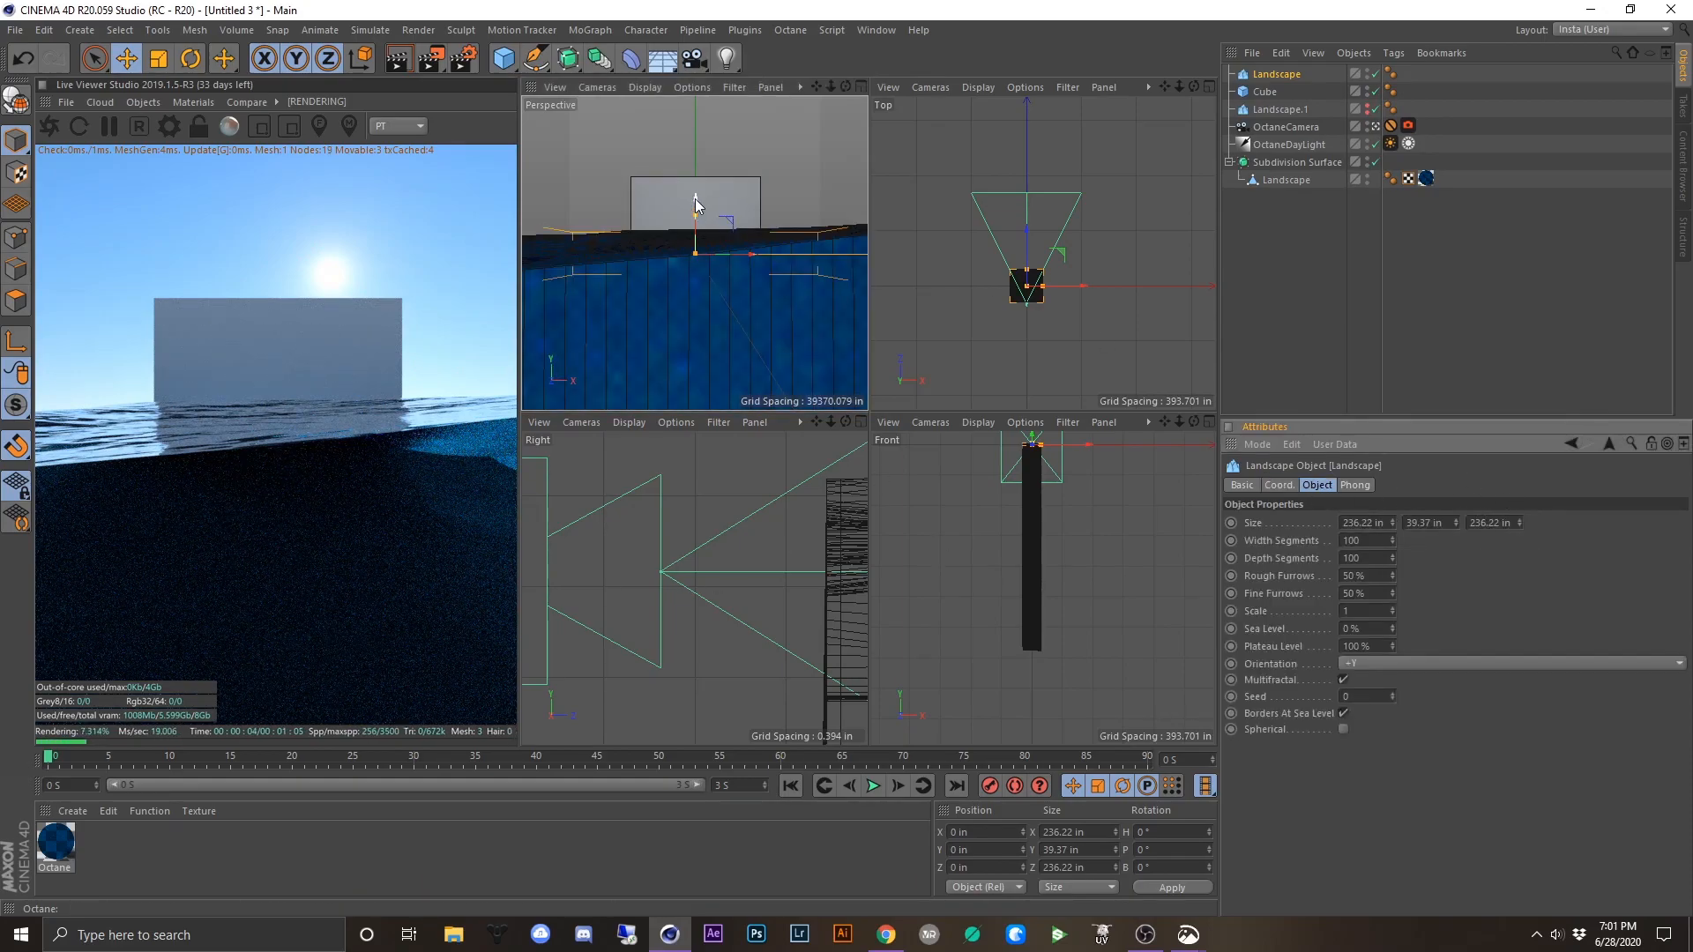
drag(698, 218, 702, 321)
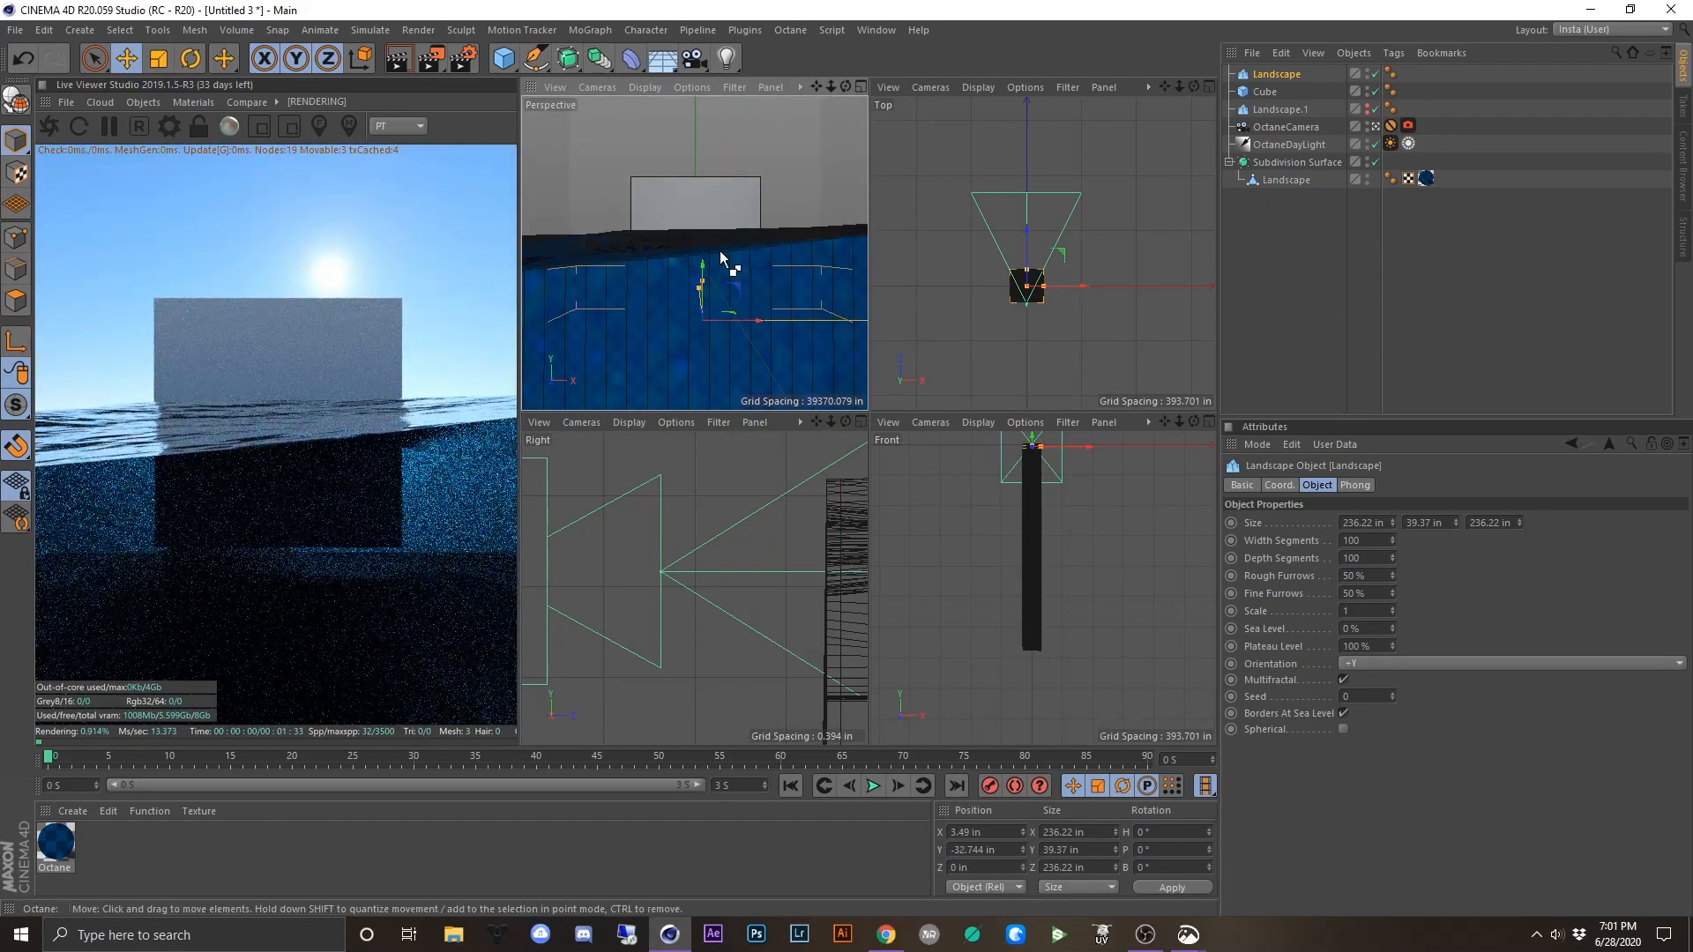
- Undo the sideways move, lower the new Landscape to about -41.2 in on Y, disable Borders At Sea Level and set its height to 5 in
key(ctrl+z)
drag(696, 205, 698, 288)
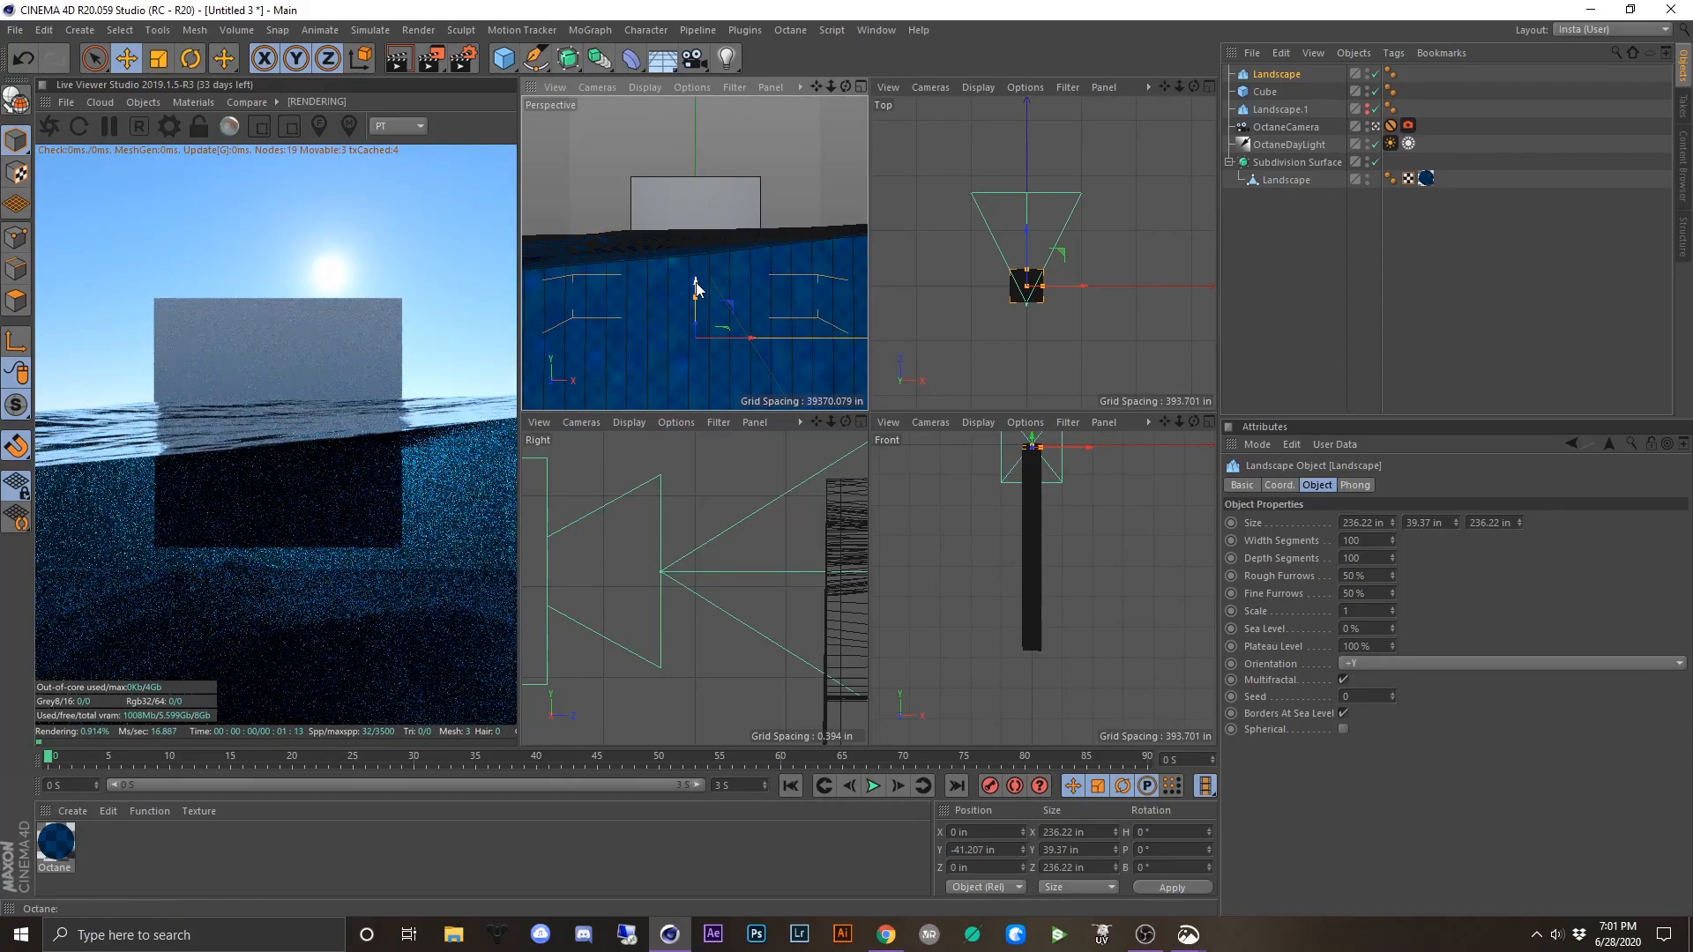
click(1344, 714)
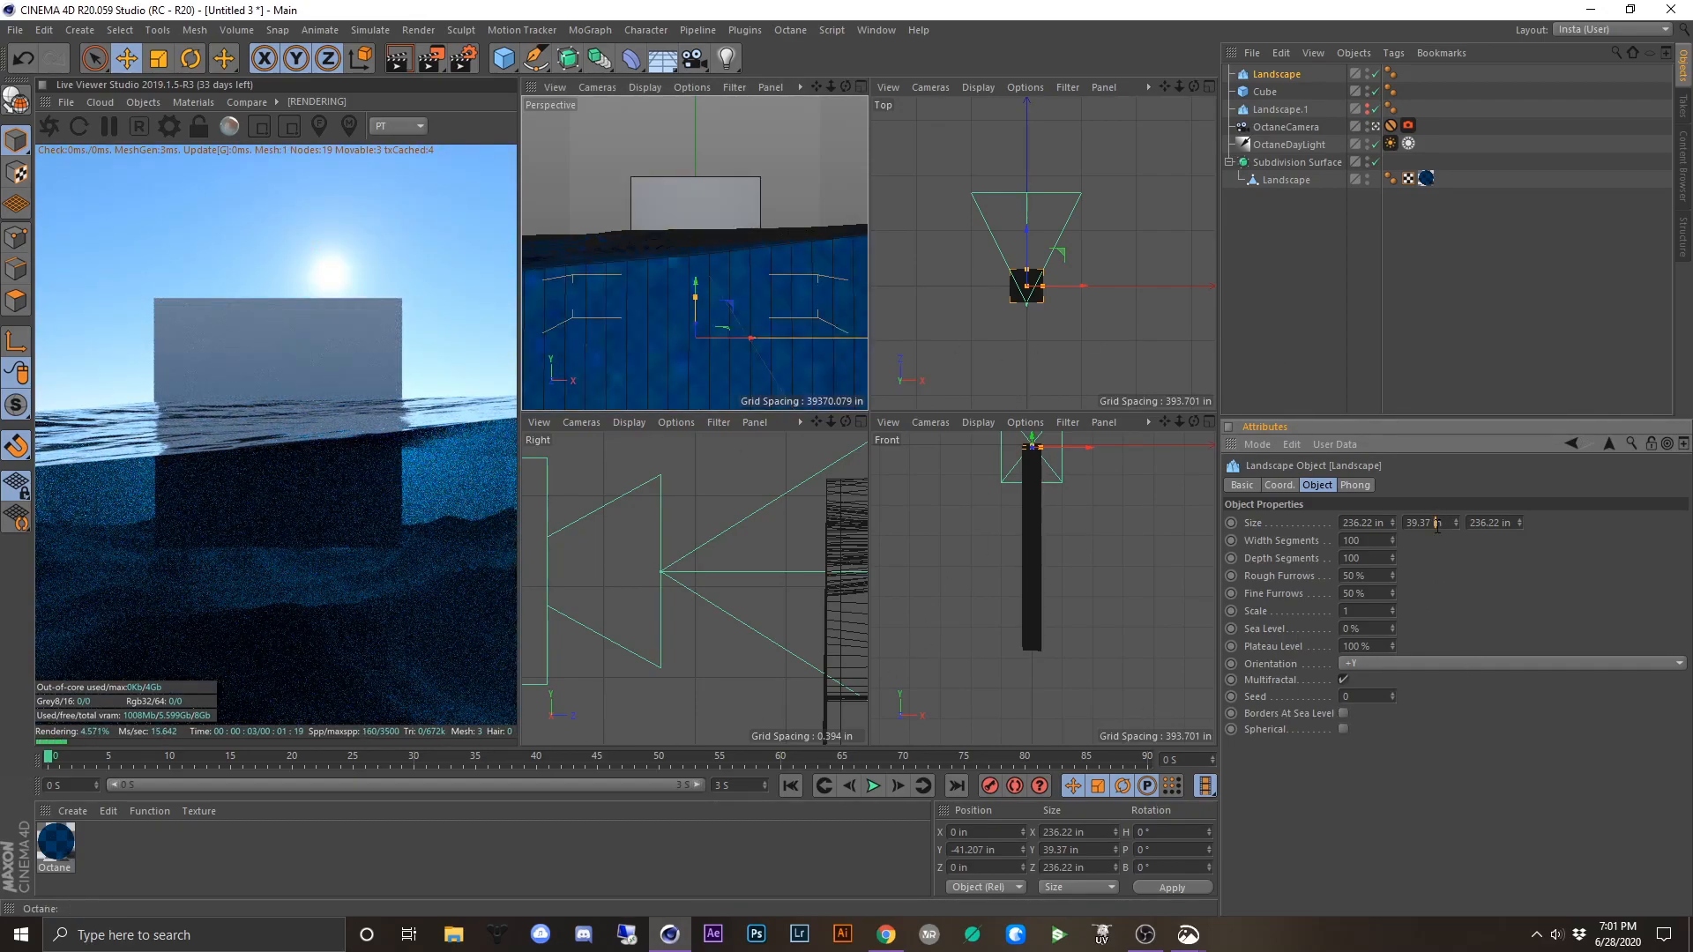
text(5)
key(Return)
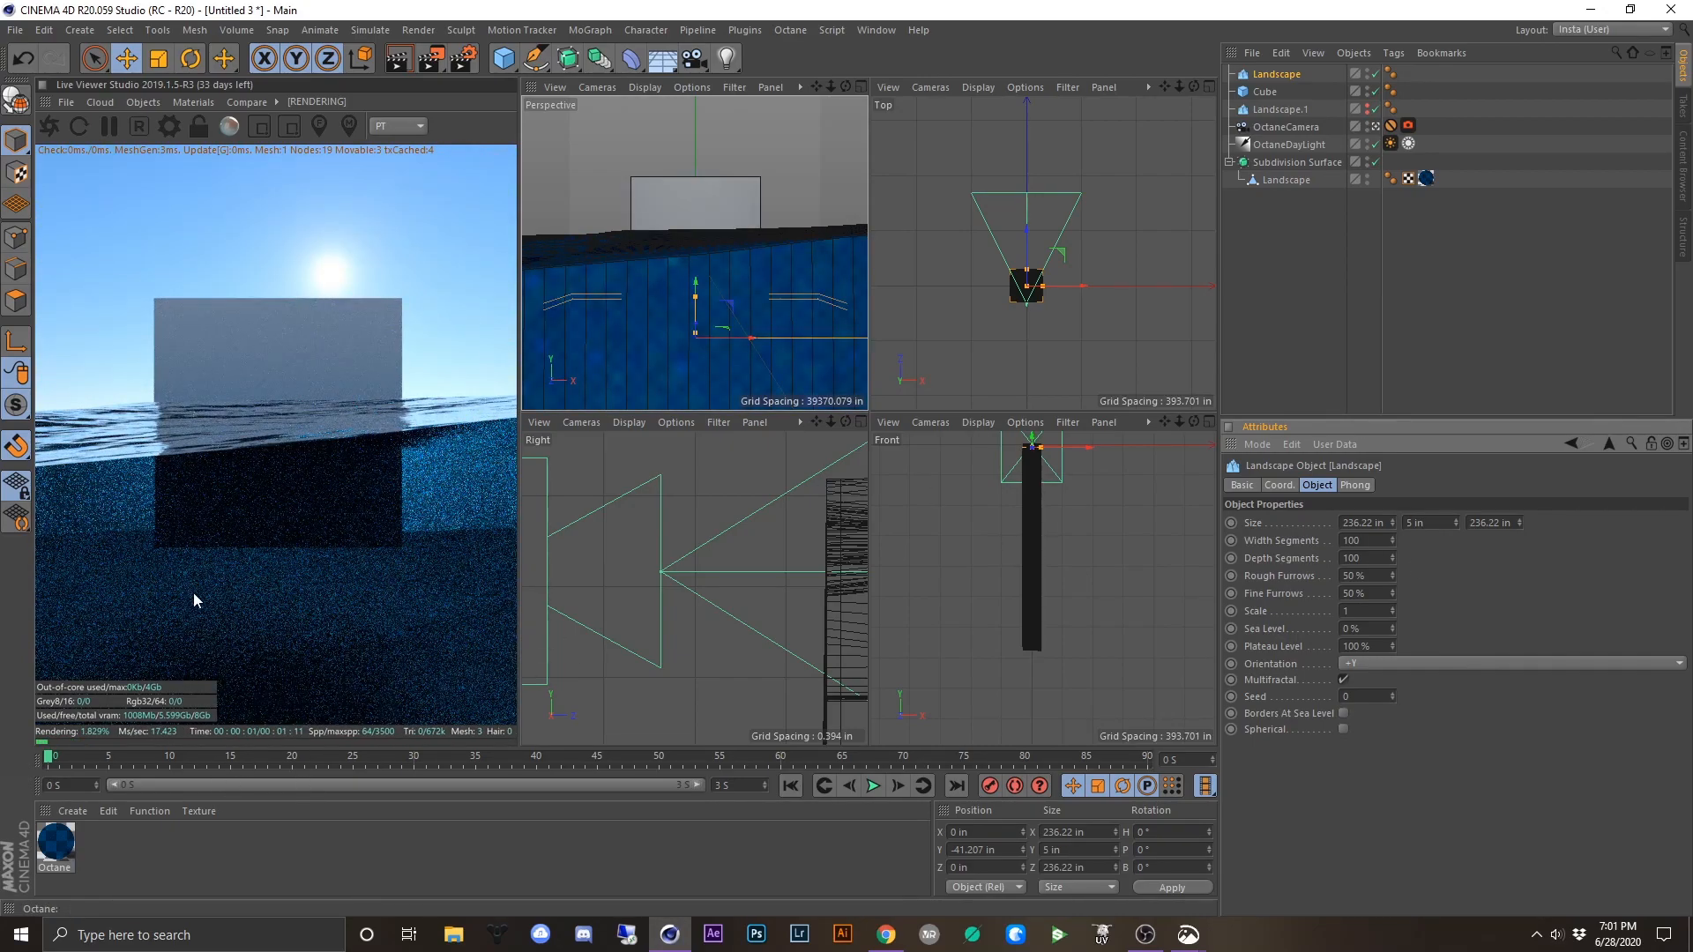
- Create an Octane diffuse material with a sandy colour (H 32°, S 34%, V 86%) and apply it to the underwater Landscape
click(73, 811)
mouse_move(200, 621)
click(452, 633)
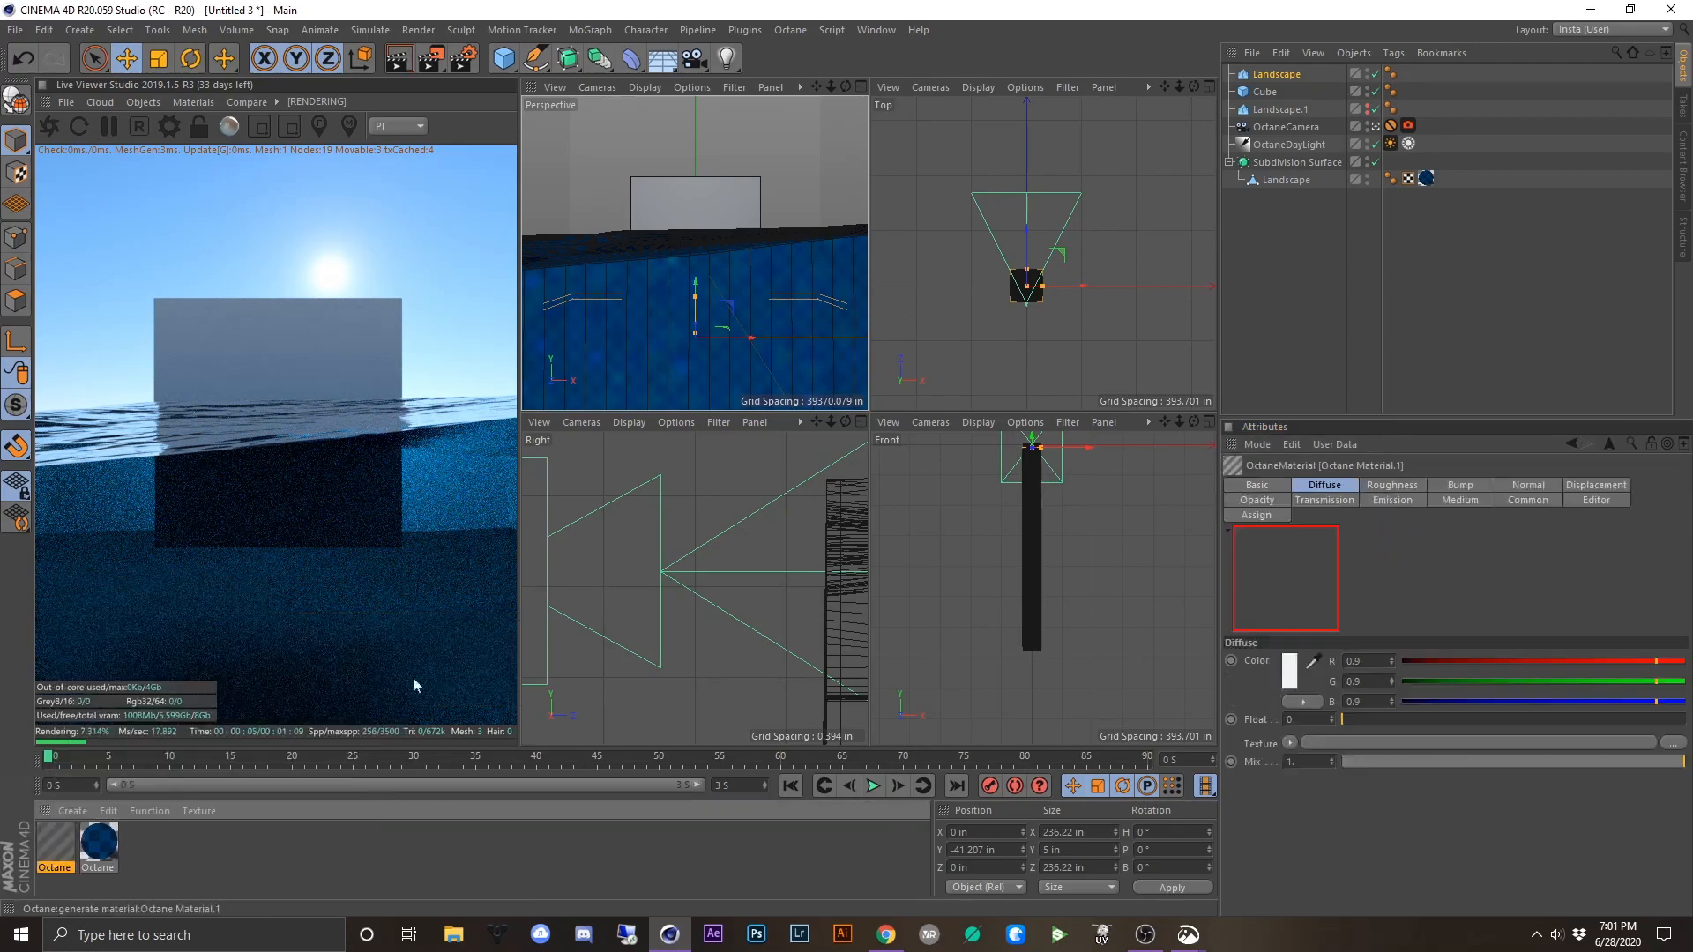
double_click(51, 836)
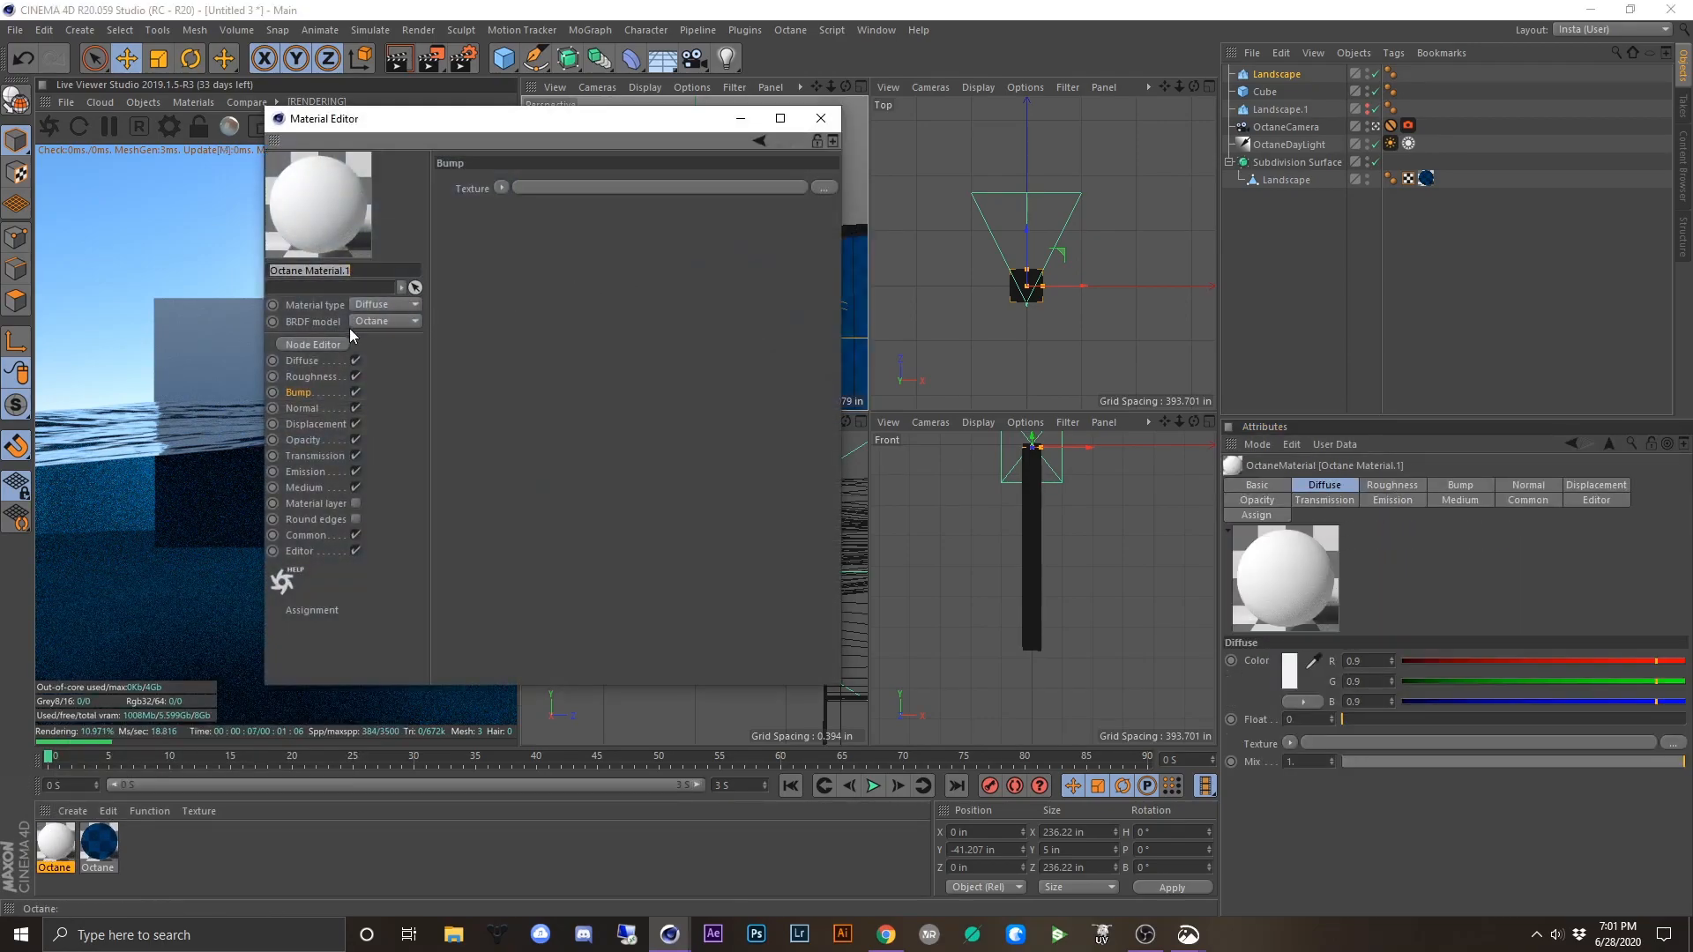
click(303, 363)
click(492, 198)
drag(652, 228, 539, 238)
click(425, 190)
drag(441, 210, 684, 211)
drag(564, 227, 585, 220)
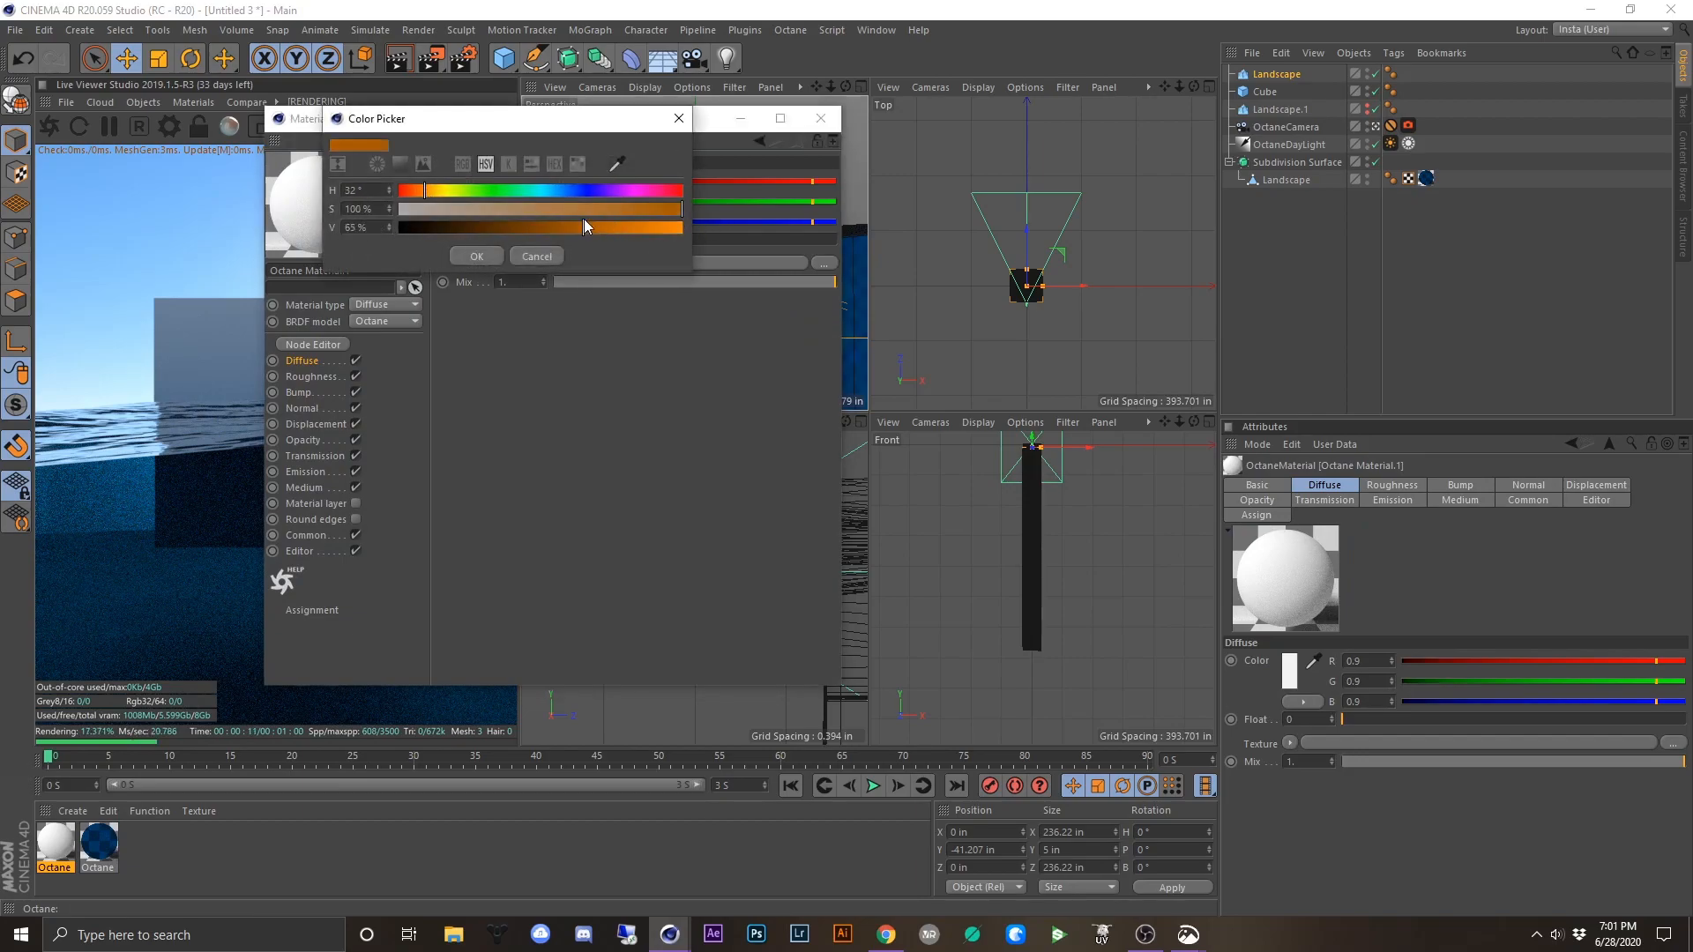
click(642, 227)
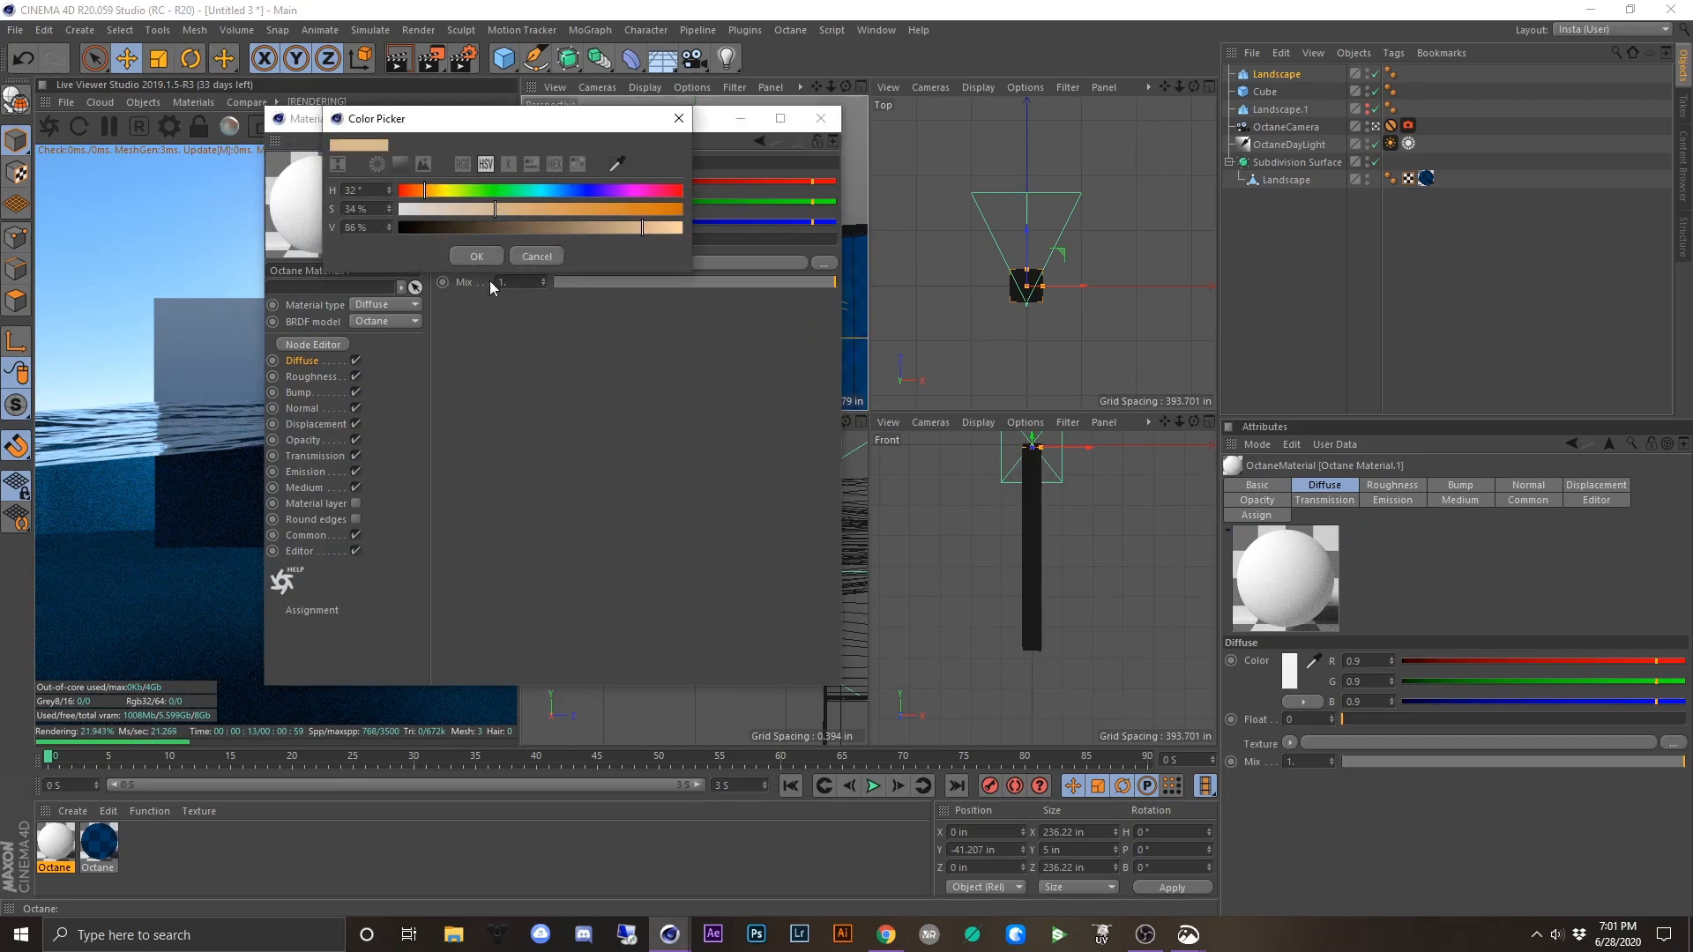
click(477, 255)
click(820, 118)
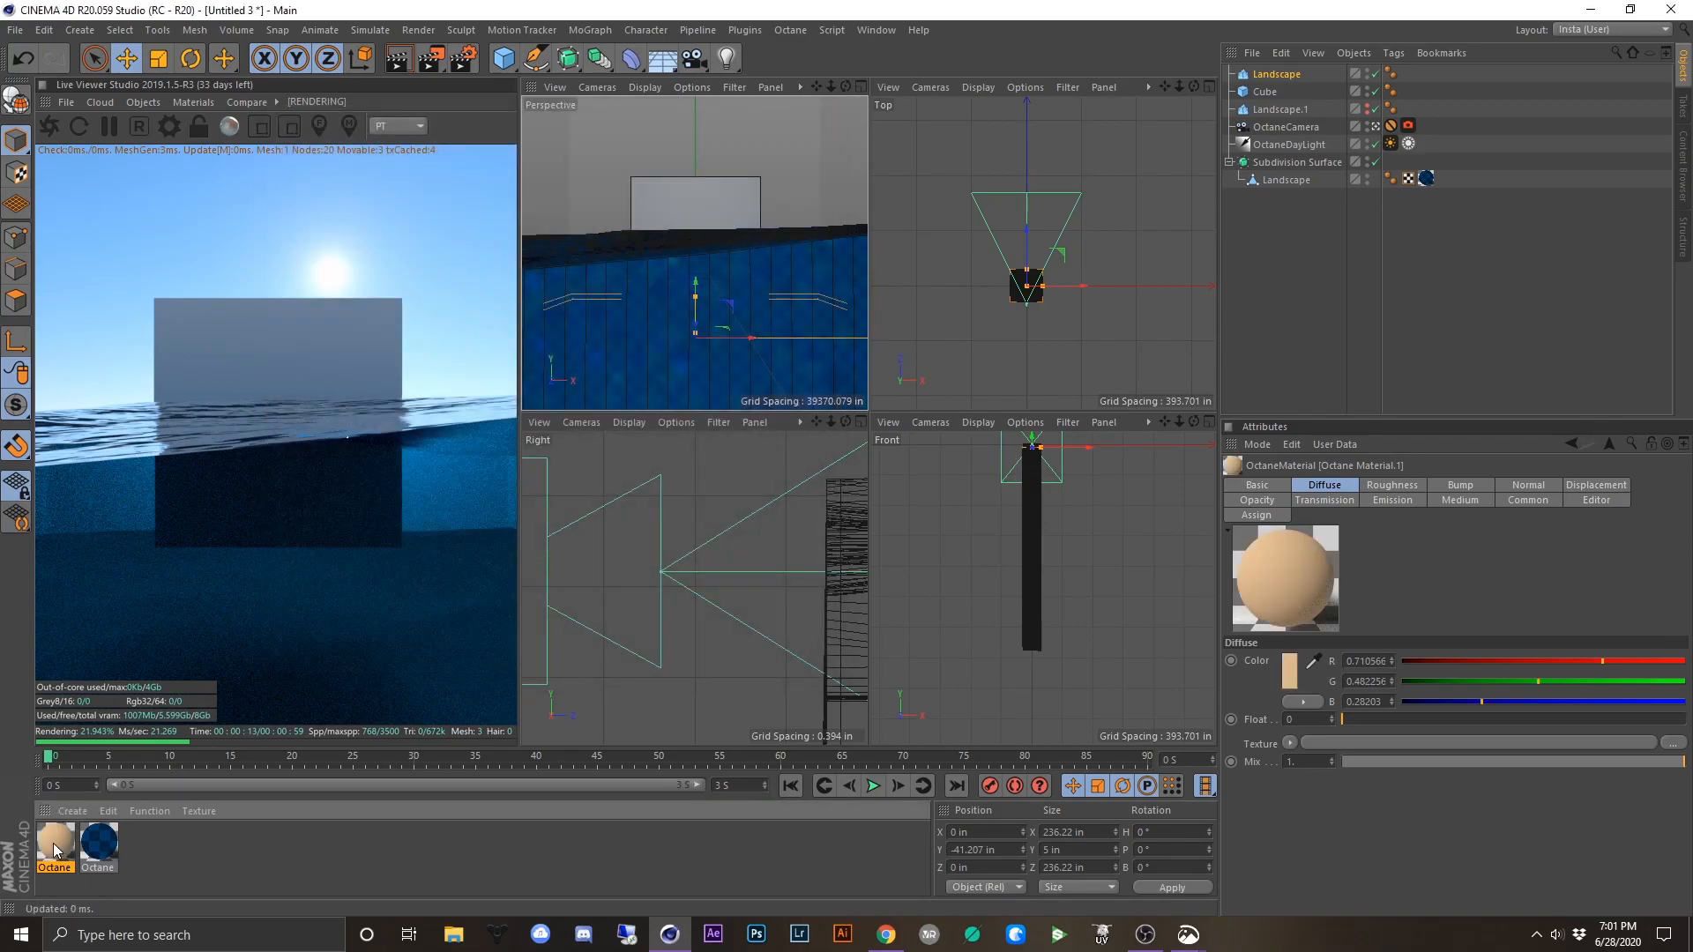
drag(1258, 76, 1261, 77)
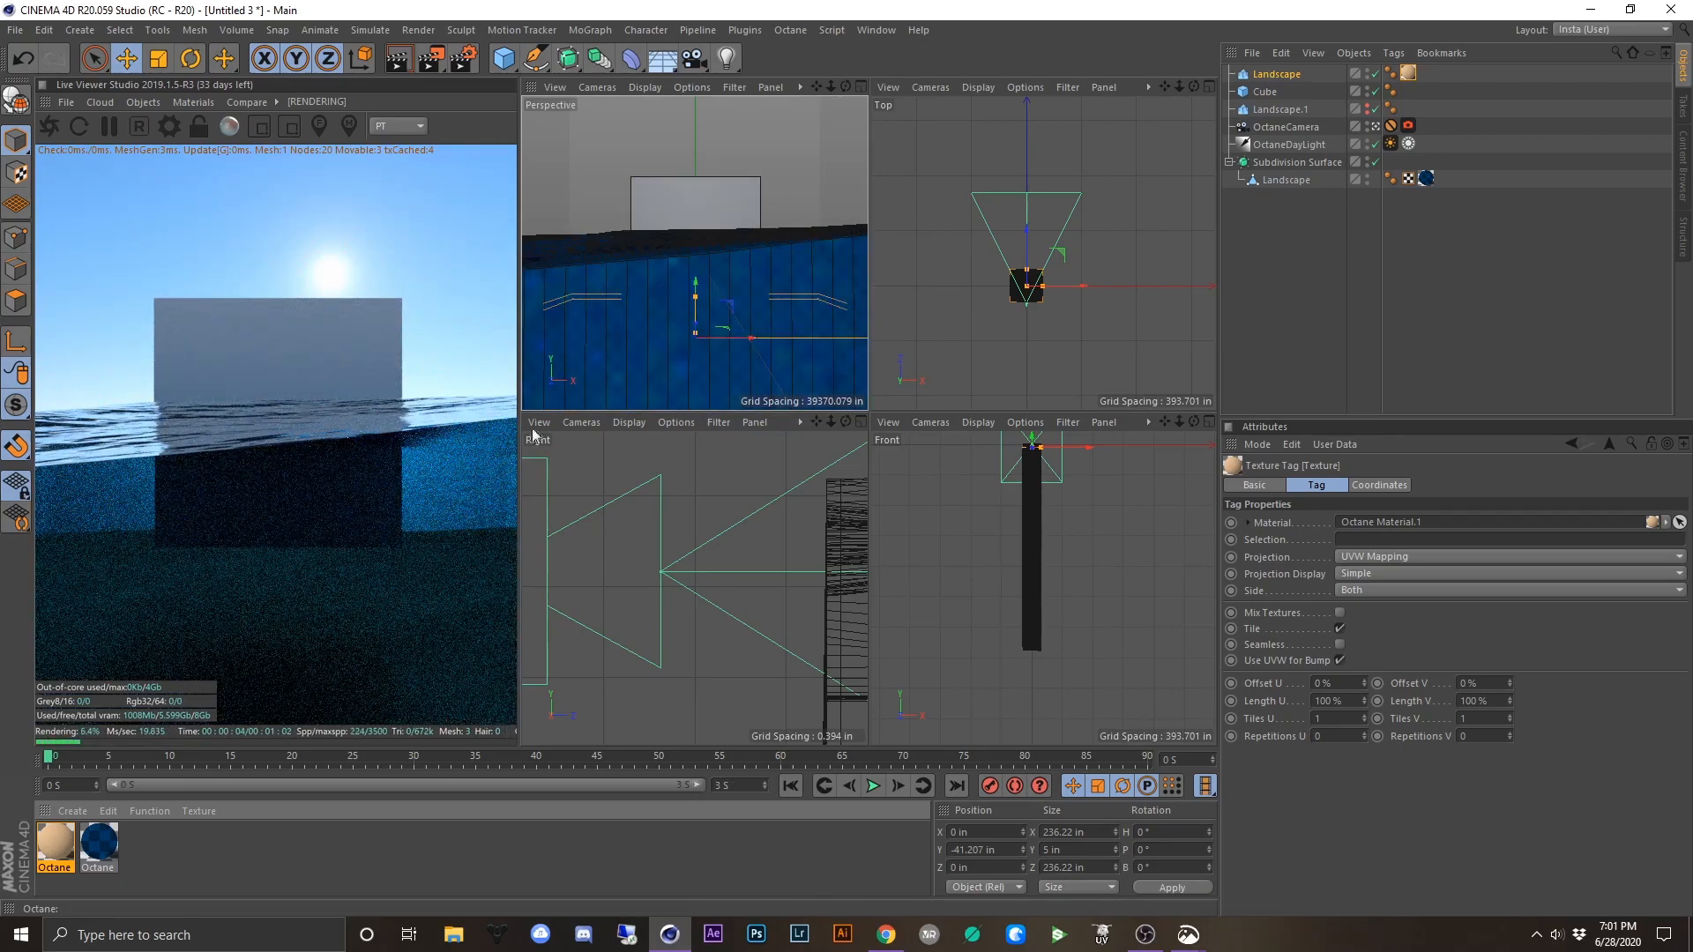
- Delete the underwater Landscape object that carries the sandy material
click(1272, 76)
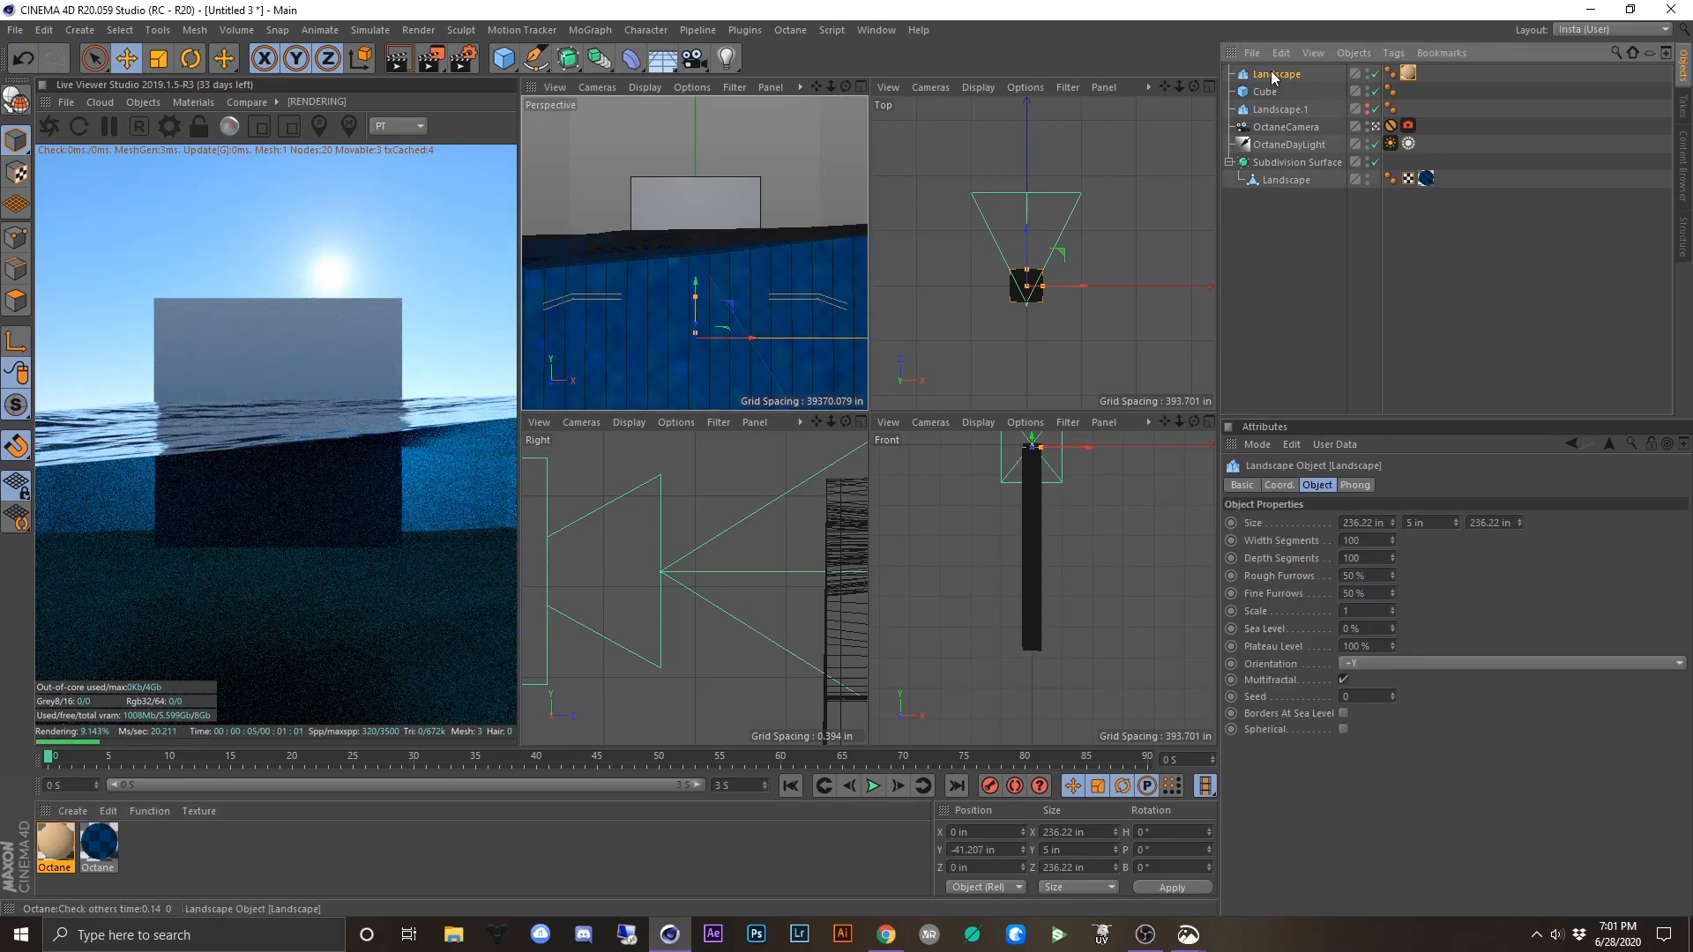
key(Delete)
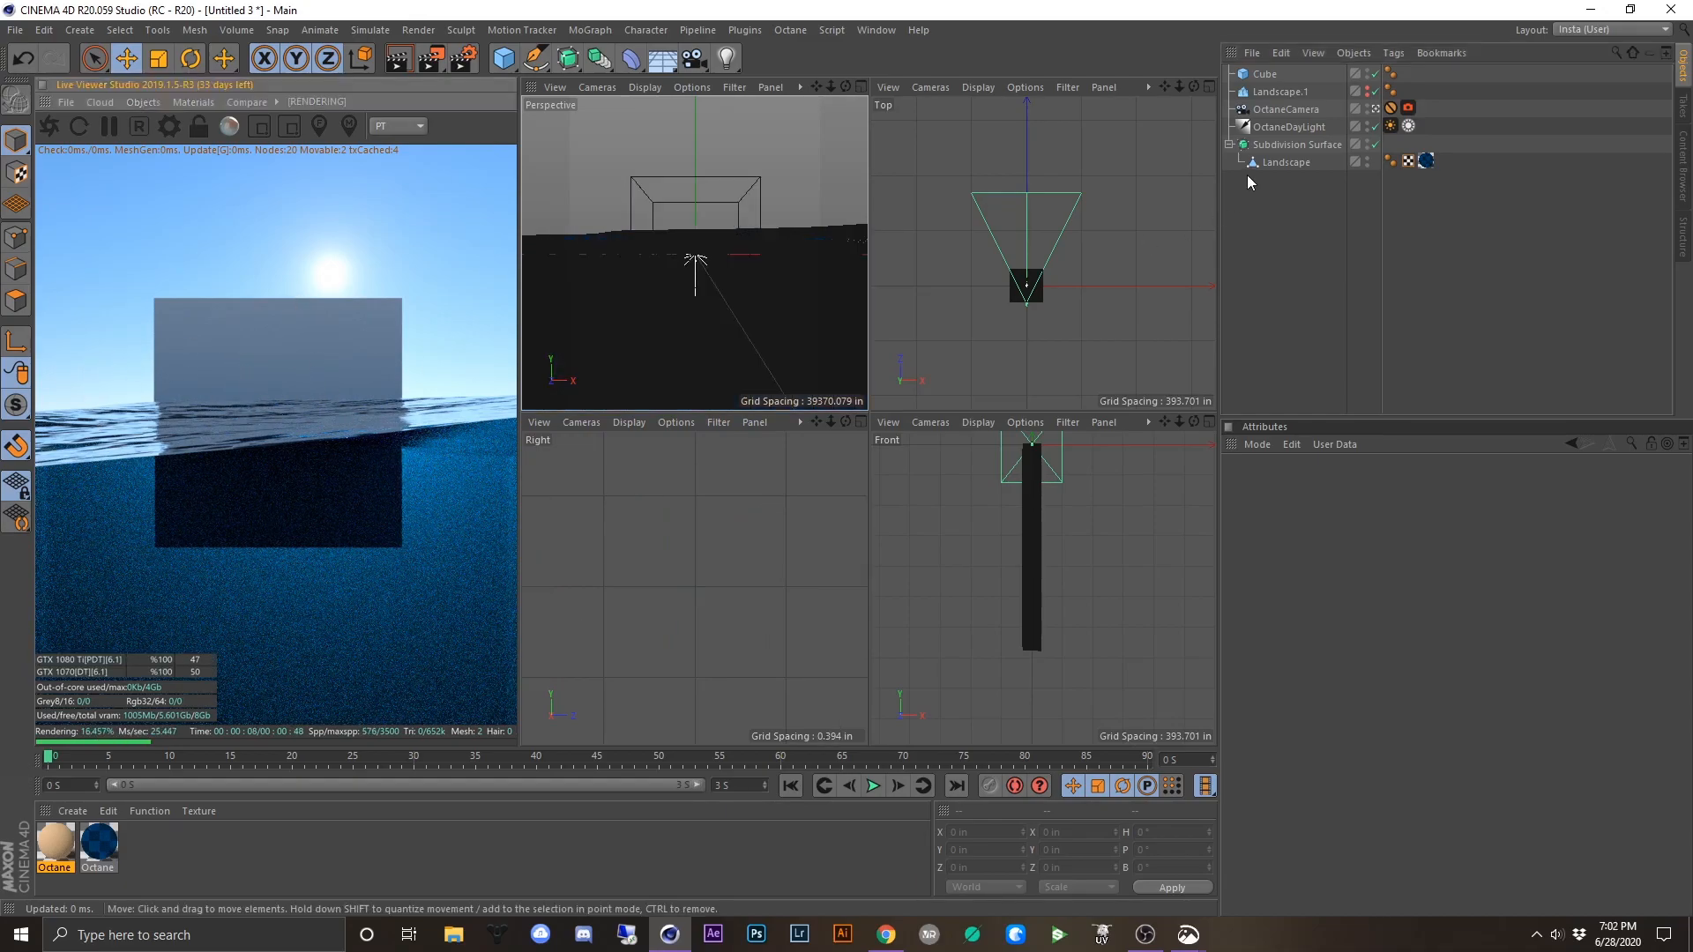
- Switch to Chrome to examine the iceberg reference image on Instagram and return to Cinema 4D
click(1266, 74)
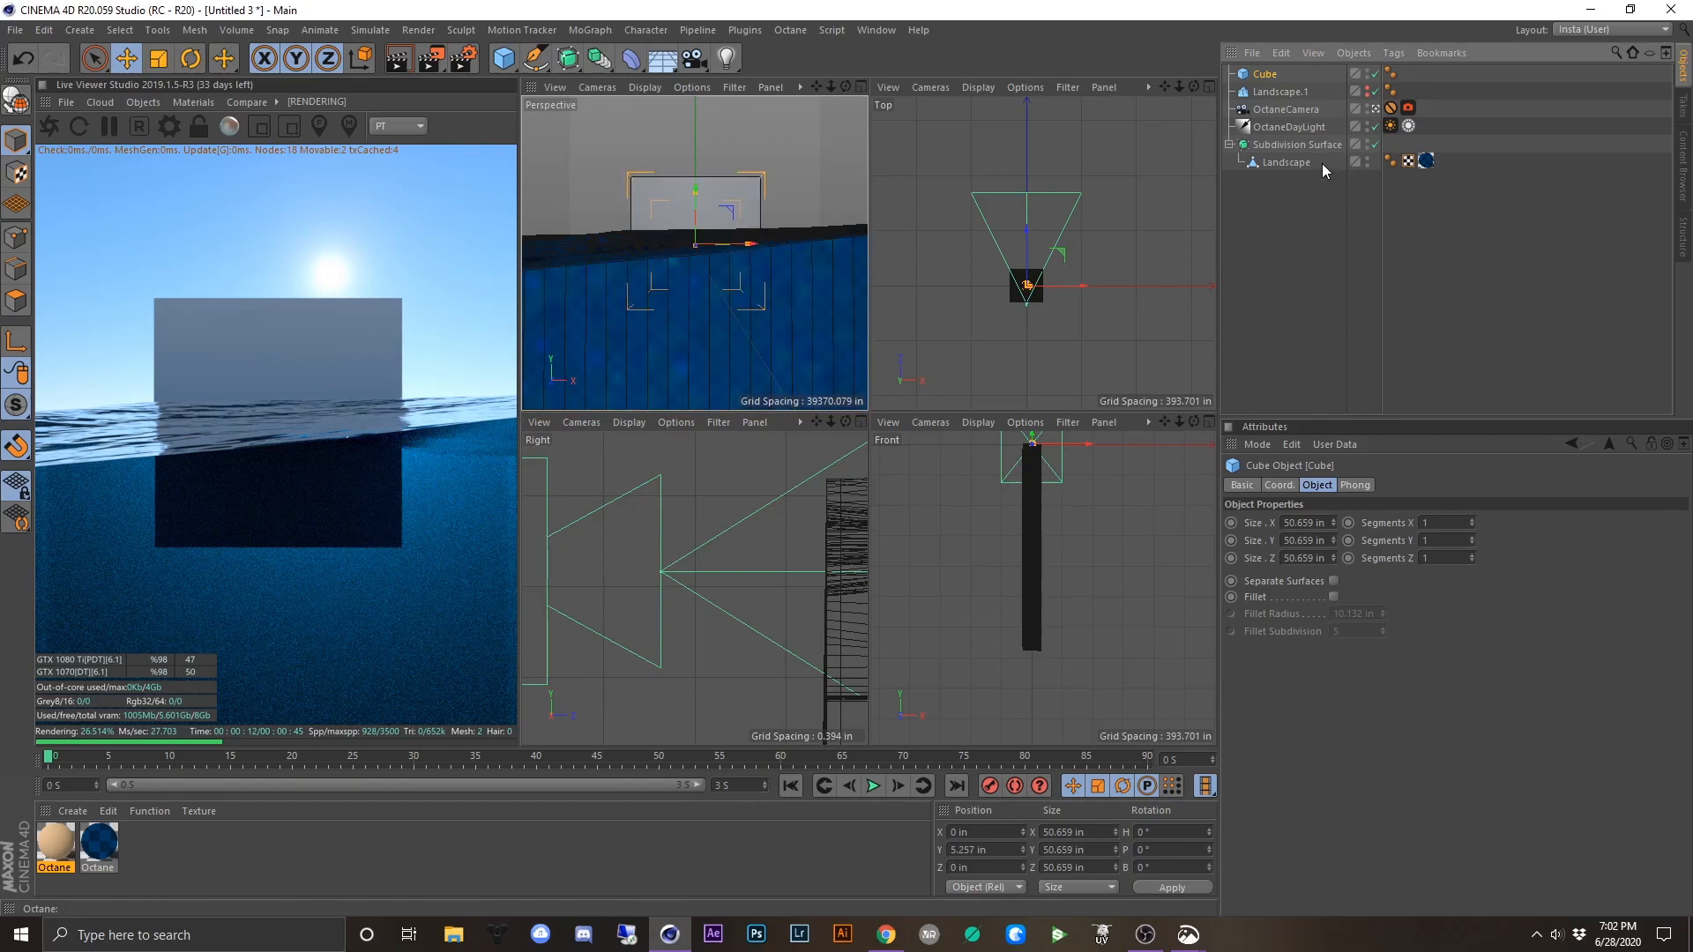
click(1296, 124)
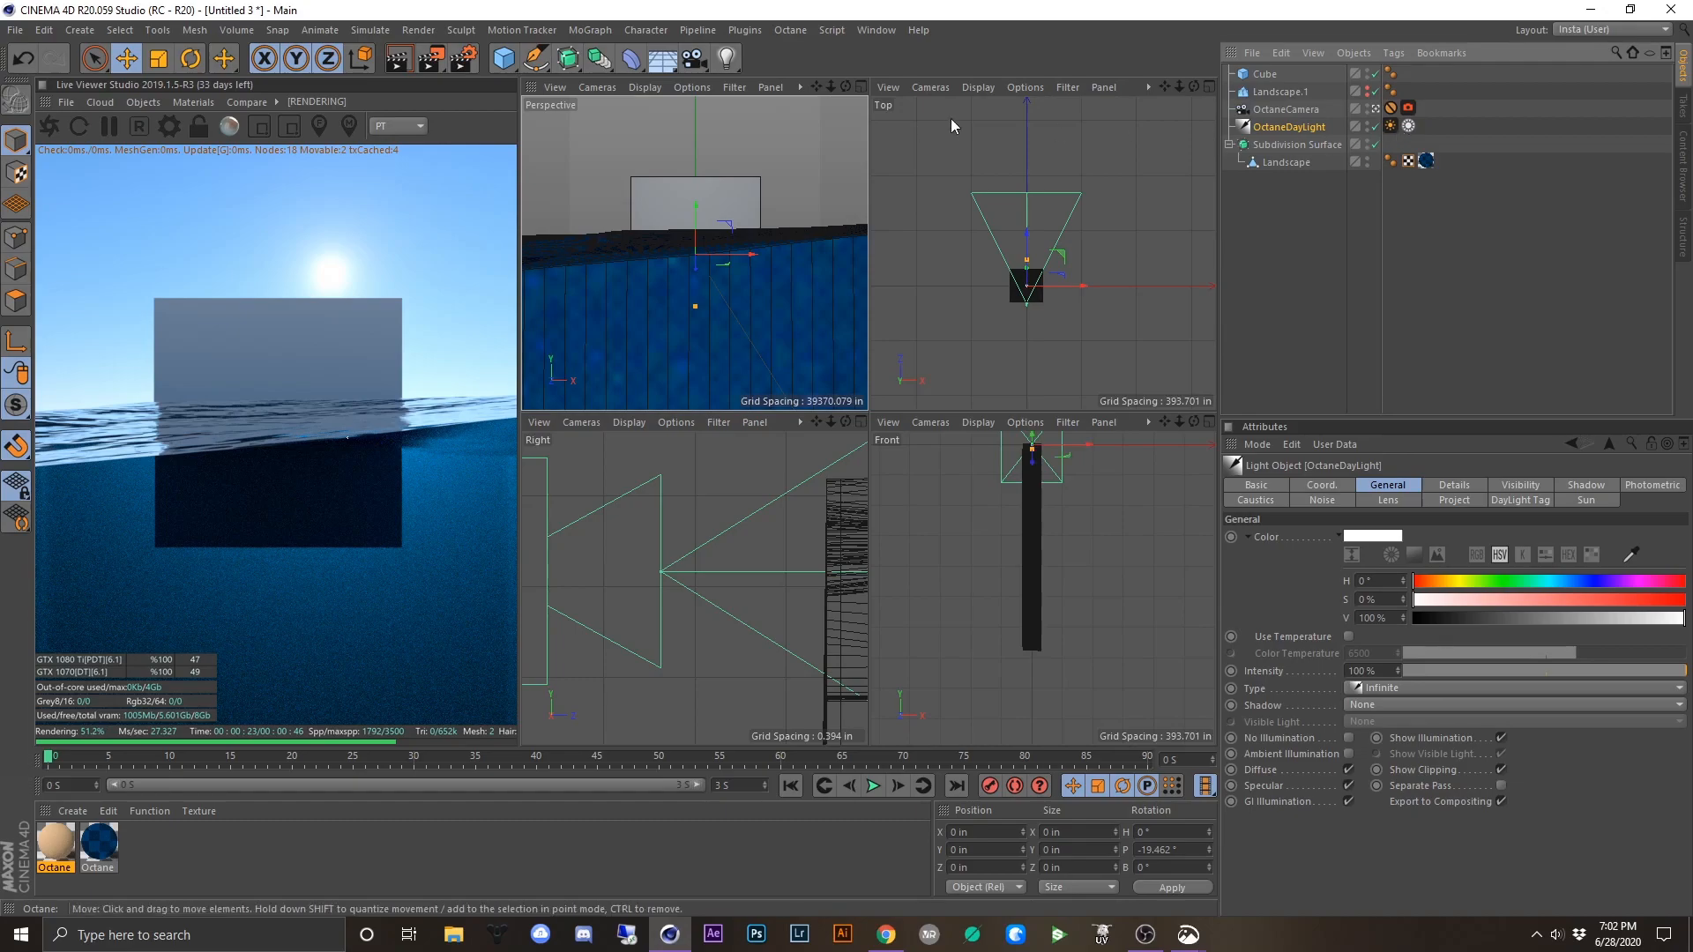
click(885, 934)
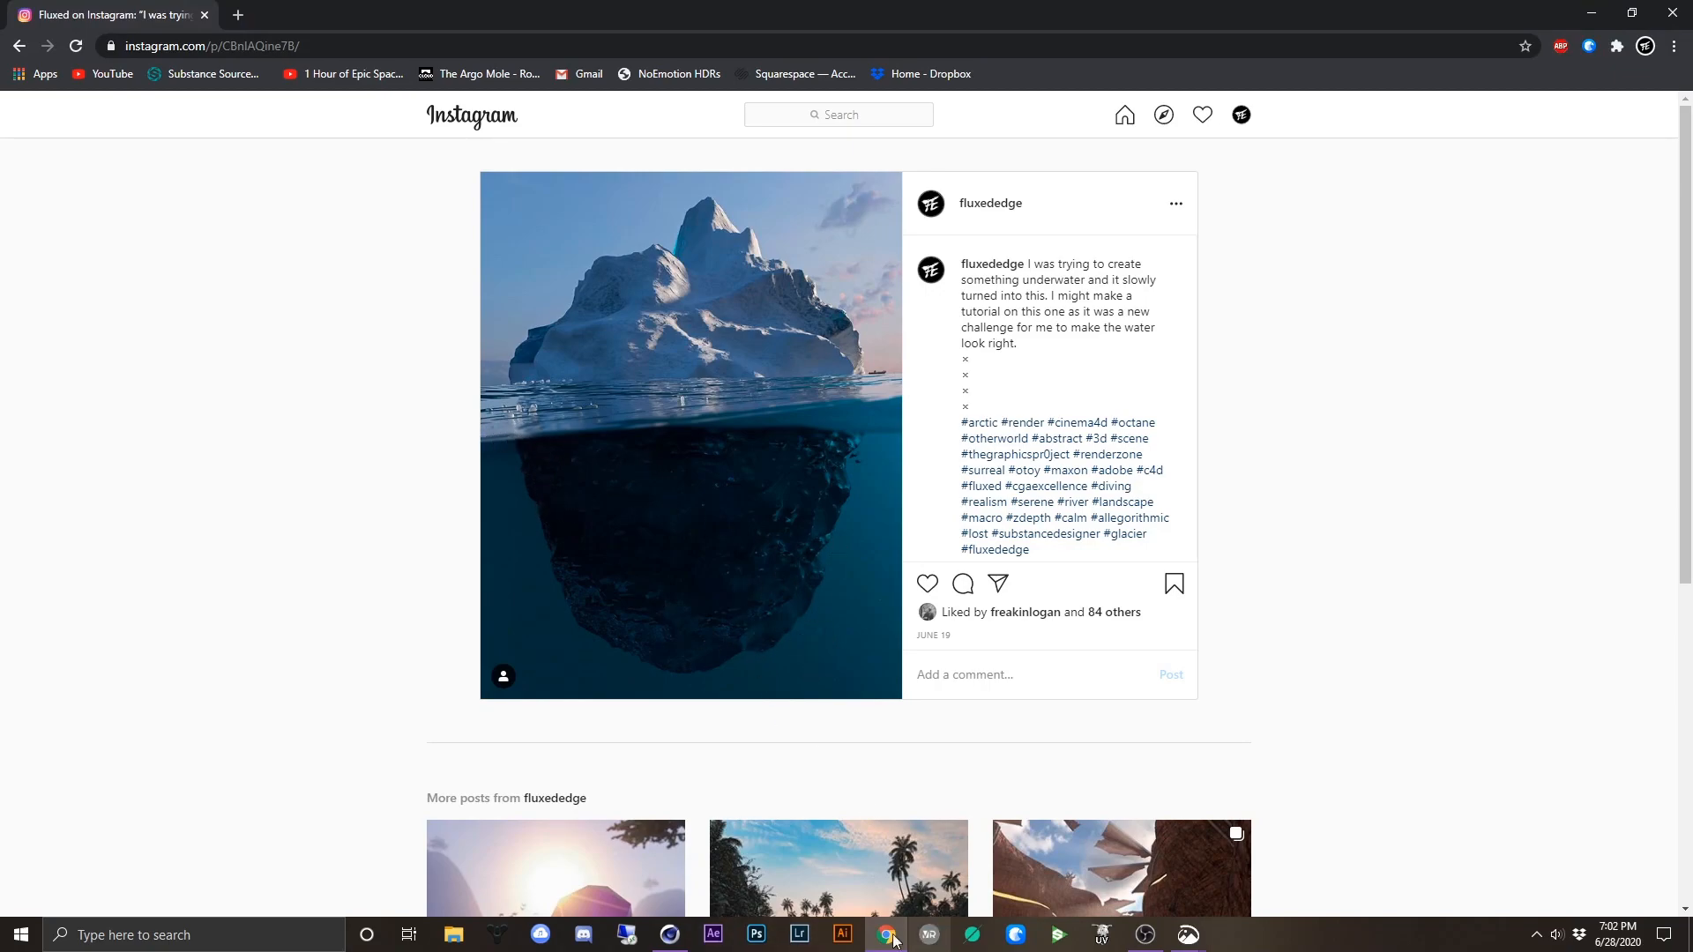
click(669, 935)
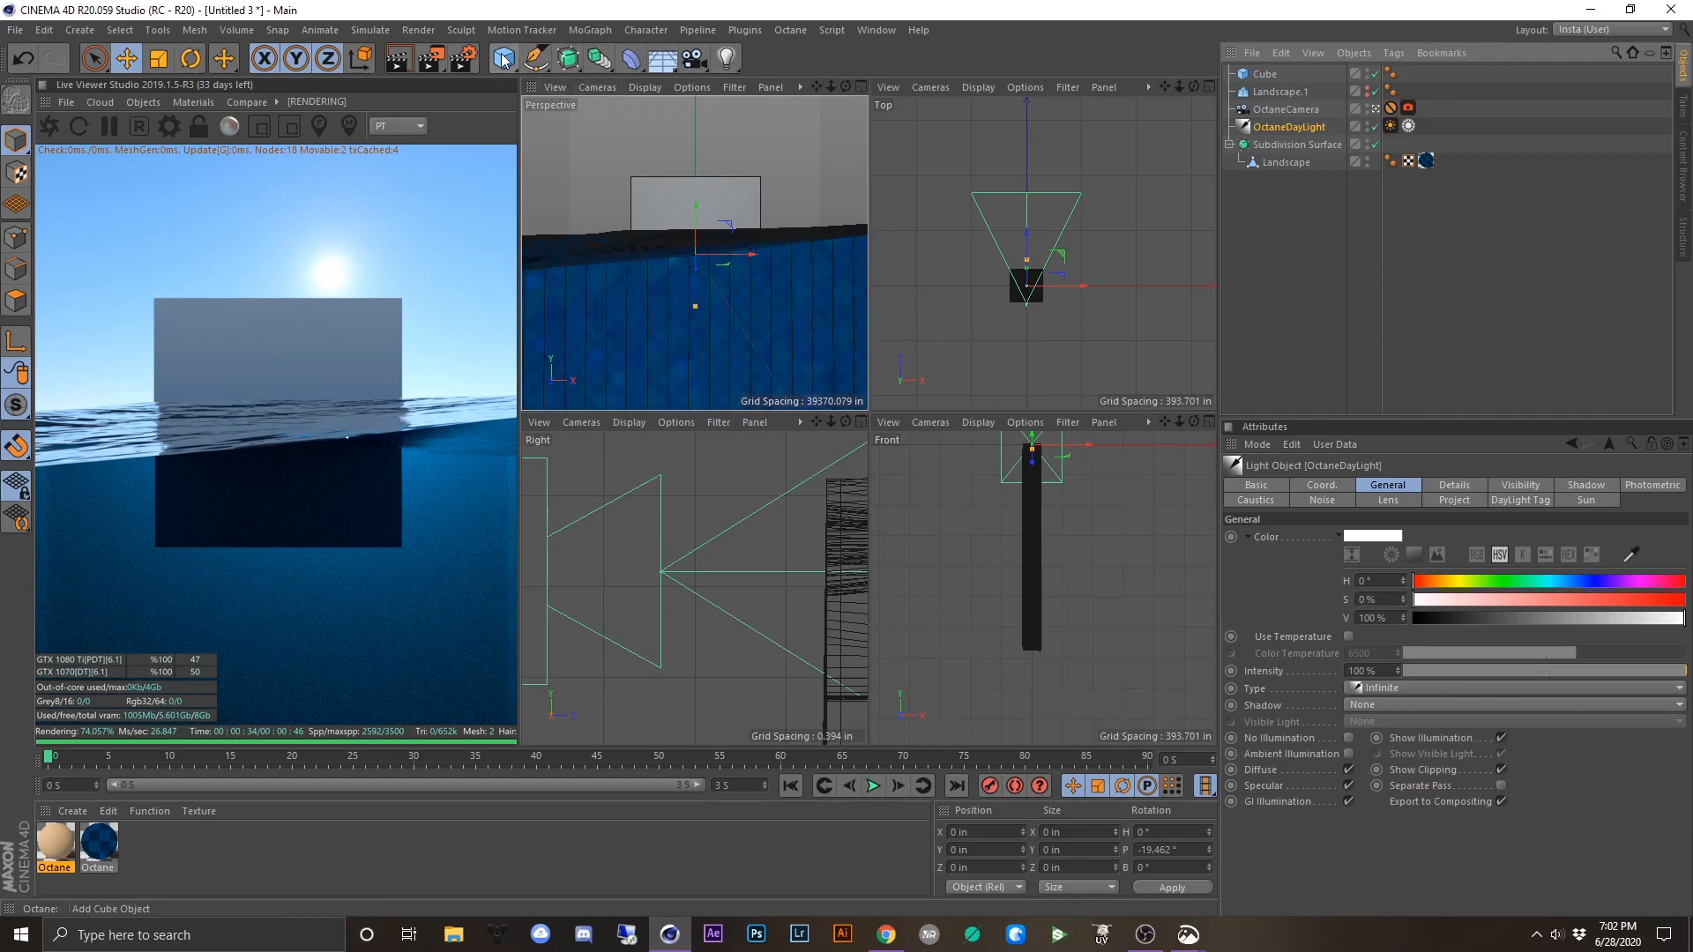
- Add a sphere with a radius of 0.05 in
drag(502, 58, 663, 106)
click(852, 120)
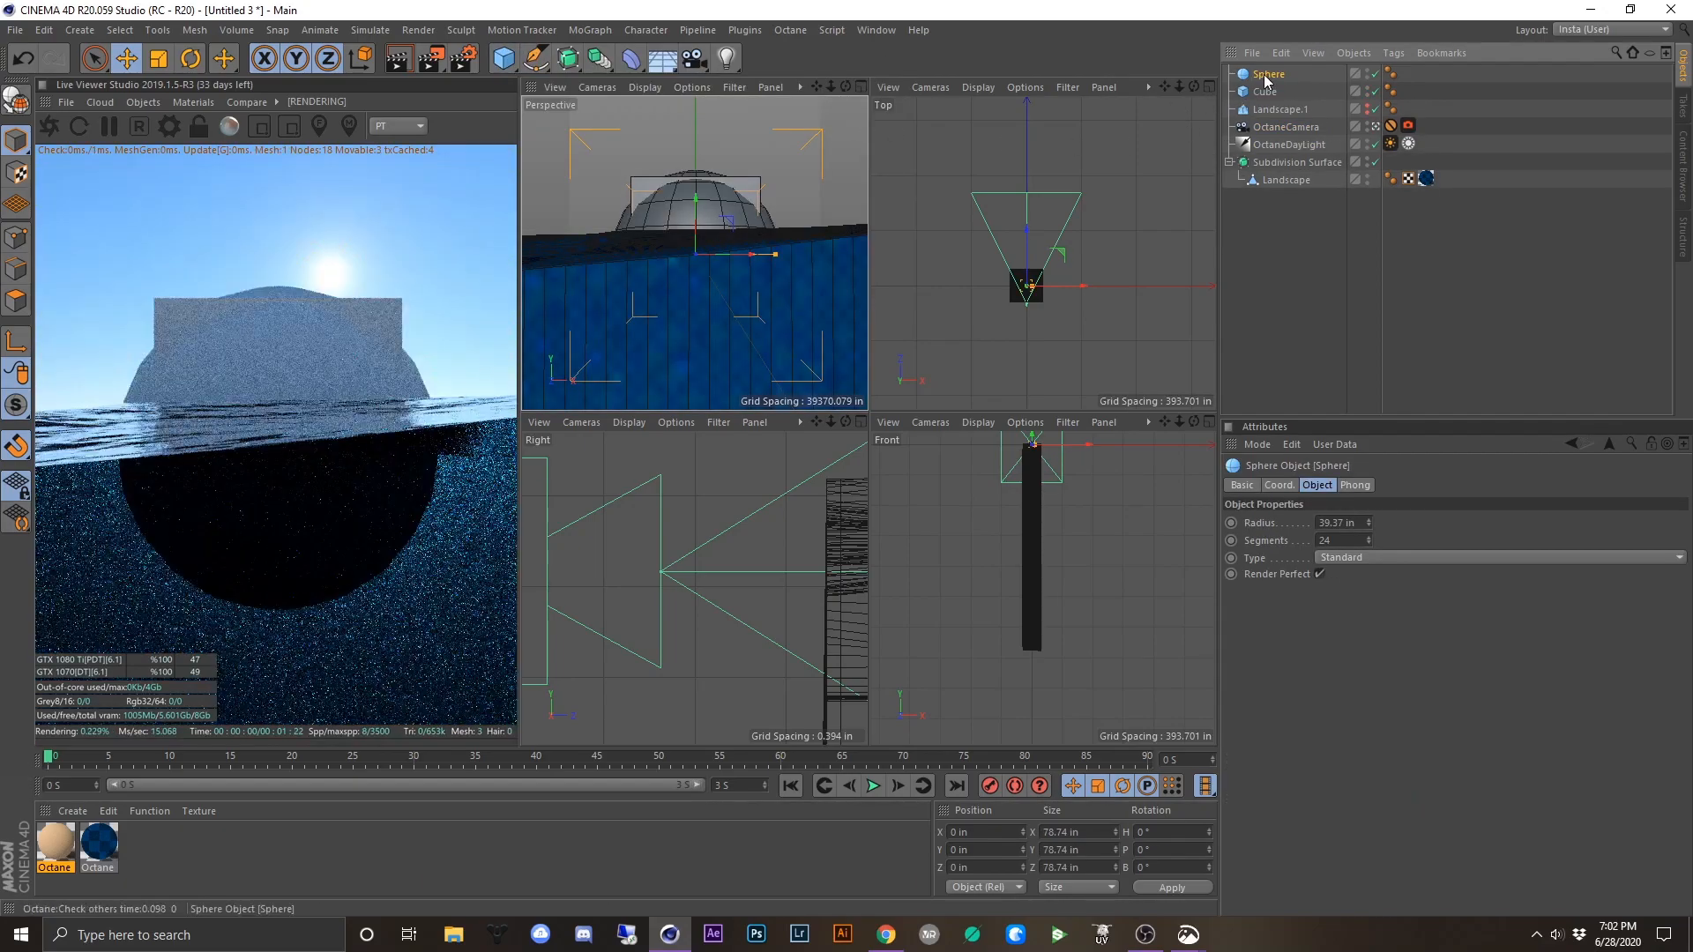
click(1329, 523)
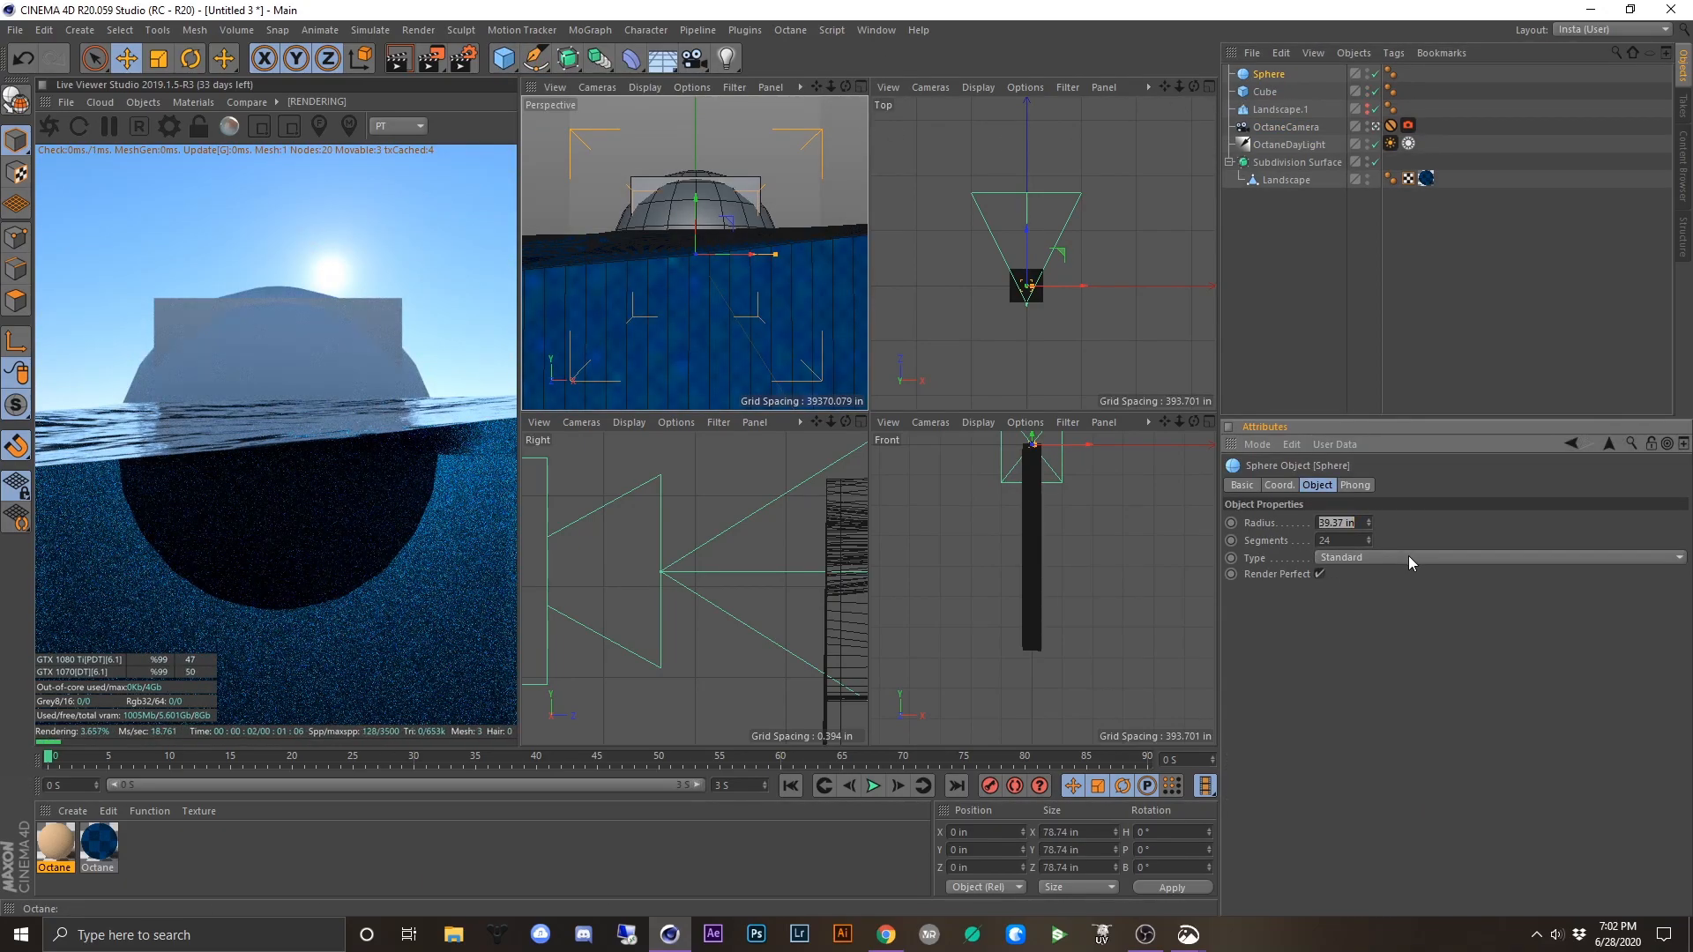
text(.0)
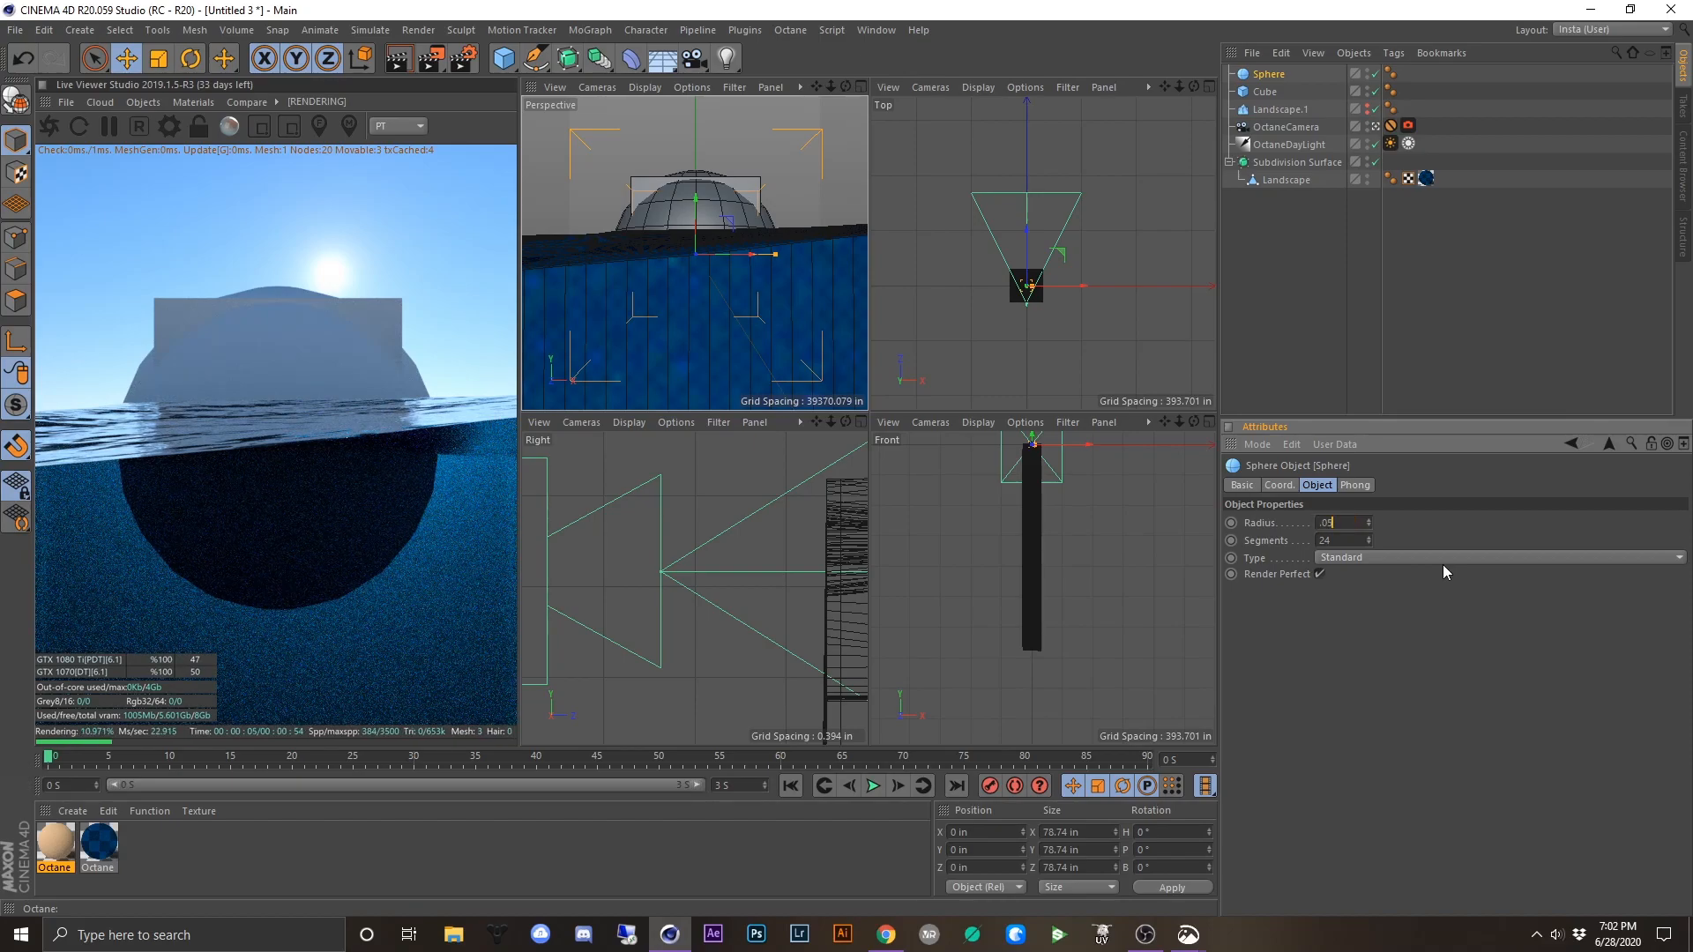
text(5)
key(Return)
- Move the sphere in front of the camera to about 2.84 in on Y and -115.75 in on Z, and disable the Cube
scroll(1028, 300, up, 3)
scroll(1027, 300, up, 2)
drag(1012, 263, 1011, 252)
scroll(1007, 302, up, 8)
scroll(1020, 287, up, 5)
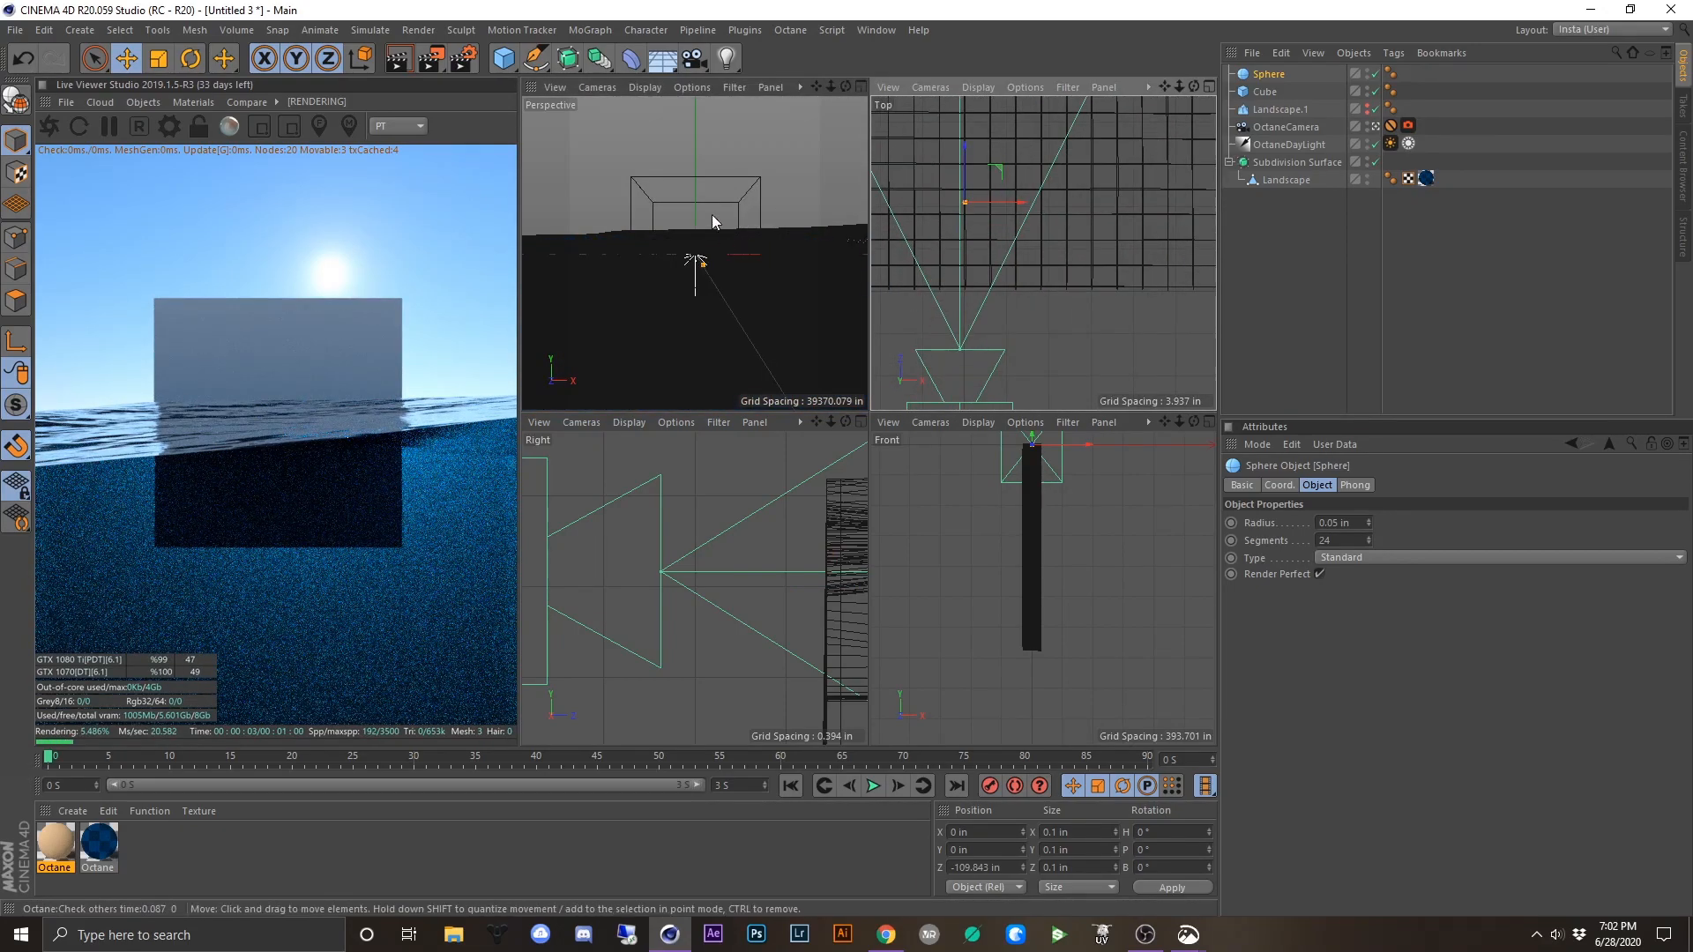
drag(700, 203, 704, 164)
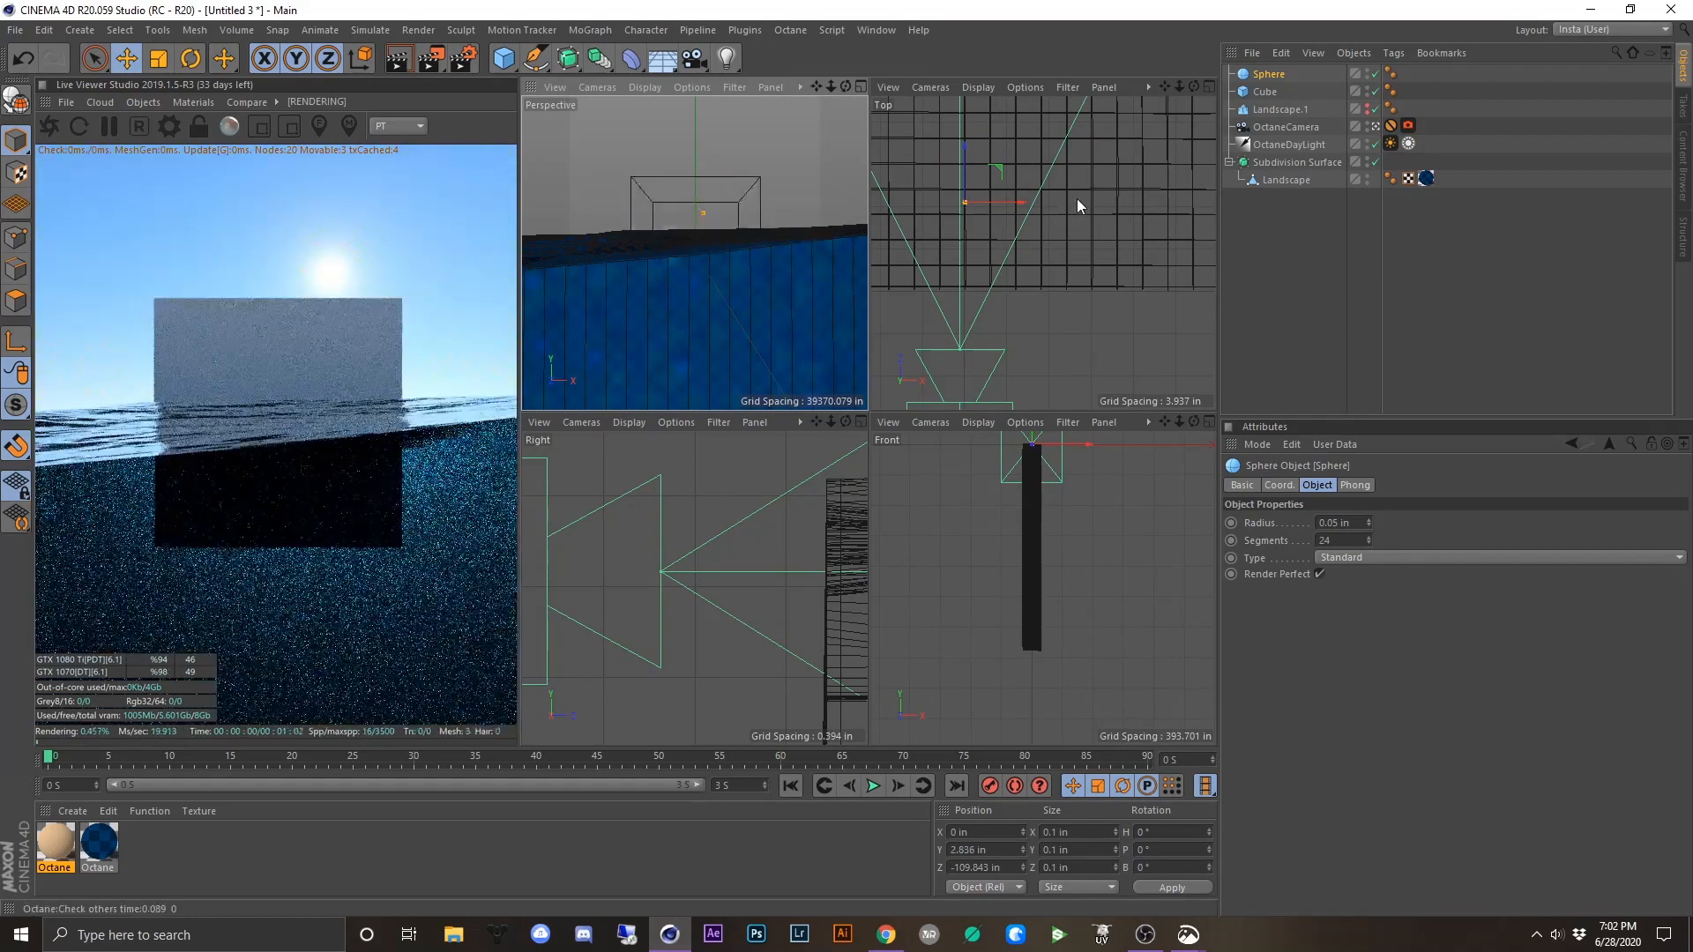
click(1375, 92)
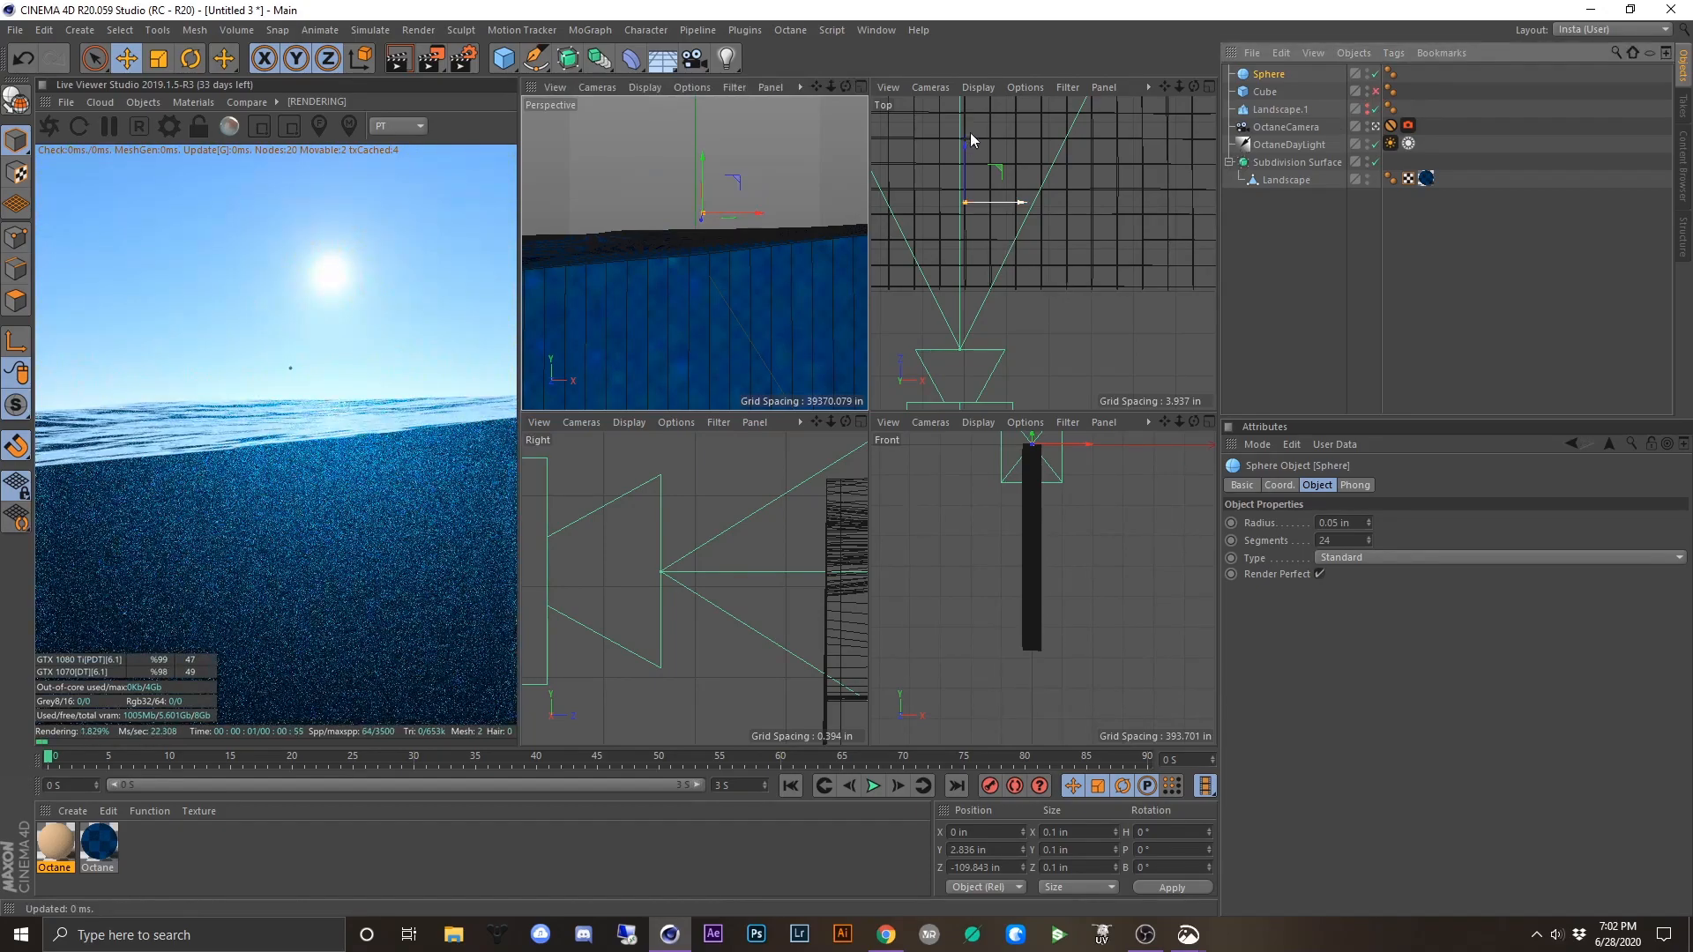
drag(970, 137, 975, 206)
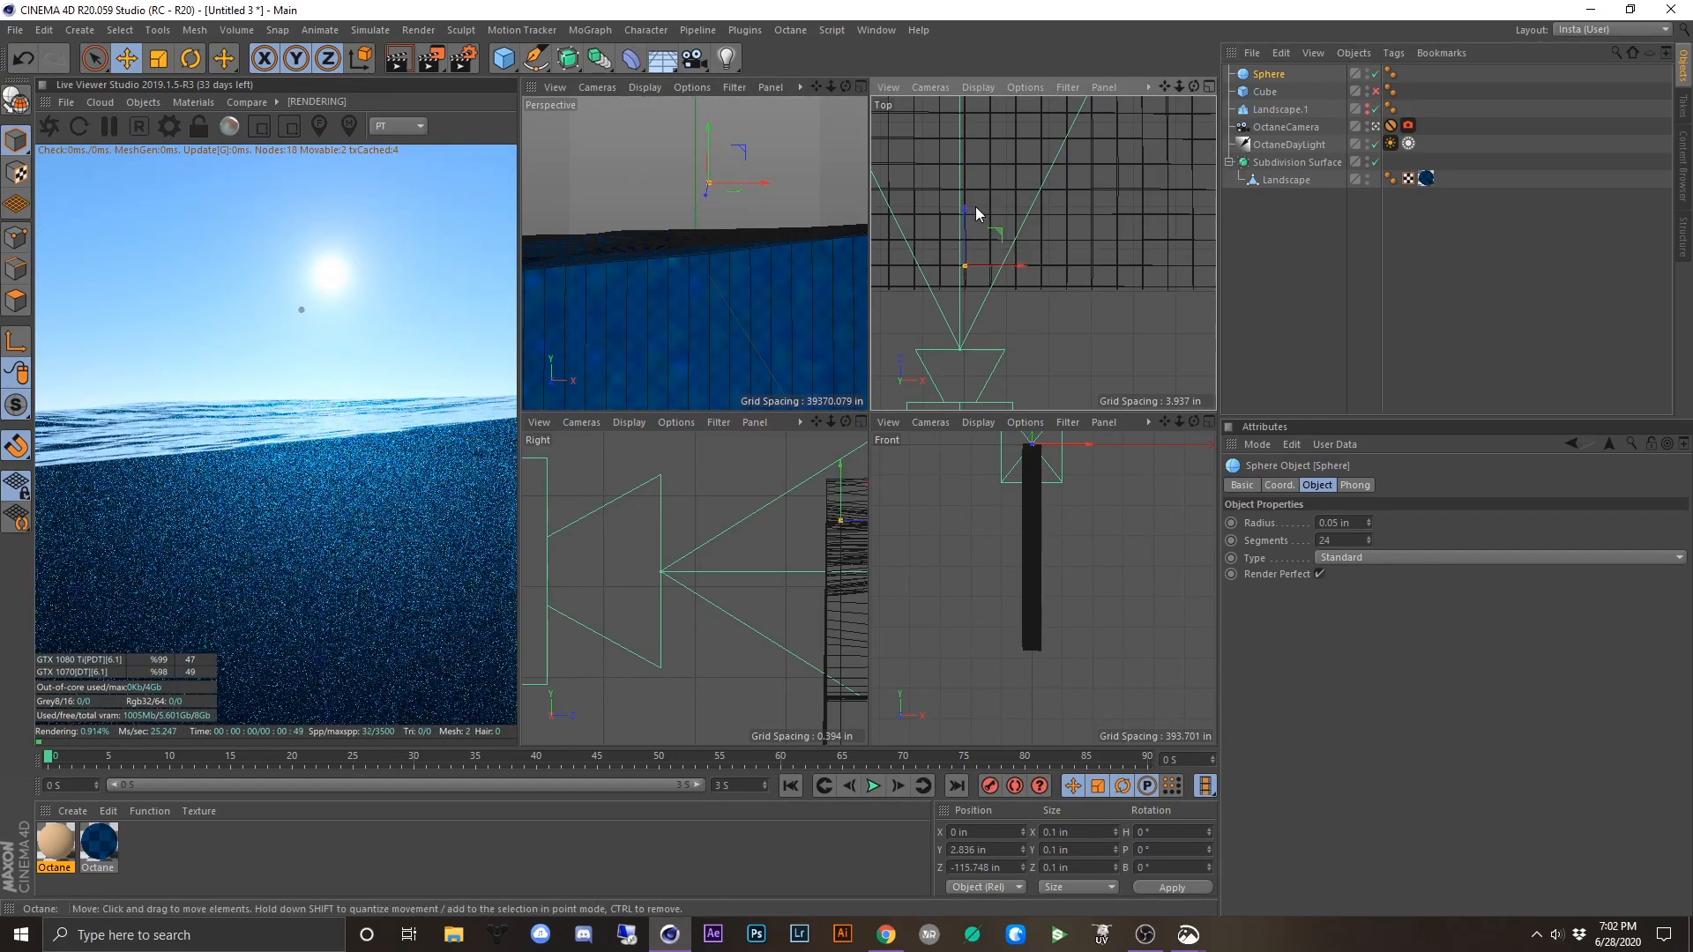
- Create another Octane material, set its type to Specular and apply it to the sphere
click(76, 812)
mouse_move(261, 628)
mouse_move(352, 625)
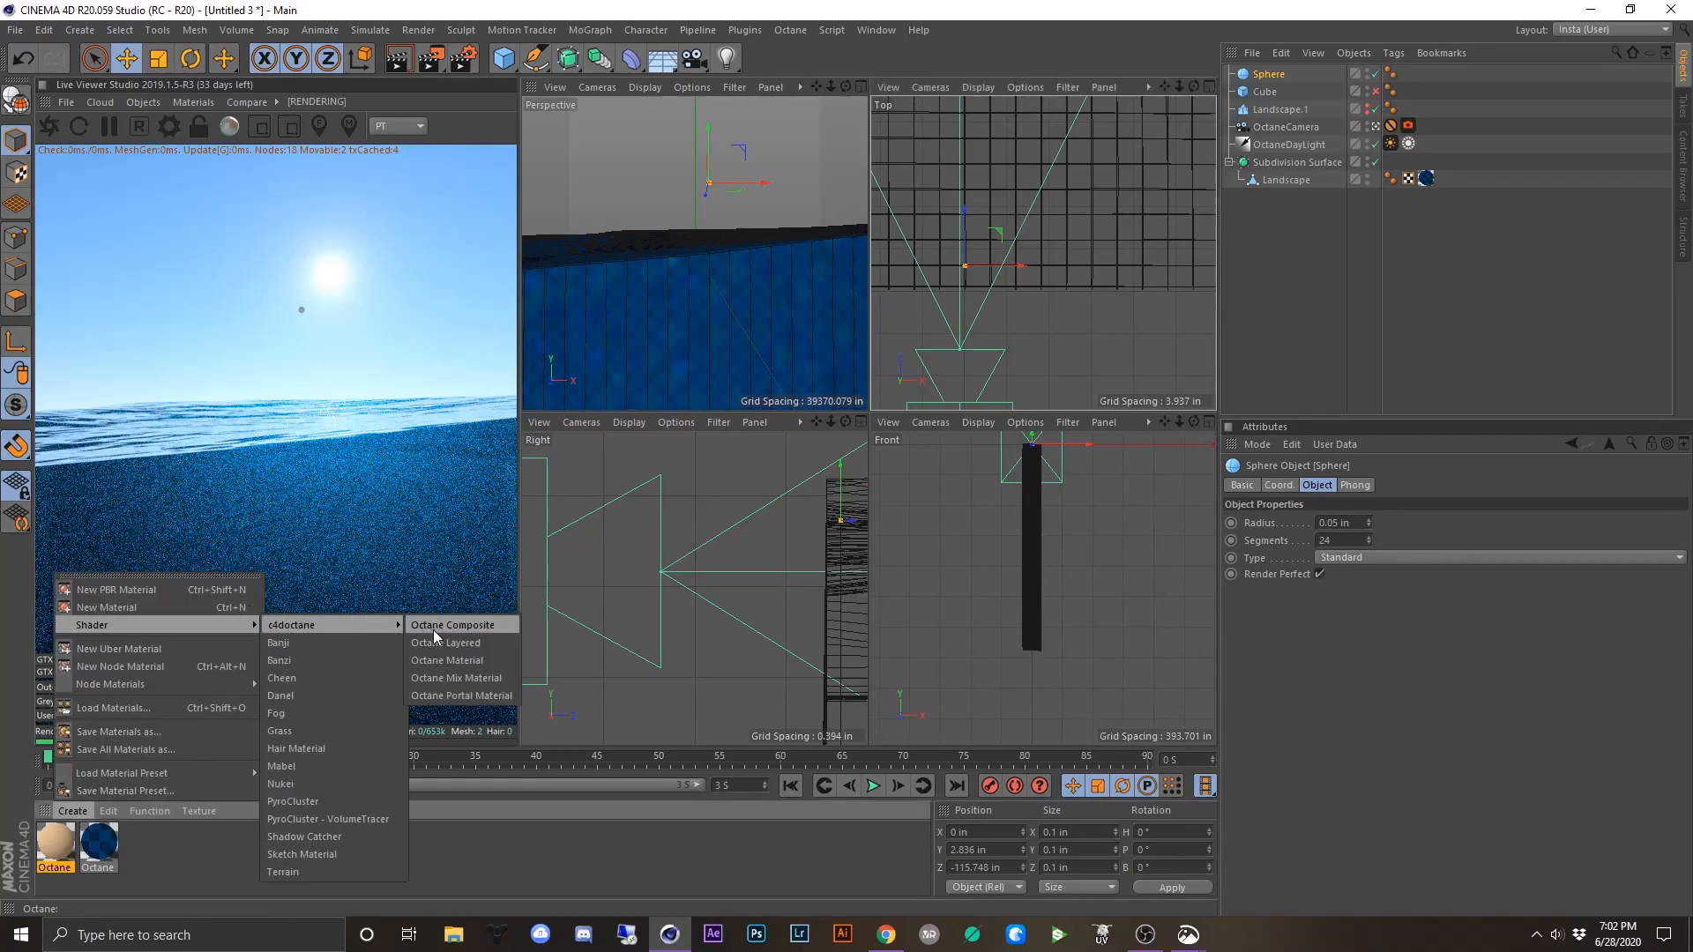
click(478, 661)
double_click(55, 842)
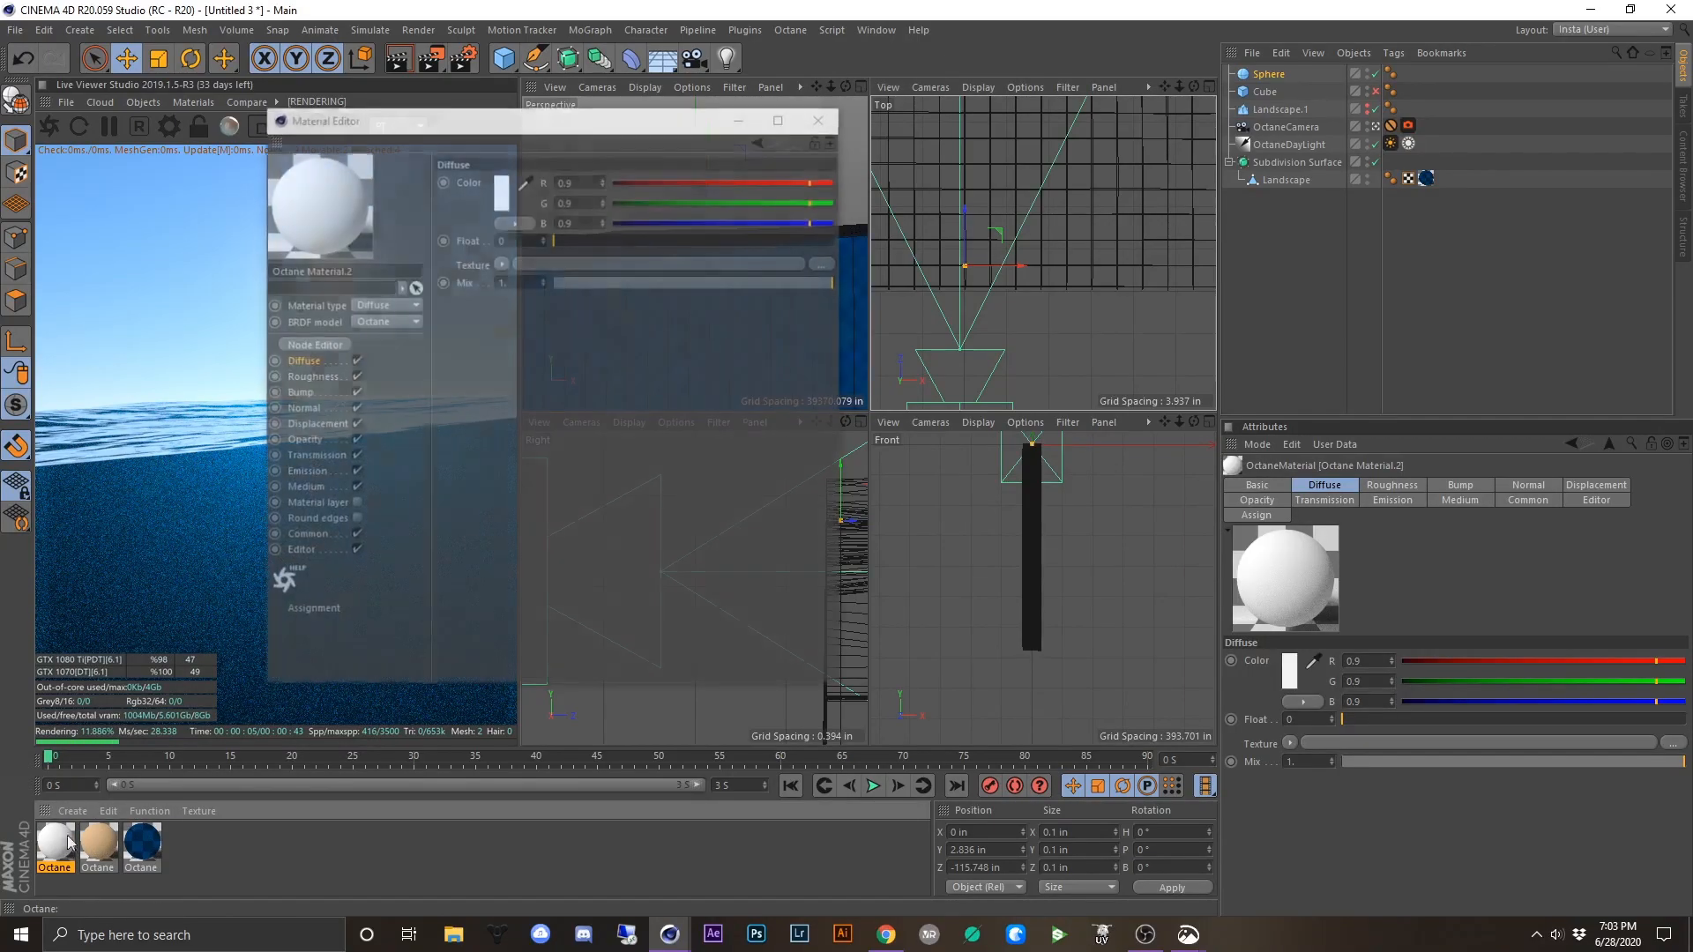
click(397, 303)
click(390, 354)
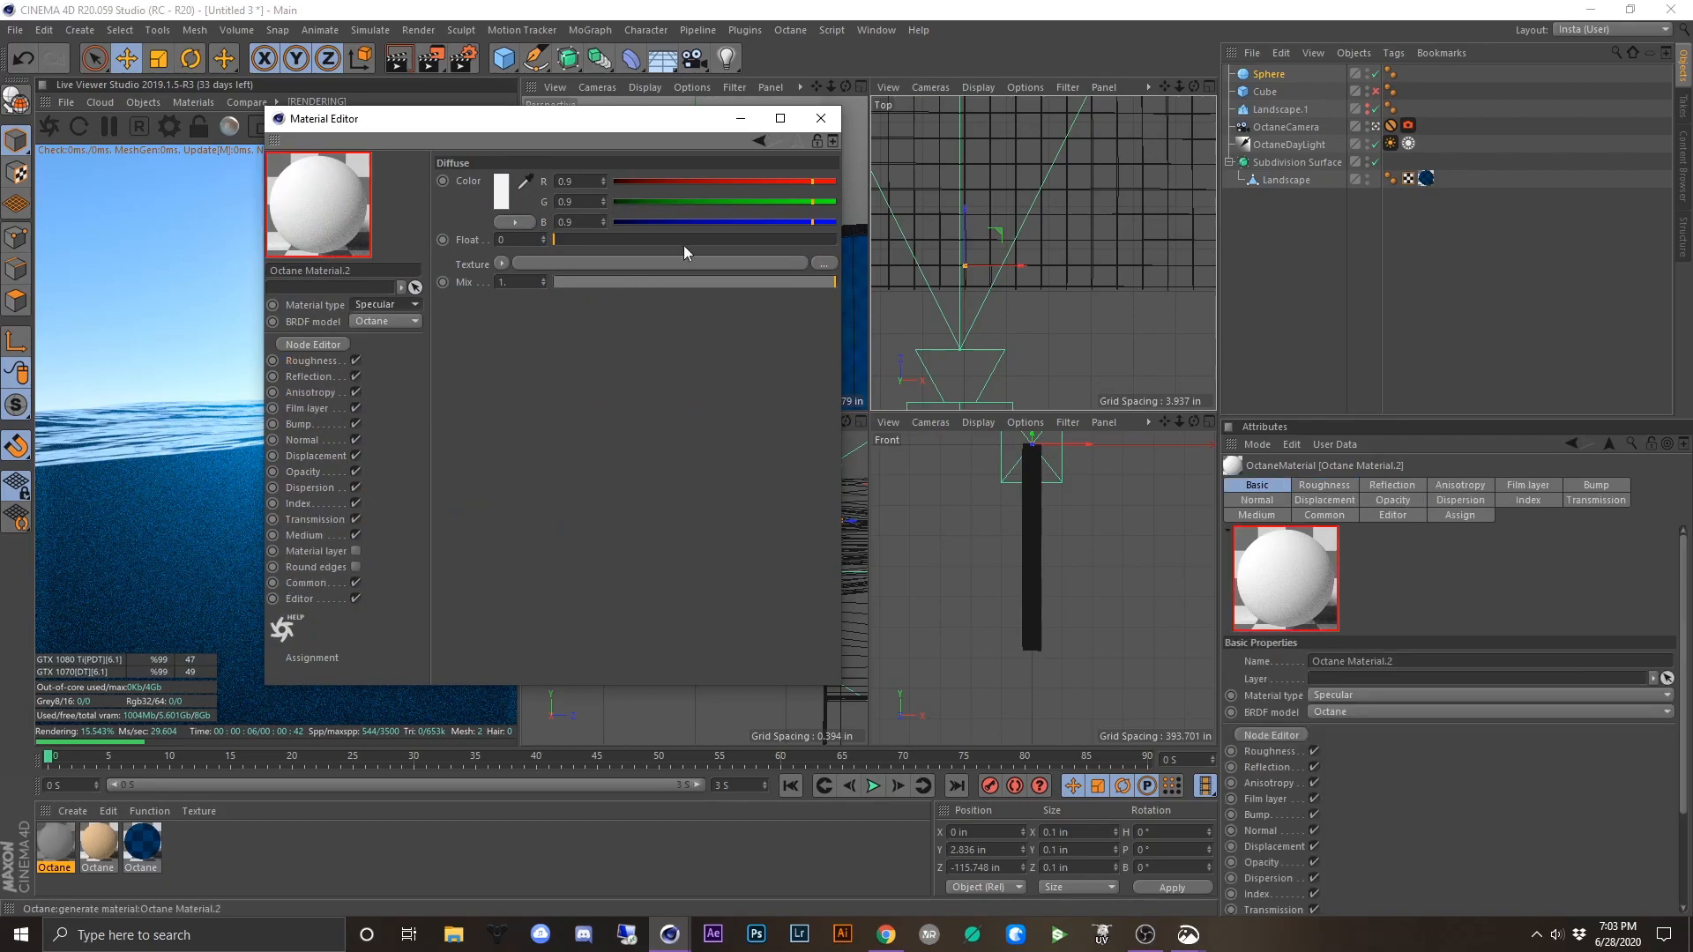
click(821, 118)
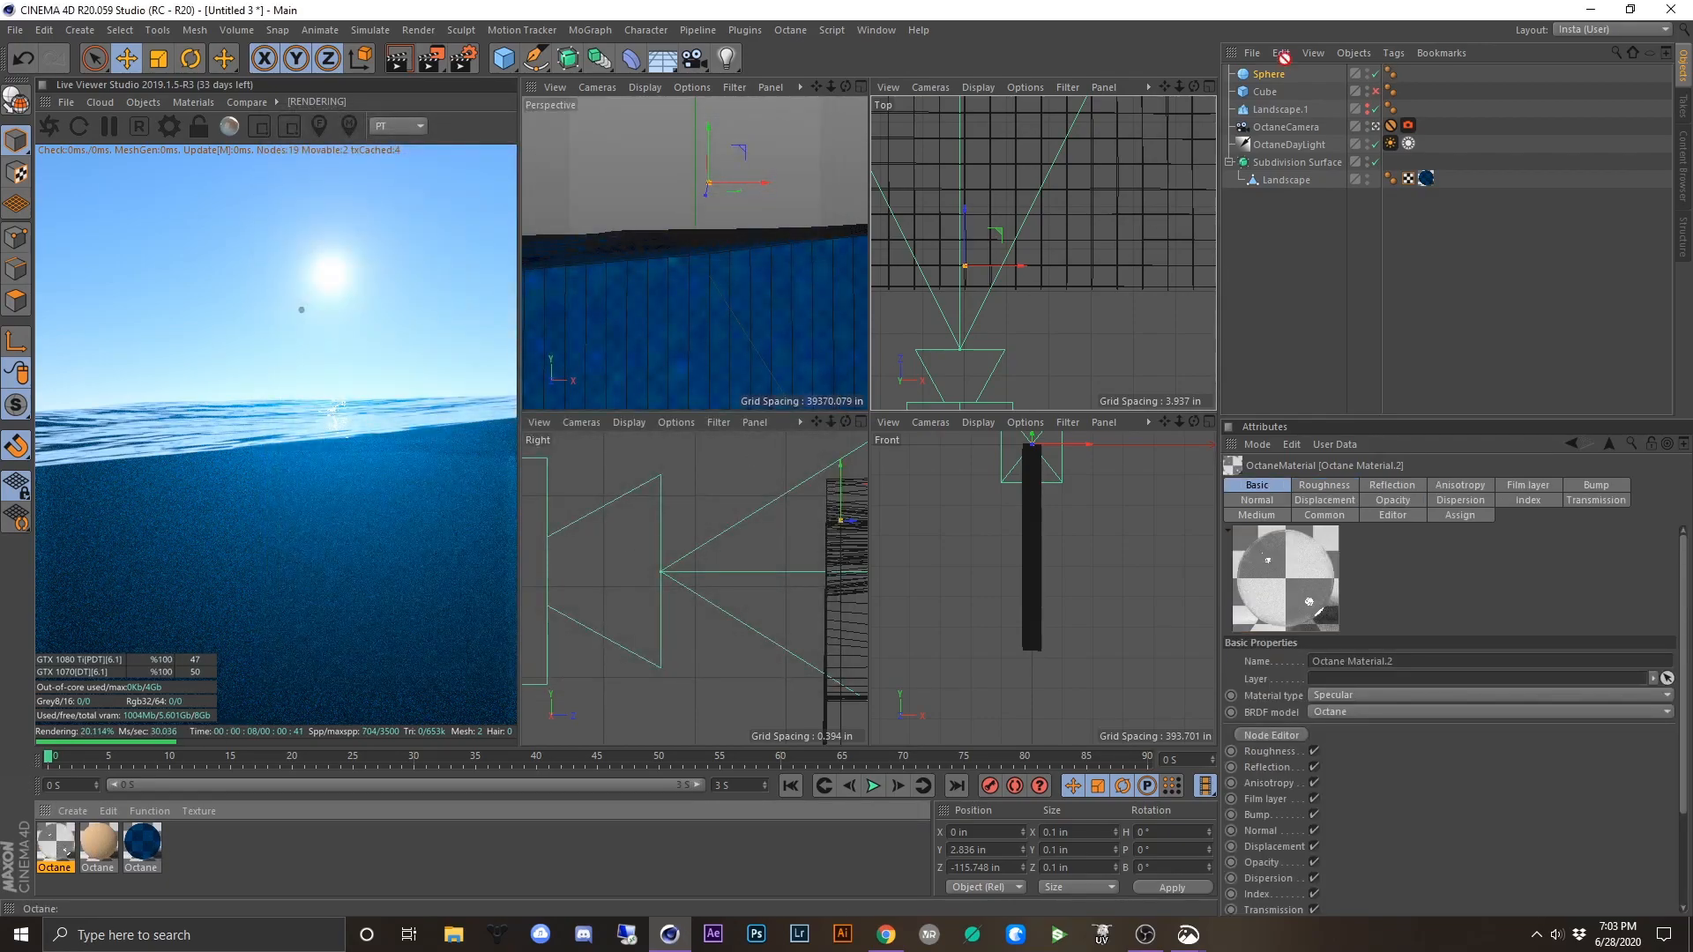
drag(1267, 76, 1267, 76)
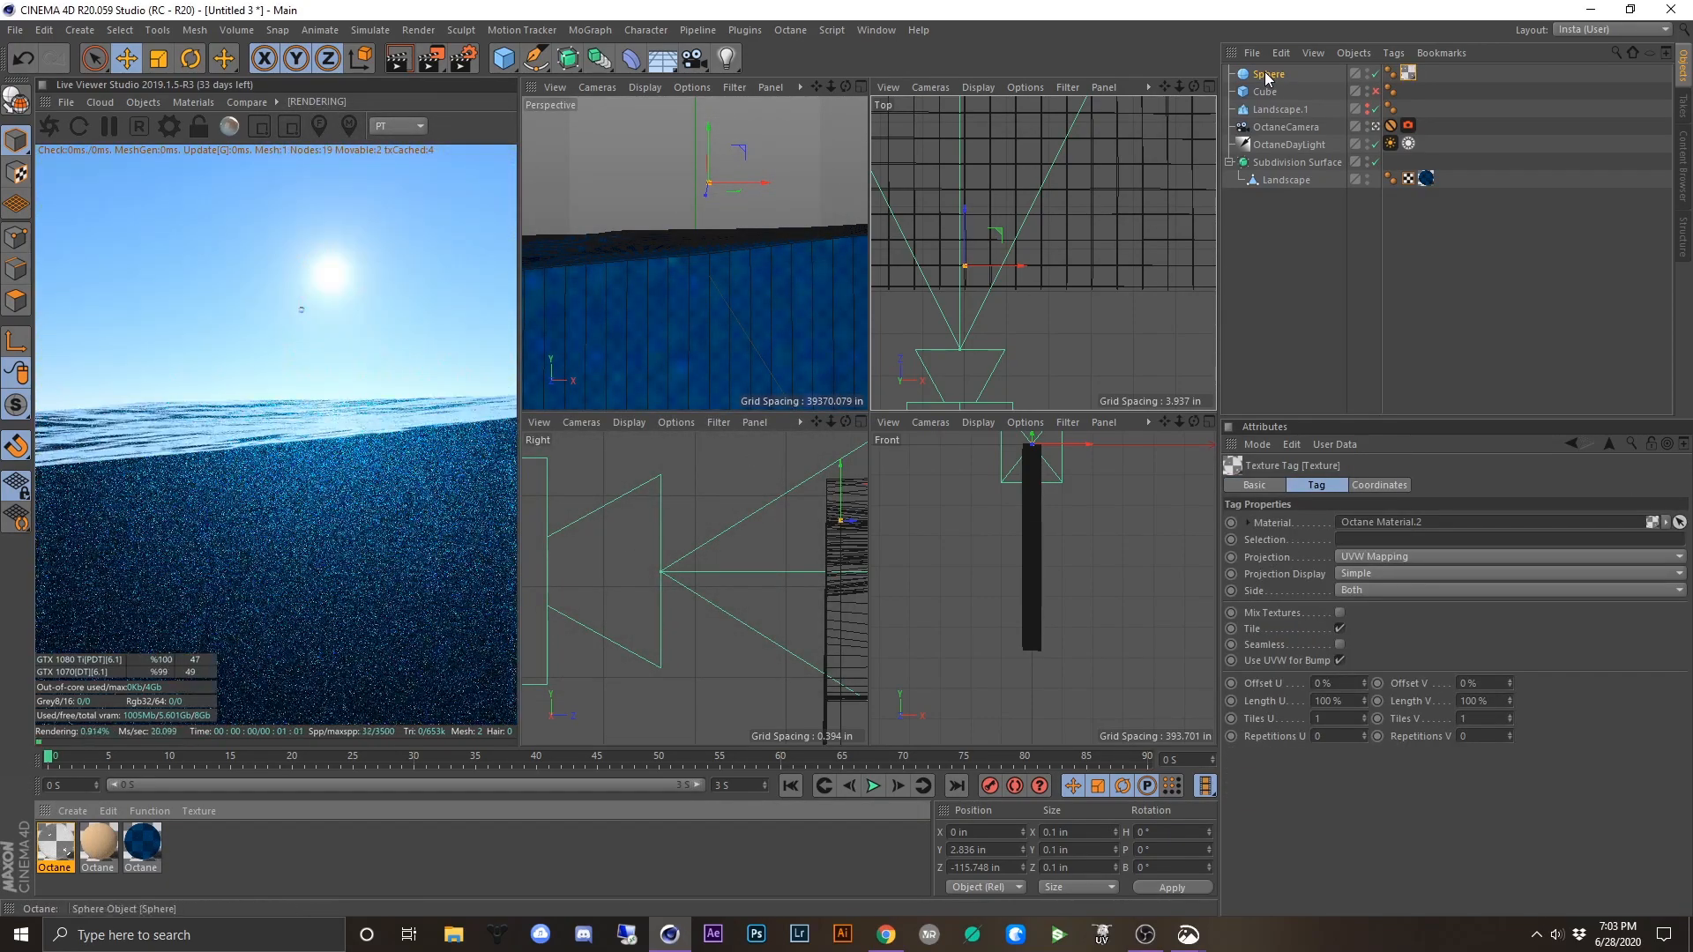
- Add a MoGraph Cloner, nest the sphere inside it and set the cloner's mode to Grid Array
click(578, 32)
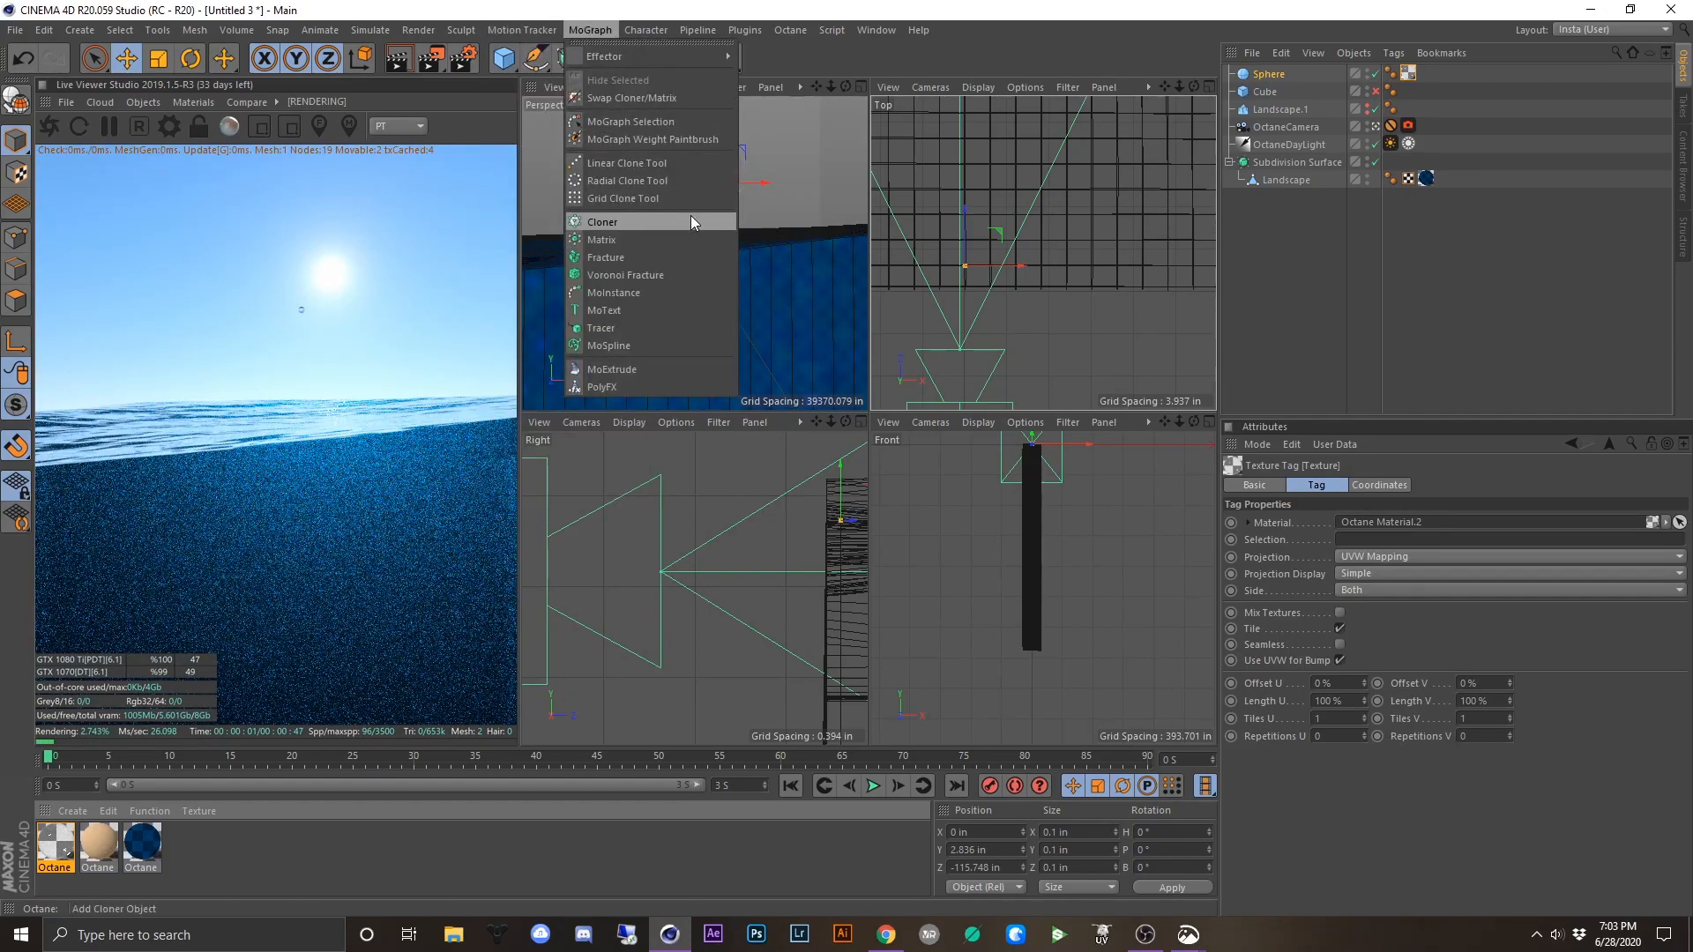
click(690, 215)
drag(1248, 88, 1267, 77)
click(1275, 76)
click(1325, 524)
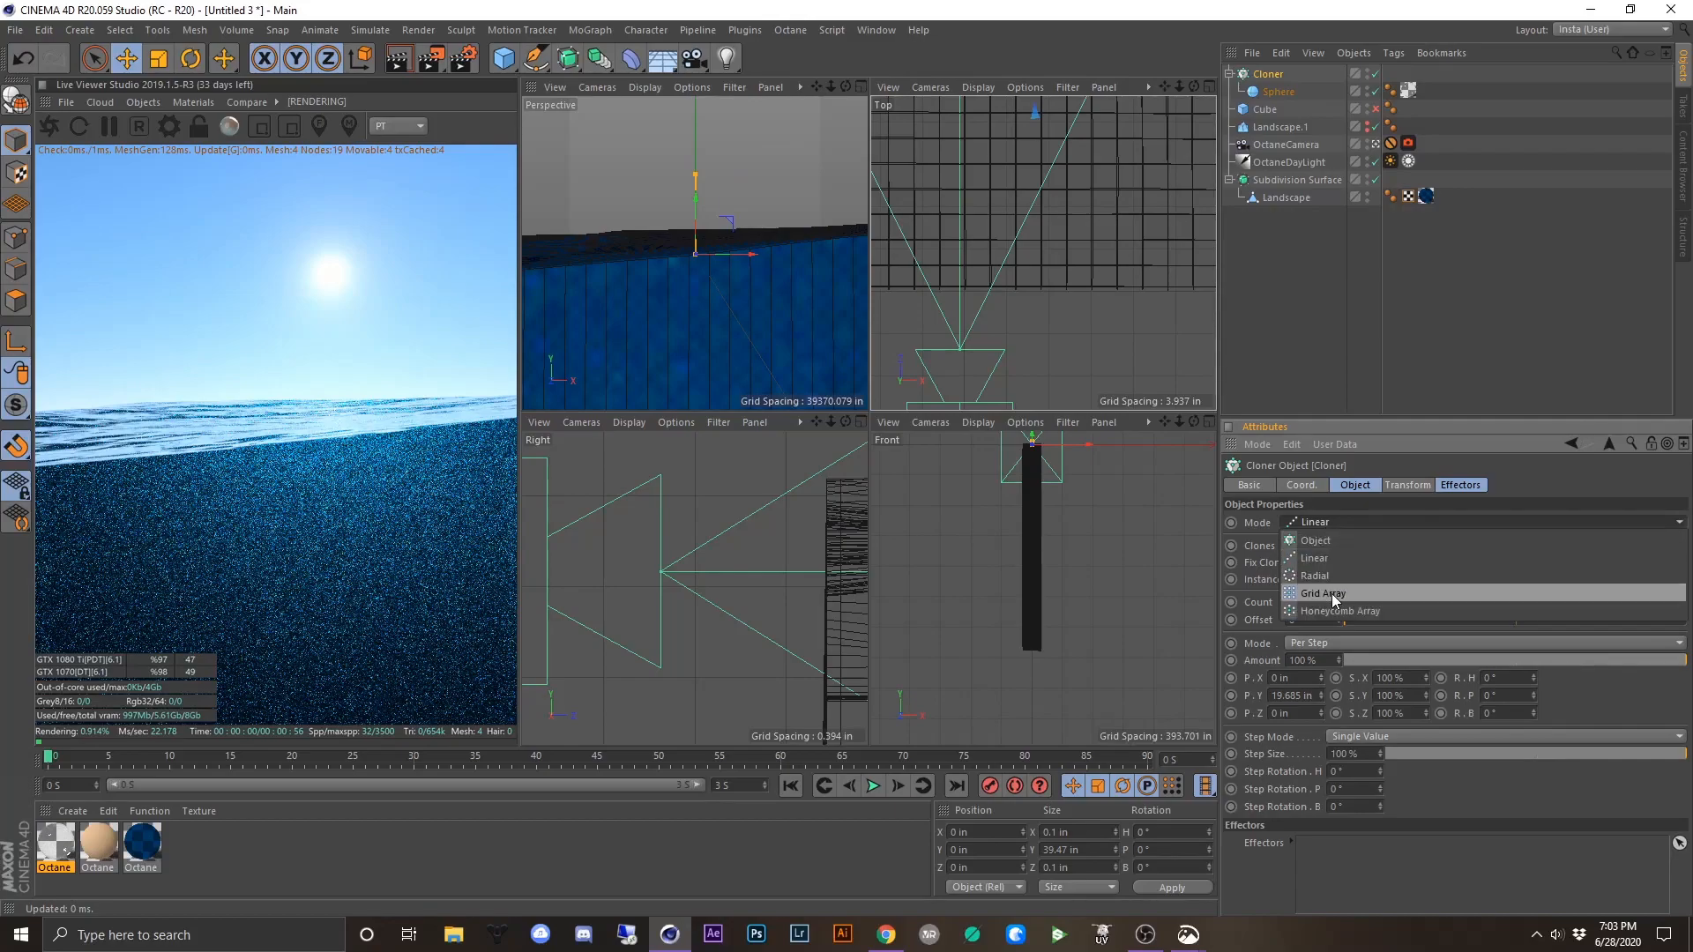
click(1332, 594)
- Set the Cloner's grid size to 10 in on all three axes
click(1313, 643)
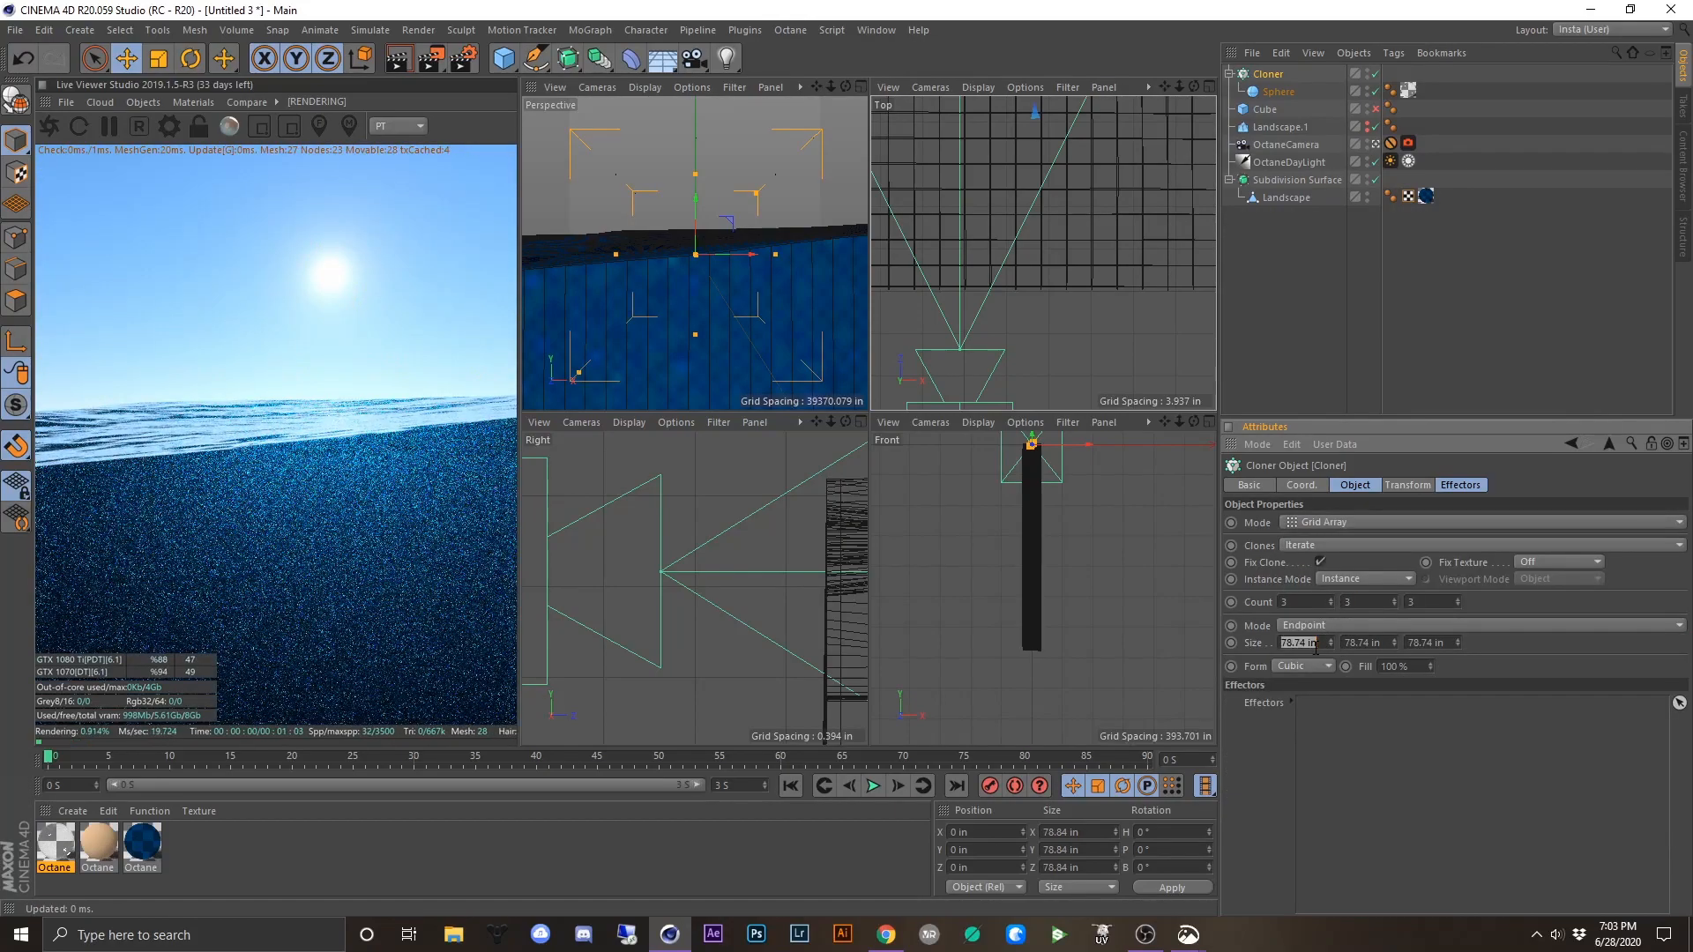
text(10)
key(Return)
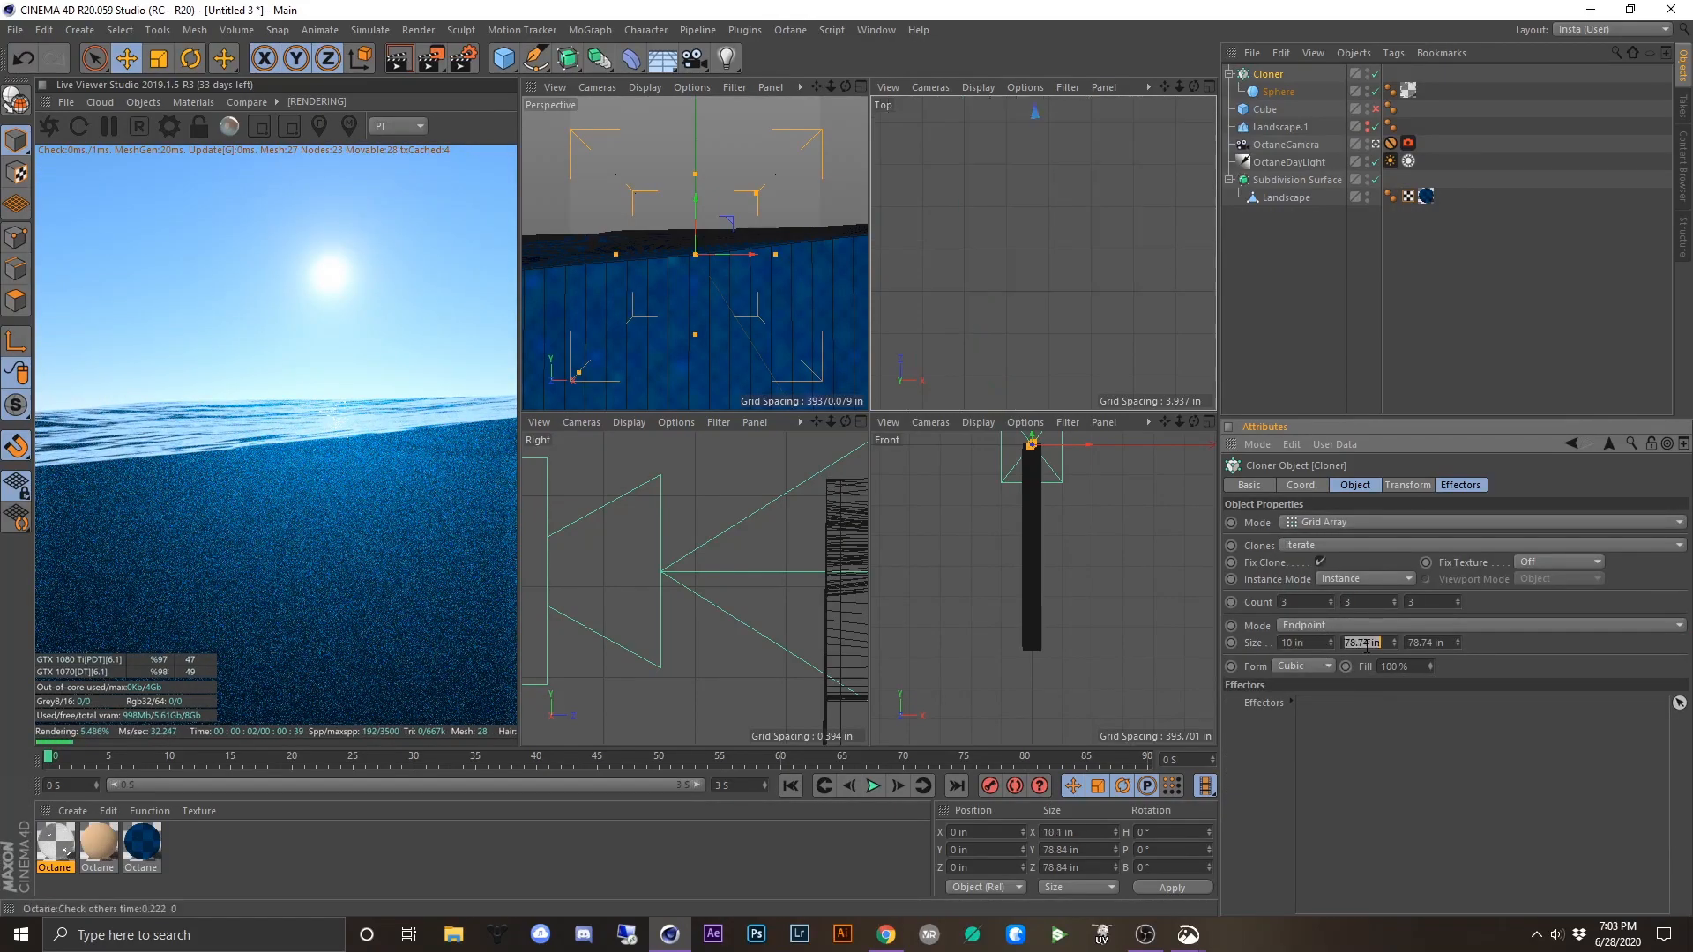
click(1365, 643)
text(10)
key(Return)
click(1413, 643)
text(10)
key(Return)
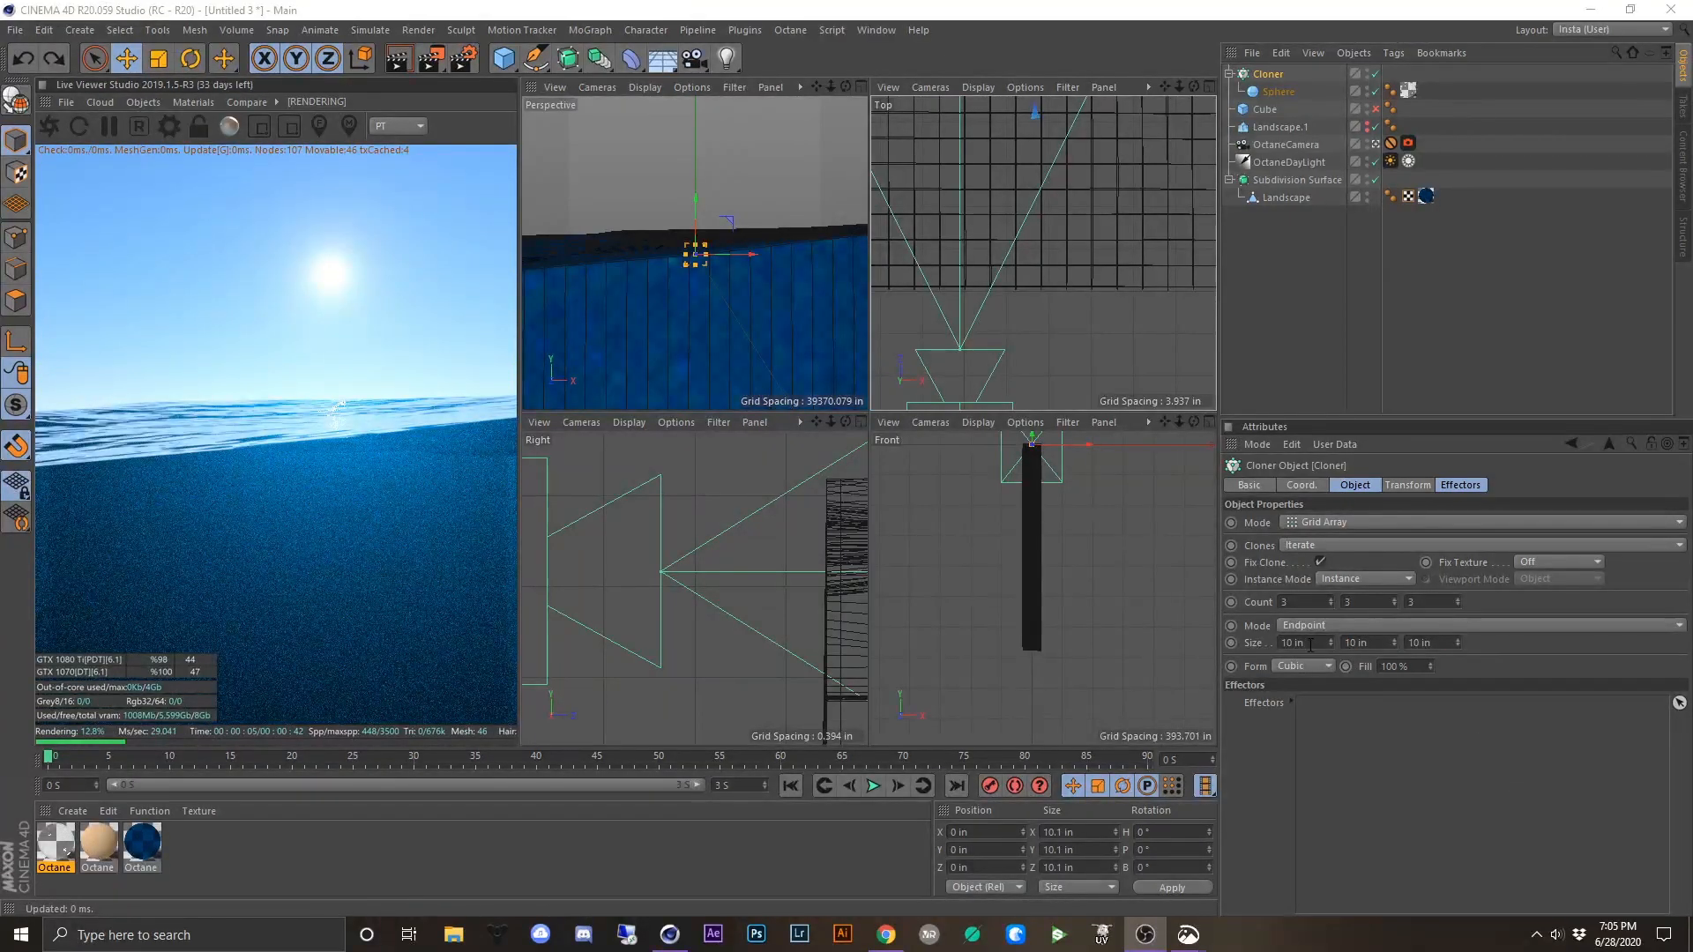
- Set the Cloner's count to 5 on all three axes and turn off Fix Clone
double_click(1308, 603)
text(5)
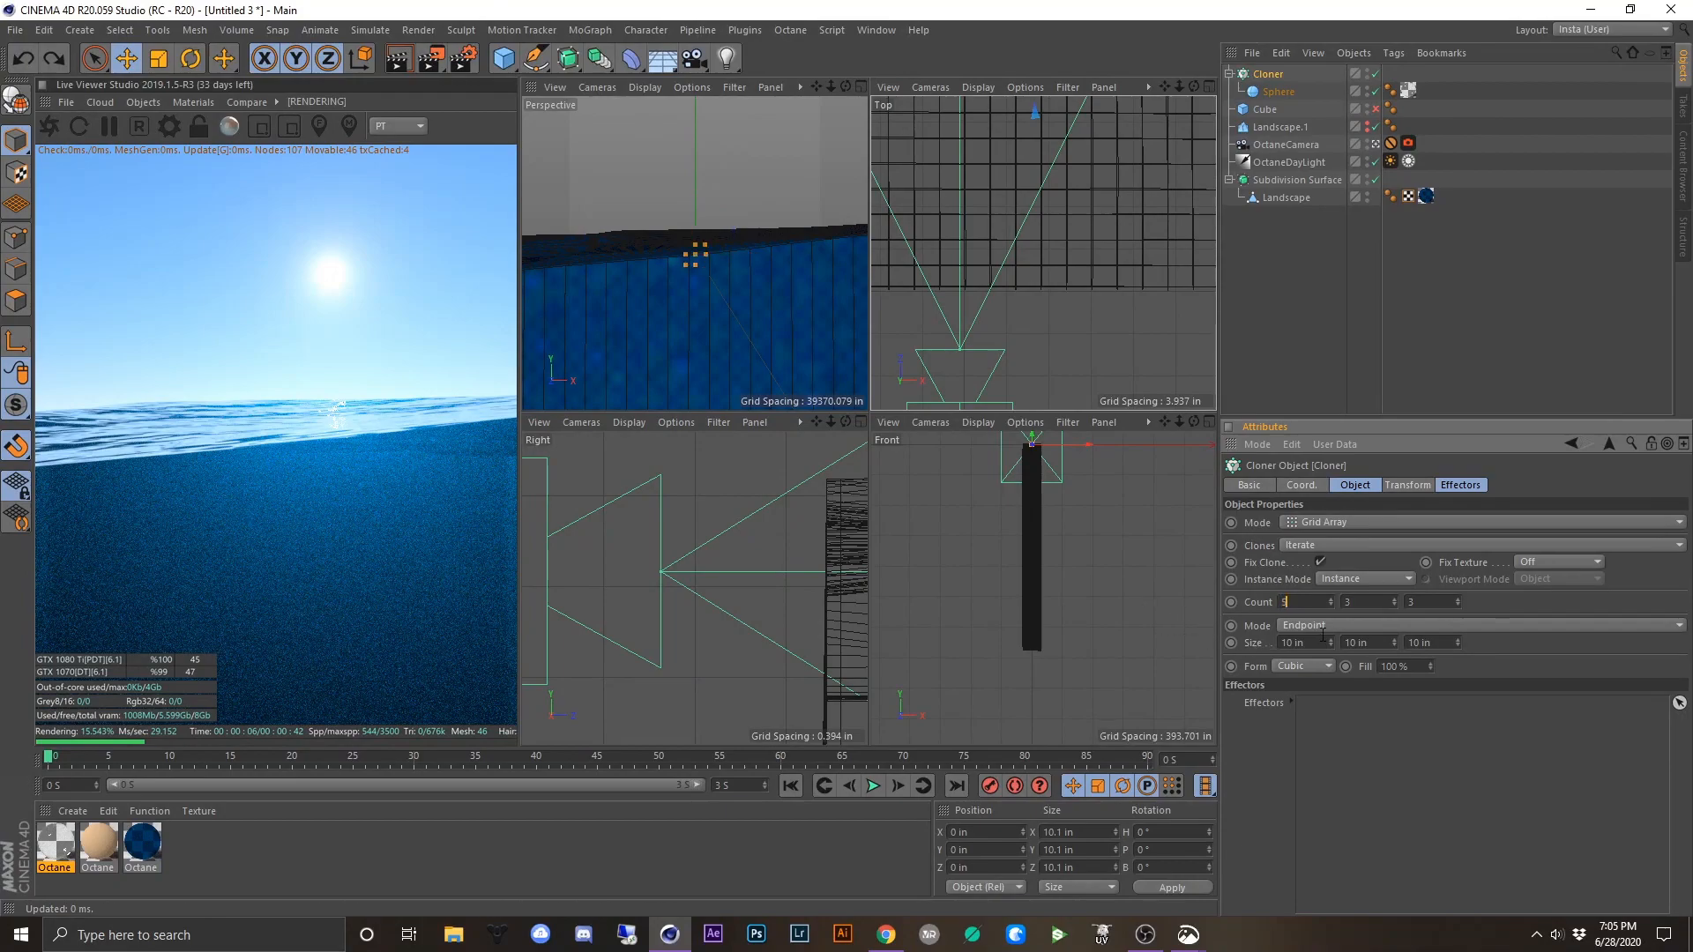
text(5)
key(Tab)
text(5)
key(Return)
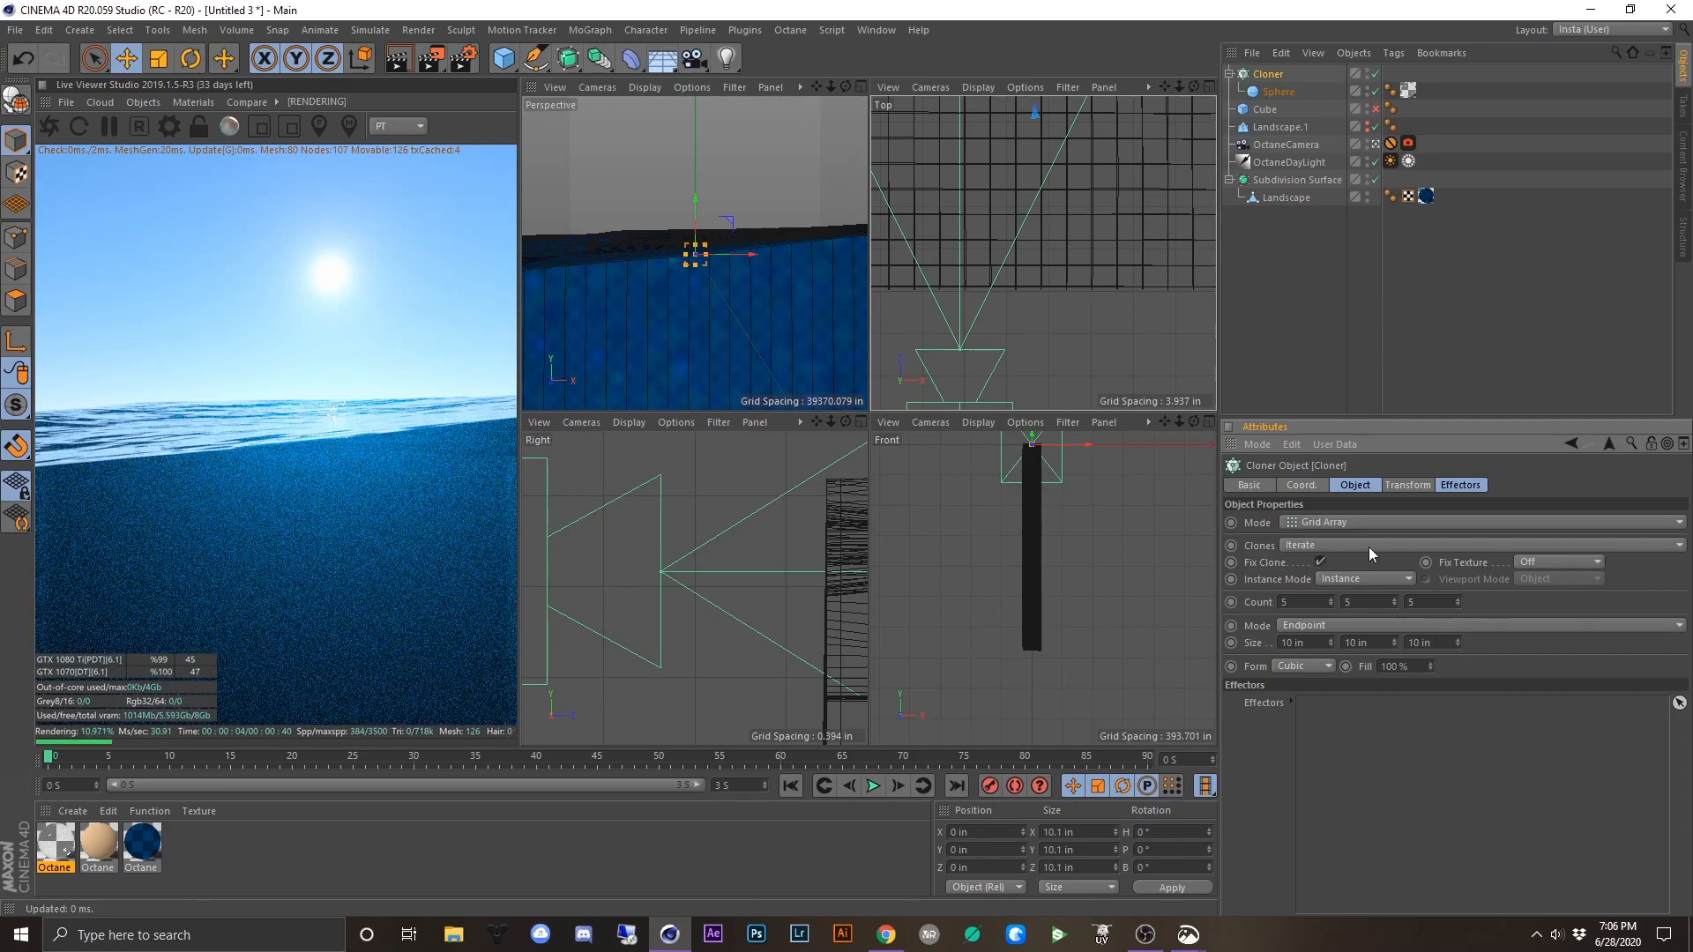
click(1321, 560)
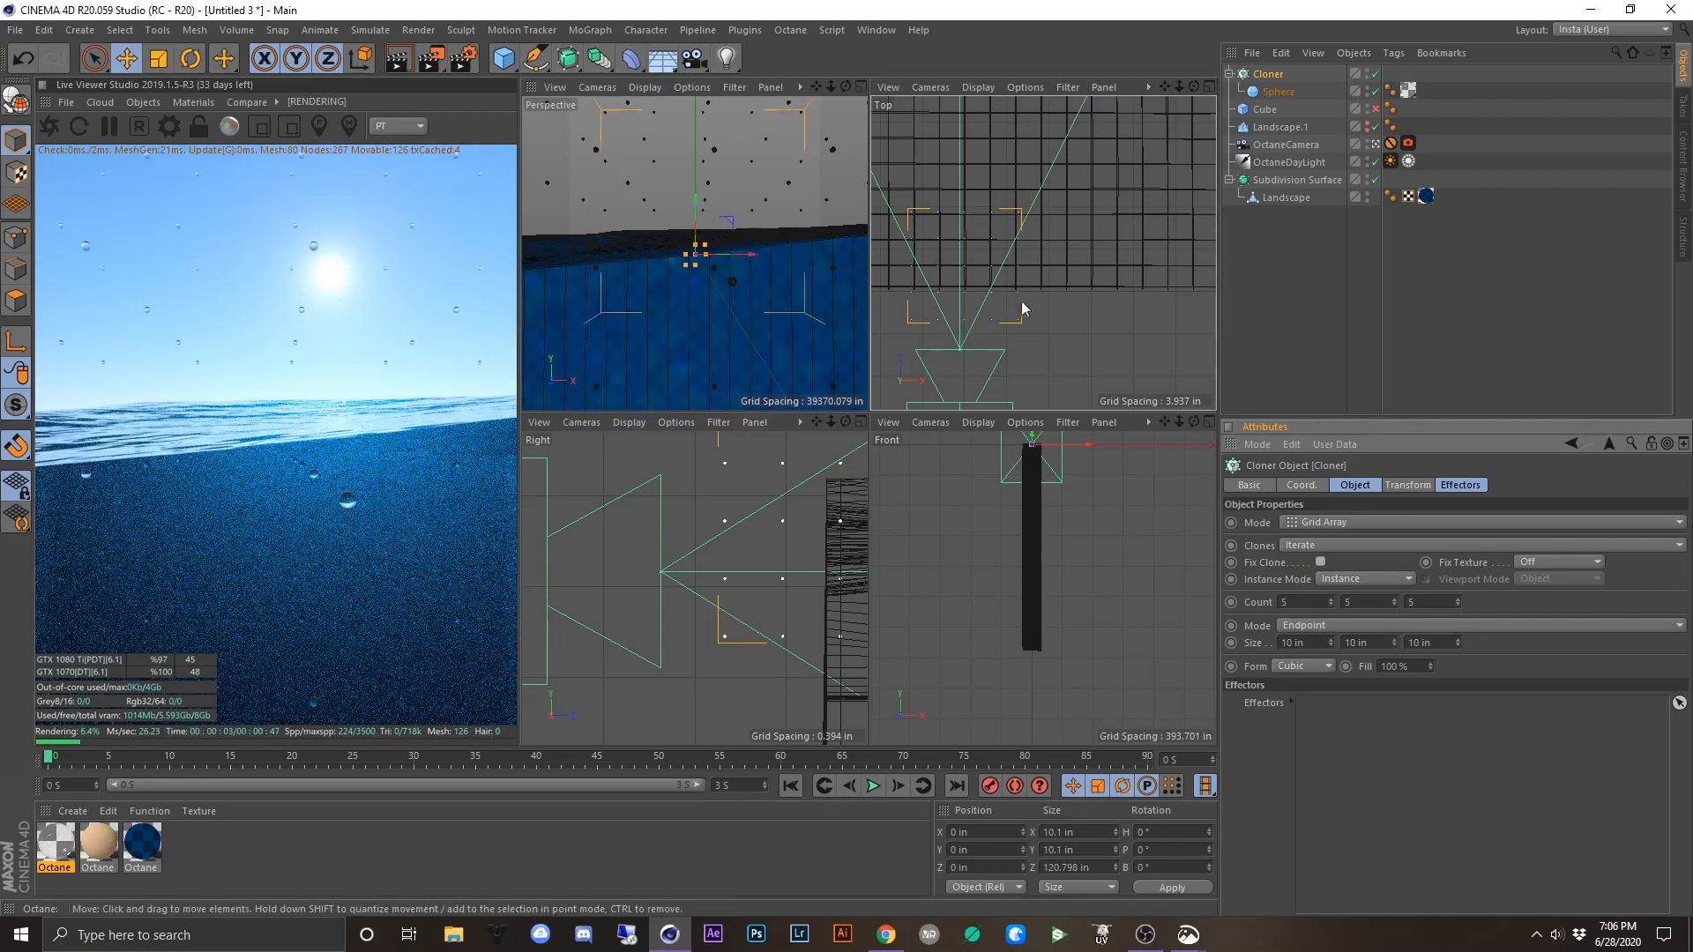
- Add a Random effector to the Cloner and set its position variation to 5 in on X, Y and Z
click(590, 30)
mouse_move(683, 58)
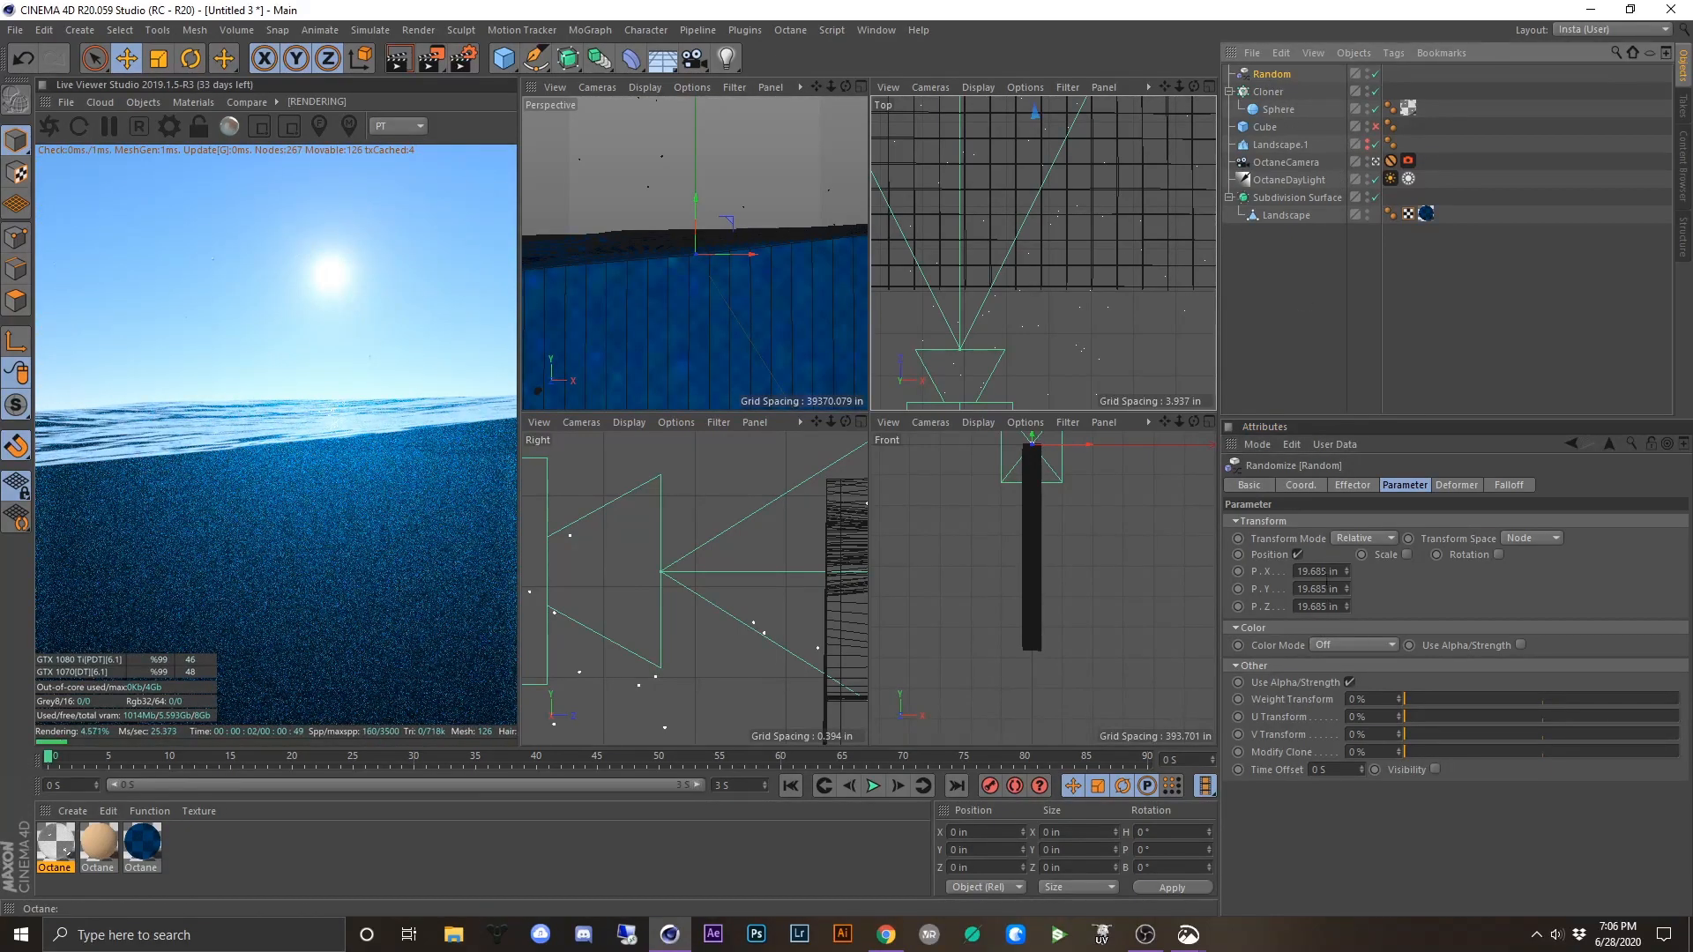
click(1318, 571)
text(1)
key(Return)
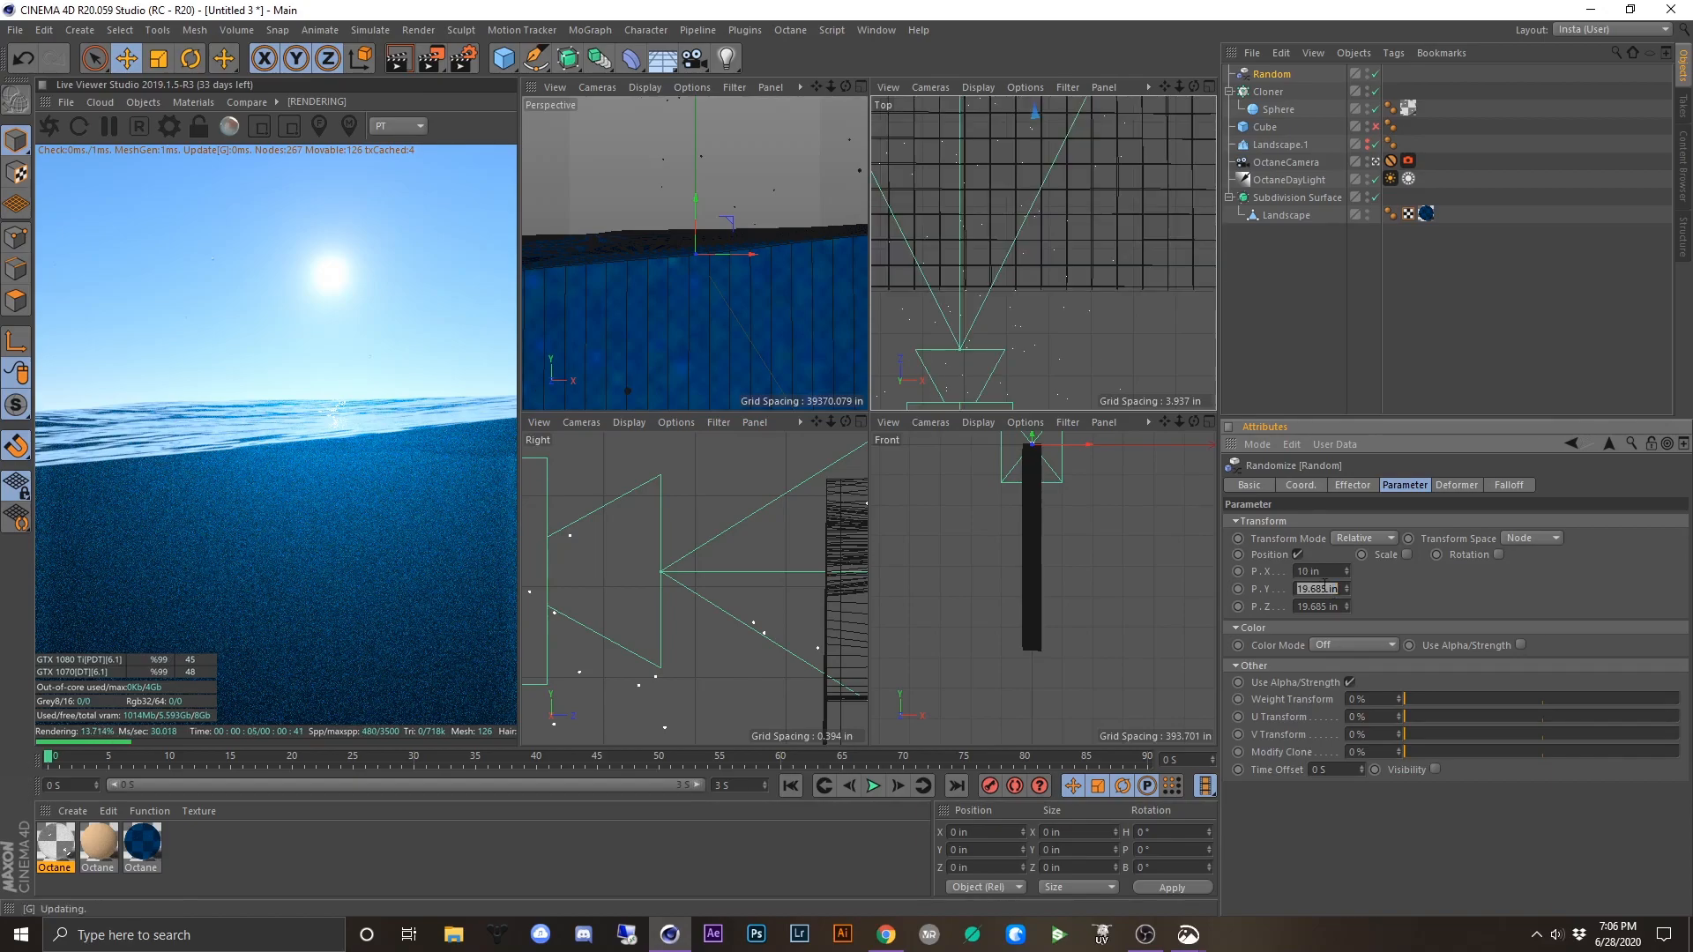
text(5)
key(Tab)
text(5)
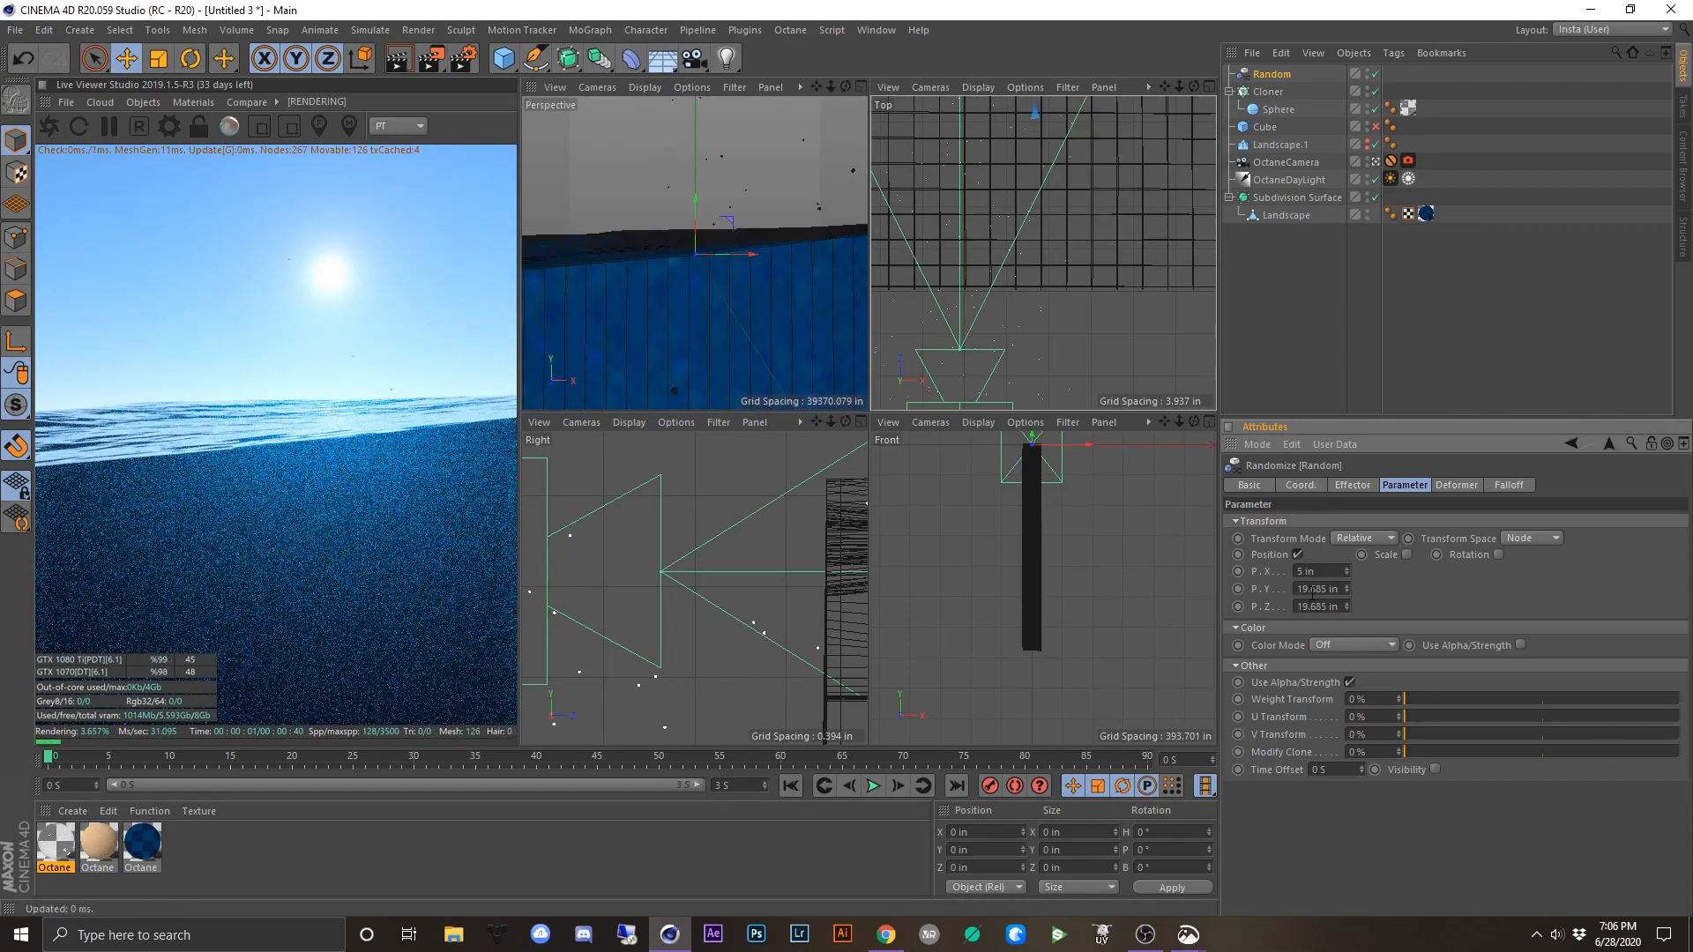
key(Tab)
text(5)
key(Return)
- Enable scale variation on the Random effector with Uniform Scale and set it to 0.025
click(1406, 554)
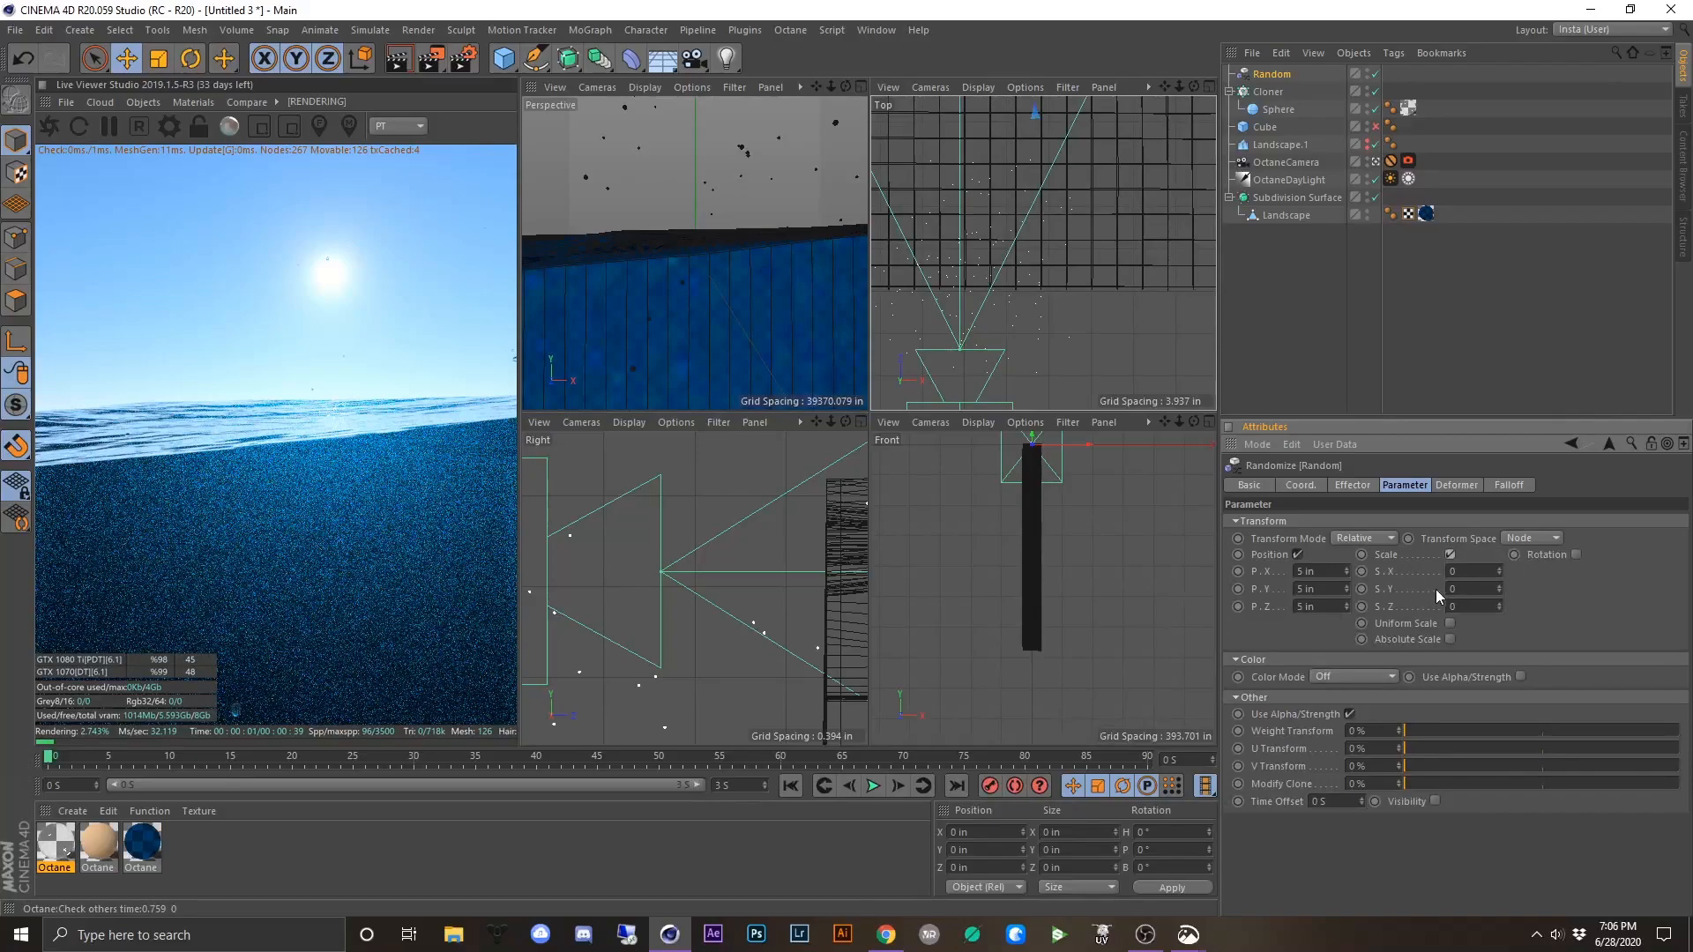
drag(1468, 572, 1377, 563)
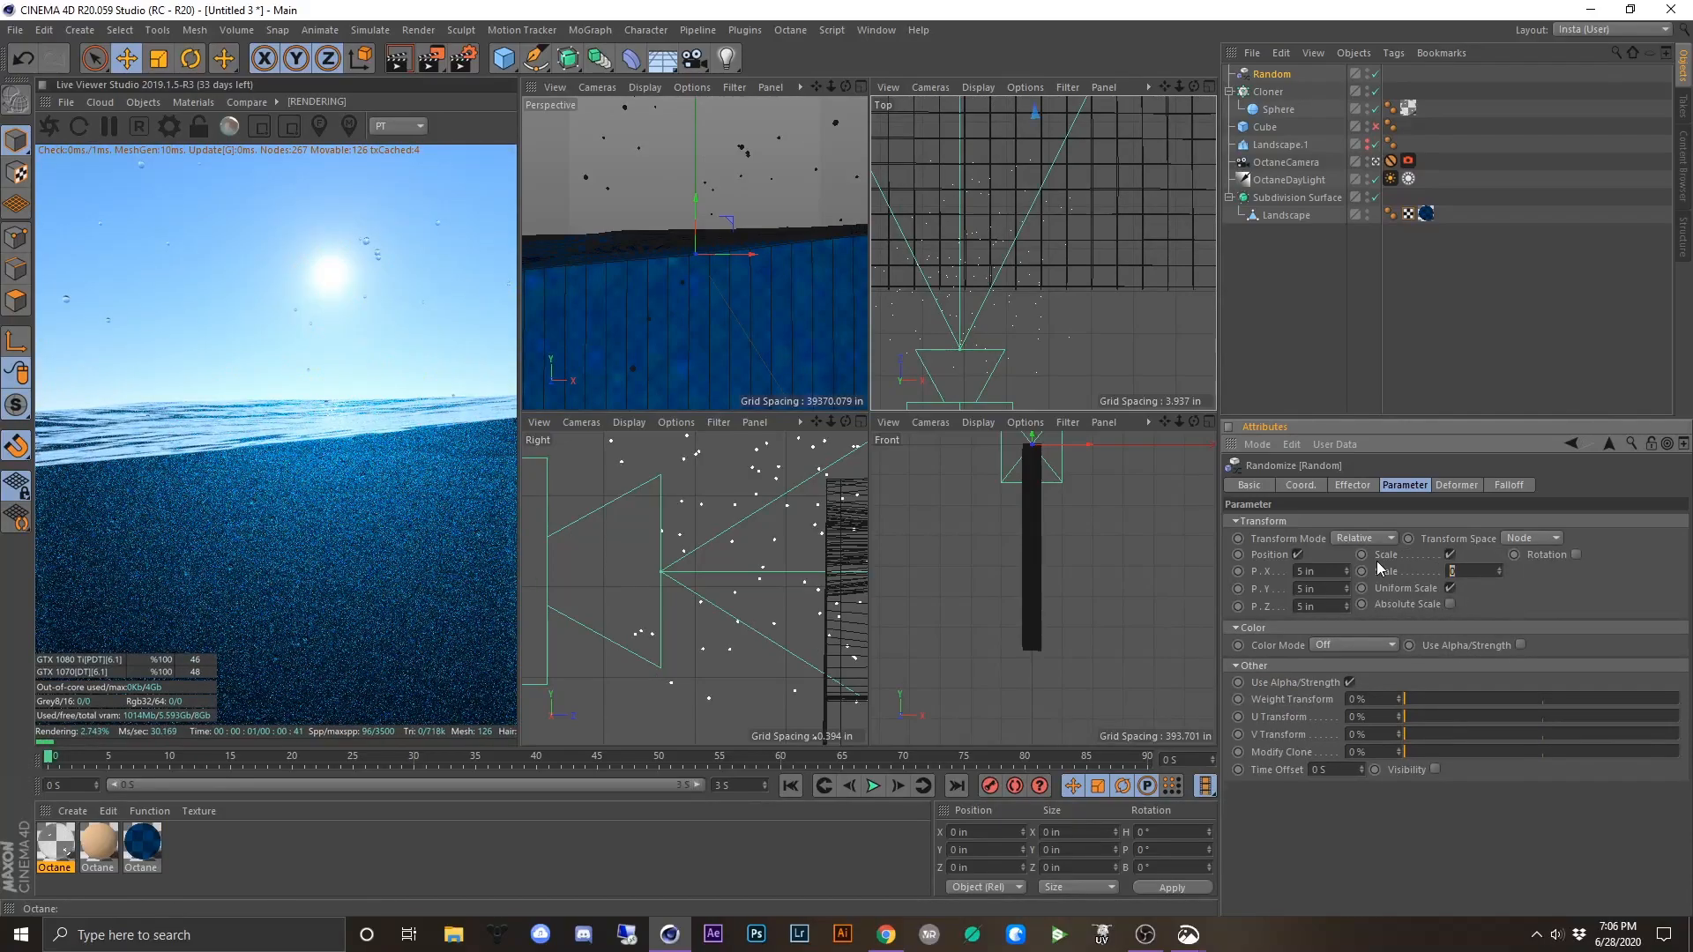
text(.025)
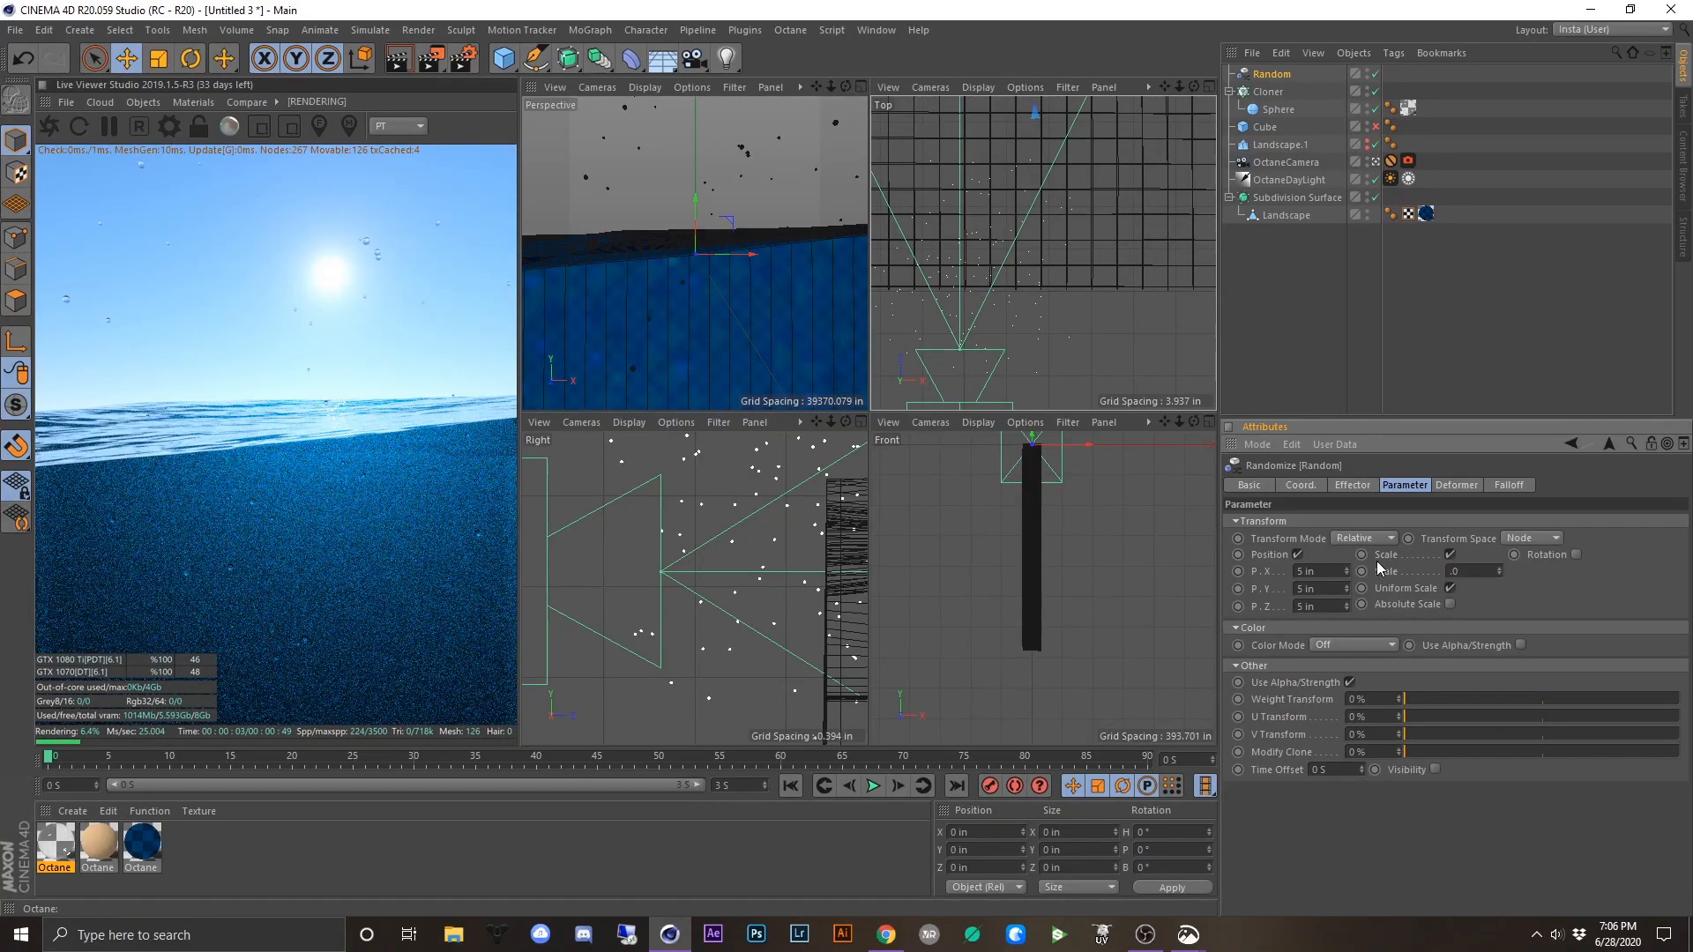
key(Return)
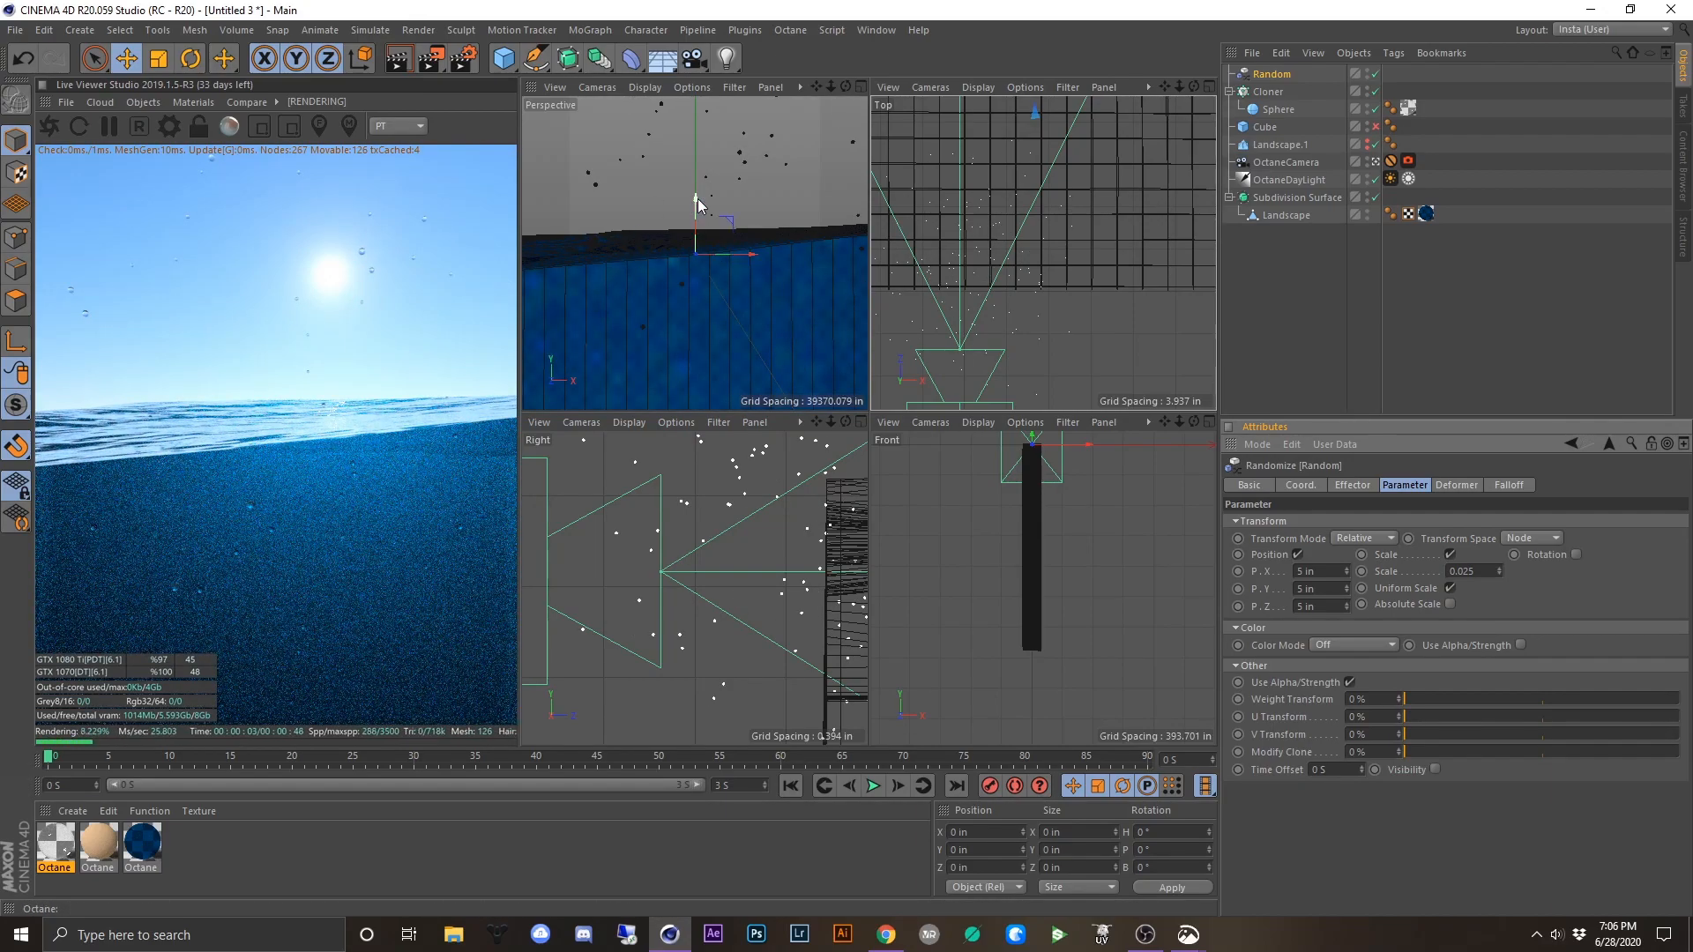
- Move the sphere inside the Cloner away from the camera to about Z -105.7 in and below the waterline to about Y -9.3 in
scroll(1061, 511, down, 3)
scroll(997, 256, down, 5)
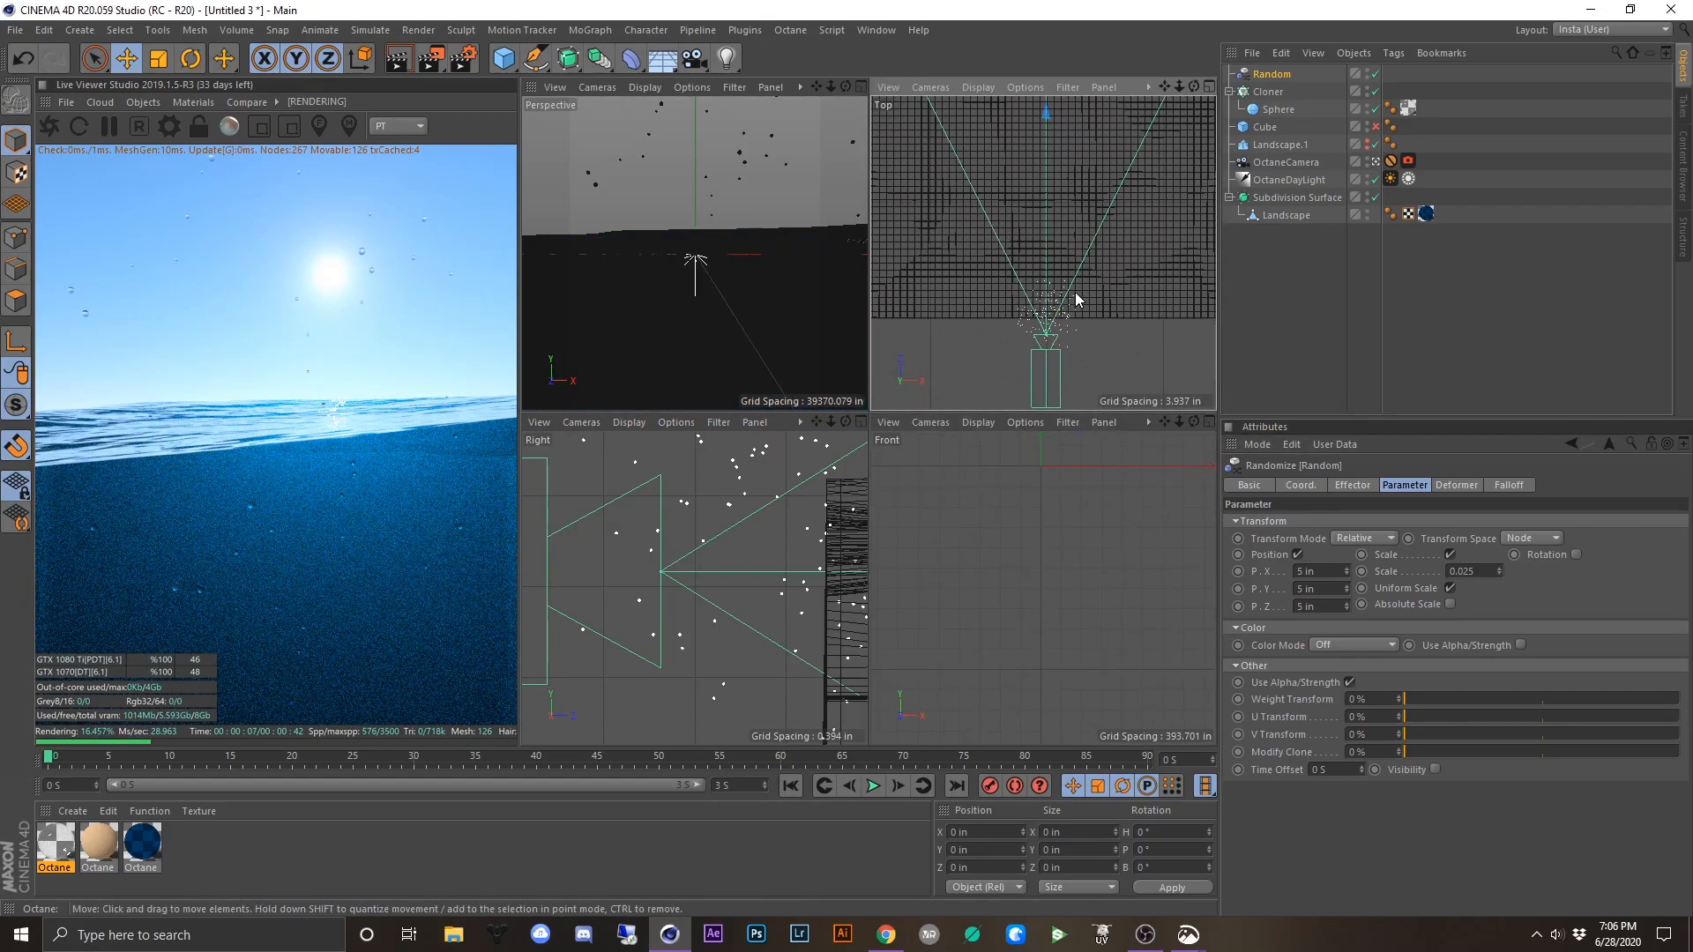
click(1045, 308)
drag(1041, 304, 1043, 256)
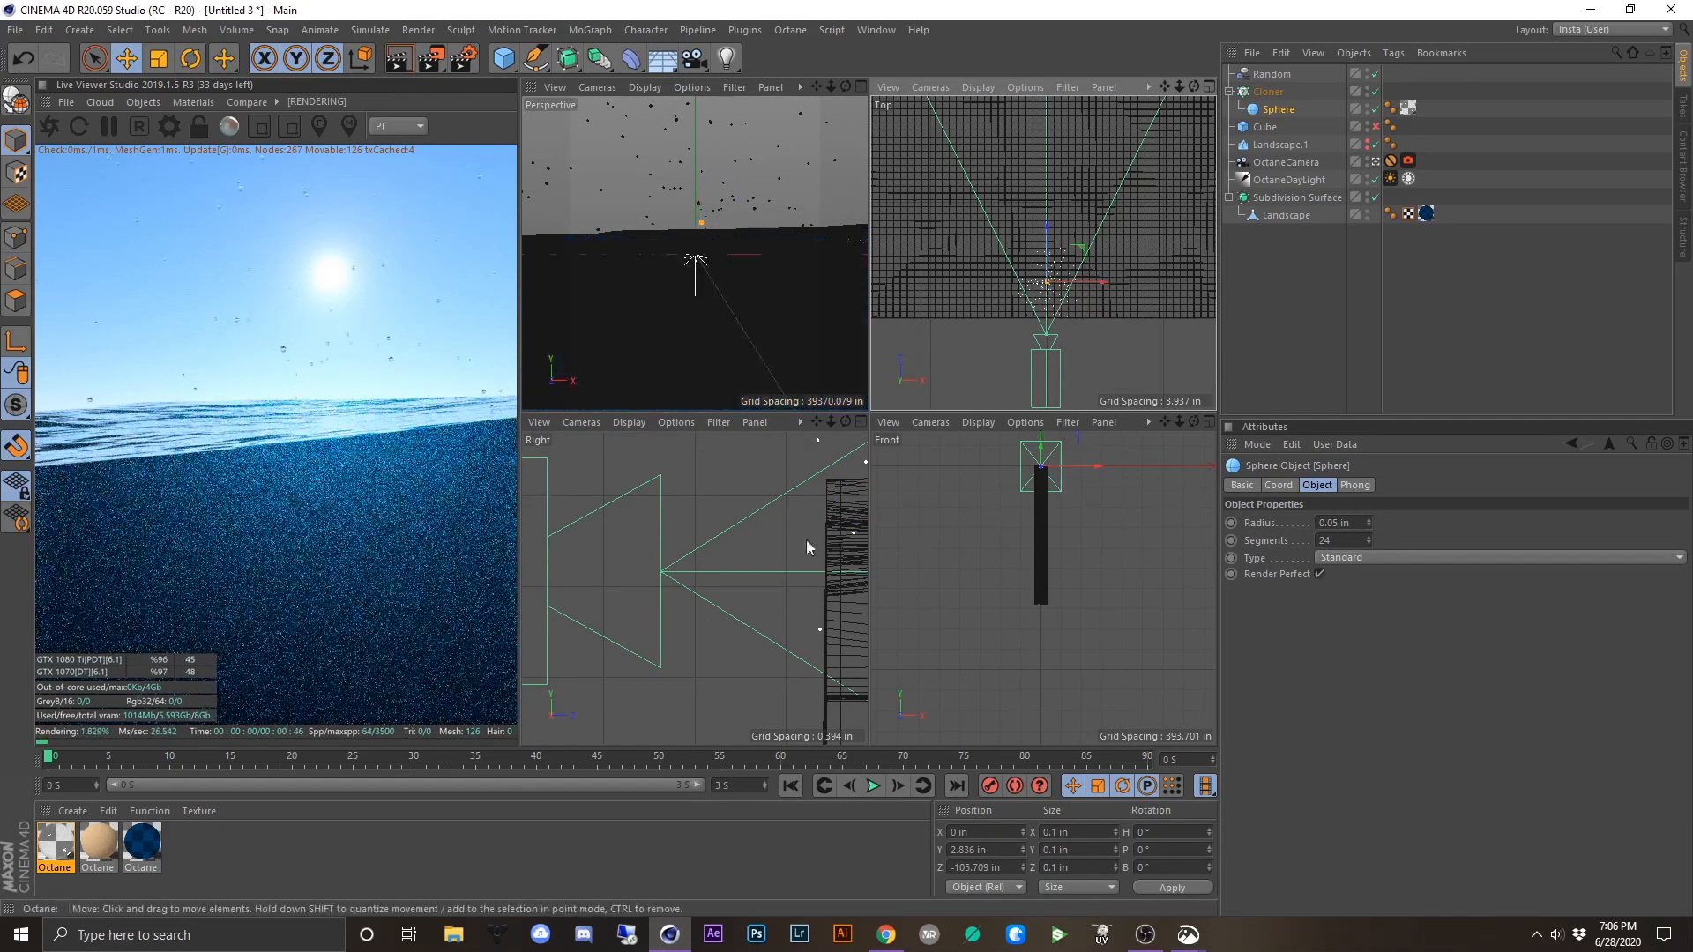
scroll(1043, 467, up, 5)
scroll(1043, 467, up, 6)
scroll(1049, 497, up, 5)
drag(1087, 477, 1078, 519)
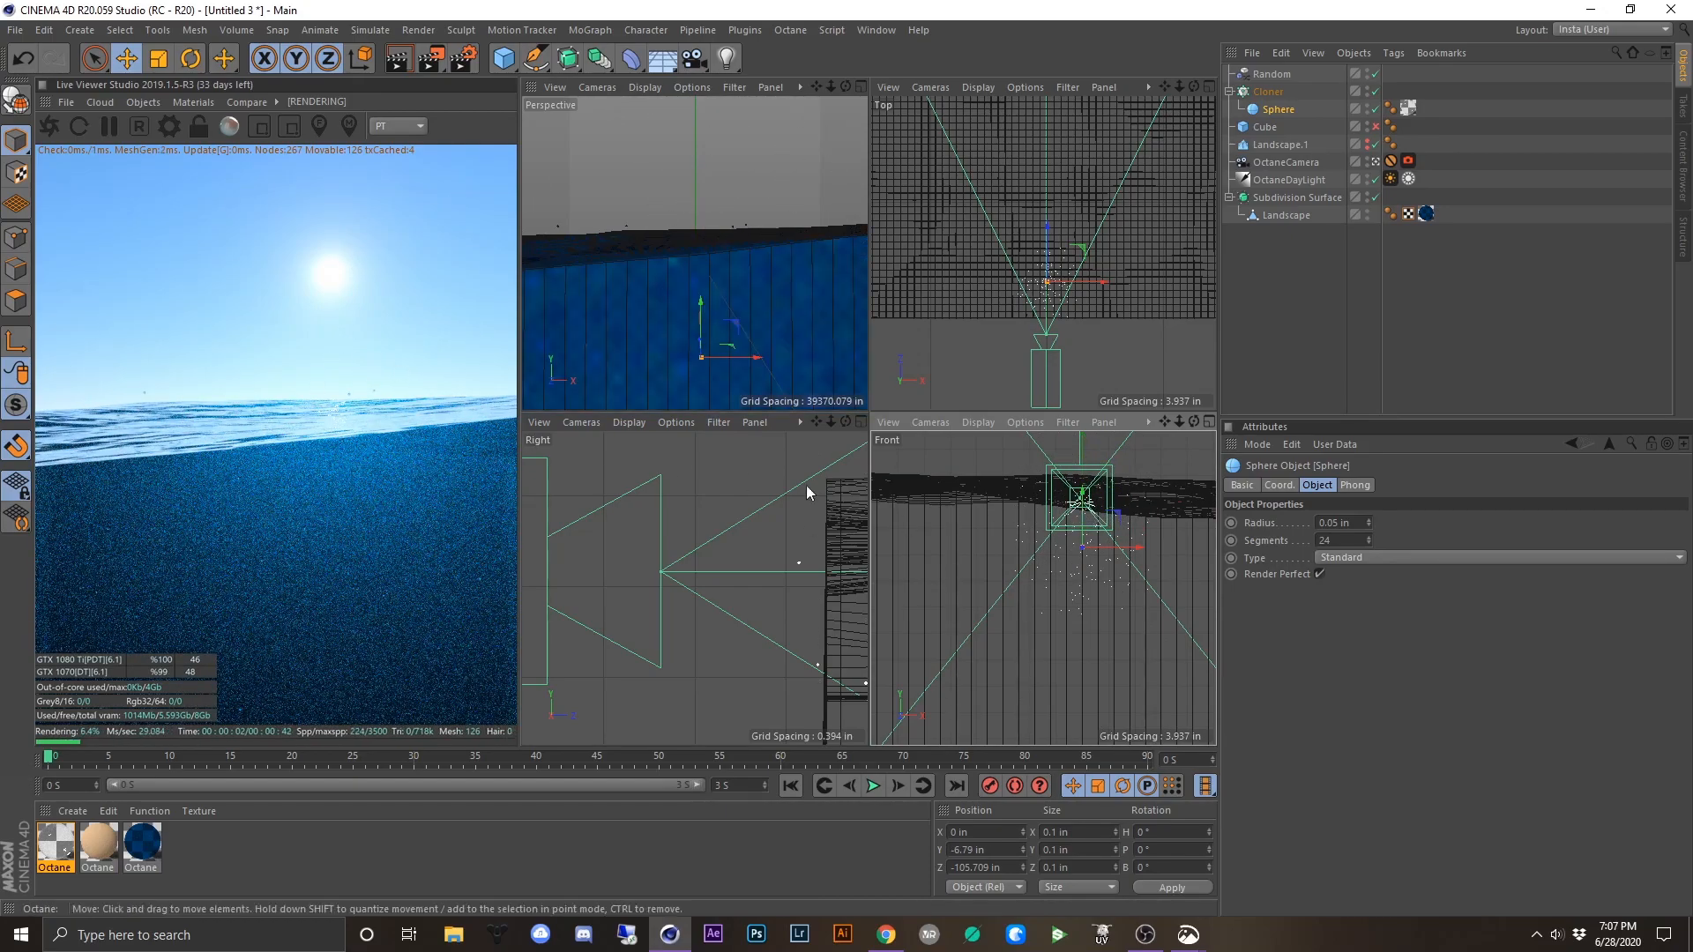
drag(1085, 503, 1085, 515)
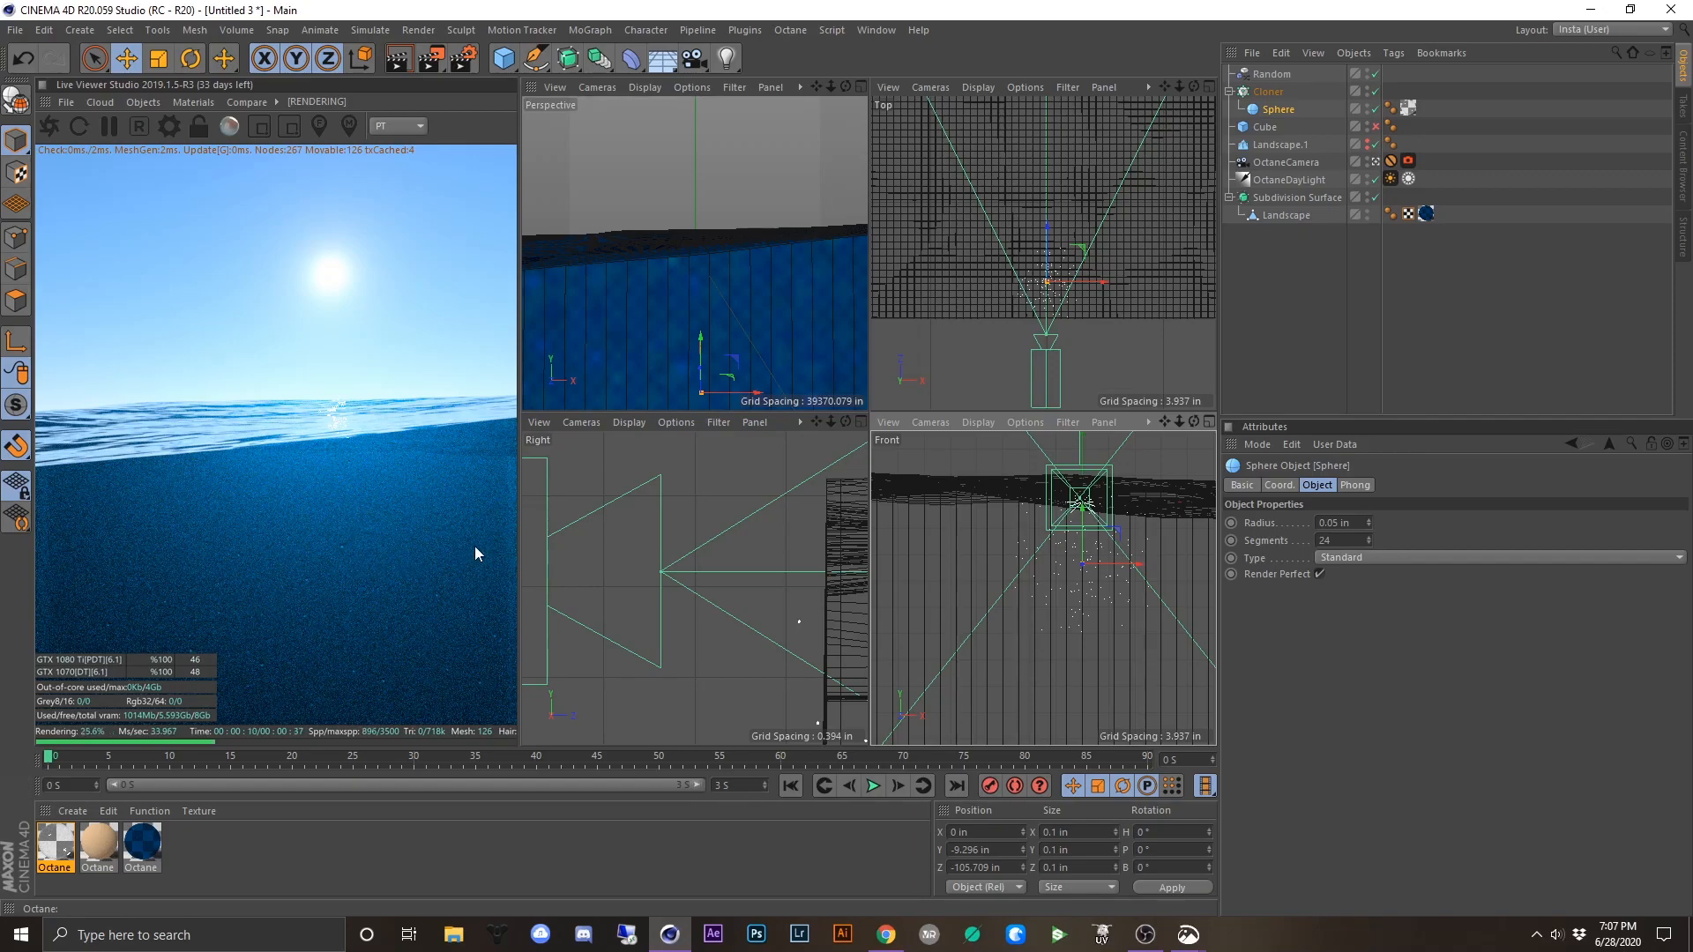
- Set the Cloner's count to 3 on all three axes
click(1268, 91)
double_click(1289, 601)
text(3)
key(Tab)
text(3)
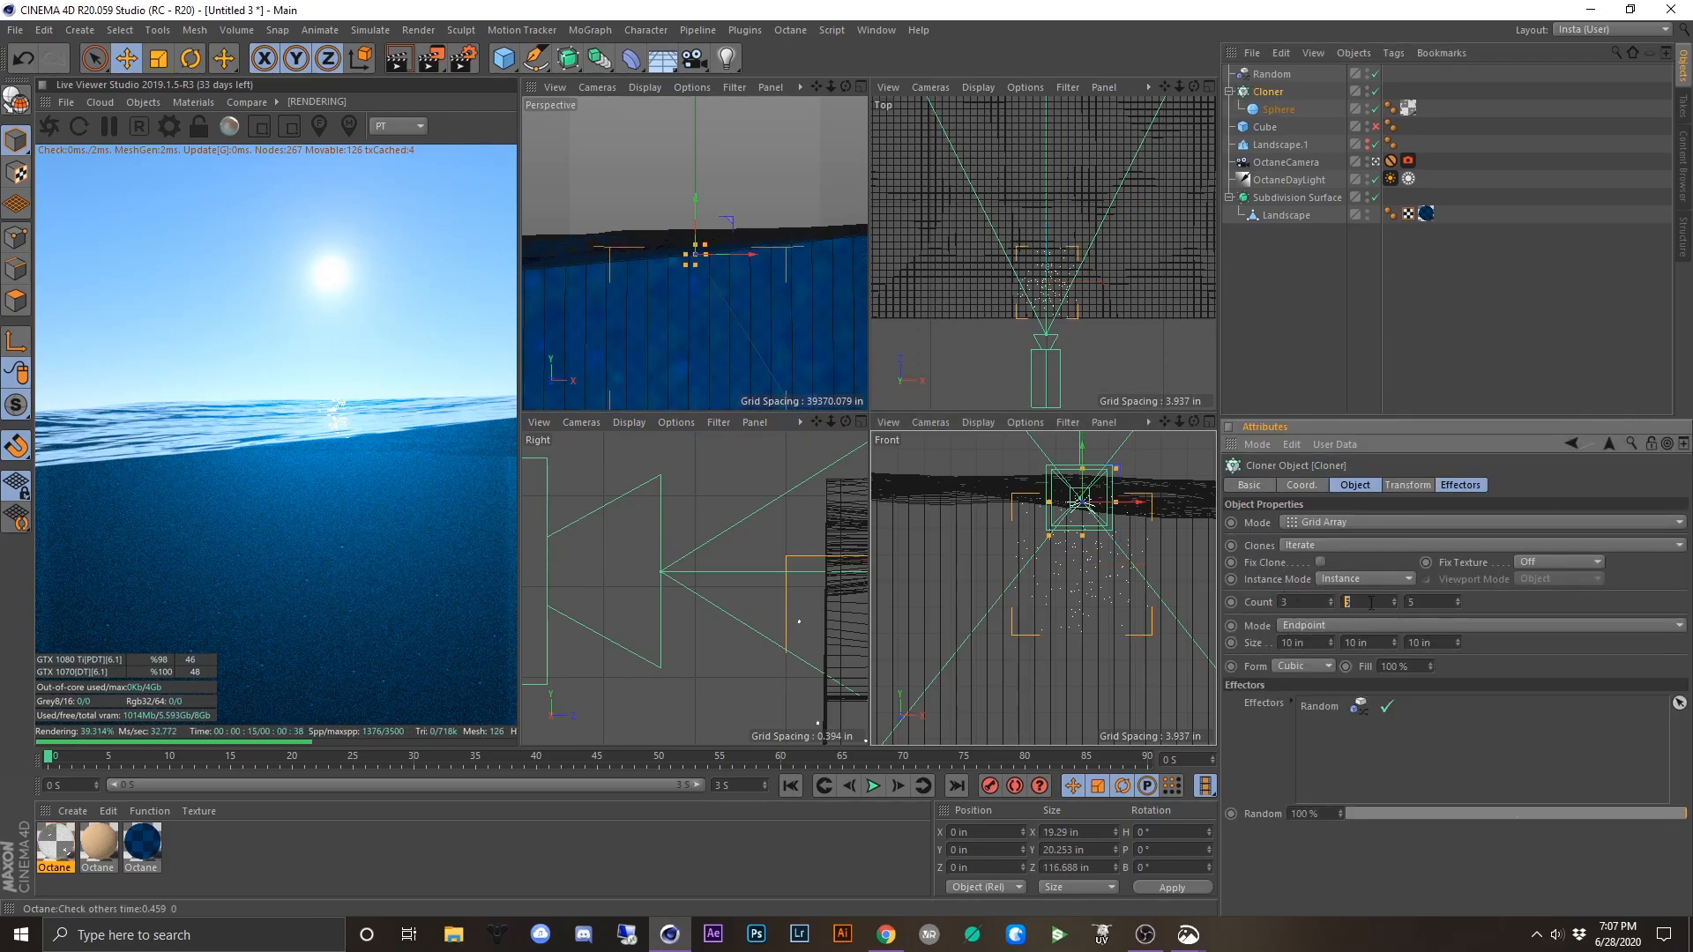
key(Tab)
text(3)
key(Return)
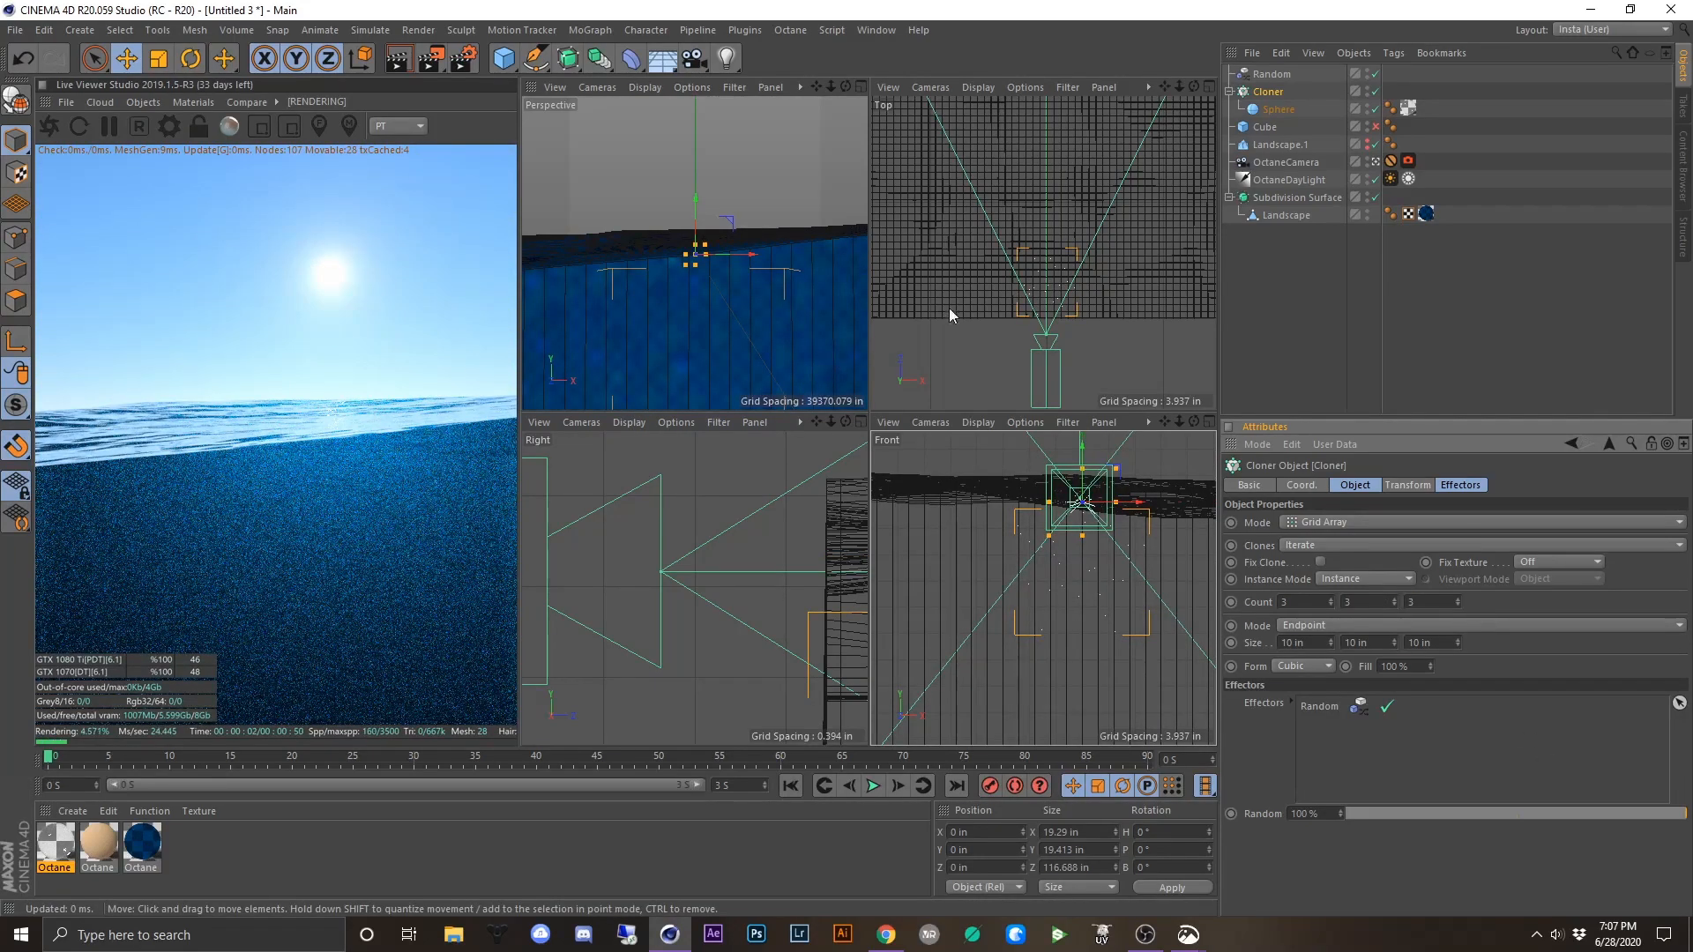
- Enable the Octane camera's Camera Imager and Spectral AI denoiser with Denoise volumes on and Denoise on completion off
click(1301, 163)
click(1406, 161)
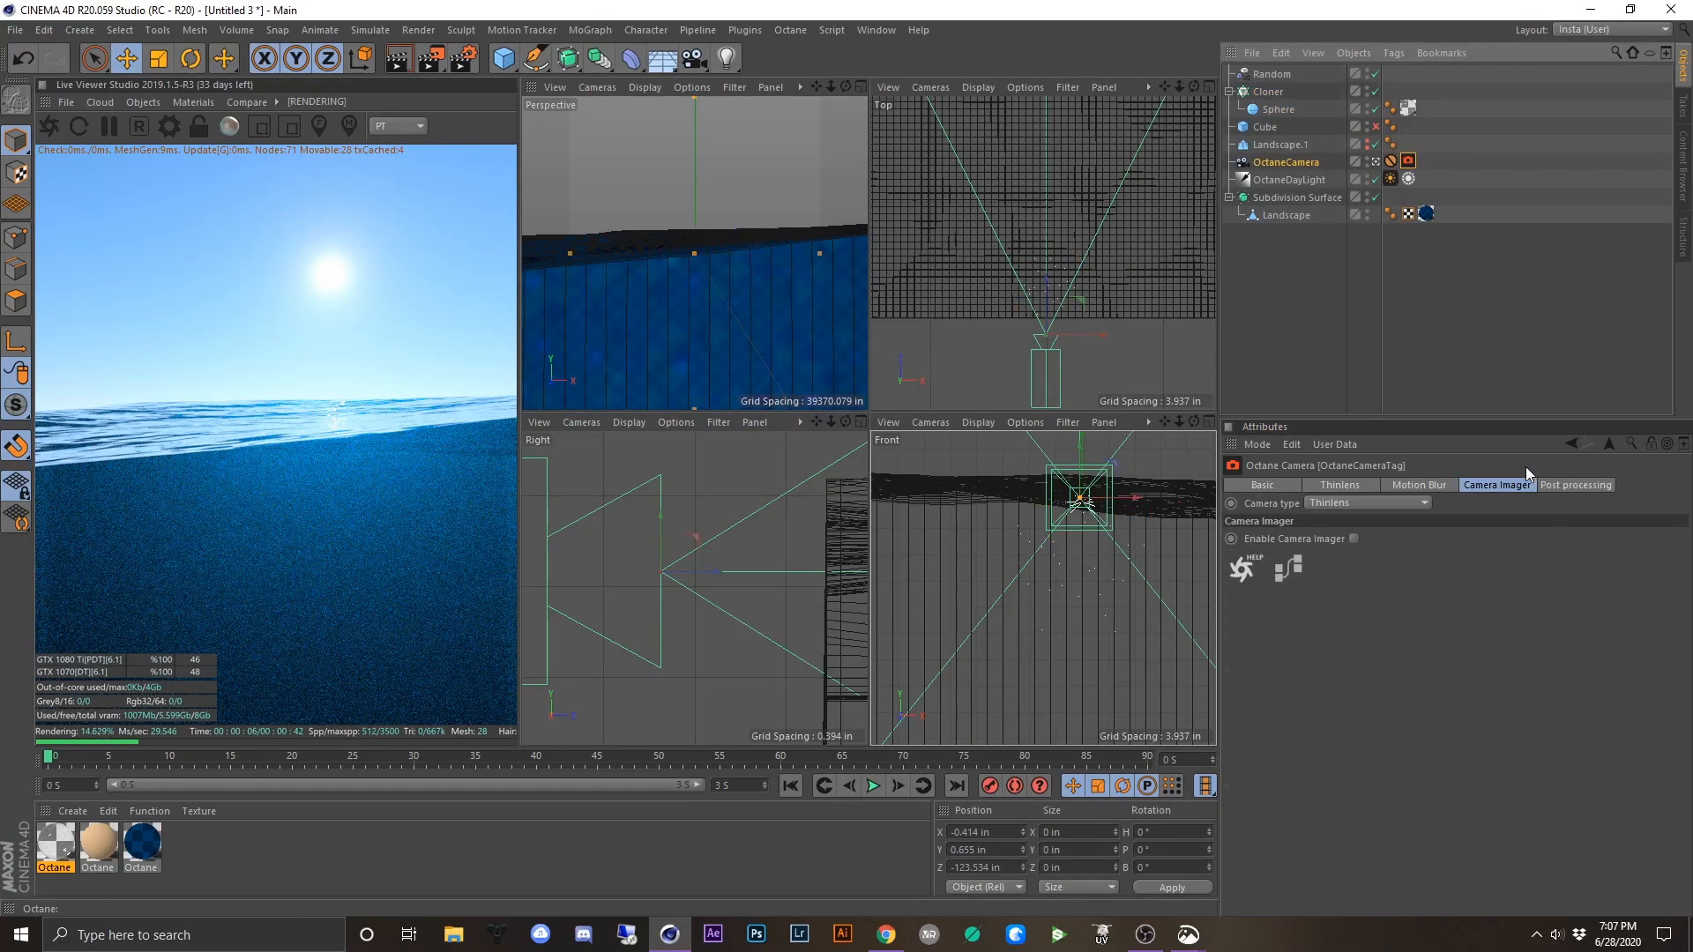
click(1353, 538)
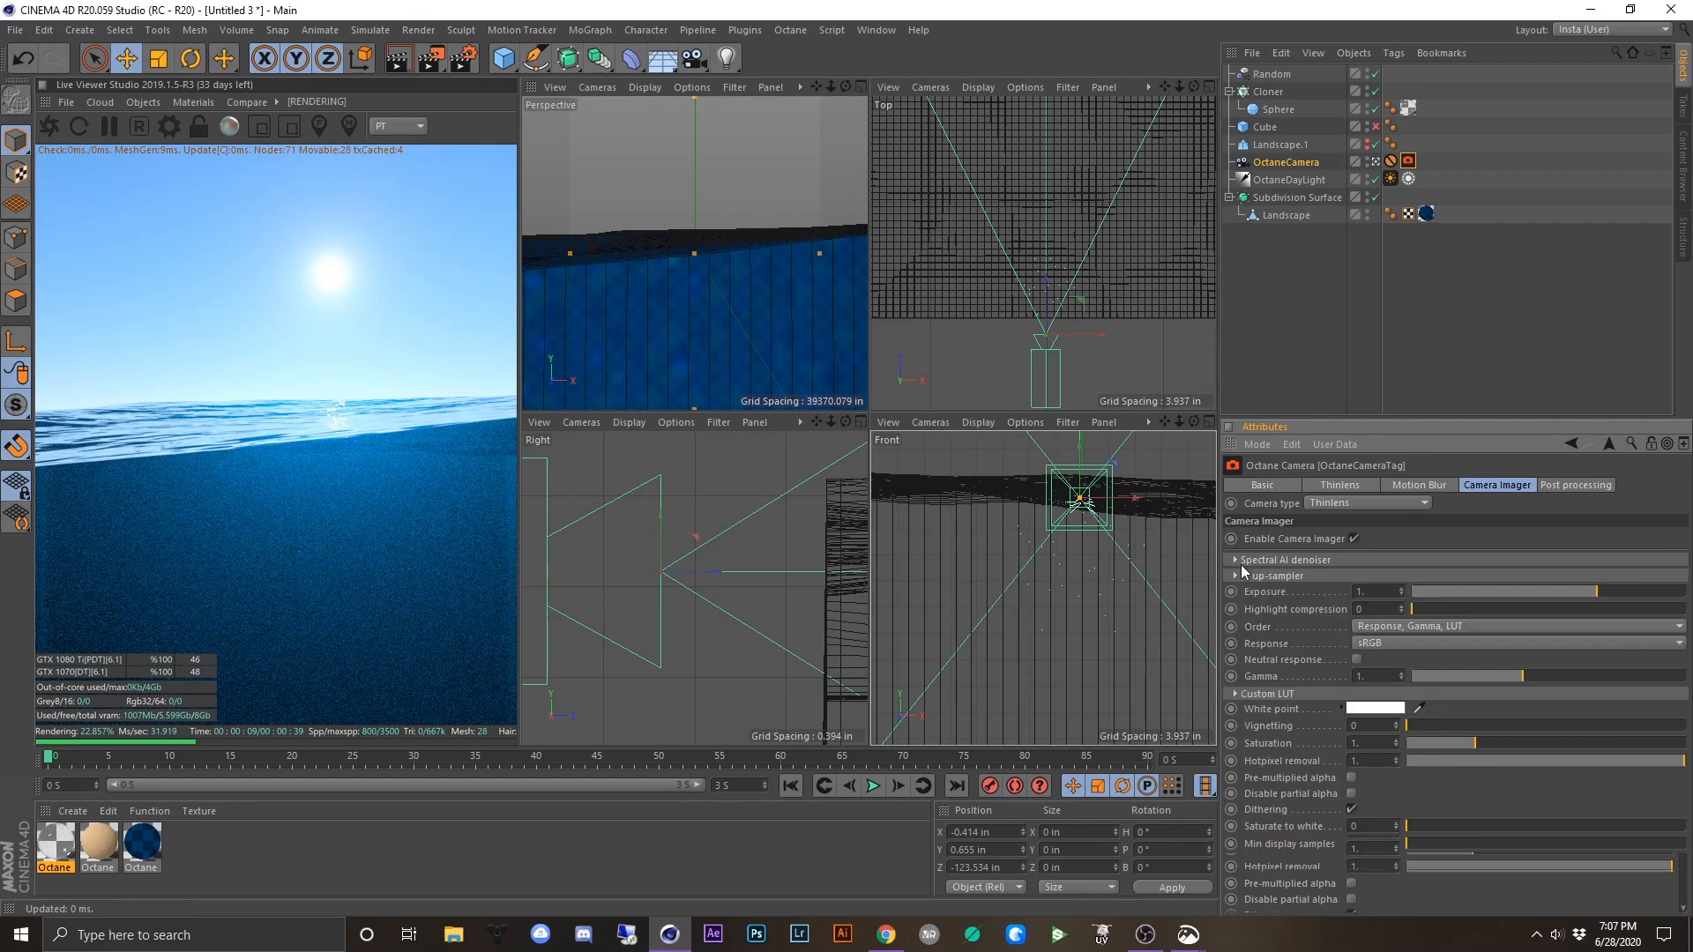
click(1367, 576)
click(1368, 595)
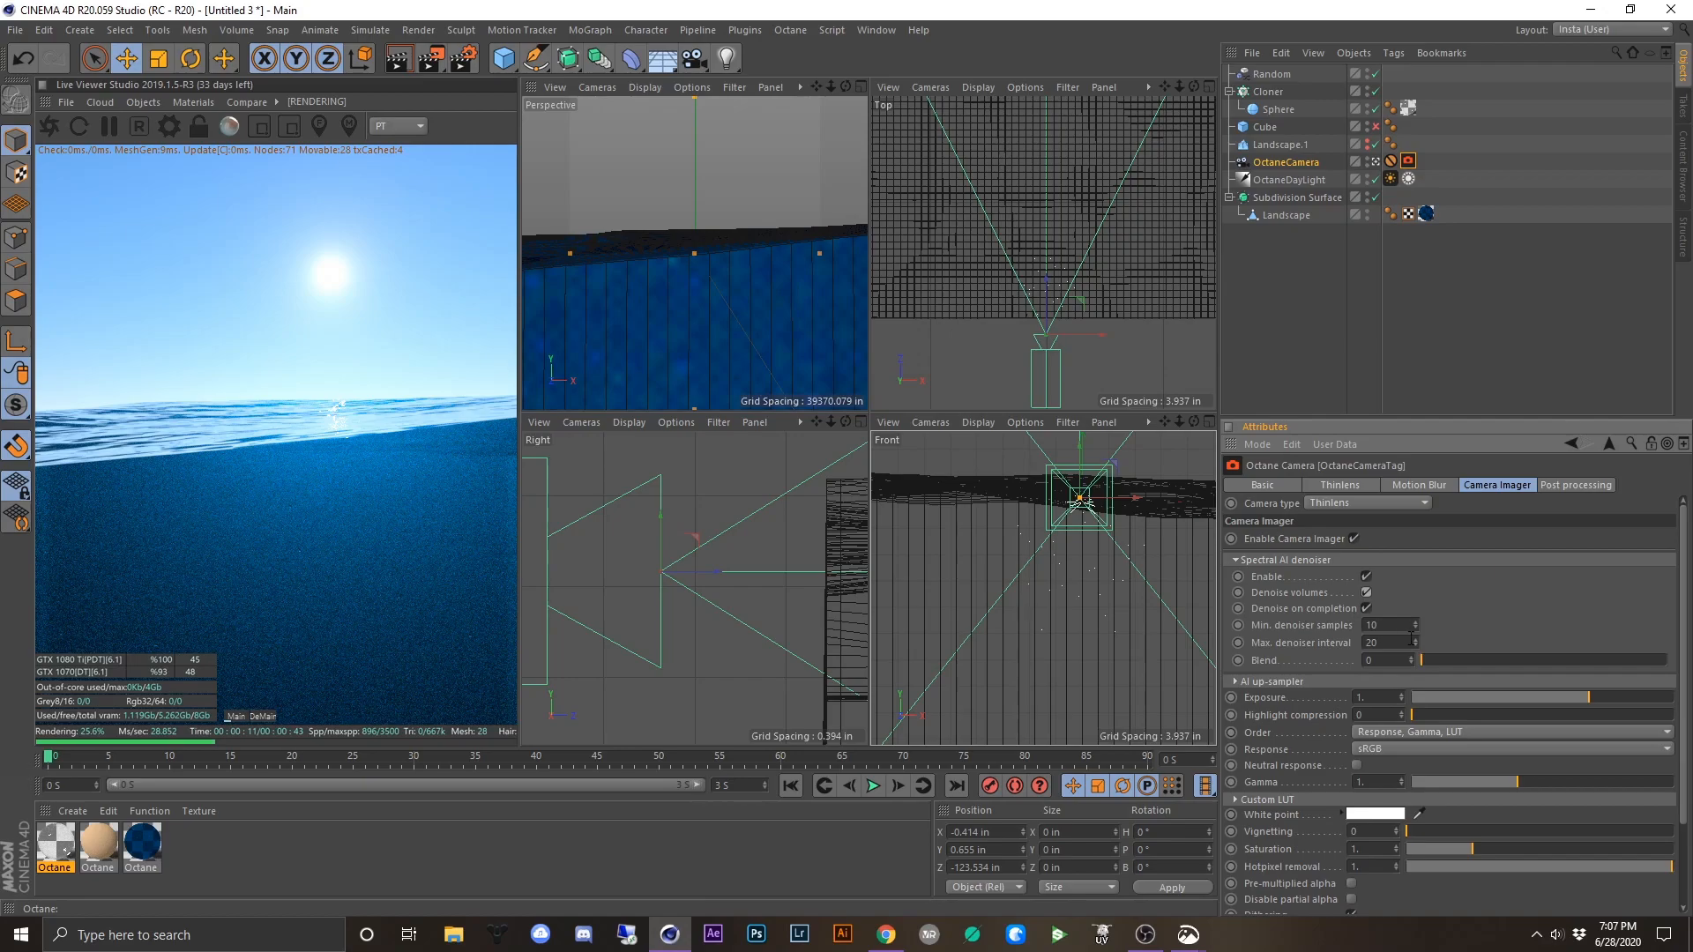
click(1366, 609)
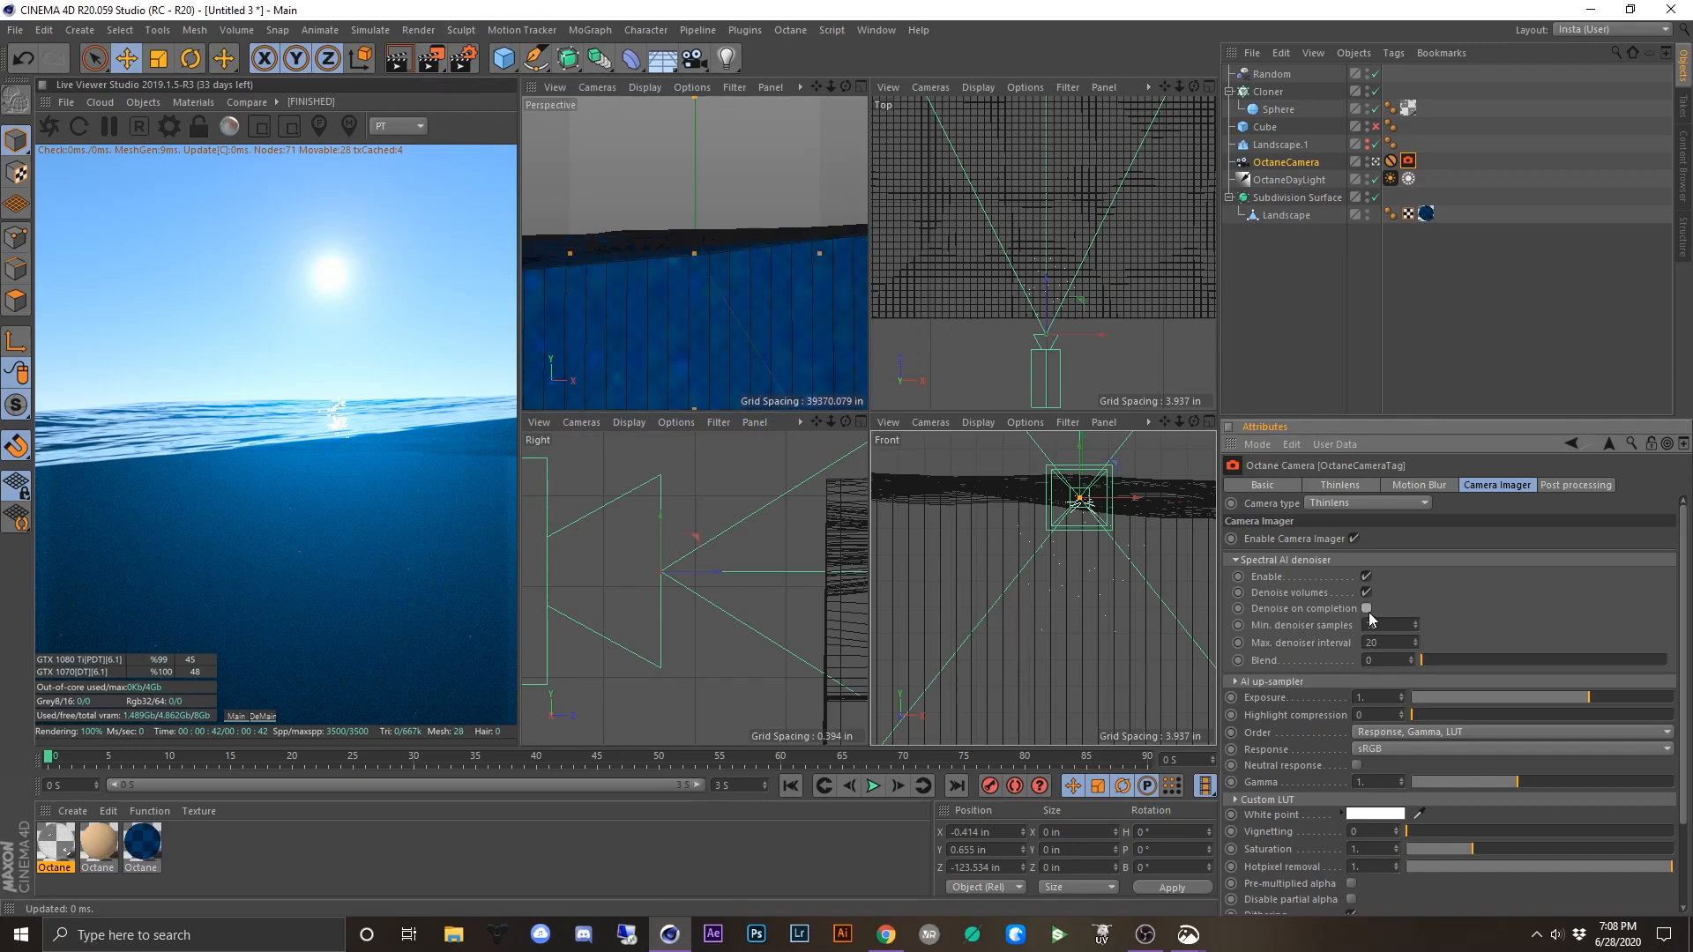
- Show the denoised main pass in the Live Viewer and enable the Cube in the scene
click(234, 716)
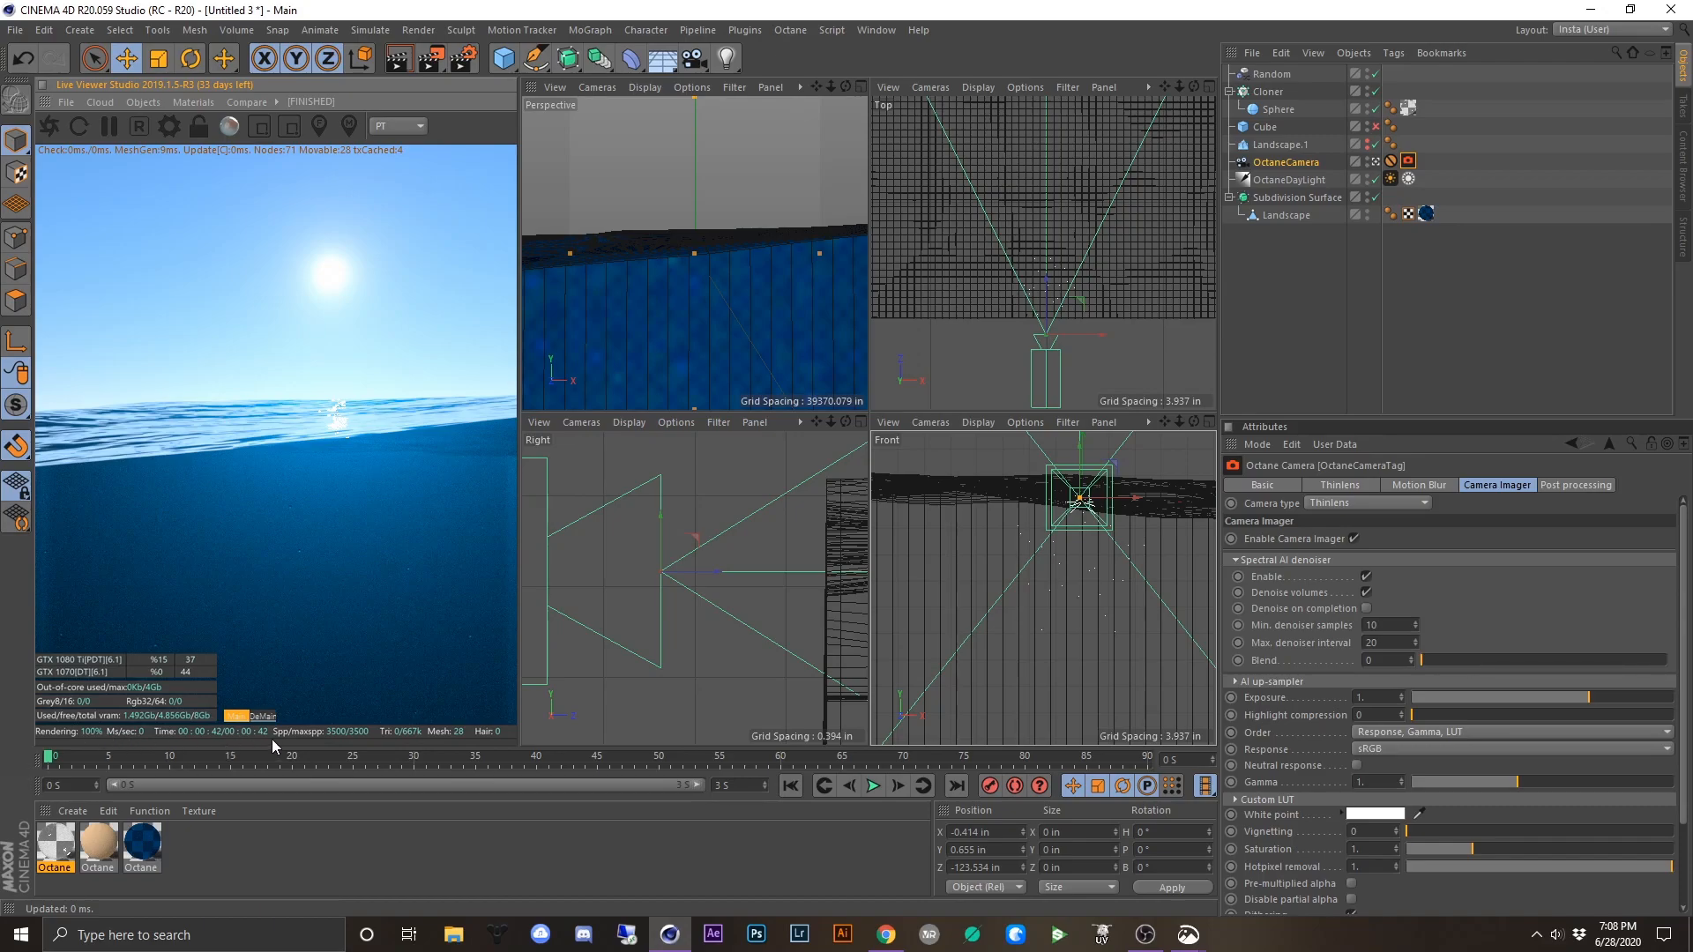
click(260, 717)
click(1375, 126)
- Check the iceberg reference post in Chrome and browse the questions channel and member list of the FLUXED server in Discord
click(886, 935)
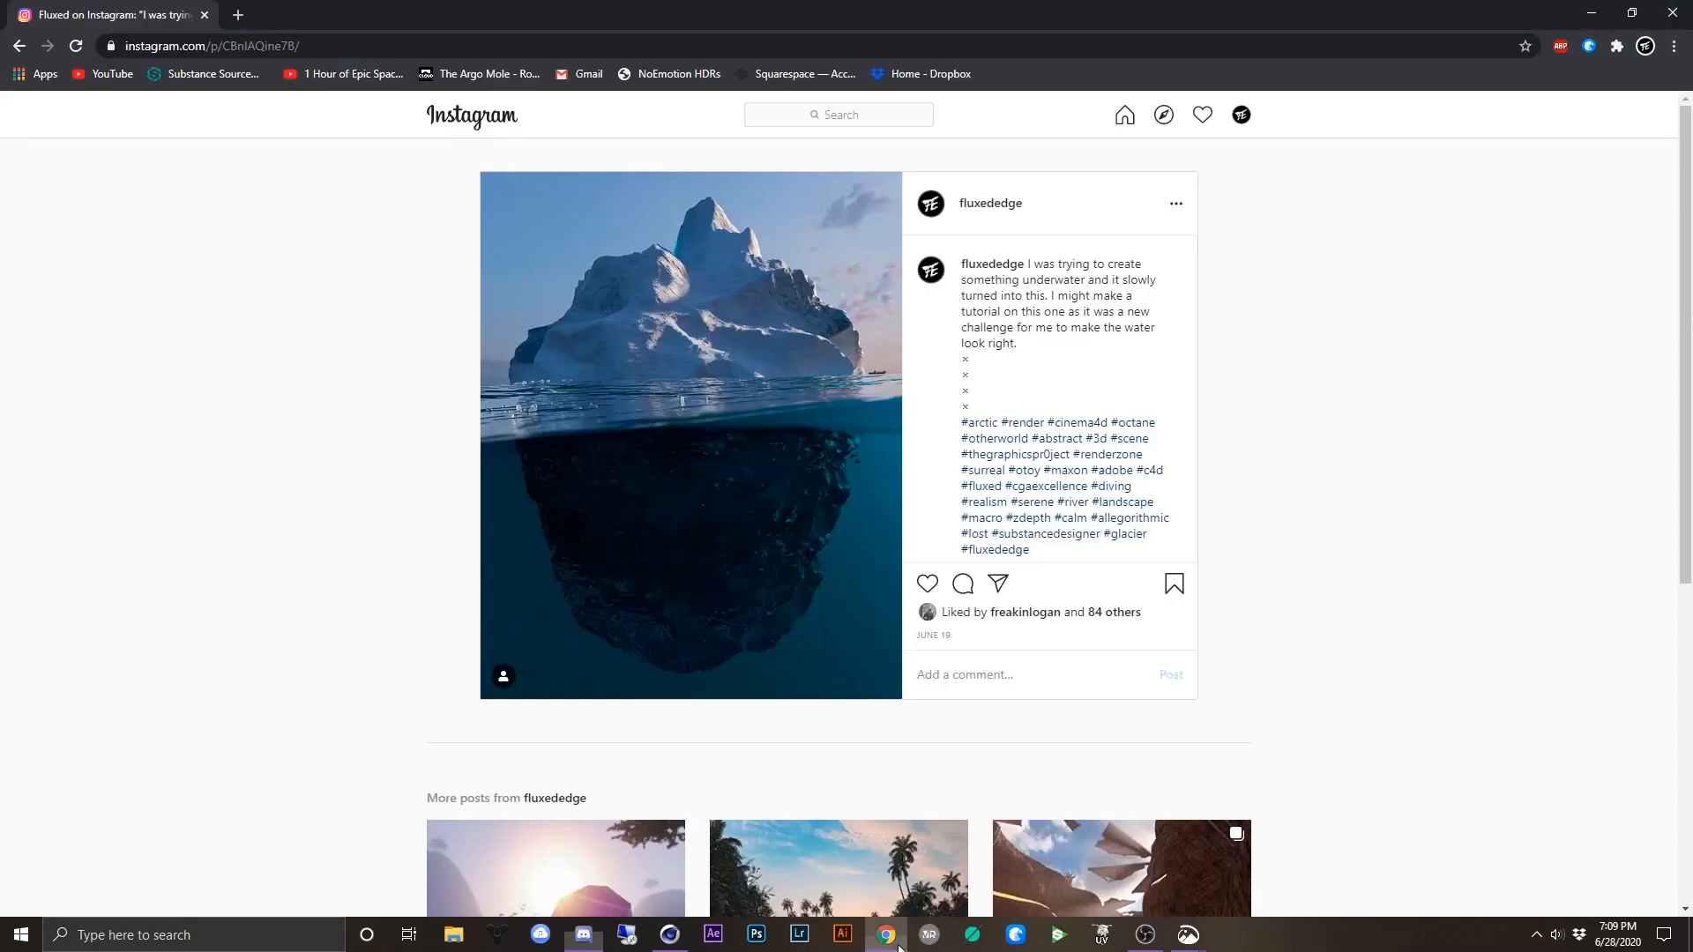
click(682, 938)
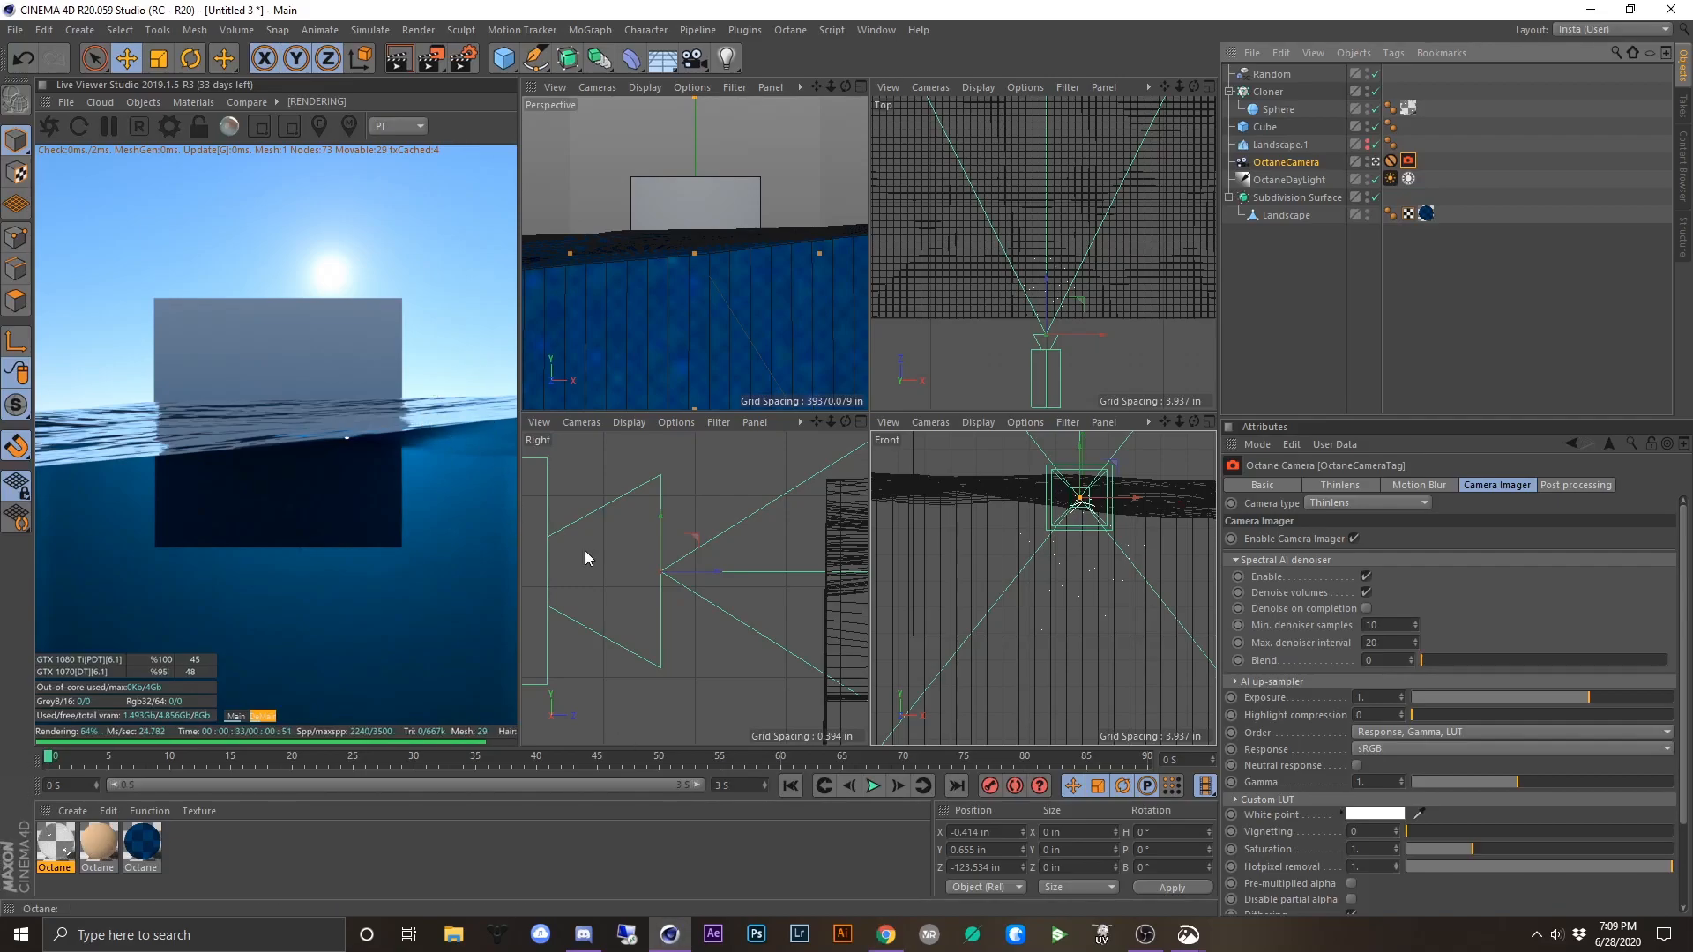
click(579, 941)
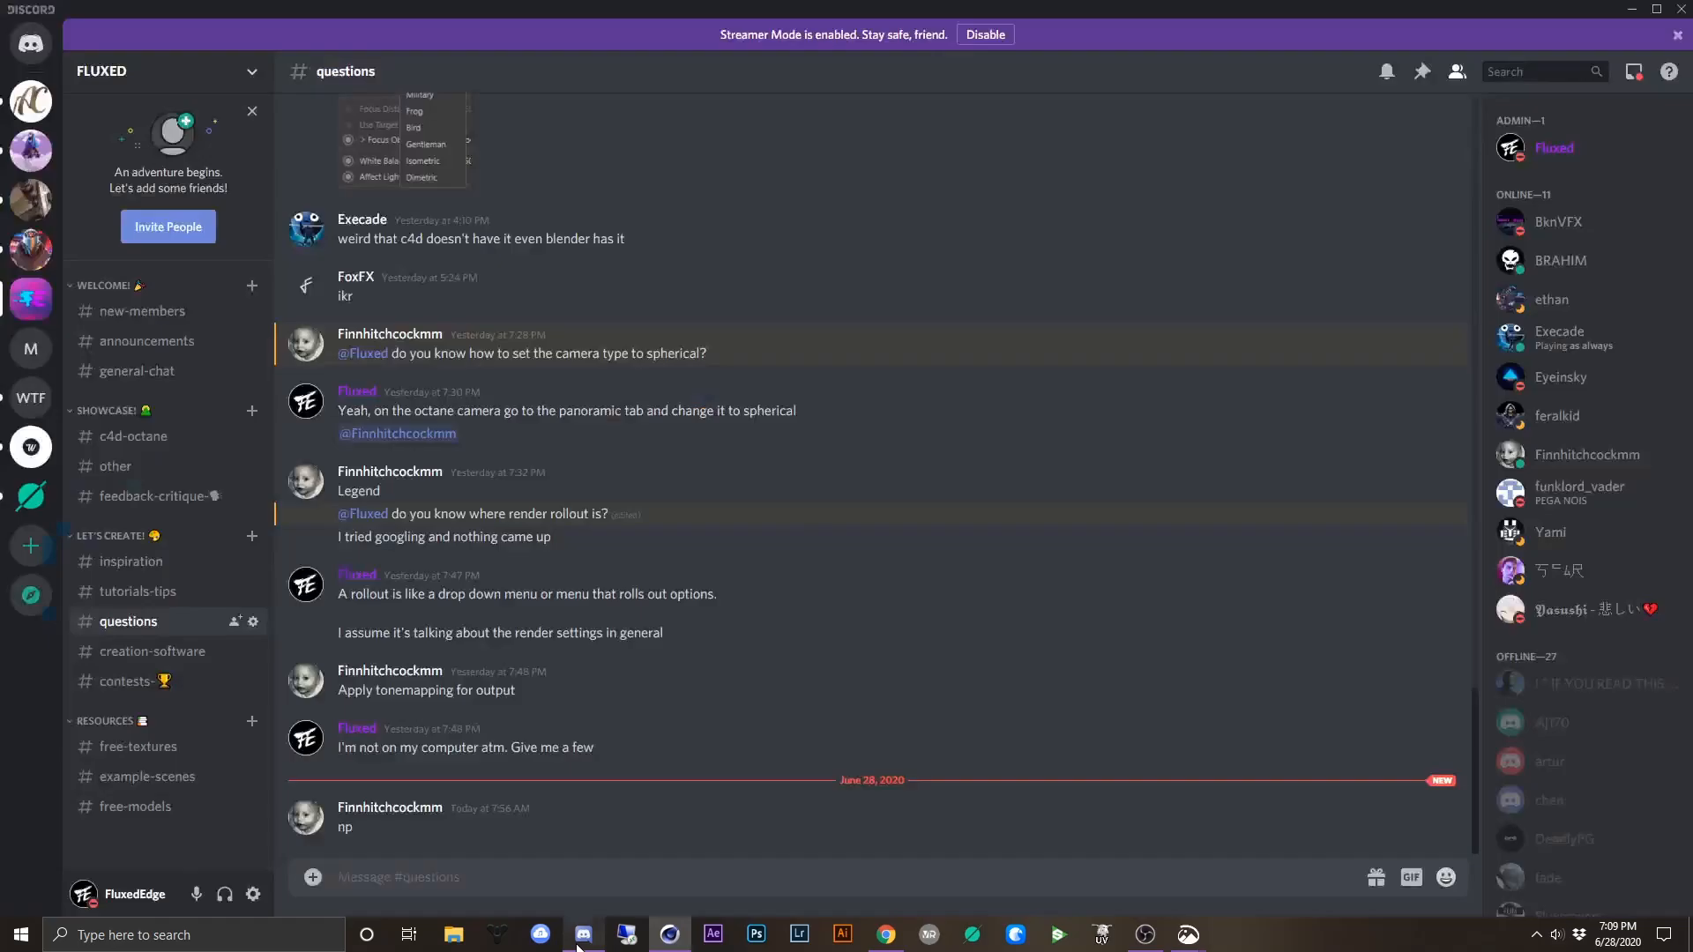
scroll(325, 458, up, 4)
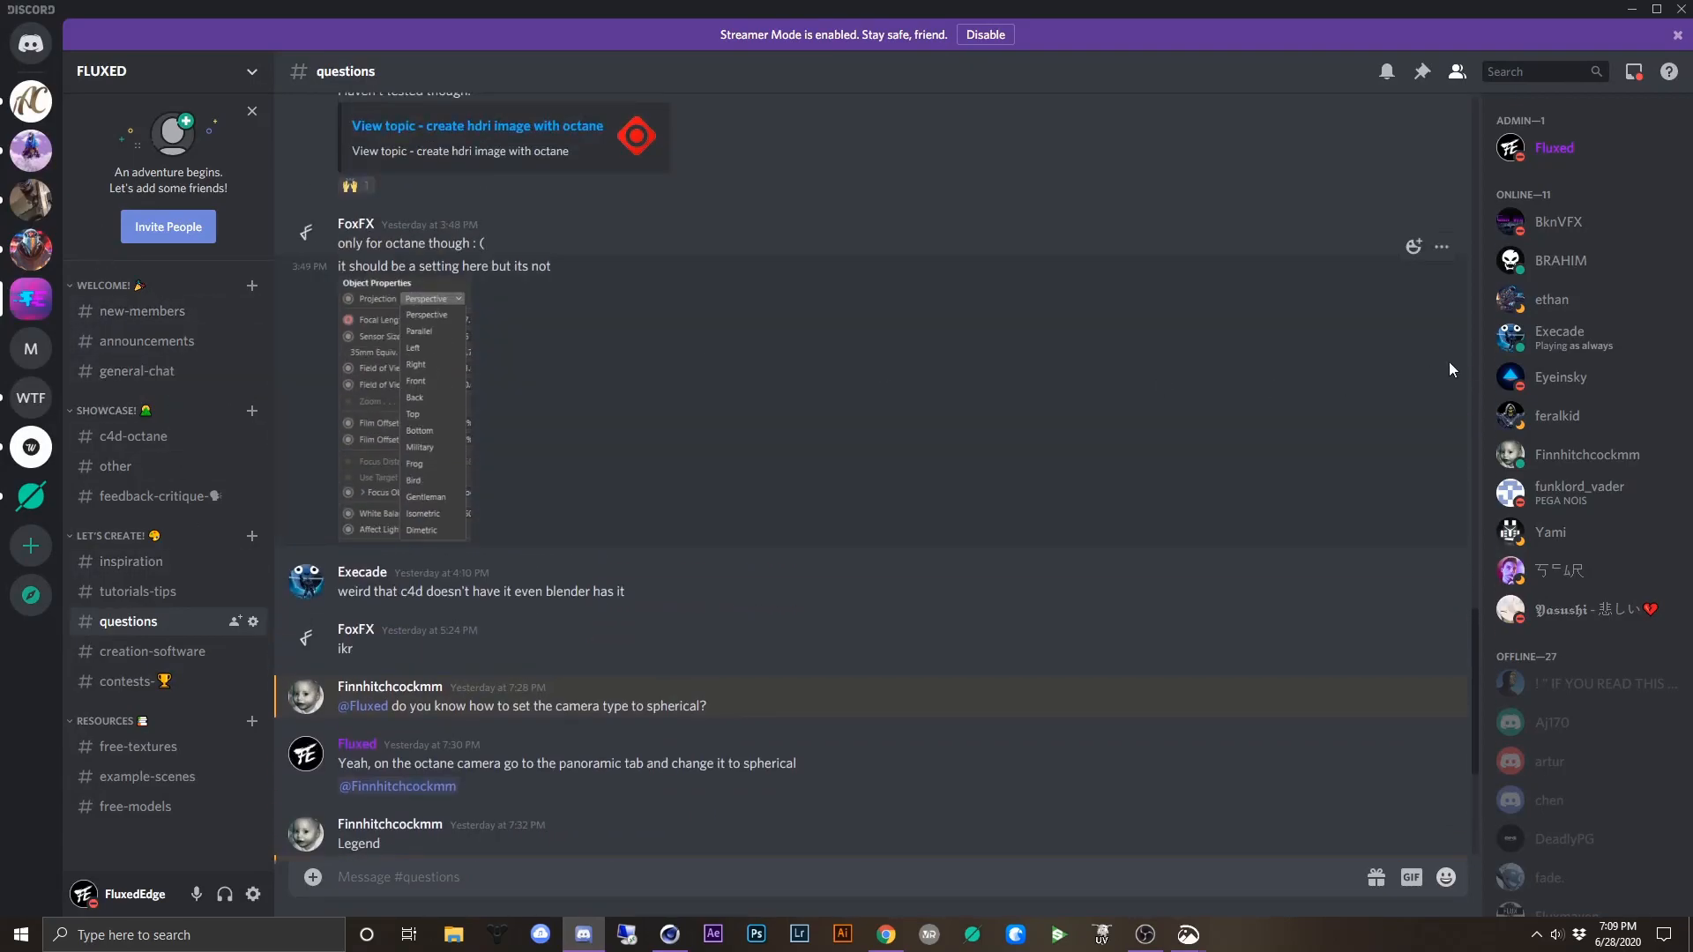
scroll(1543, 675, down, 8)
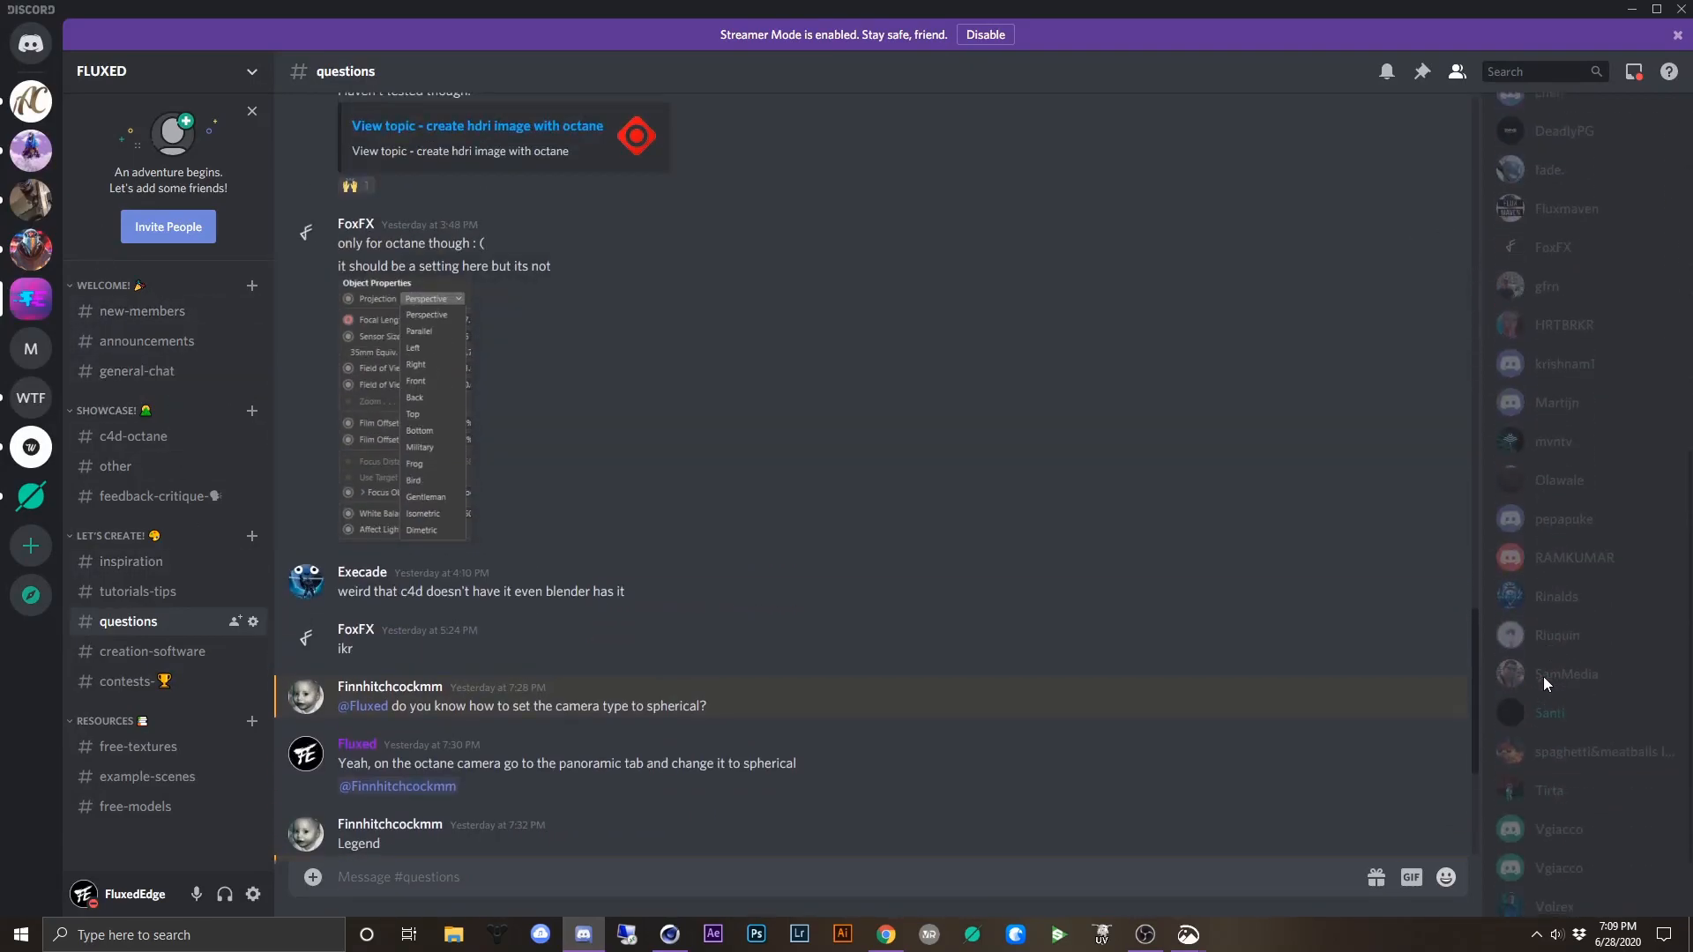
scroll(1543, 675, down, 1)
scroll(432, 709, down, 3)
scroll(463, 685, down, 1)
scroll(488, 728, up, 10)
scroll(480, 732, up, 20)
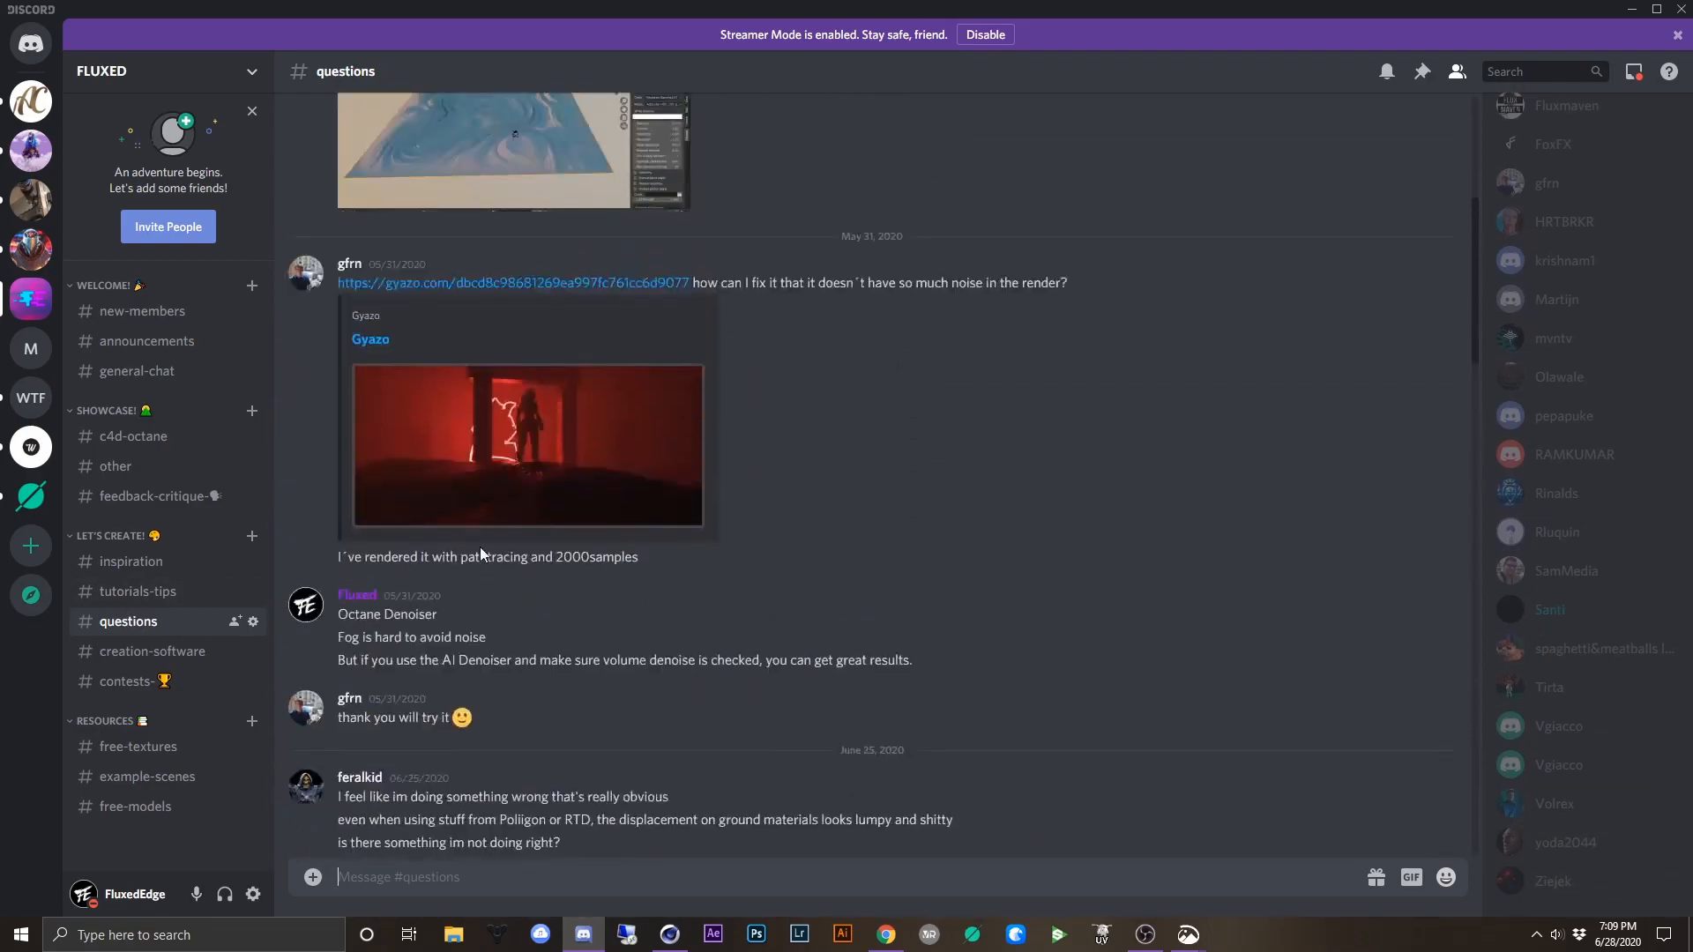
scroll(592, 540, down, 3)
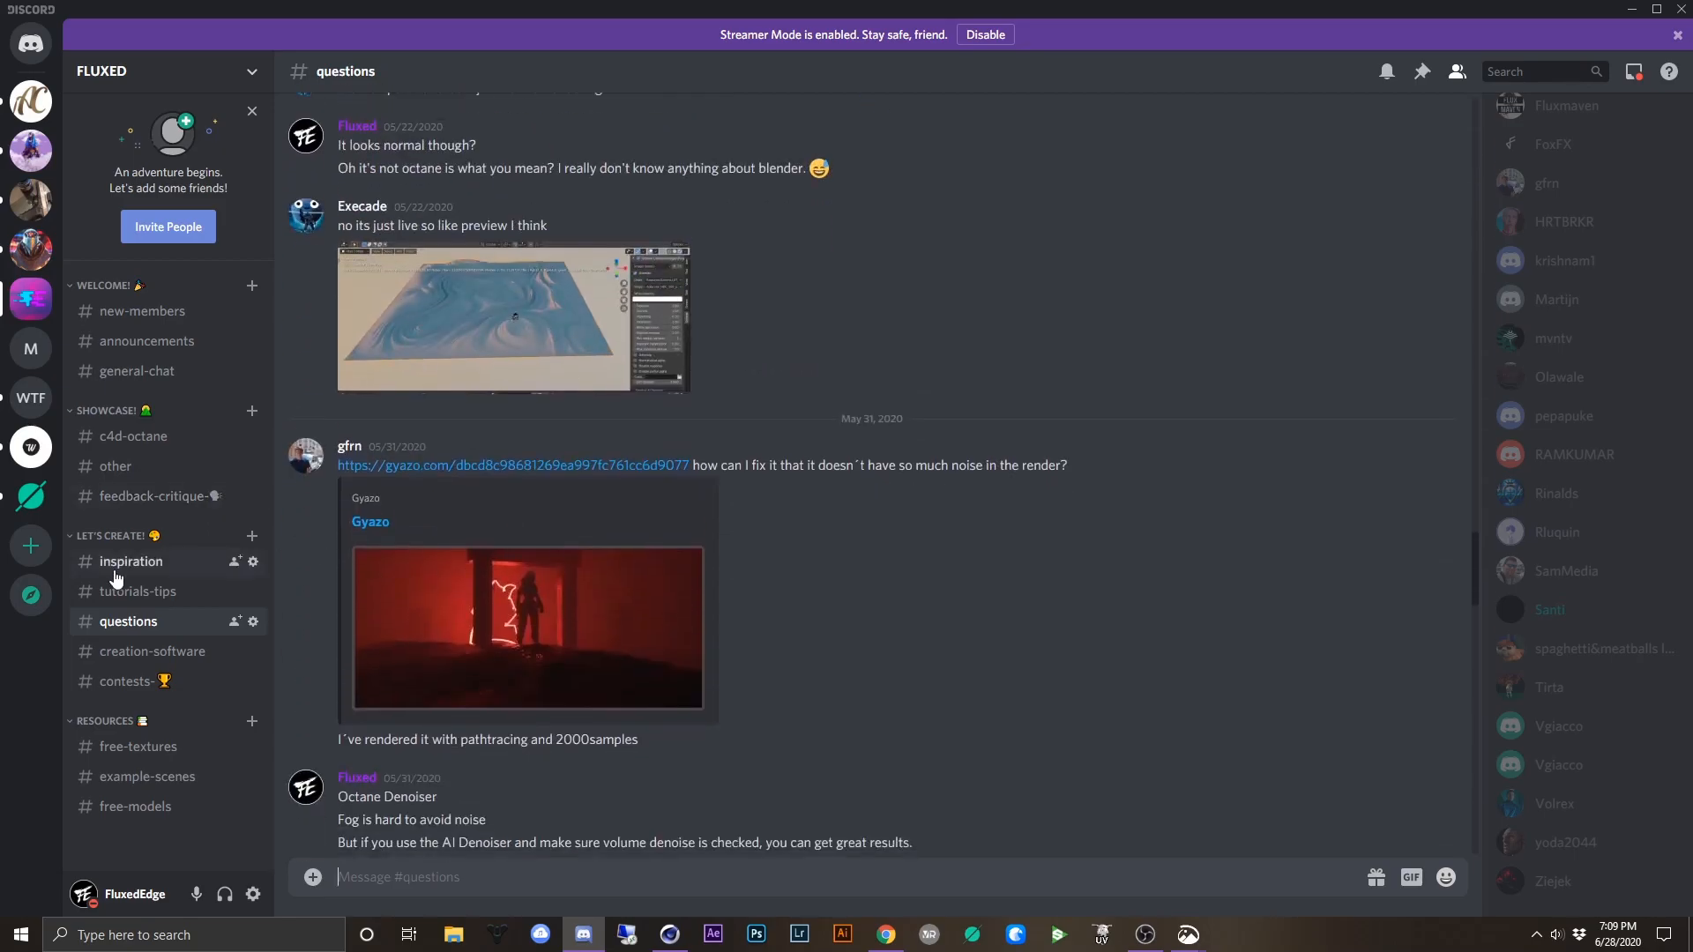
- Look through the server's tutorials-tips, questions and creation-software channels
click(132, 593)
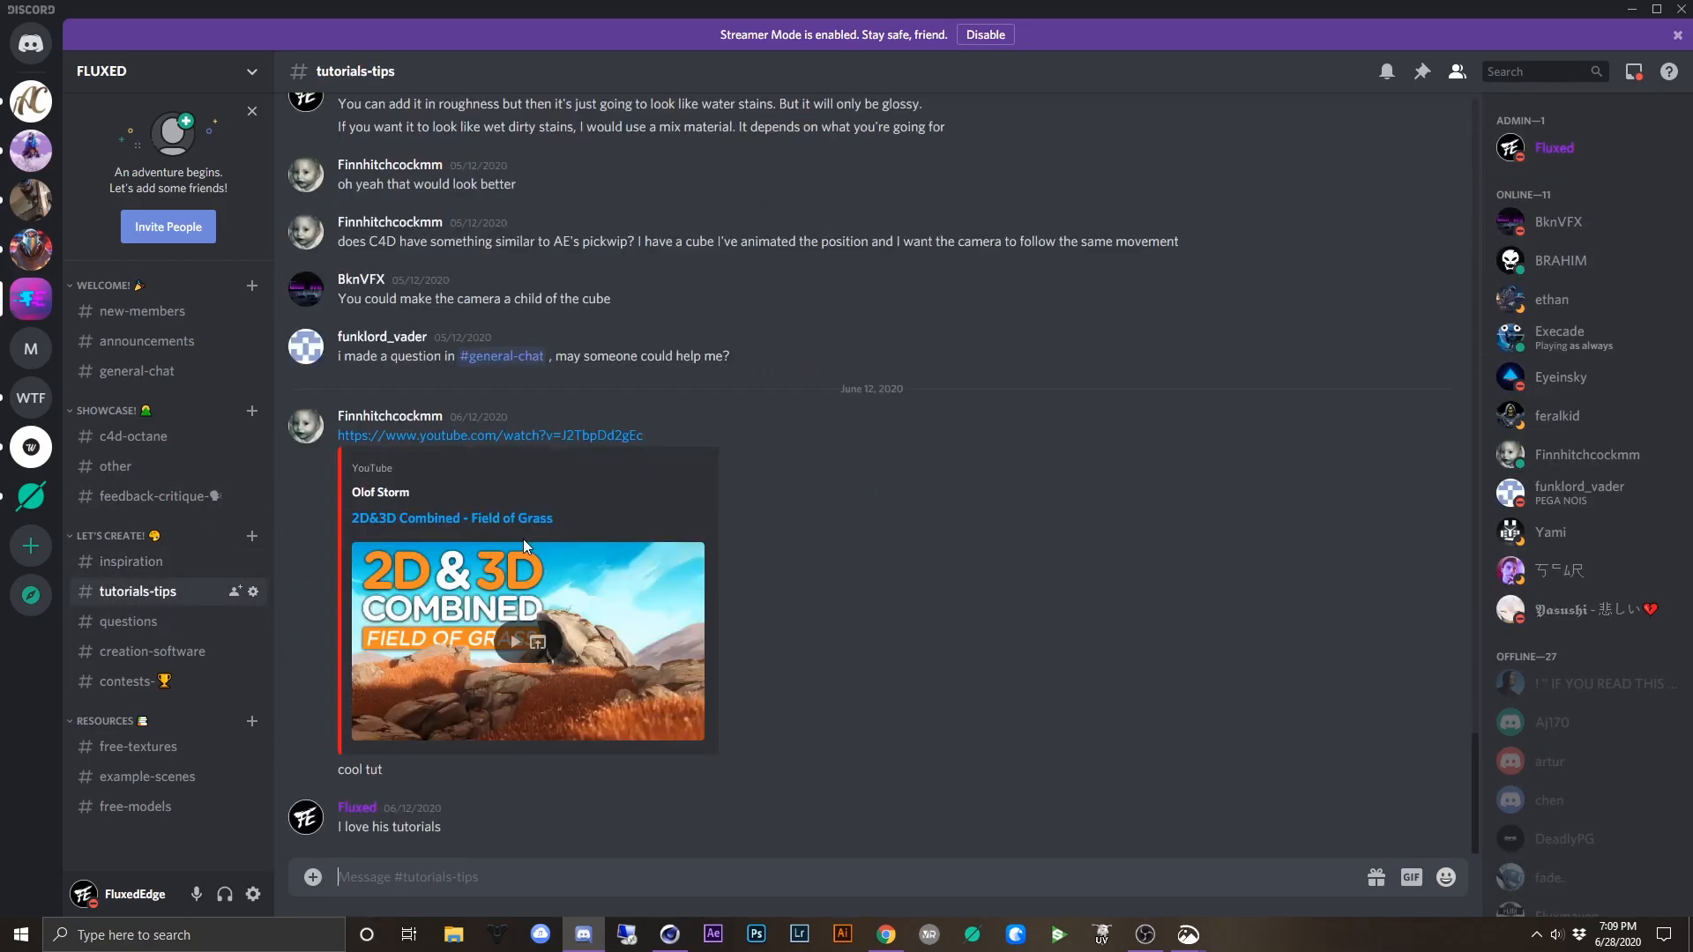
scroll(382, 659, up, 5)
click(127, 621)
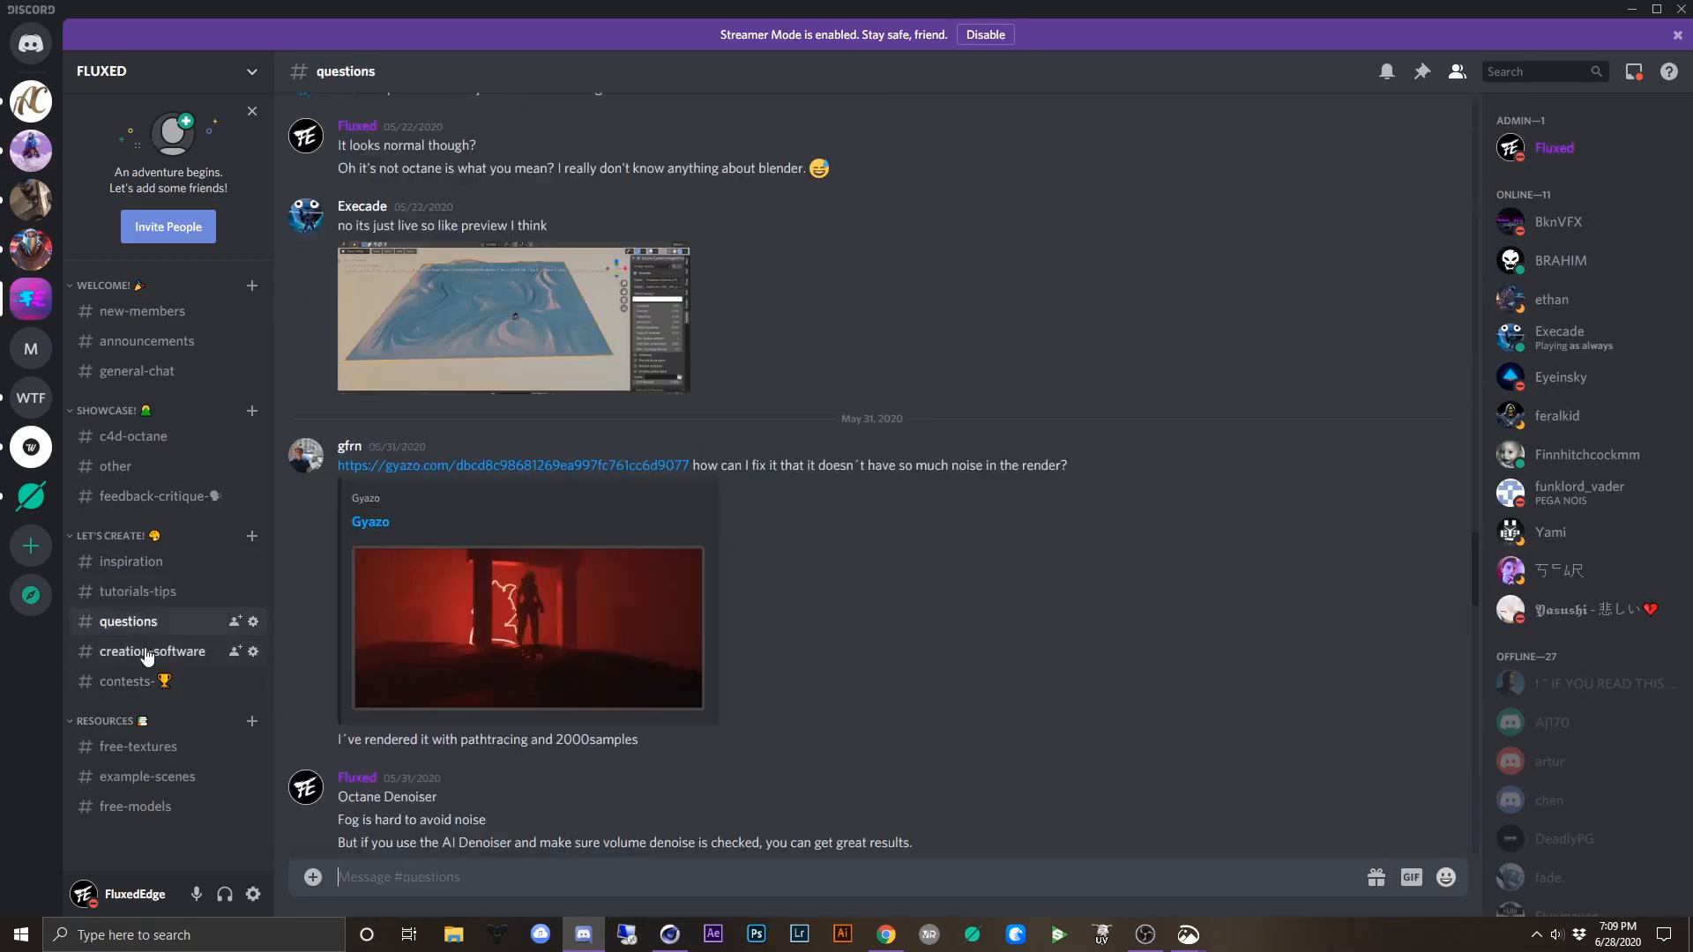
scroll(443, 743, up, 3)
scroll(442, 743, down, 7)
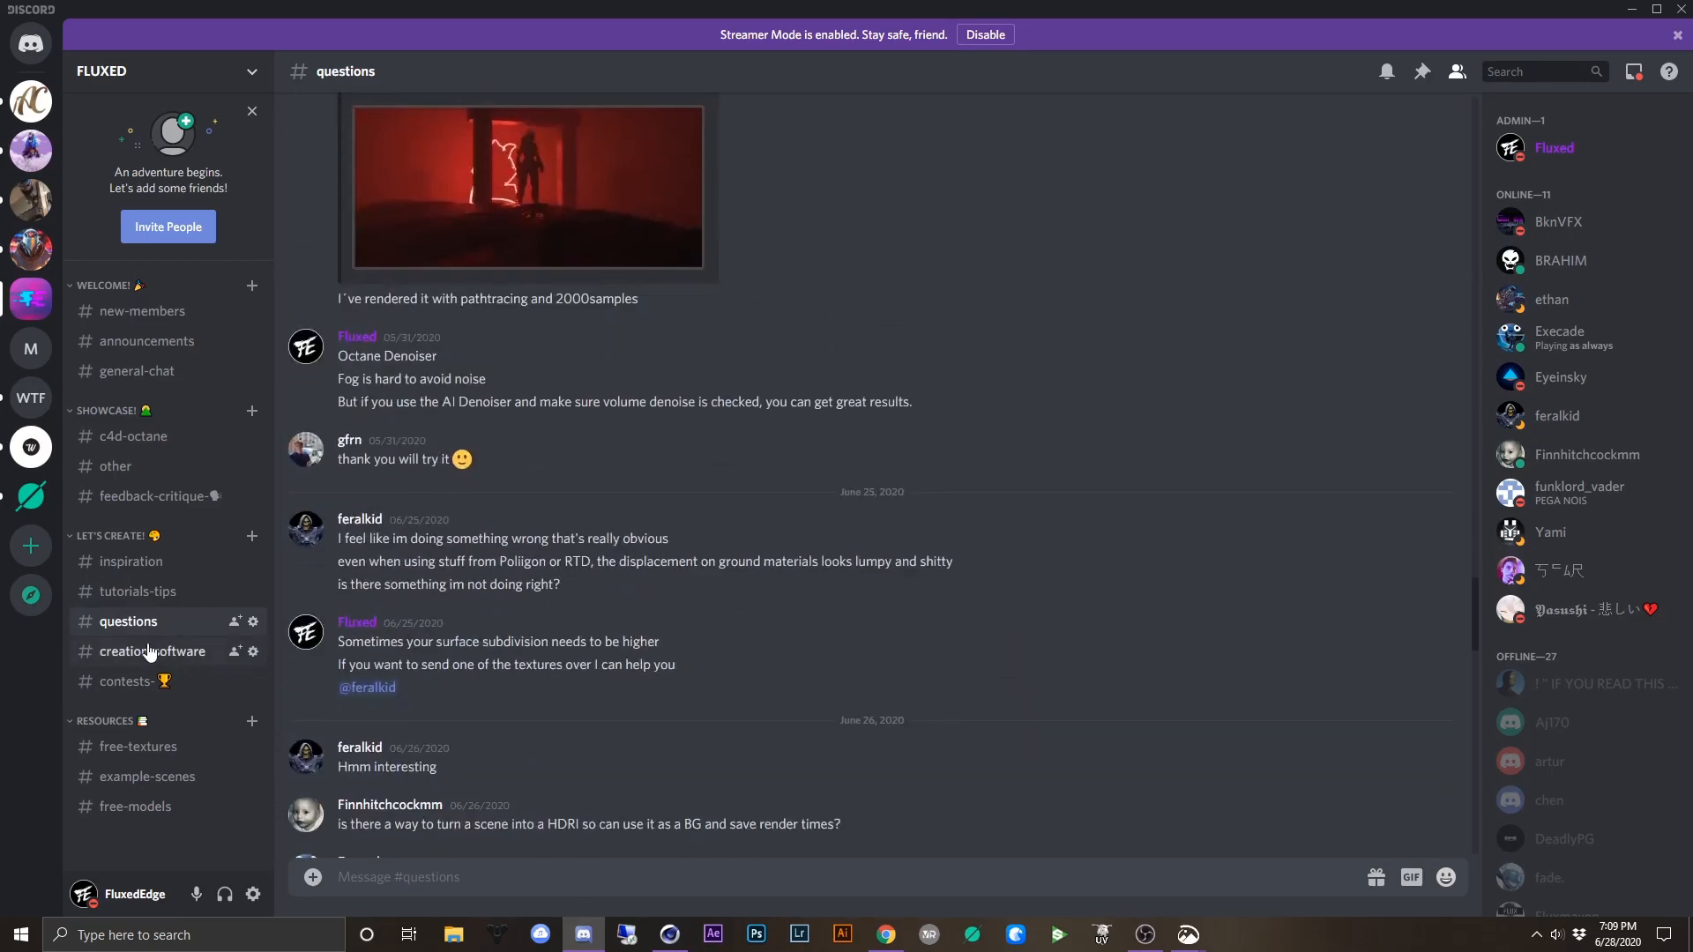
click(151, 651)
scroll(510, 705, up, 1)
scroll(509, 705, up, 10)
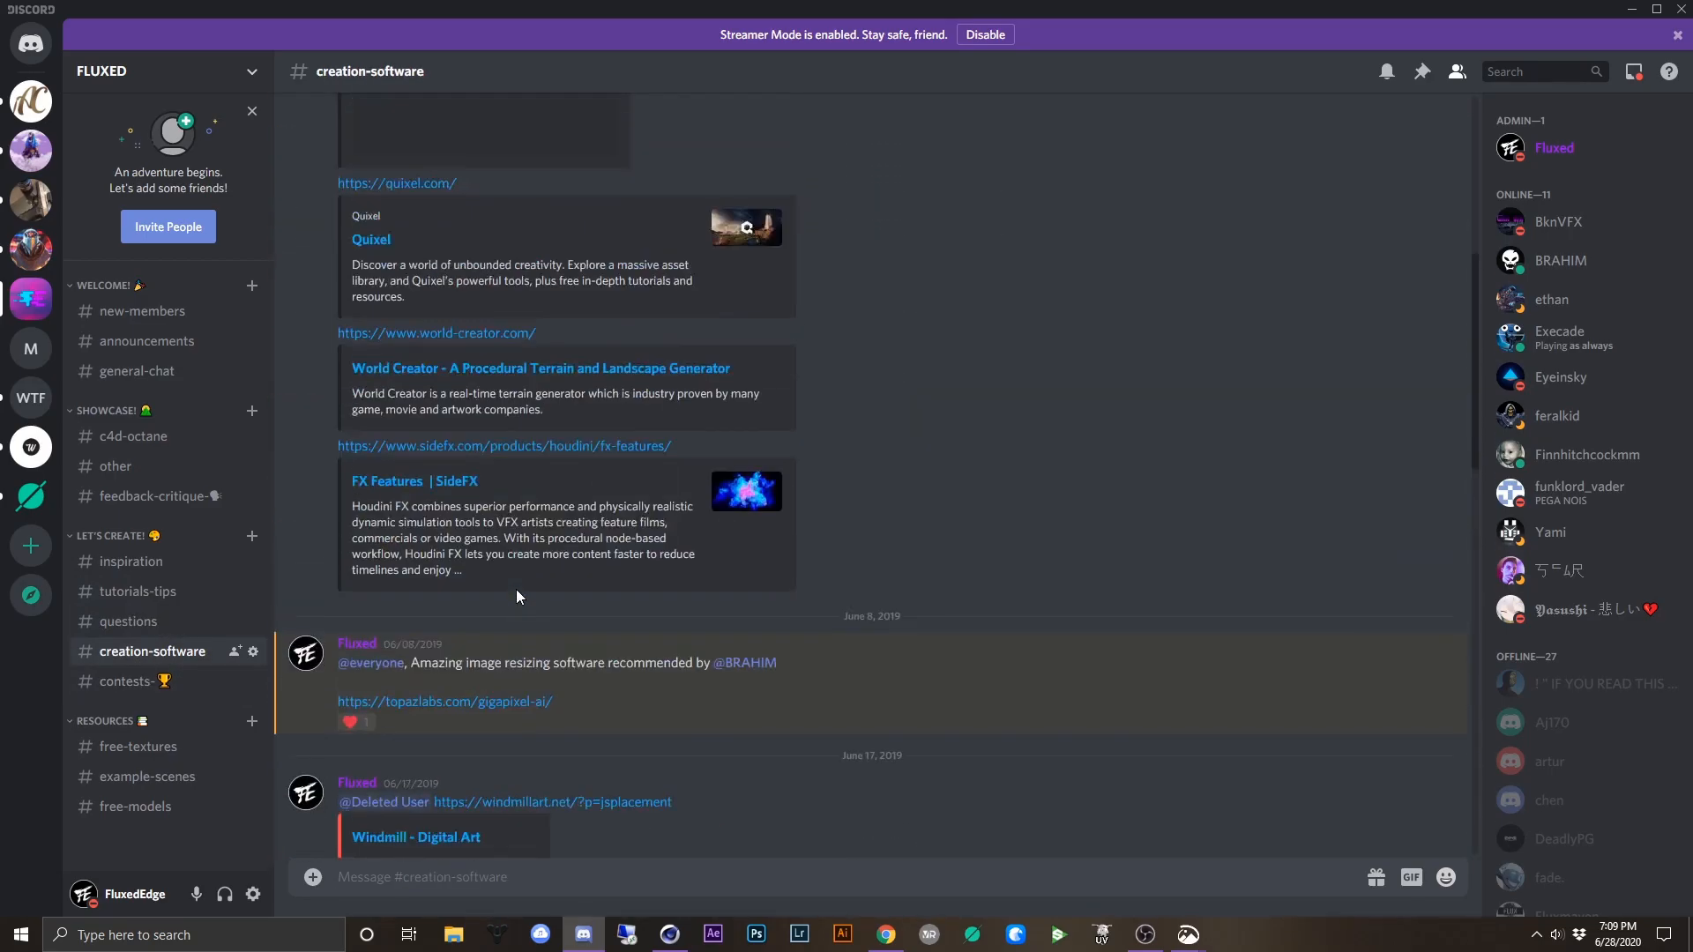
- Look through the free-textures, c4d-octane and feedback-critique channels and return to Cinema 4D
click(167, 749)
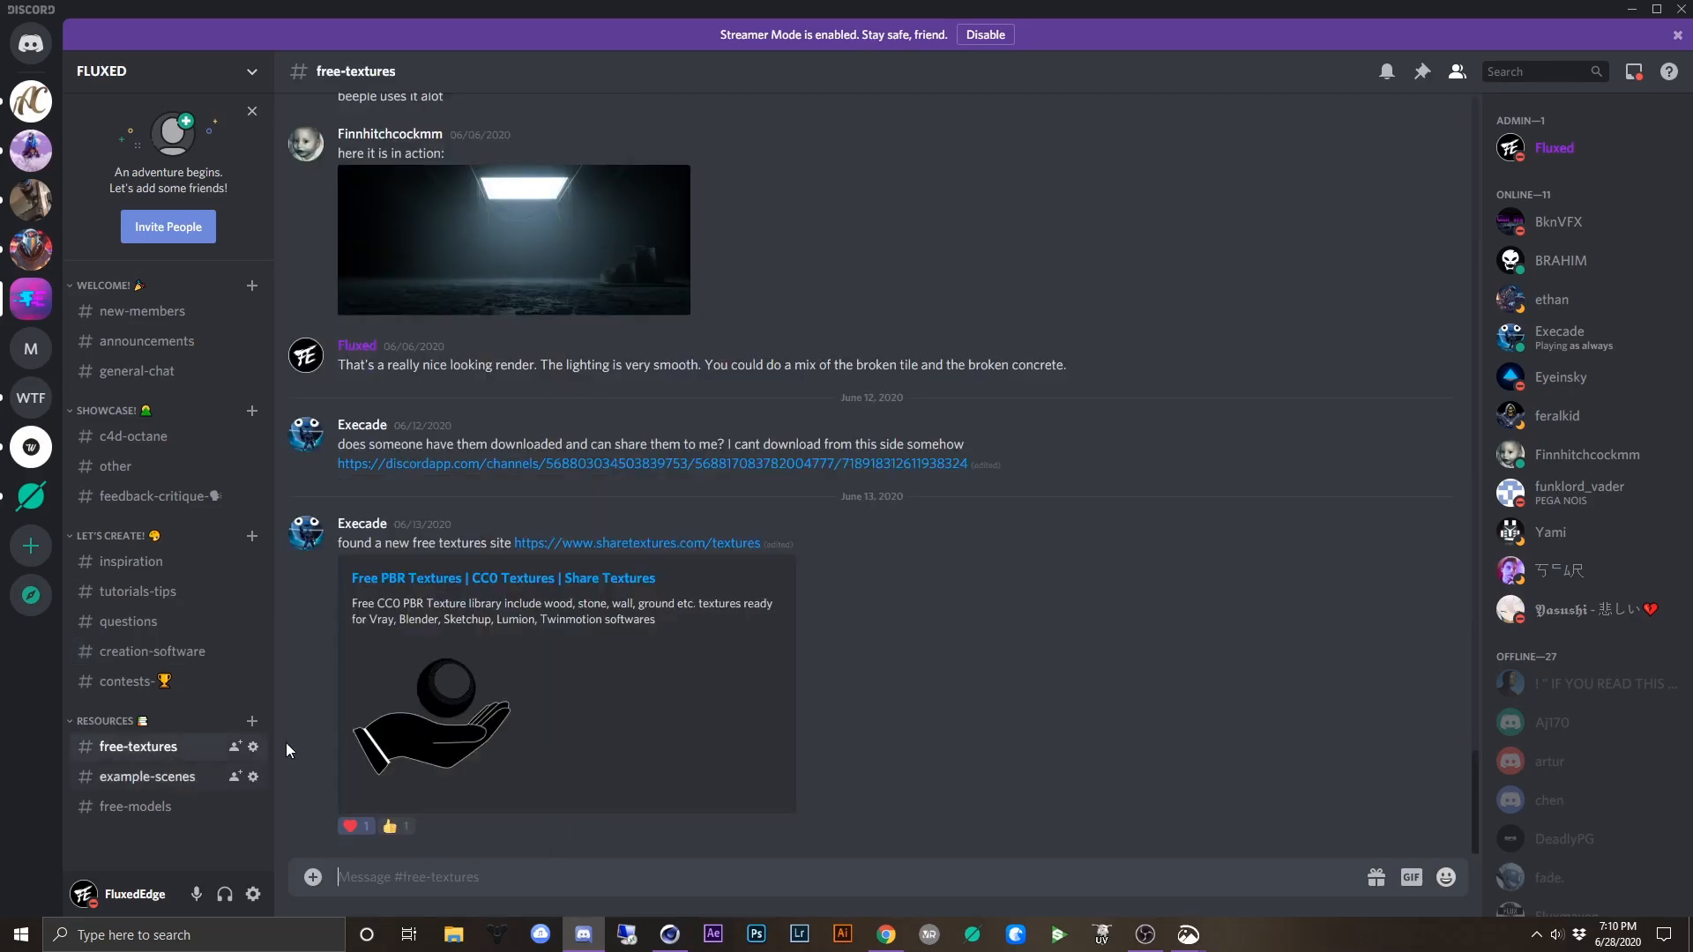
scroll(461, 711, up, 5)
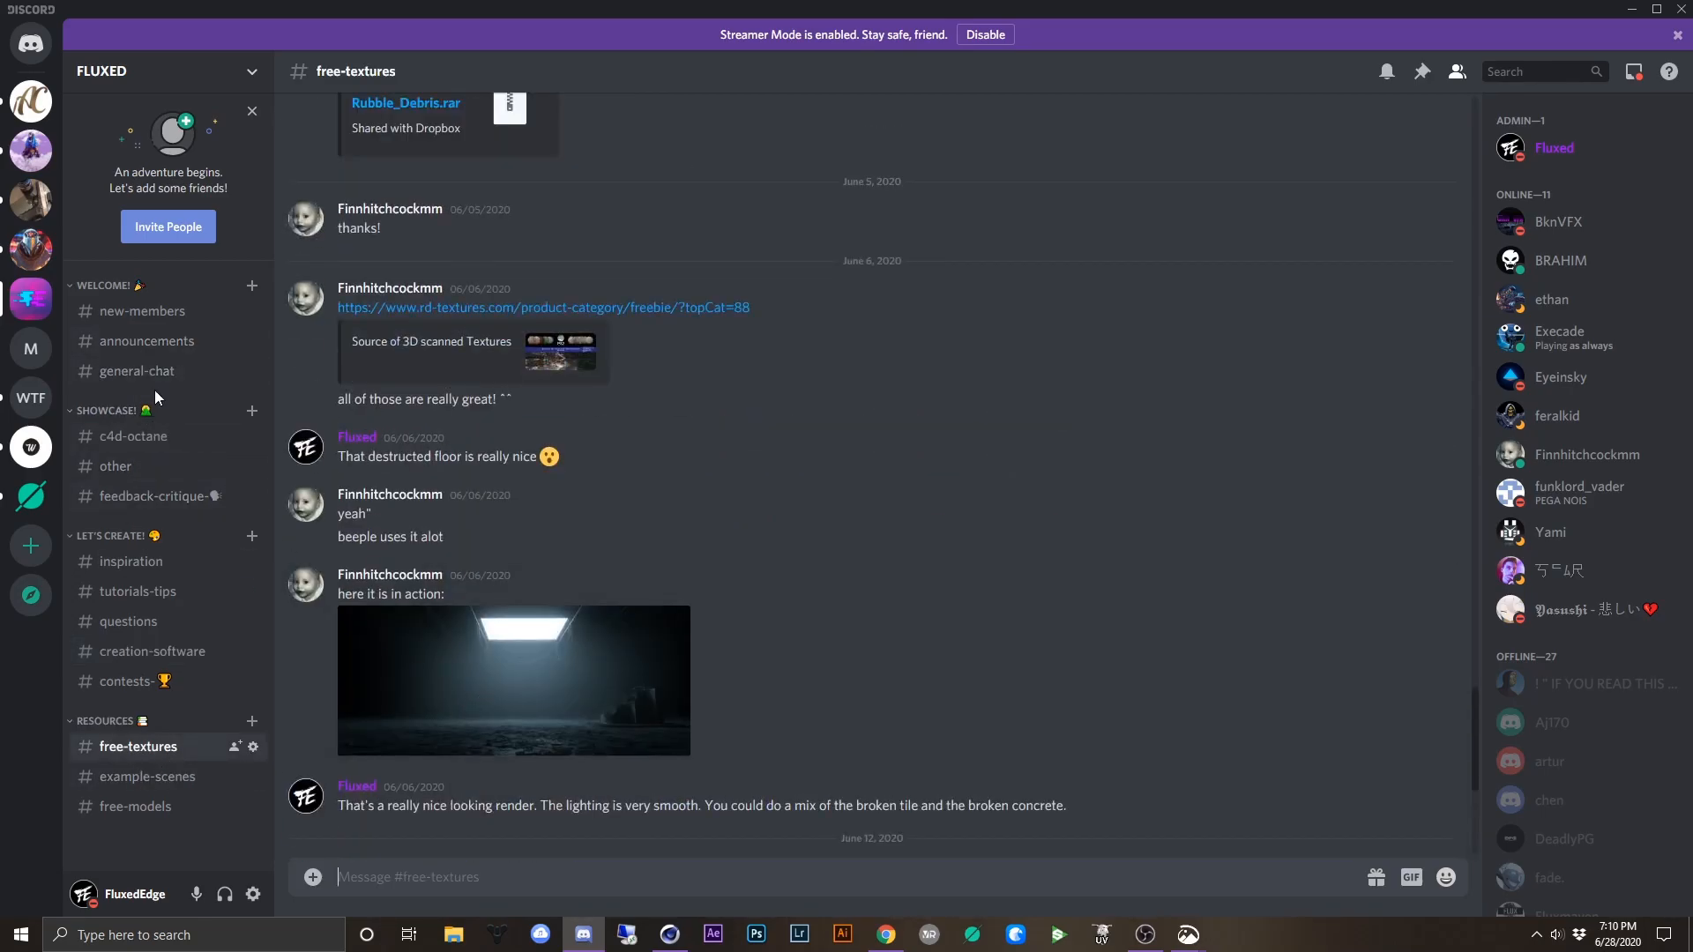
click(132, 435)
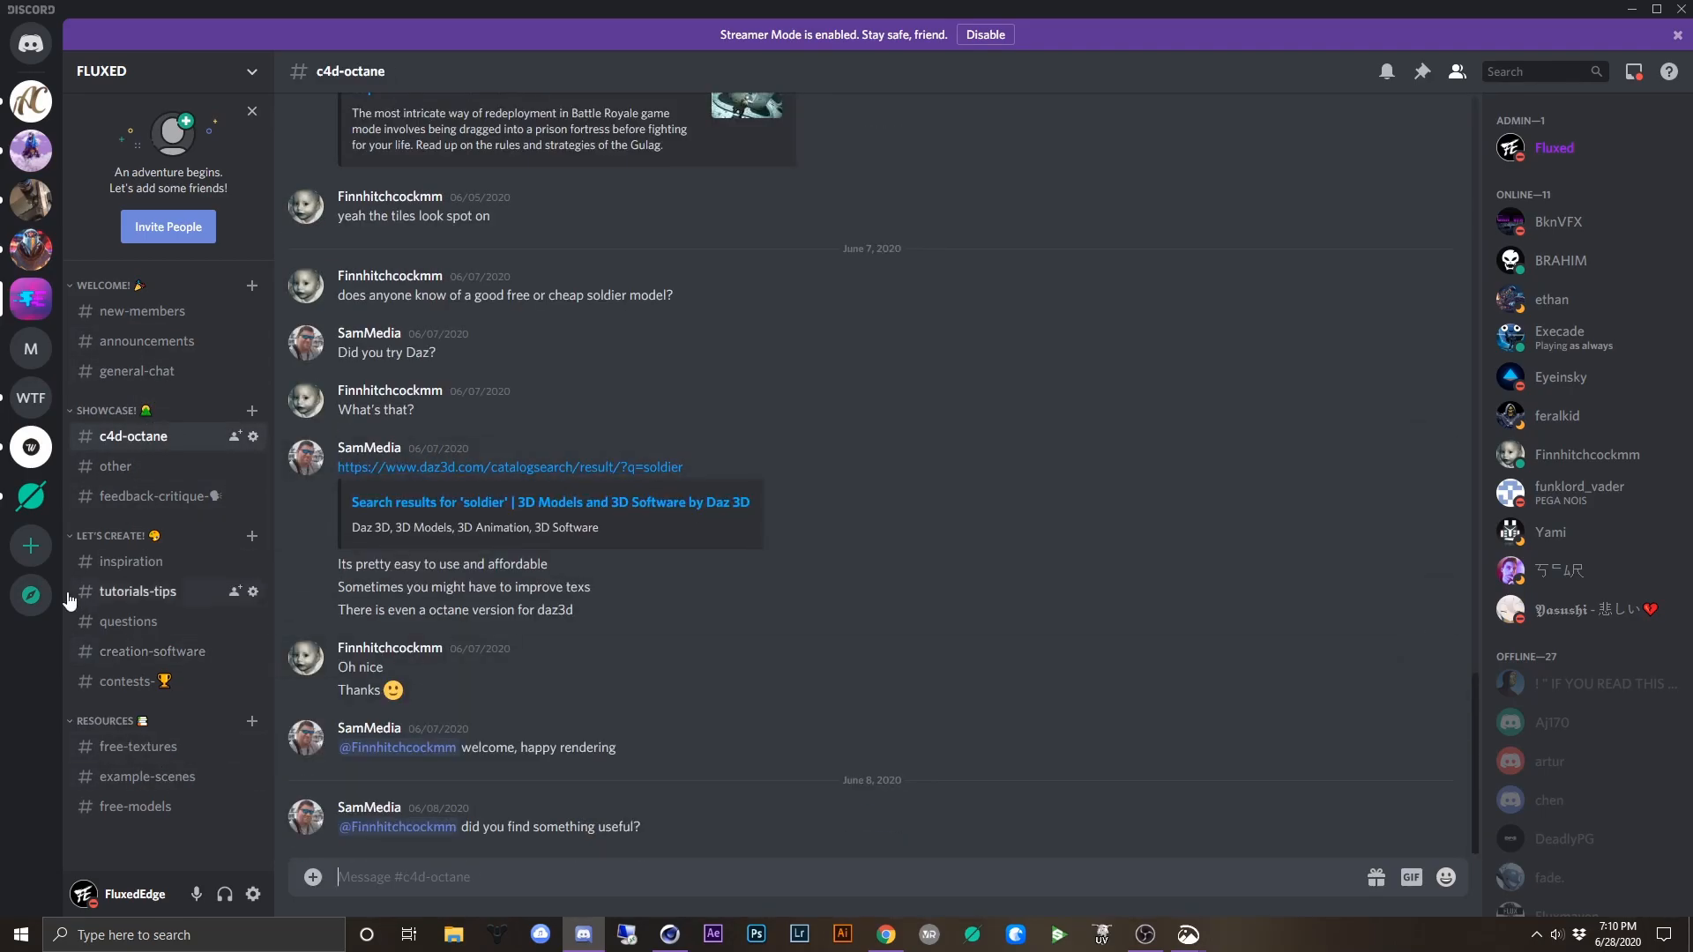
click(148, 501)
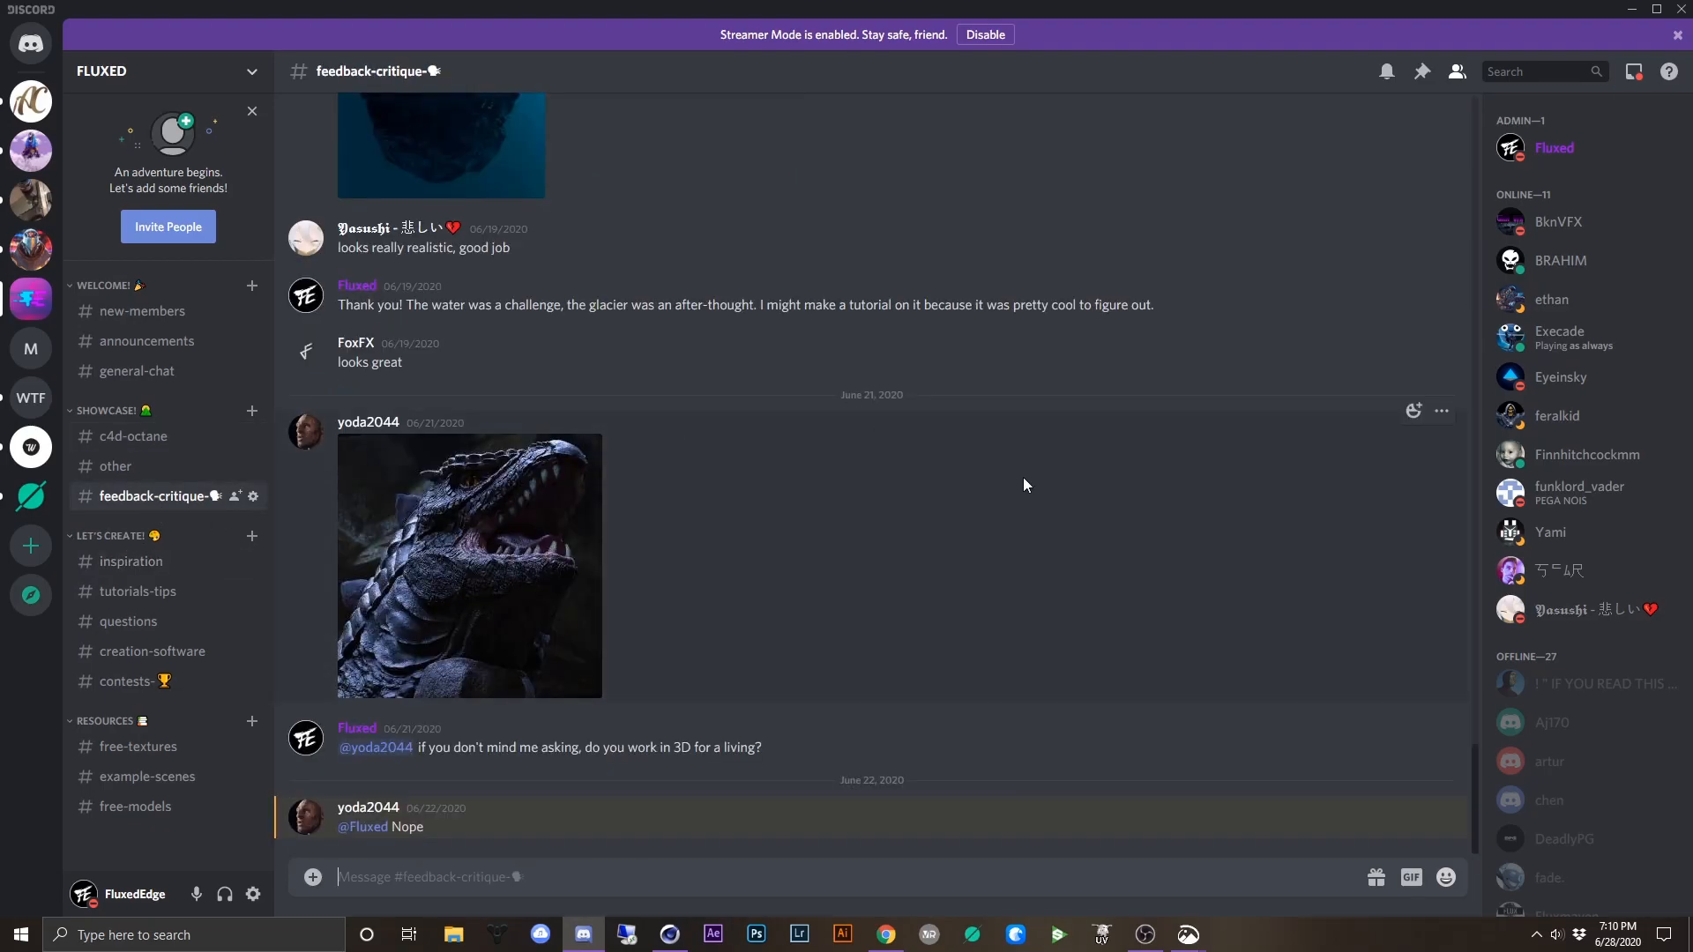
click(1632, 18)
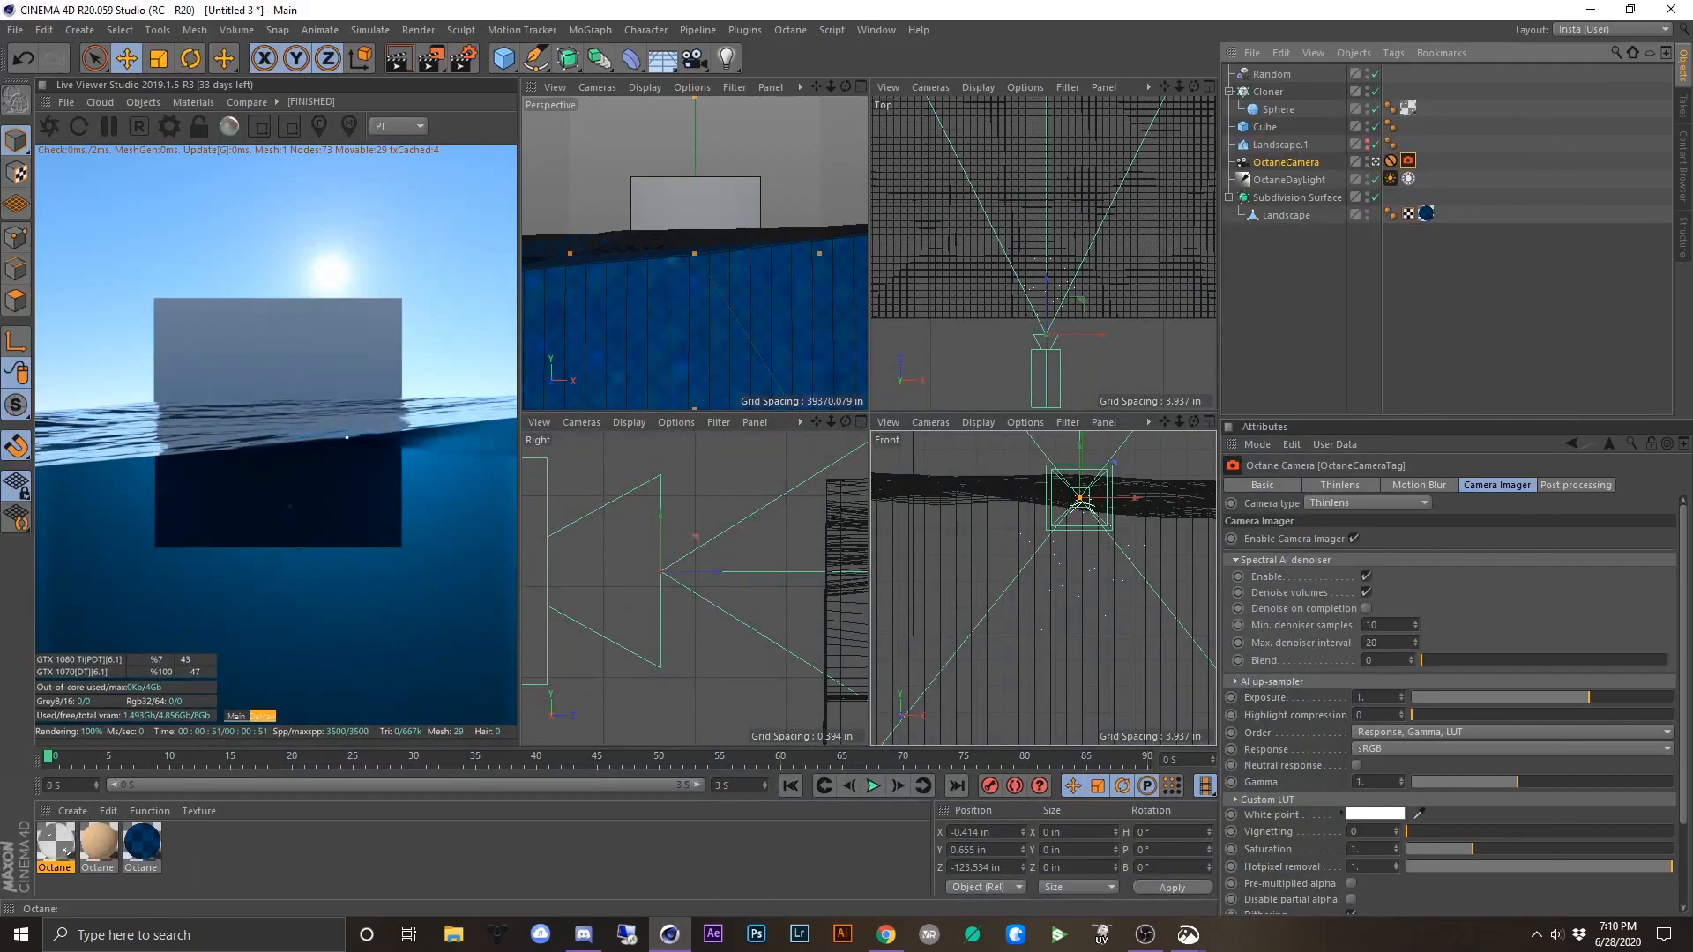